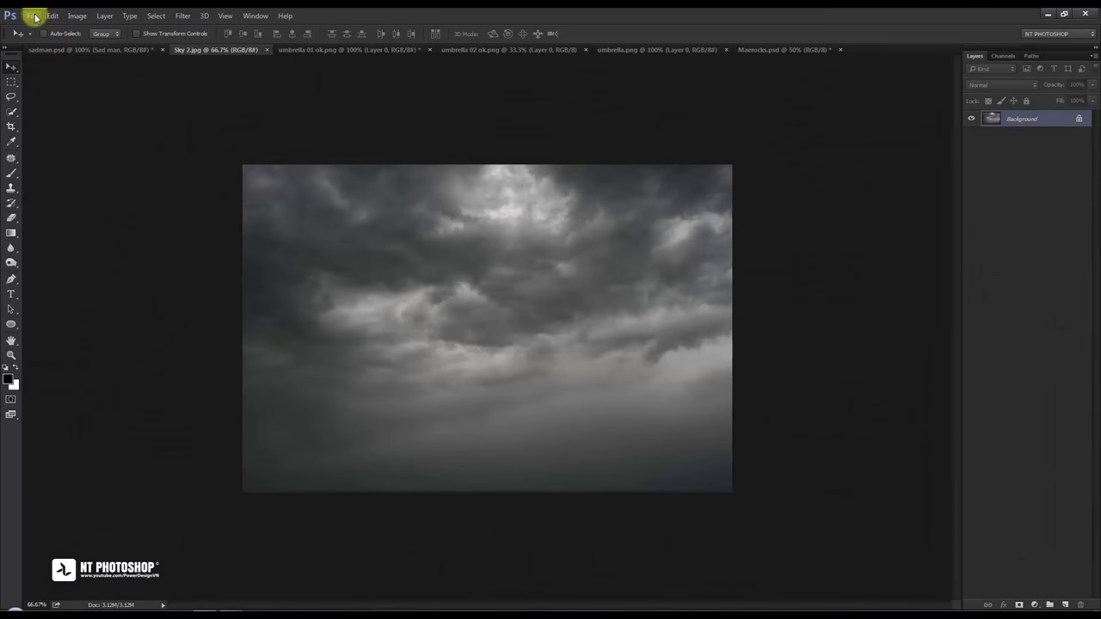
Create a new white document named 'Photo Manipulation', 1366 × 768 pixels at 72 ppi.
{"action": "left_click", "coordinate": [34, 17]}
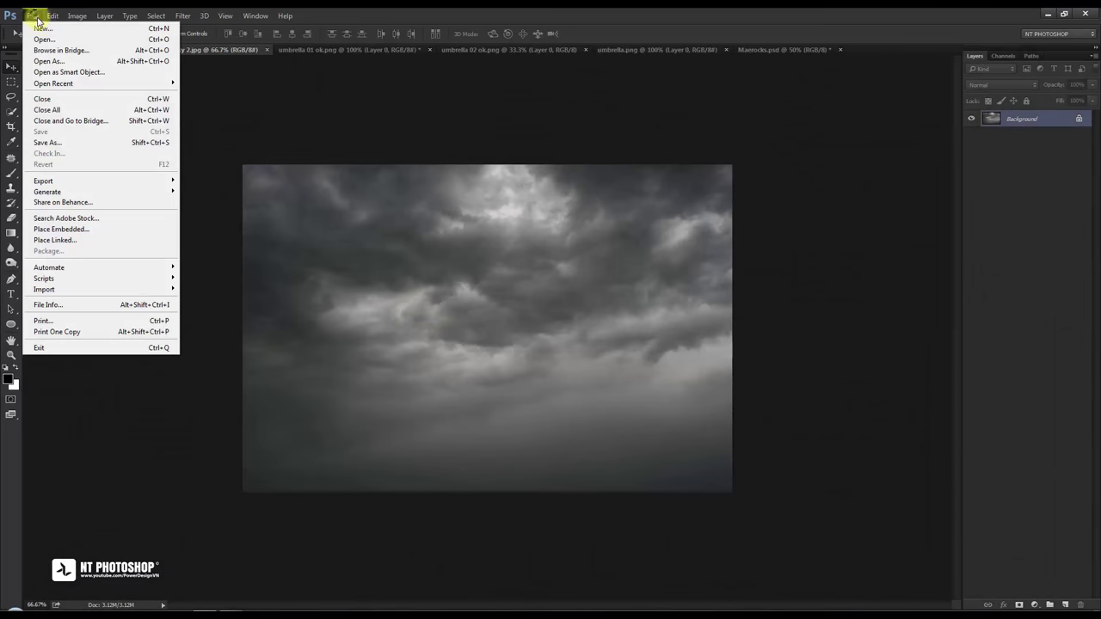
{"action": "left_click", "coordinate": [41, 24]}
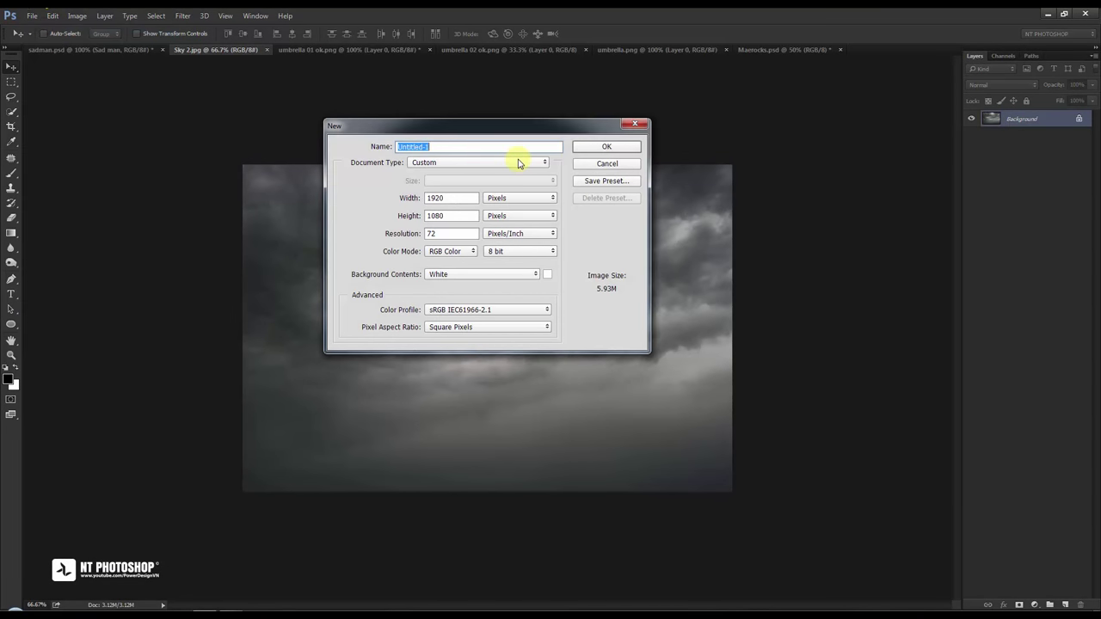
{"action": "type", "text": "Photo Manipulation"}
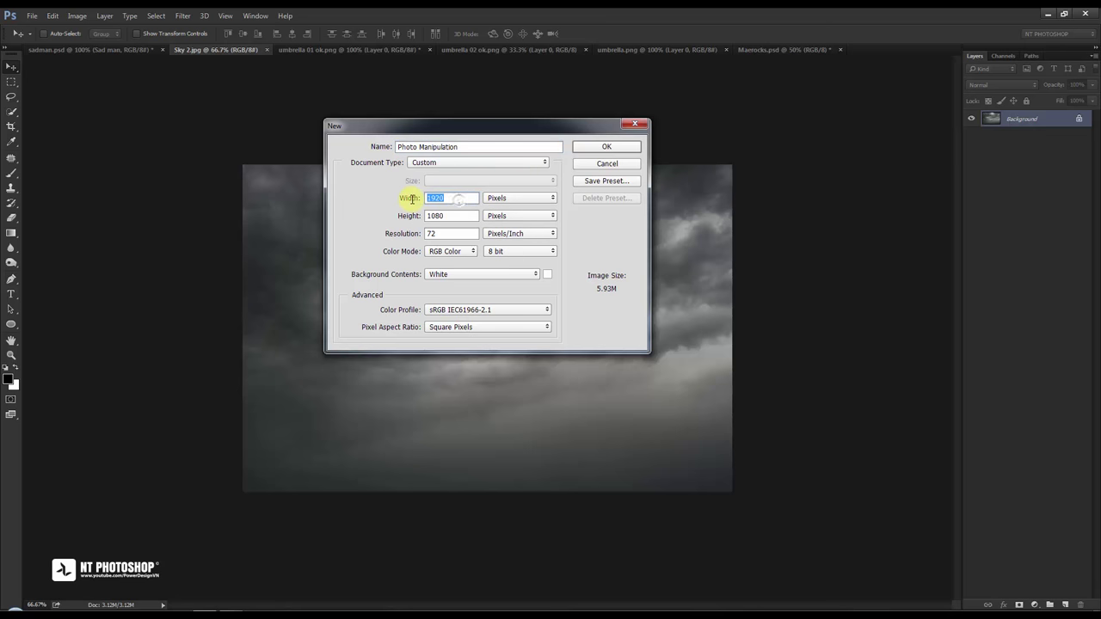
{"action": "type", "text": "366"}
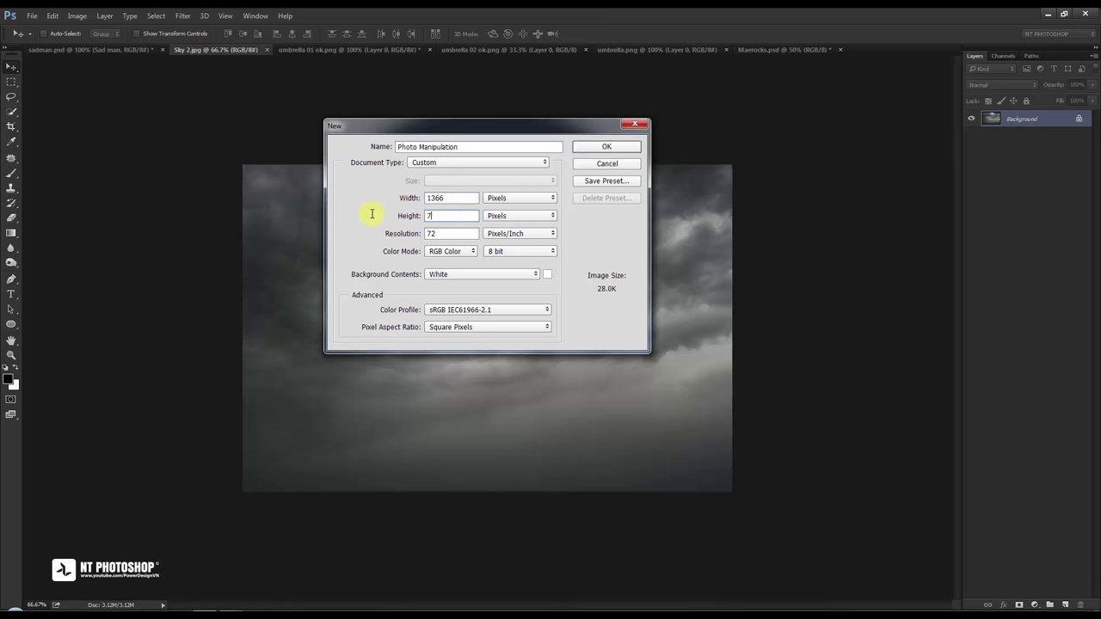
{"action": "type", "text": "68"}
{"action": "left_click", "coordinate": [607, 147]}
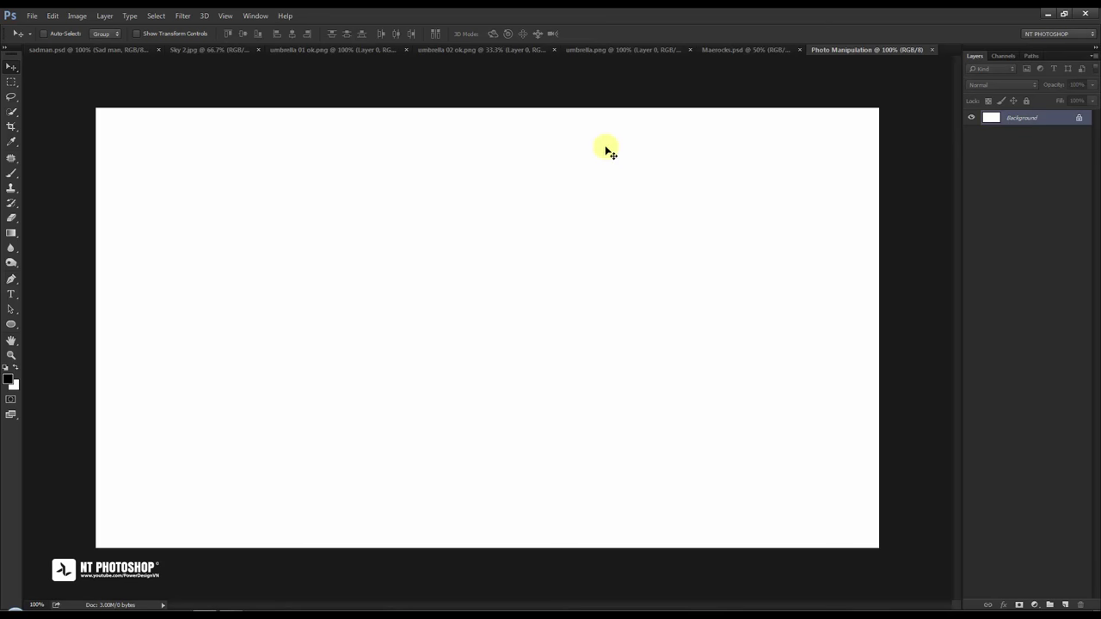
Fill the canvas with mid-grey #757575, then bring up the Maerocks.psd rock photo.
{"action": "left_click", "coordinate": [12, 380]}
{"action": "left_click_drag", "start_coordinate": [719, 292], "coordinate": [666, 248]}
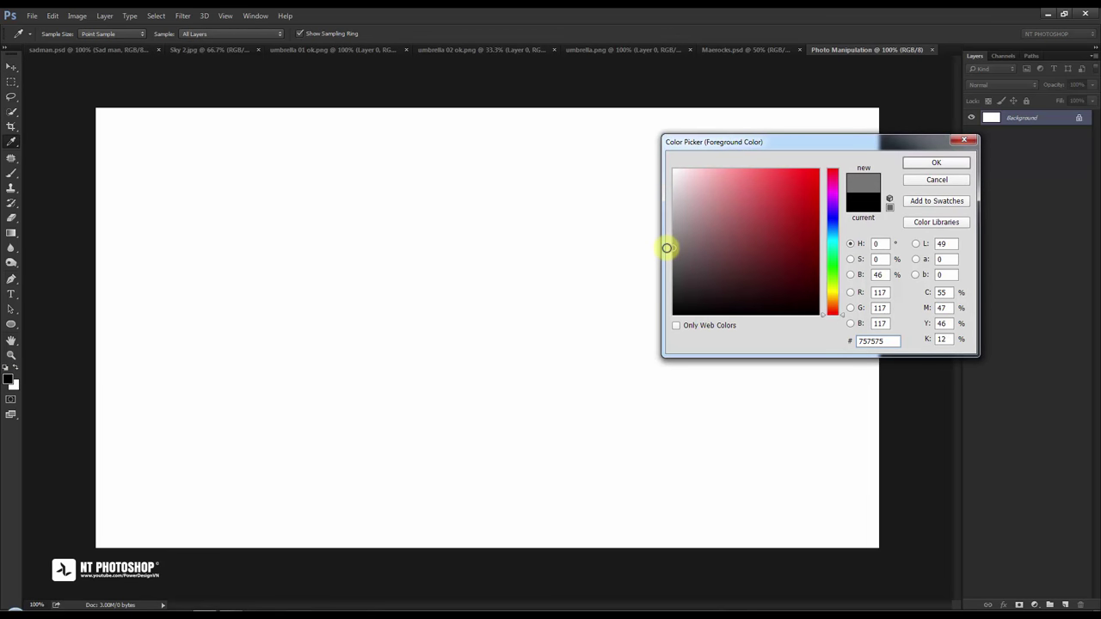
{"action": "left_click", "coordinate": [917, 164]}
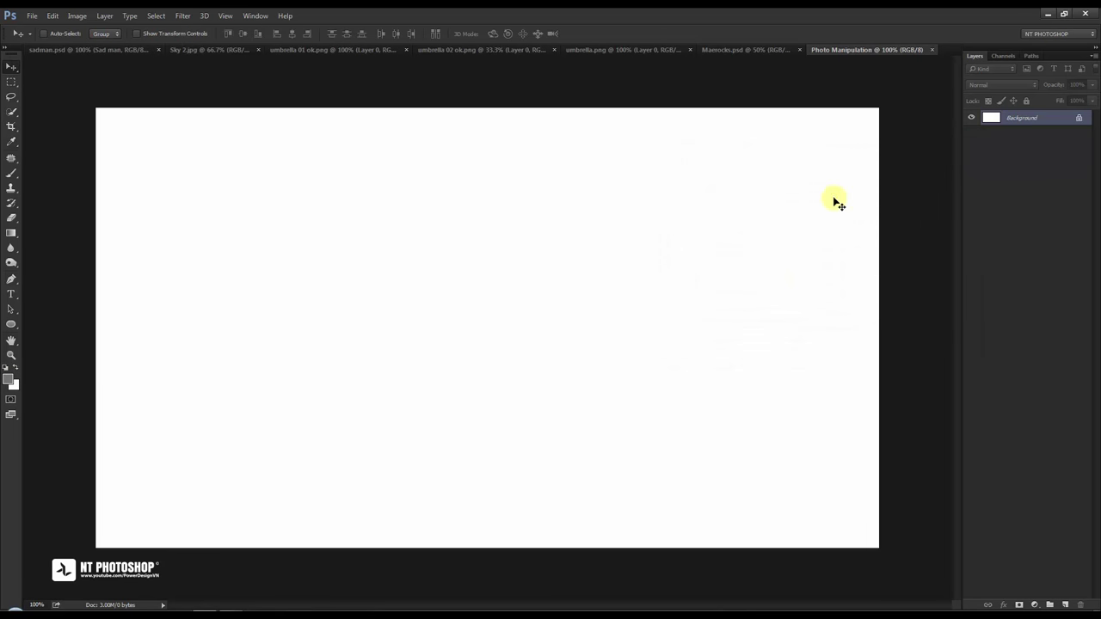
{"action": "key", "text": "alt+BackSpace"}
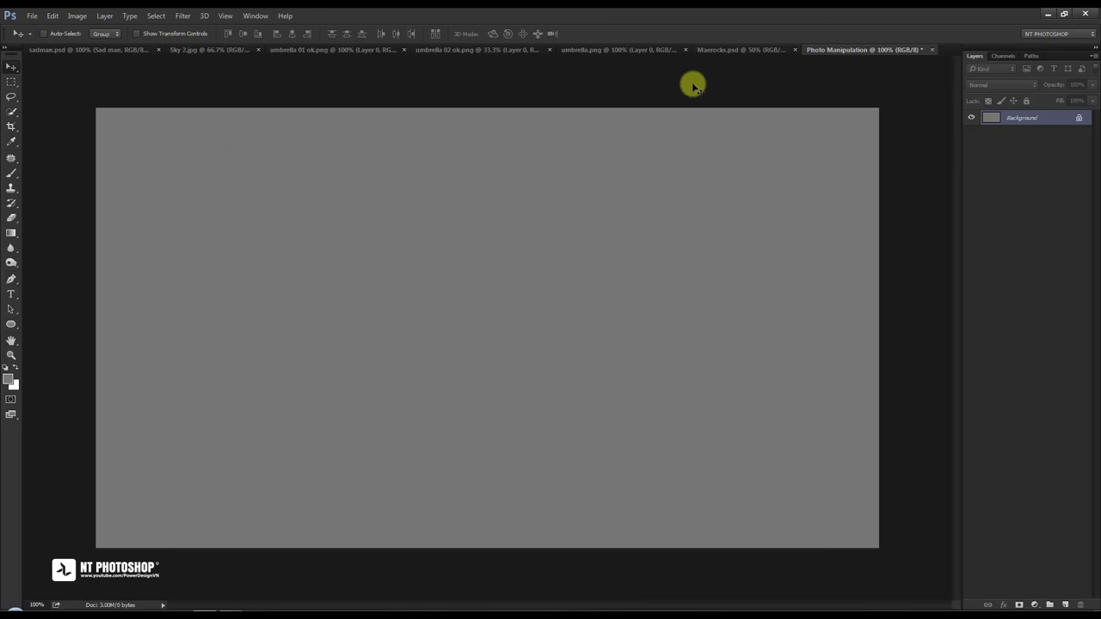
{"action": "left_click", "coordinate": [720, 49]}
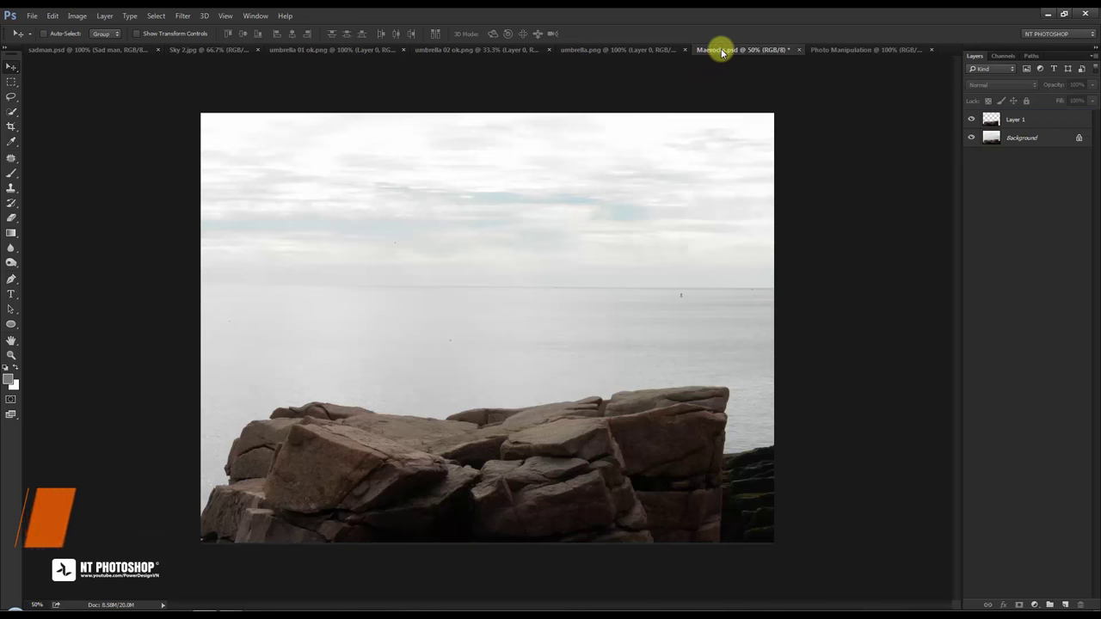
Rename the rock cut-out layer to Rock and drag it into the Photo Manipulation composite.
{"action": "left_click", "coordinate": [972, 138]}
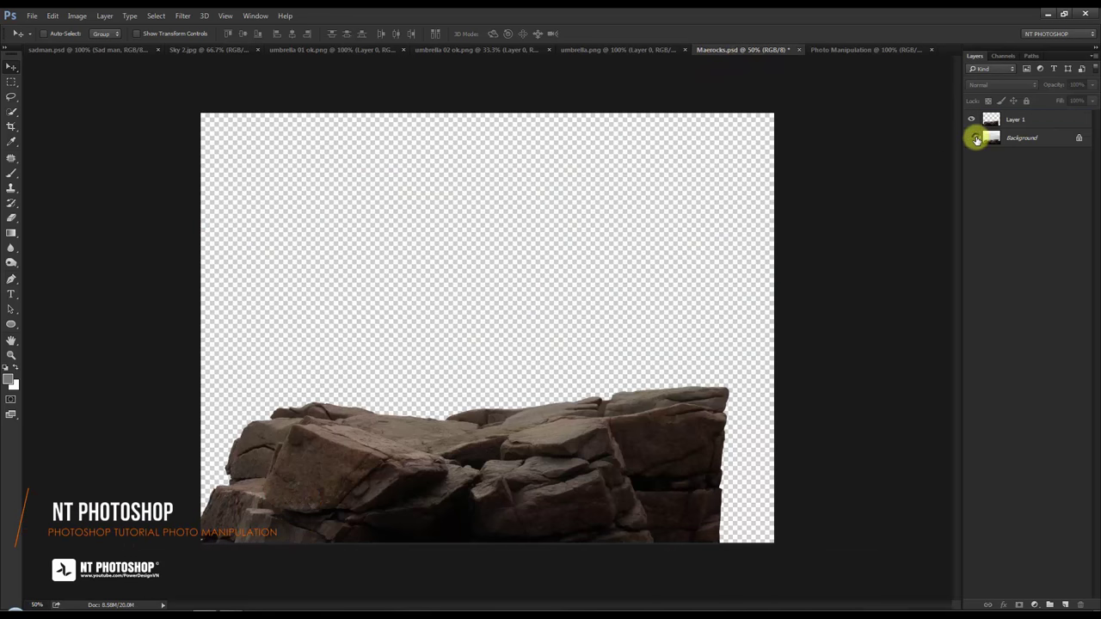
{"action": "left_click", "coordinate": [972, 138]}
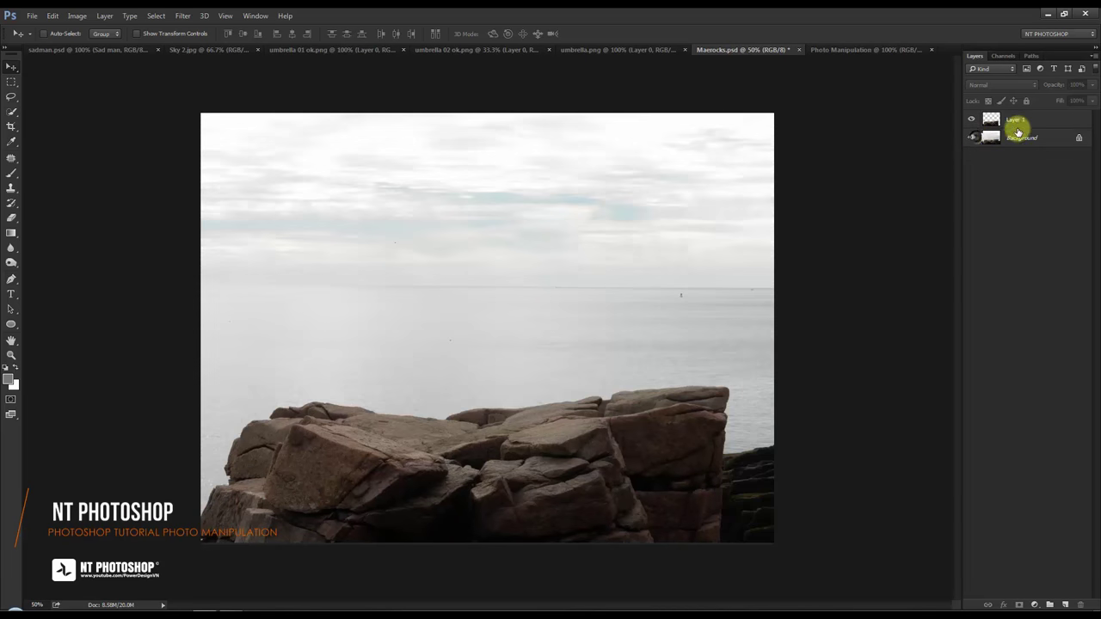
{"action": "double_click", "coordinate": [1016, 119]}
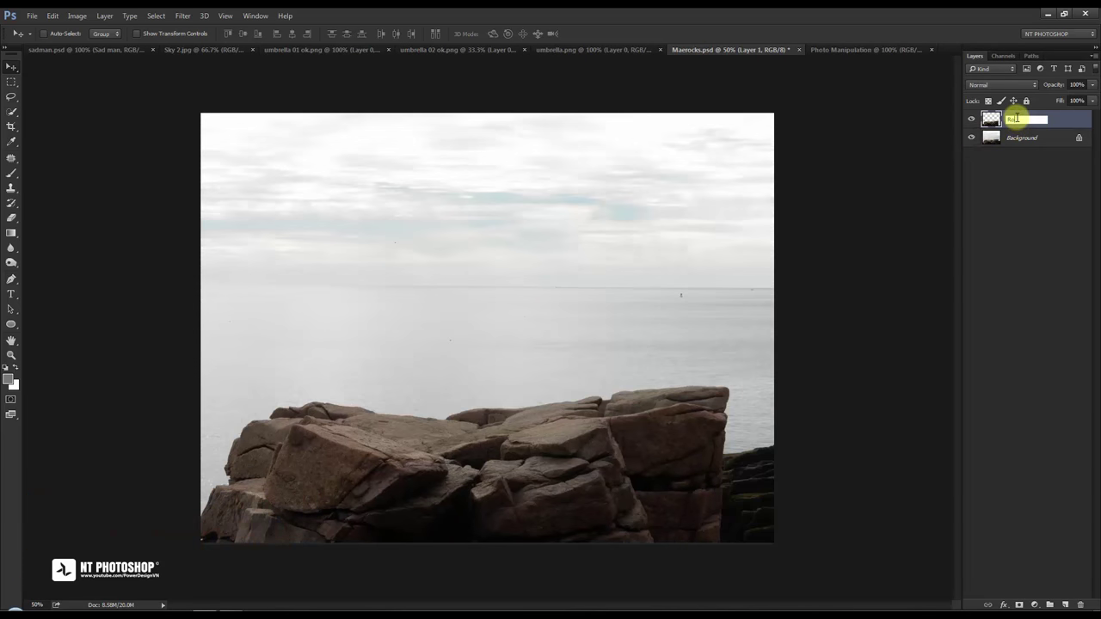
{"action": "key", "text": "Return"}
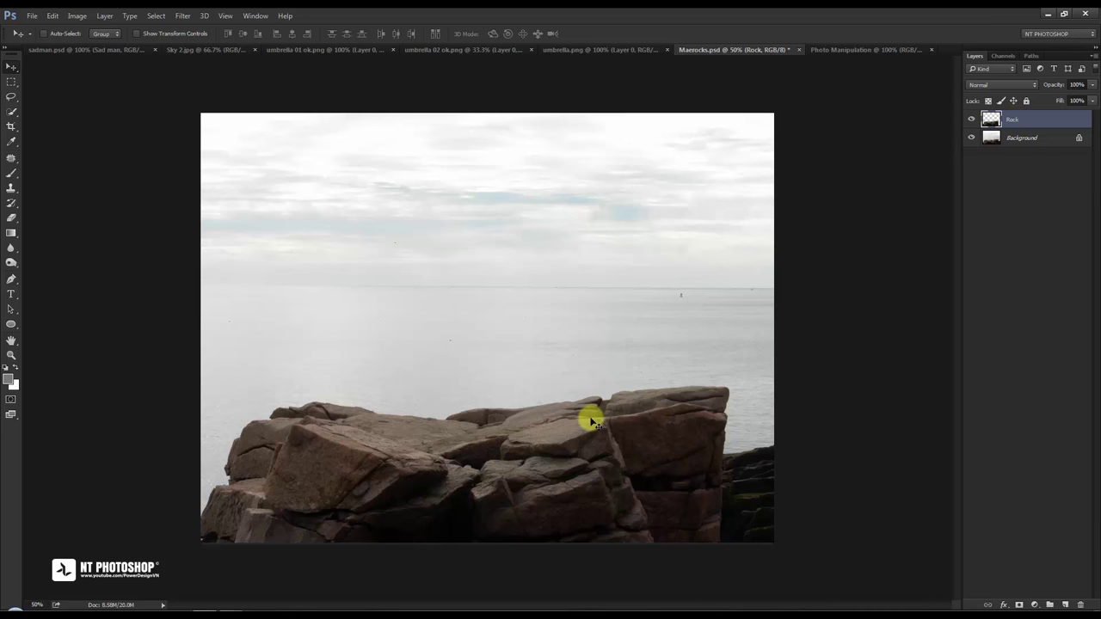
{"action": "left_click_drag", "start_coordinate": [807, 97], "coordinate": [630, 282]}
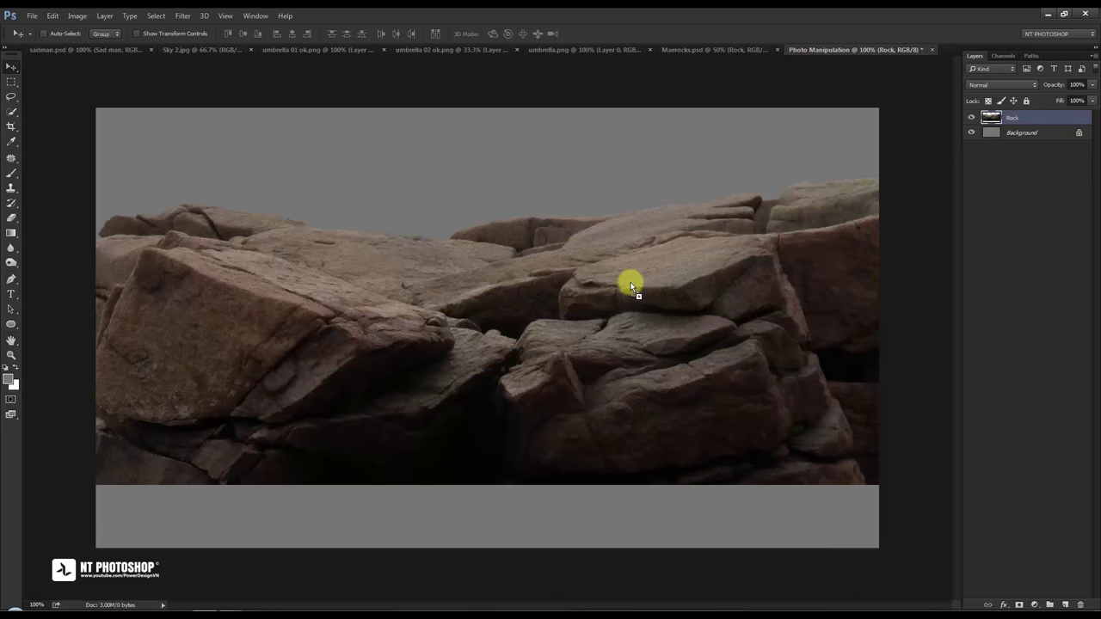
{"action": "left_click_drag", "start_coordinate": [415, 324], "coordinate": [335, 312]}
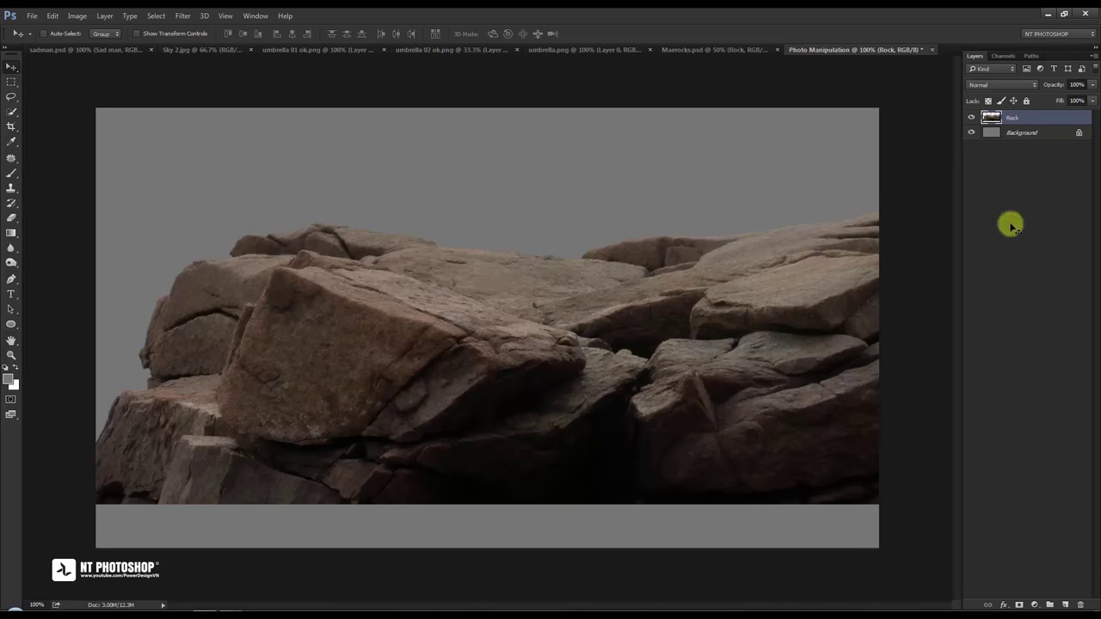
{"action": "mouse_move", "coordinate": [270, 324]}
{"action": "left_mouse_down"}
{"action": "mouse_move", "coordinate": [395, 373]}
{"action": "mouse_move", "coordinate": [370, 306]}
{"action": "left_mouse_up"}
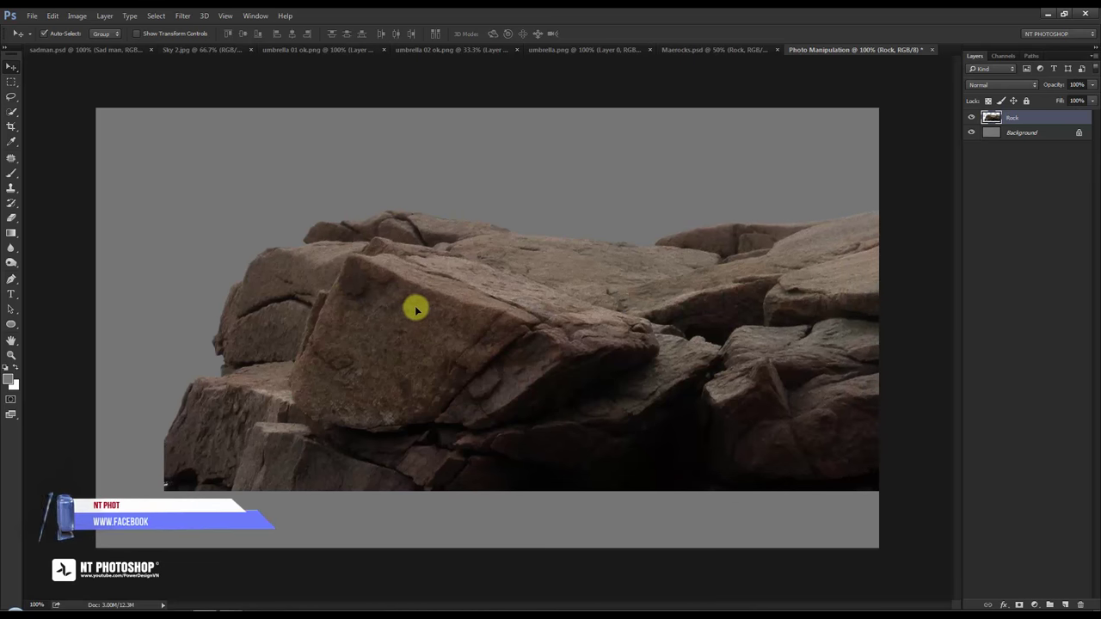
Scale the rocks to about 57% along the bottom right and duplicate the Rock layer.
{"action": "key", "text": "ctrl+t"}
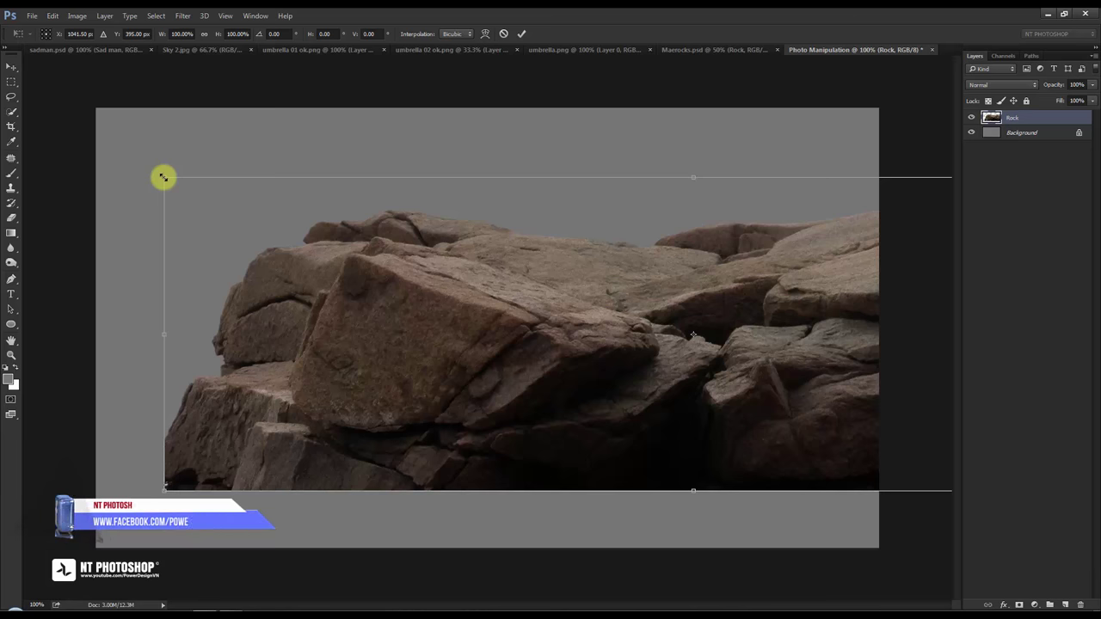
{"action": "left_click_drag", "start_coordinate": [162, 177], "coordinate": [442, 388]}
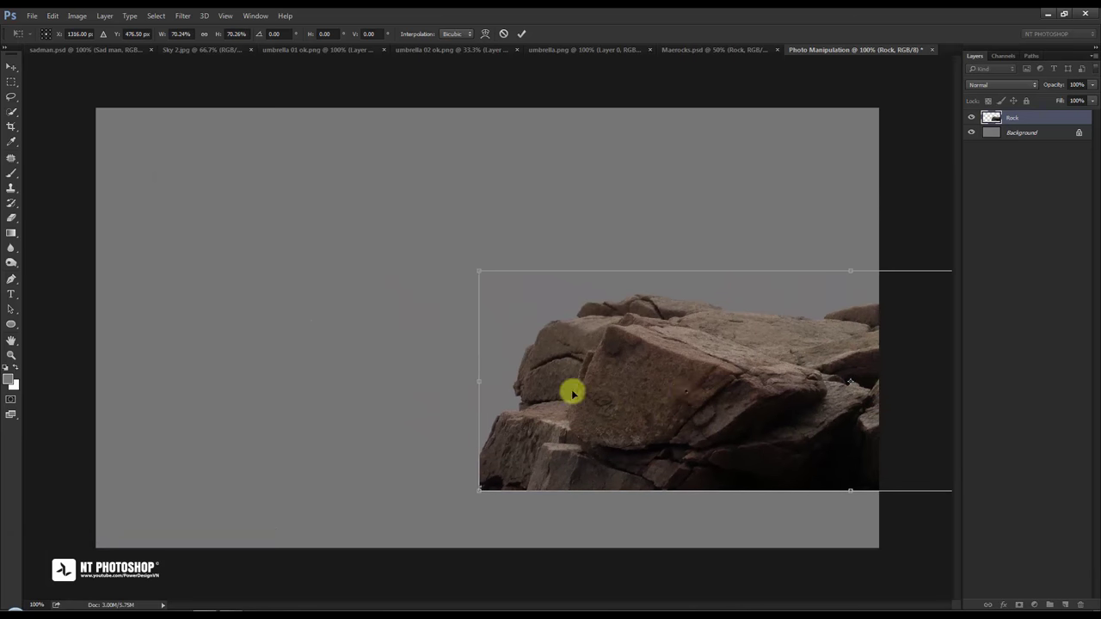
{"action": "mouse_move", "coordinate": [573, 392]}
{"action": "left_mouse_down"}
{"action": "mouse_move", "coordinate": [462, 458]}
{"action": "mouse_move", "coordinate": [444, 440]}
{"action": "left_mouse_up"}
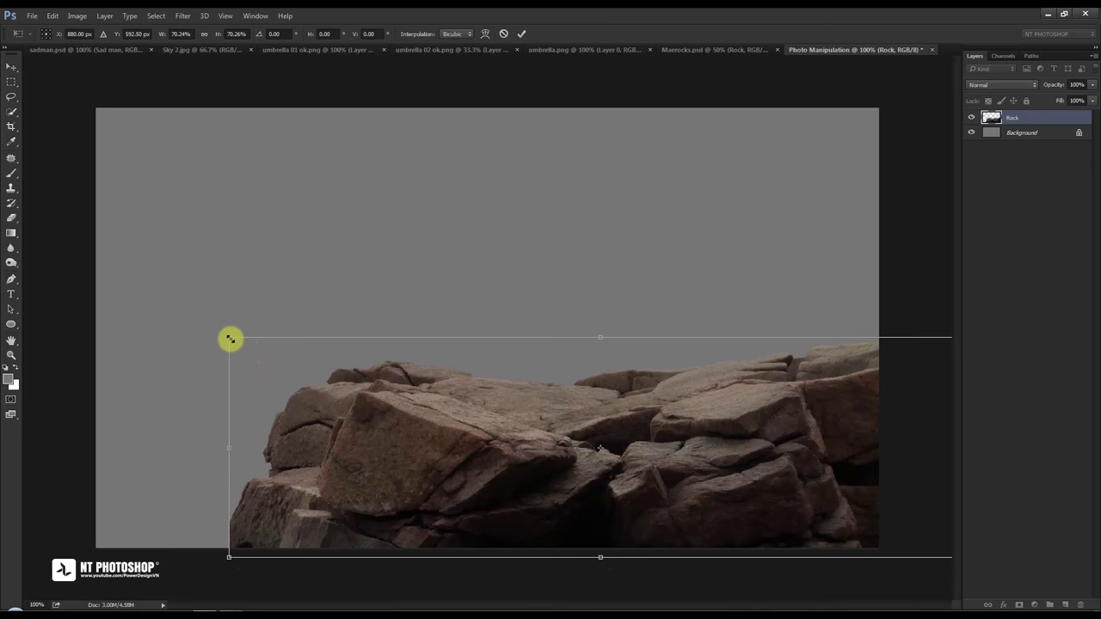
{"action": "mouse_move", "coordinate": [230, 339]}
{"action": "left_mouse_down"}
{"action": "mouse_move", "coordinate": [370, 405]}
{"action": "mouse_move", "coordinate": [361, 403]}
{"action": "left_mouse_up"}
{"action": "mouse_move", "coordinate": [573, 474]}
{"action": "left_mouse_down"}
{"action": "mouse_move", "coordinate": [535, 450]}
{"action": "mouse_move", "coordinate": [548, 483]}
{"action": "left_mouse_up"}
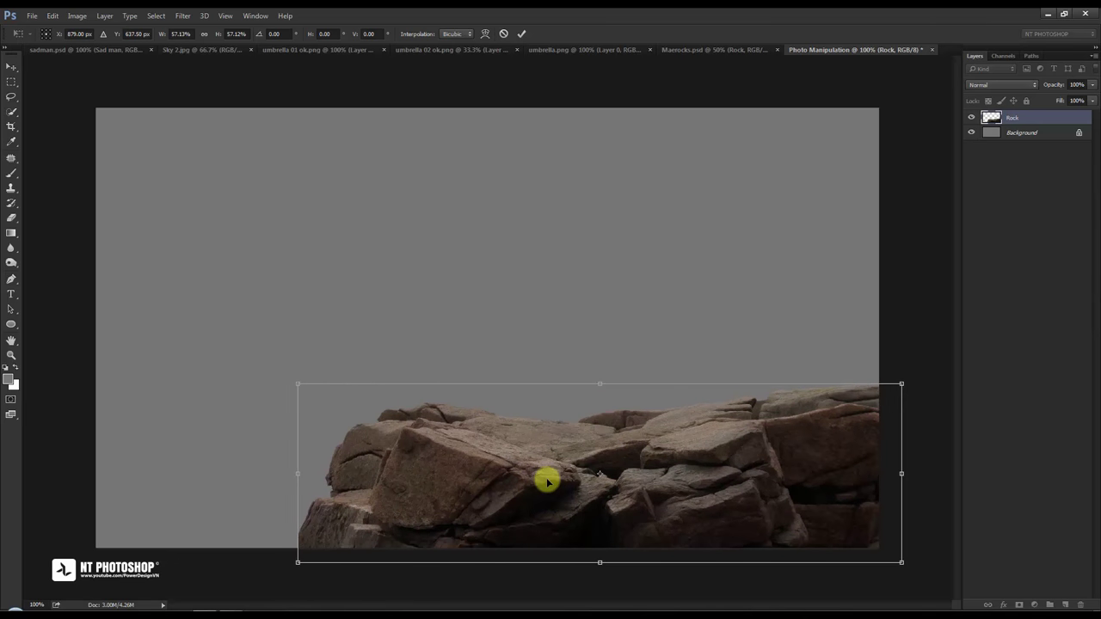
{"action": "left_click", "coordinate": [522, 34]}
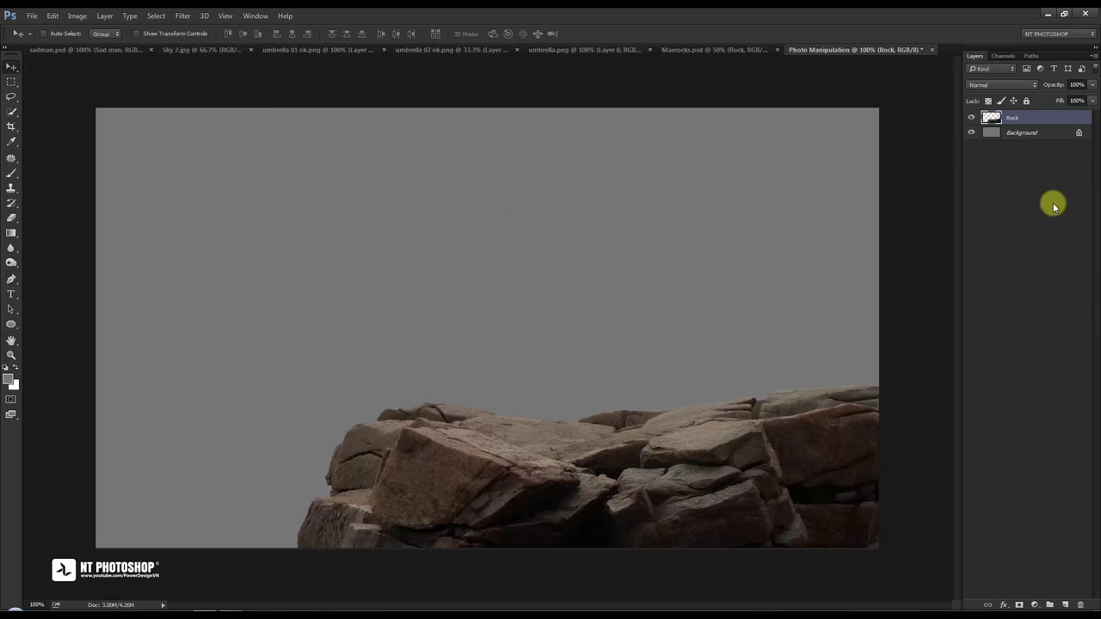
{"action": "left_click", "coordinate": [1033, 122]}
{"action": "left_click_drag", "start_coordinate": [1039, 123], "coordinate": [1063, 602]}
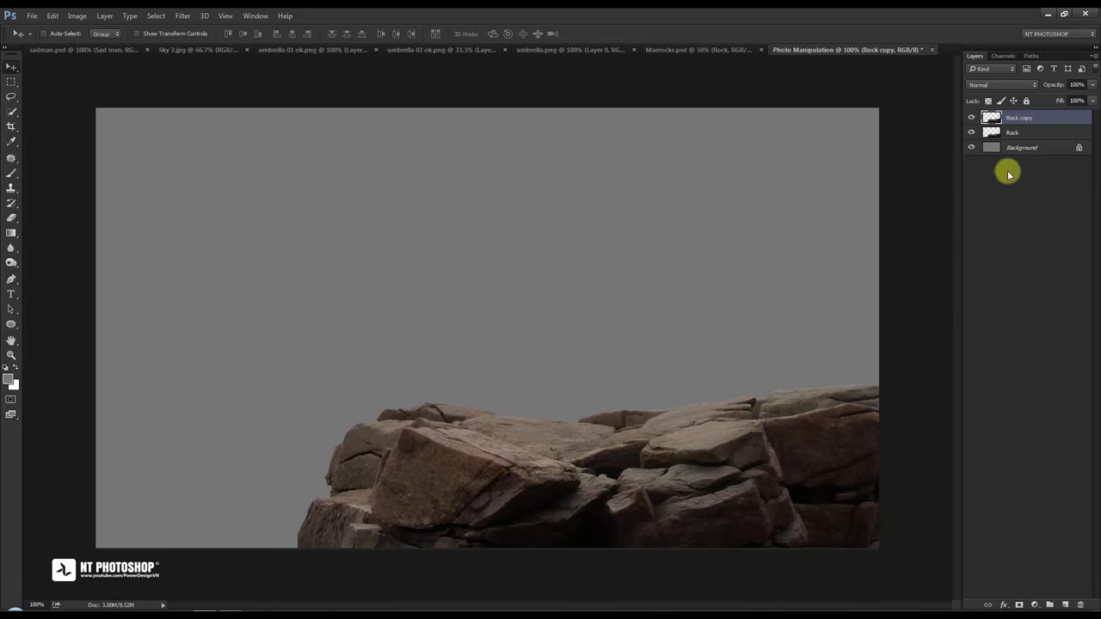
Flip the original Rock layer horizontally, tilt it about 5°, and move it to the bottom left.
{"action": "left_click", "coordinate": [1041, 135]}
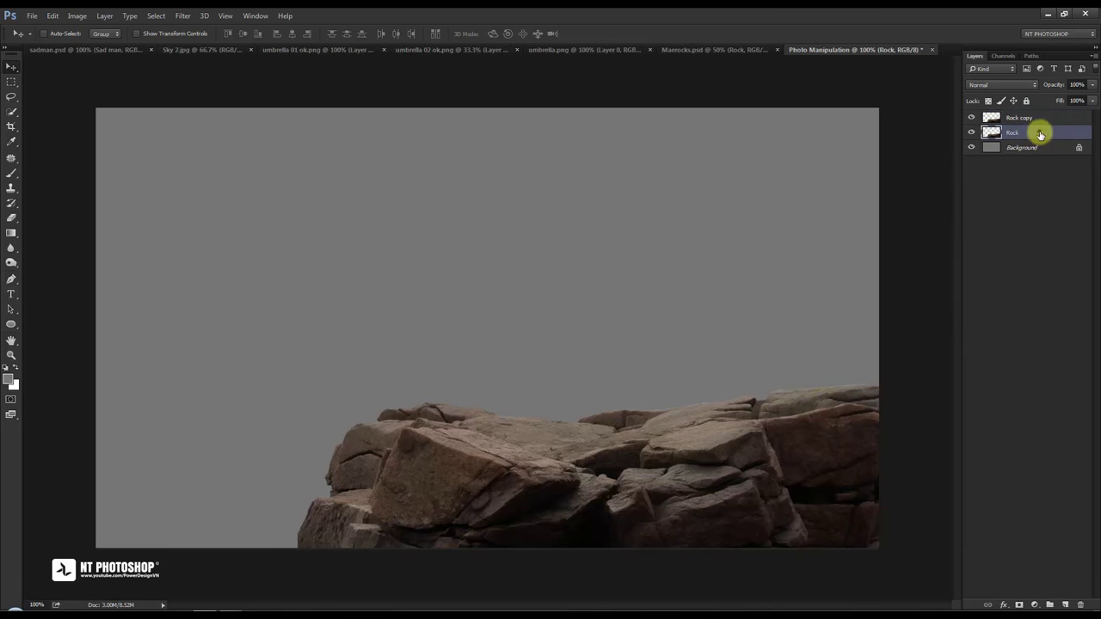
{"action": "mouse_move", "coordinate": [590, 484]}
{"action": "left_mouse_down"}
{"action": "mouse_move", "coordinate": [359, 502]}
{"action": "mouse_move", "coordinate": [258, 493]}
{"action": "mouse_move", "coordinate": [336, 288]}
{"action": "left_mouse_up"}
{"action": "key", "text": "ctrl+t"}
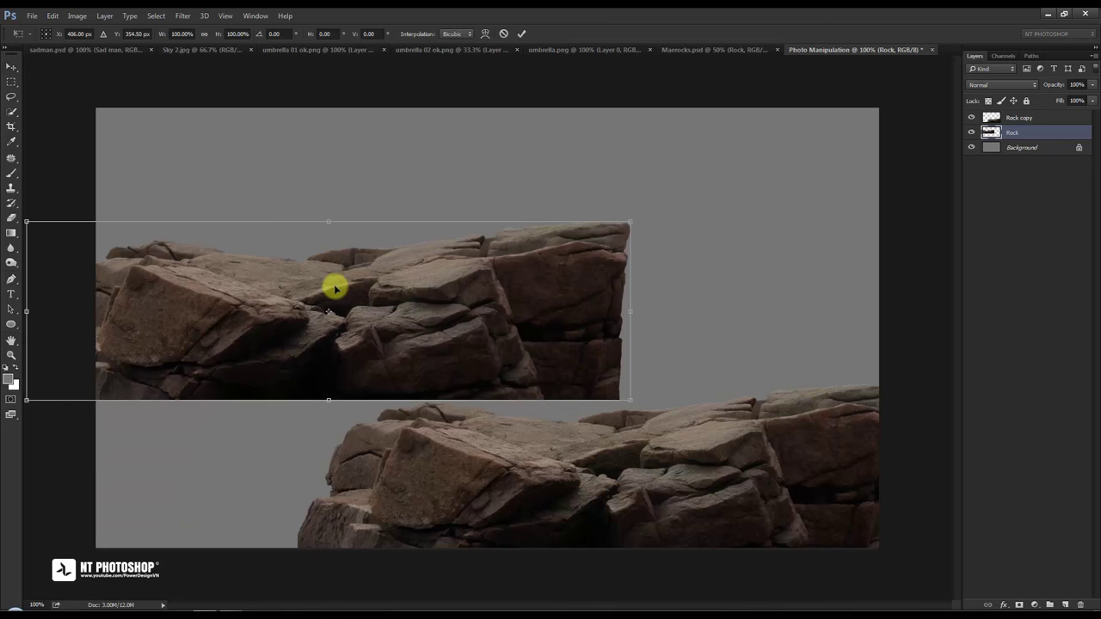
{"action": "right_click", "coordinate": [333, 286]}
{"action": "left_click", "coordinate": [399, 460]}
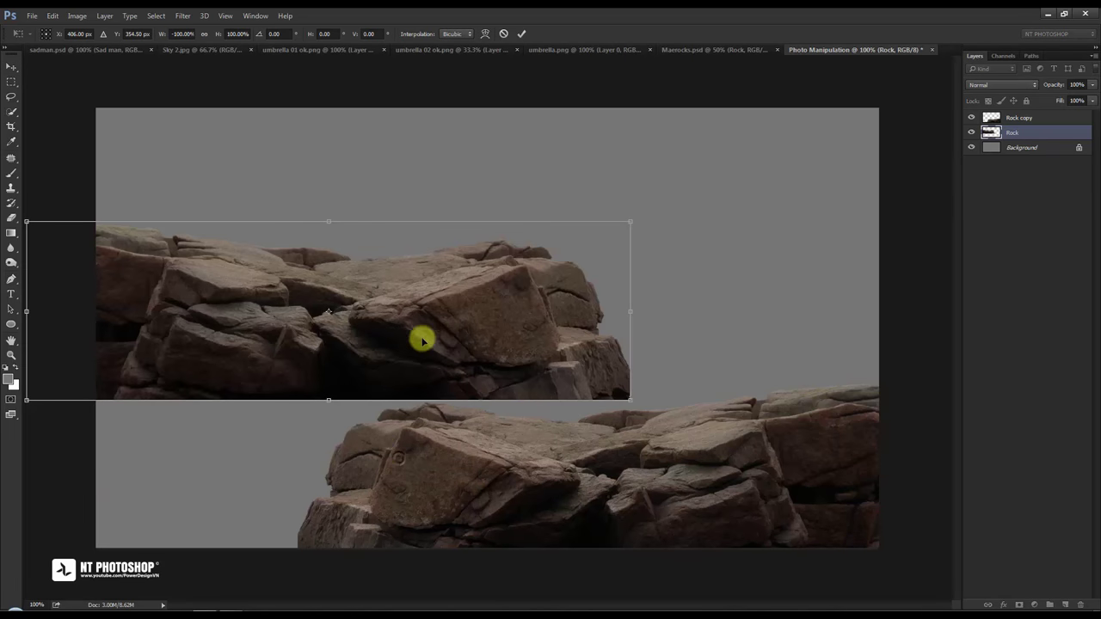
{"action": "left_click_drag", "start_coordinate": [423, 339], "coordinate": [426, 378]}
{"action": "left_click_drag", "start_coordinate": [676, 264], "coordinate": [677, 297]}
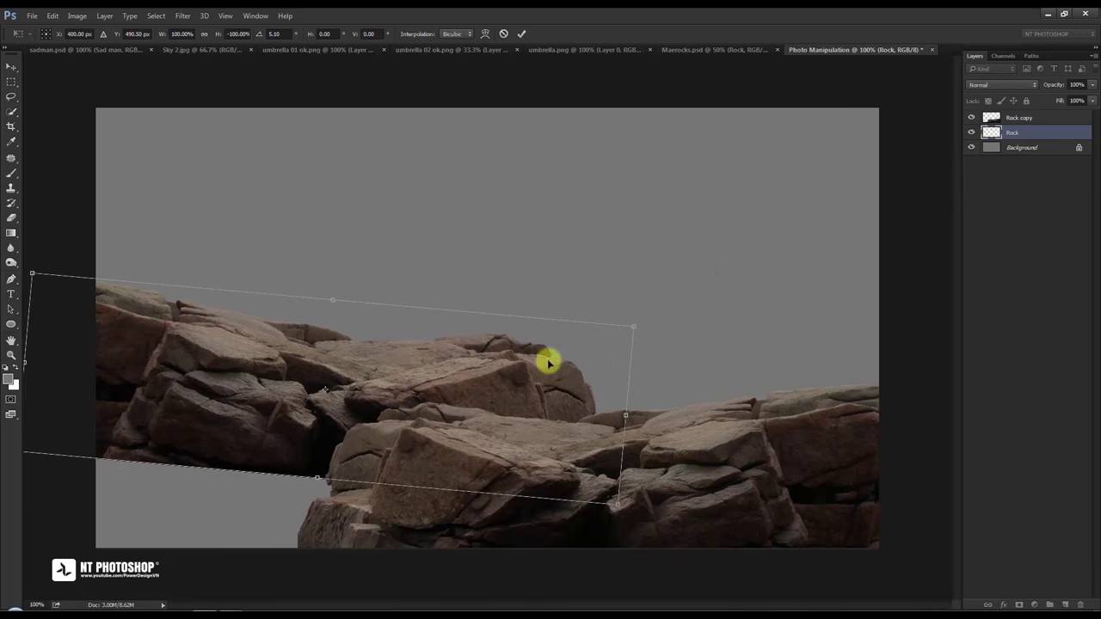
{"action": "left_click_drag", "start_coordinate": [422, 376], "coordinate": [398, 484]}
{"action": "mouse_move", "coordinate": [256, 494]}
{"action": "left_mouse_down"}
{"action": "mouse_move", "coordinate": [224, 491]}
{"action": "mouse_move", "coordinate": [245, 509]}
{"action": "mouse_move", "coordinate": [319, 422]}
{"action": "mouse_move", "coordinate": [258, 467]}
{"action": "mouse_move", "coordinate": [266, 427]}
{"action": "mouse_move", "coordinate": [189, 452]}
{"action": "mouse_move", "coordinate": [177, 435]}
{"action": "mouse_move", "coordinate": [195, 456]}
{"action": "mouse_move", "coordinate": [219, 462]}
{"action": "mouse_move", "coordinate": [210, 485]}
{"action": "mouse_move", "coordinate": [255, 381]}
{"action": "mouse_move", "coordinate": [264, 456]}
{"action": "mouse_move", "coordinate": [184, 467]}
{"action": "mouse_move", "coordinate": [190, 485]}
{"action": "left_mouse_up"}
{"action": "key", "text": "Return"}
{"action": "left_click", "coordinate": [1018, 220]}
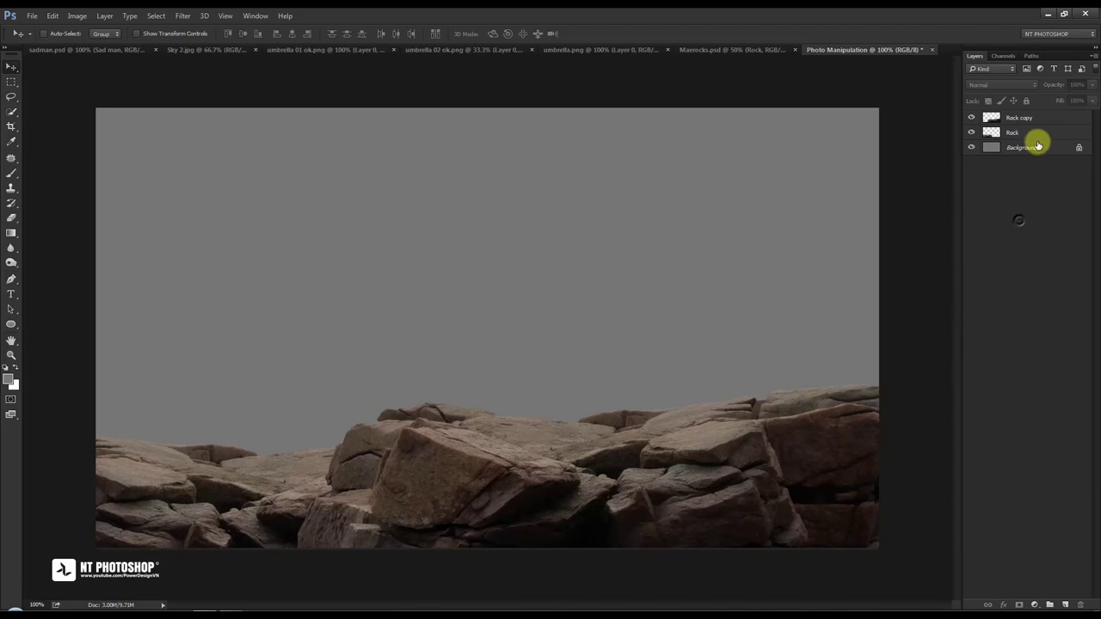
Add a Brightness/Contrast adjustment above Rock copy with contrast raised to 46.
{"action": "left_click", "coordinate": [1040, 117]}
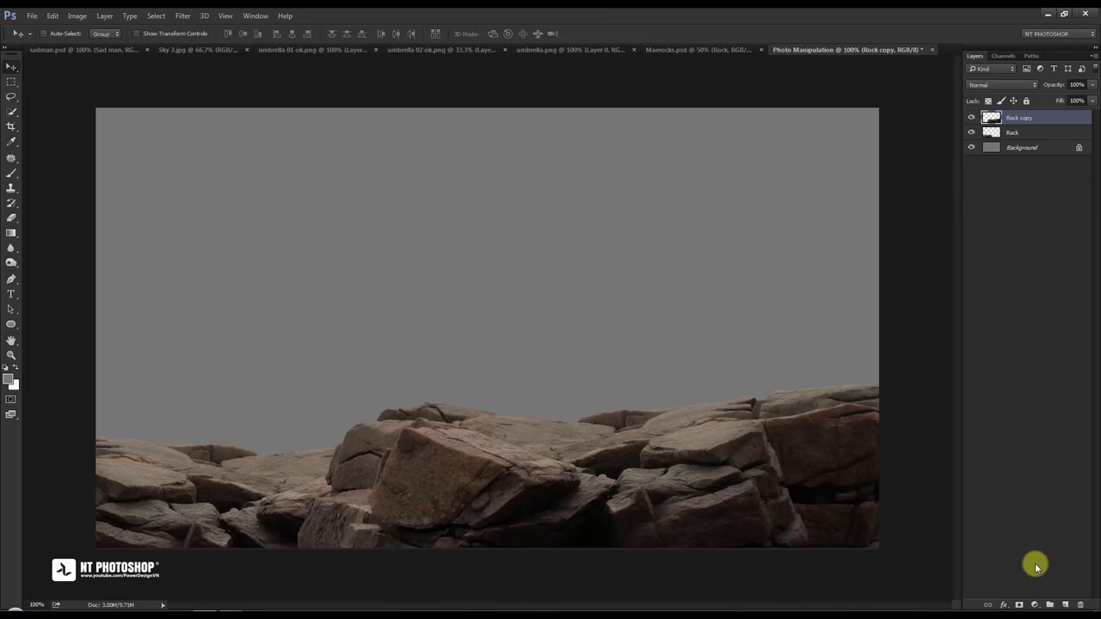
{"action": "left_click", "coordinate": [1035, 604]}
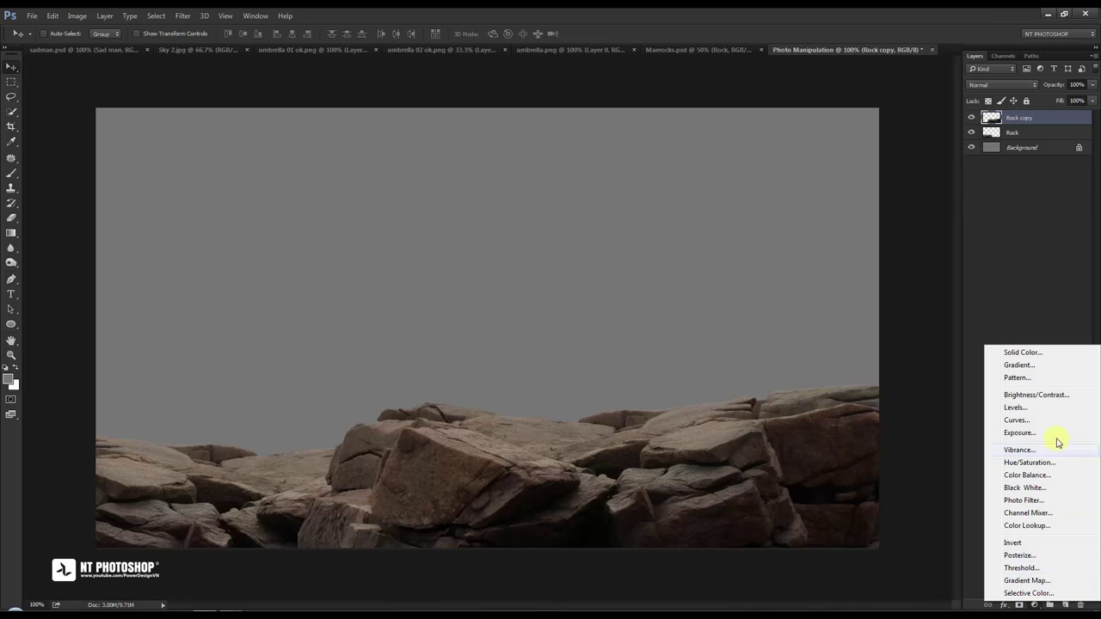
{"action": "left_click", "coordinate": [1034, 395]}
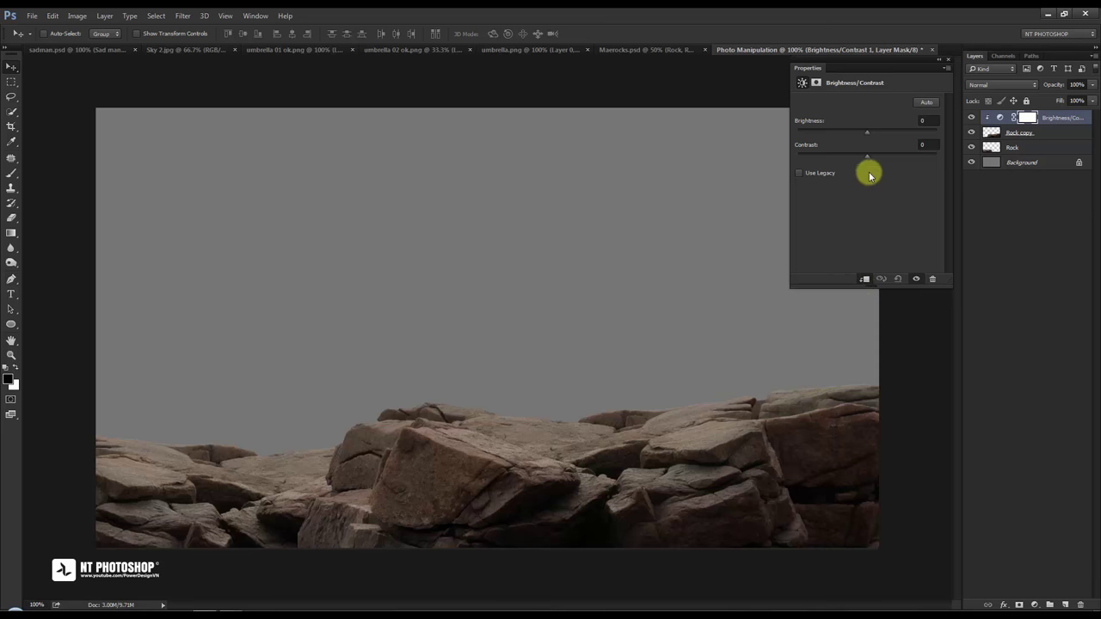
{"action": "left_click_drag", "start_coordinate": [868, 154], "coordinate": [893, 157]}
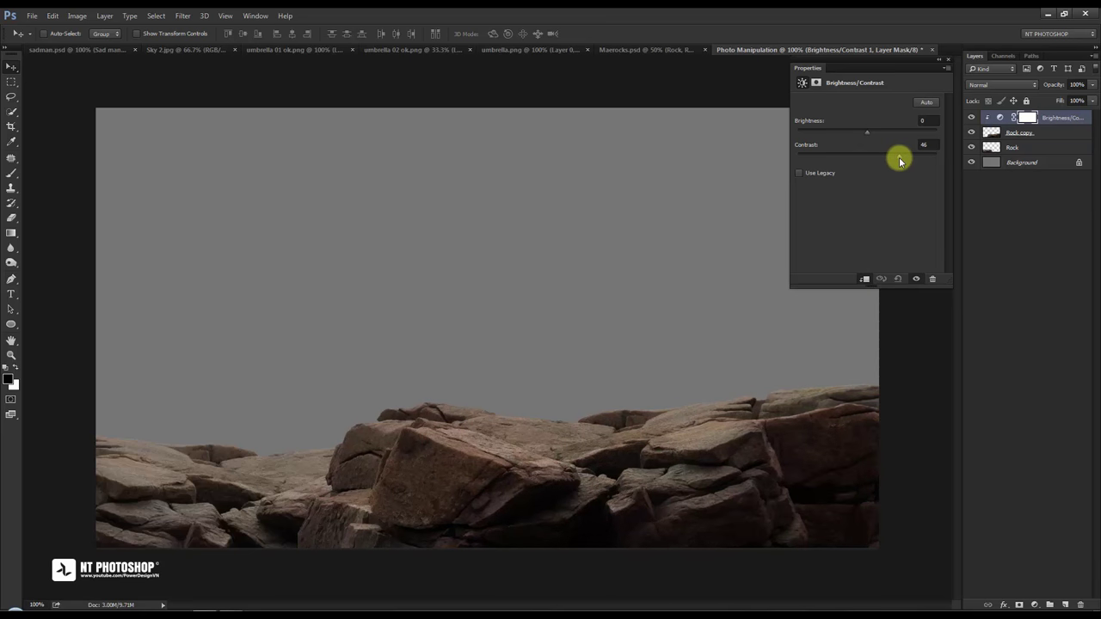
{"action": "left_click", "coordinate": [947, 60]}
{"action": "left_click", "coordinate": [971, 118]}
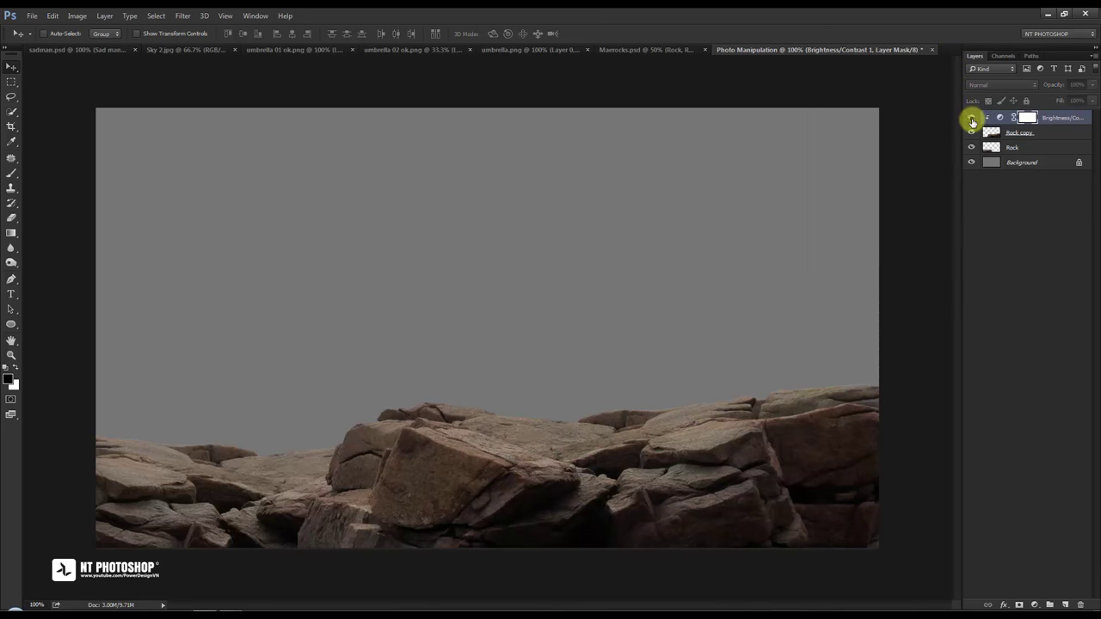
{"action": "left_click", "coordinate": [972, 118]}
{"action": "left_click", "coordinate": [1004, 198]}
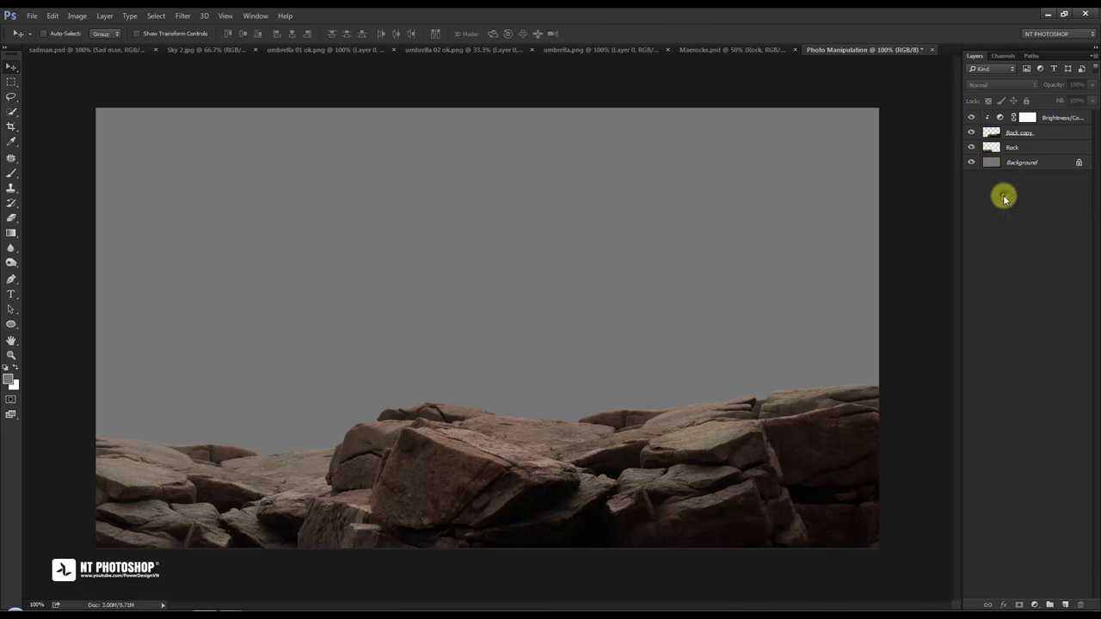
{"action": "left_click", "coordinate": [1052, 121]}
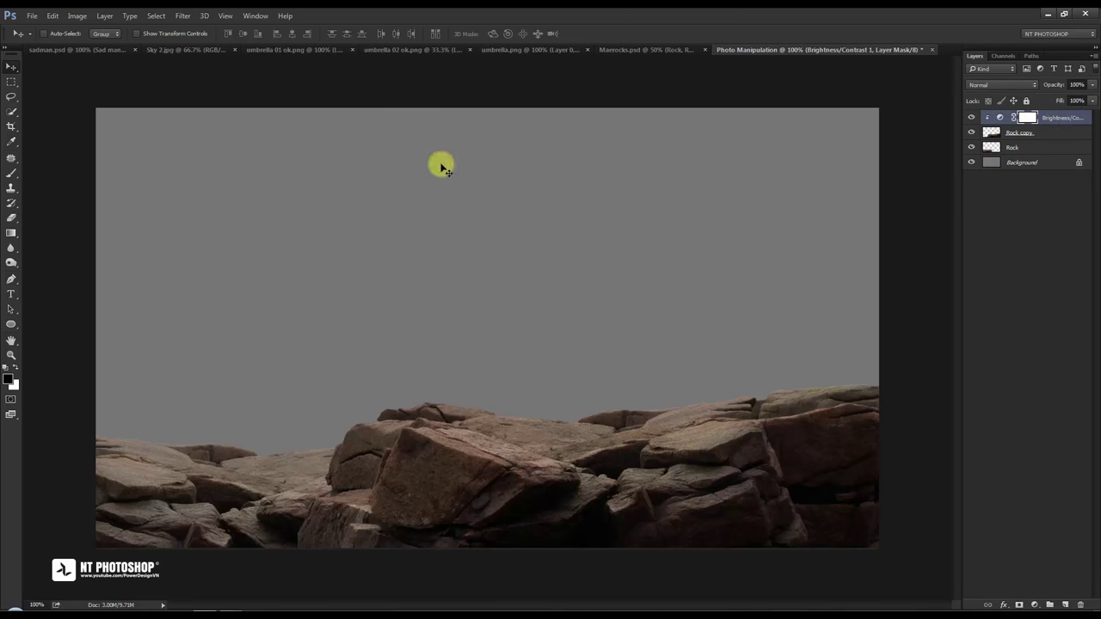
Bring the Sad man cut-out from sadman.psd into the composite on top of the rocks.
{"action": "left_click", "coordinate": [70, 50]}
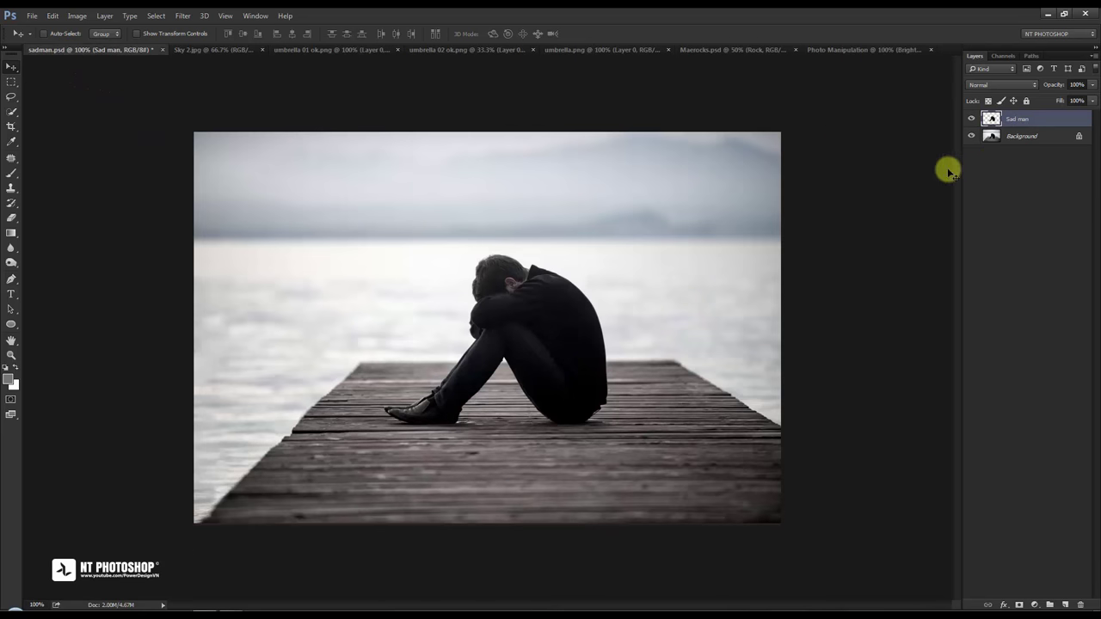
{"action": "left_click", "coordinate": [972, 137]}
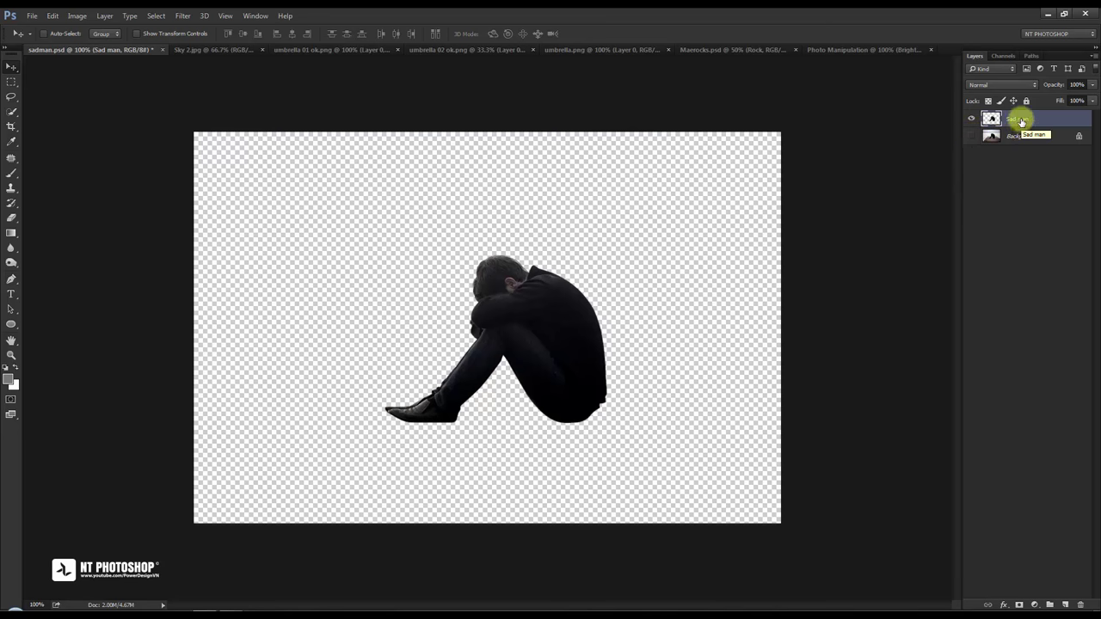
{"action": "left_click_drag", "start_coordinate": [576, 334], "coordinate": [854, 54]}
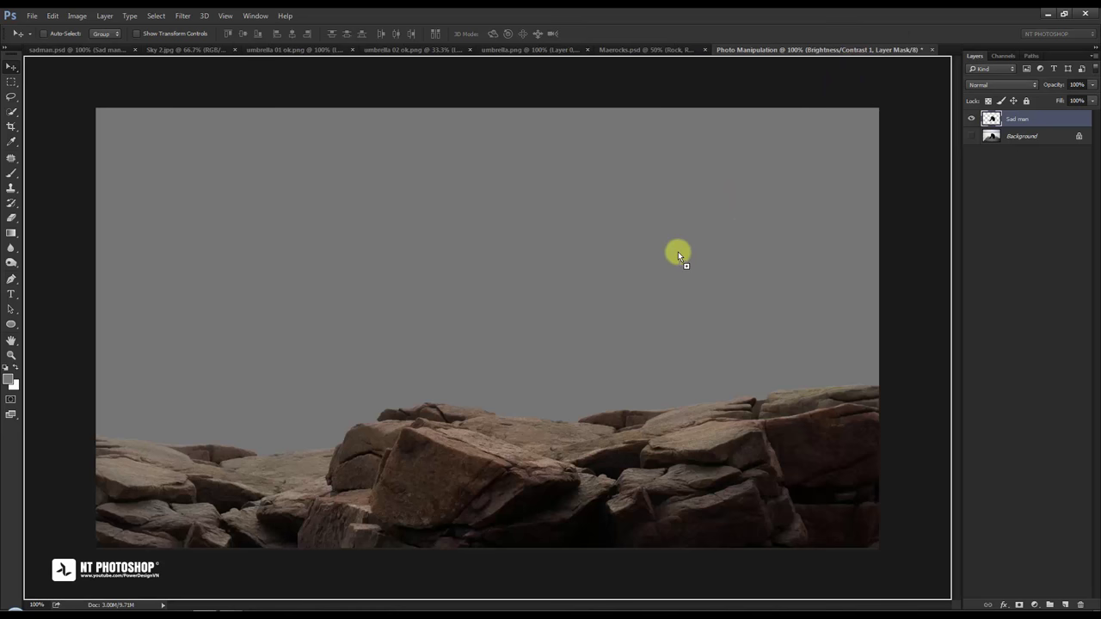
{"action": "left_click_drag", "start_coordinate": [854, 54], "coordinate": [677, 251]}
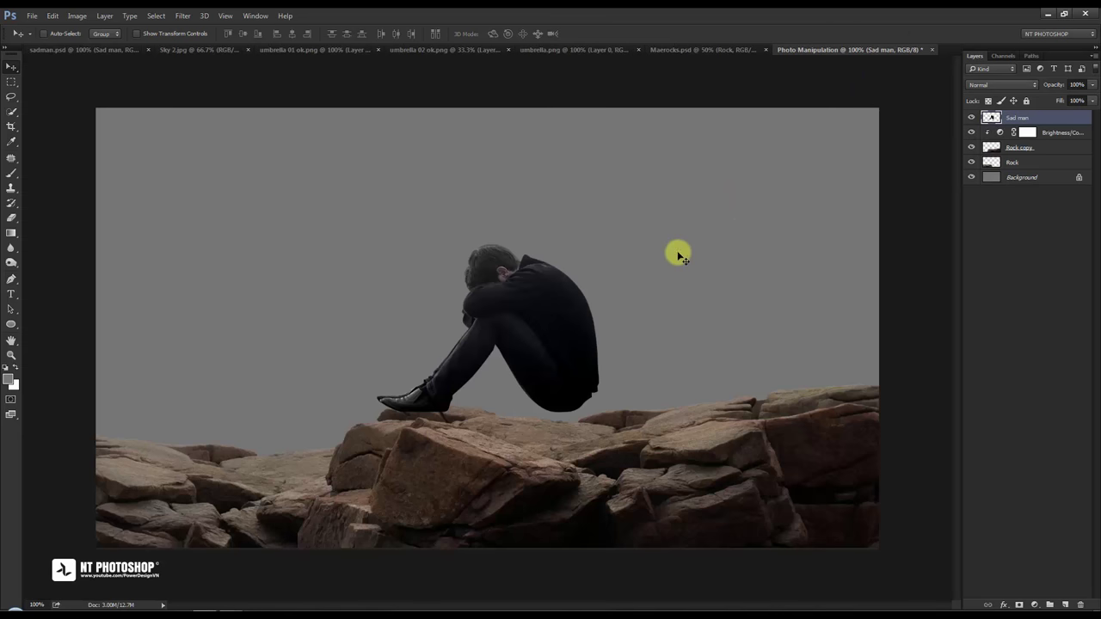
{"action": "left_click_drag", "start_coordinate": [573, 308], "coordinate": [568, 319]}
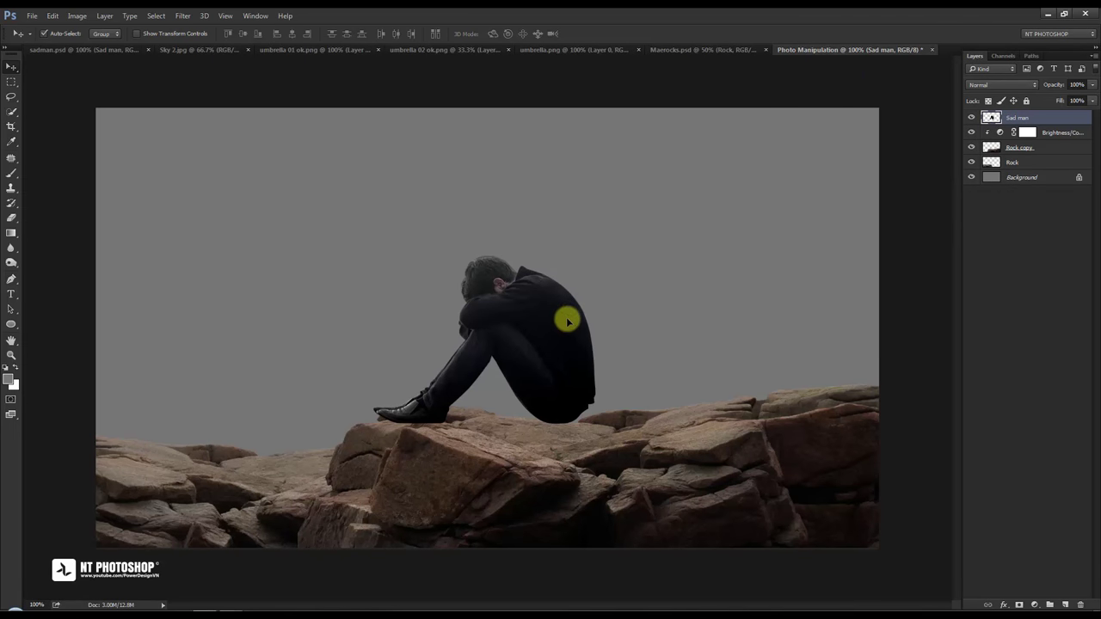
{"action": "key", "text": "ctrl+t"}
Mirror the sad man, shrink him to about half size, and lower him onto the rocks.
{"action": "right_click", "coordinate": [559, 325]}
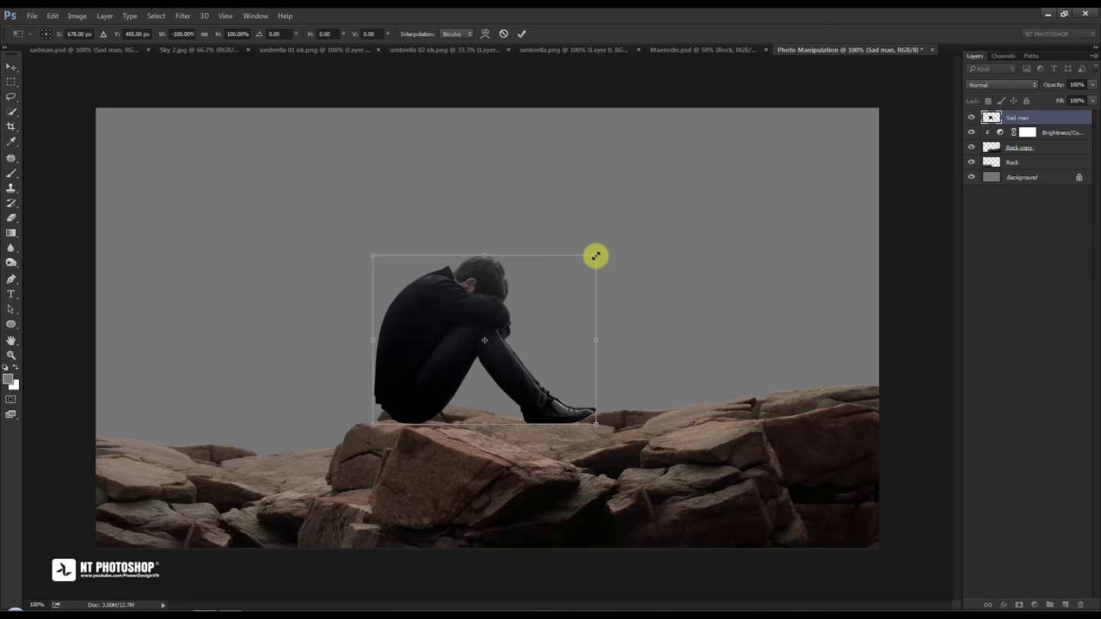
{"action": "left_click_drag", "start_coordinate": [595, 255], "coordinate": [535, 301]}
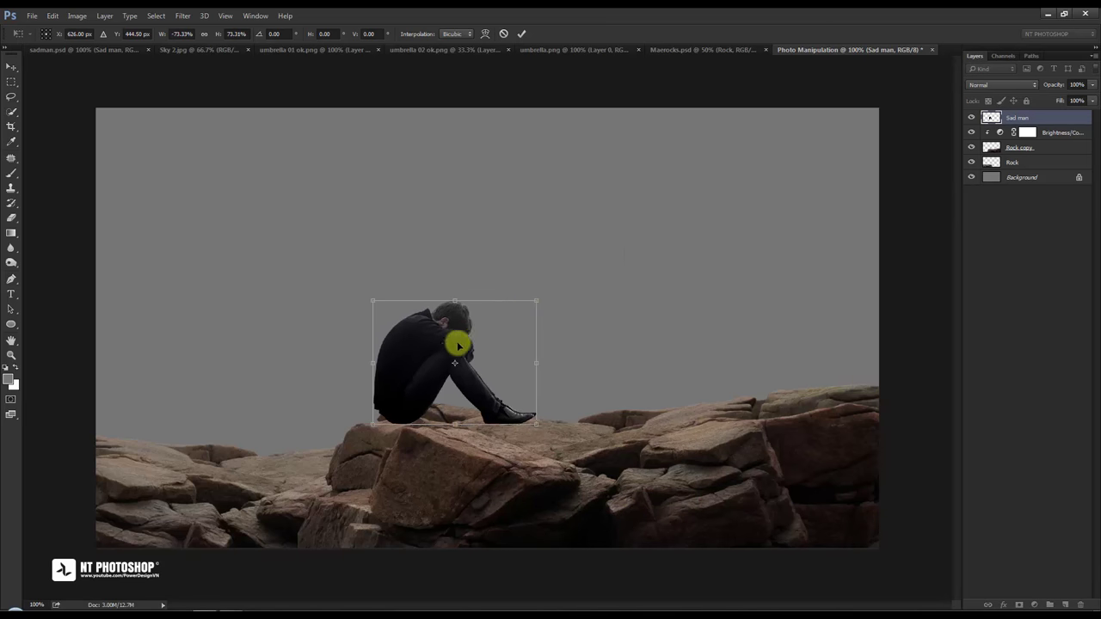
{"action": "left_click_drag", "start_coordinate": [458, 345], "coordinate": [520, 342]}
{"action": "left_click_drag", "start_coordinate": [600, 297], "coordinate": [548, 334]}
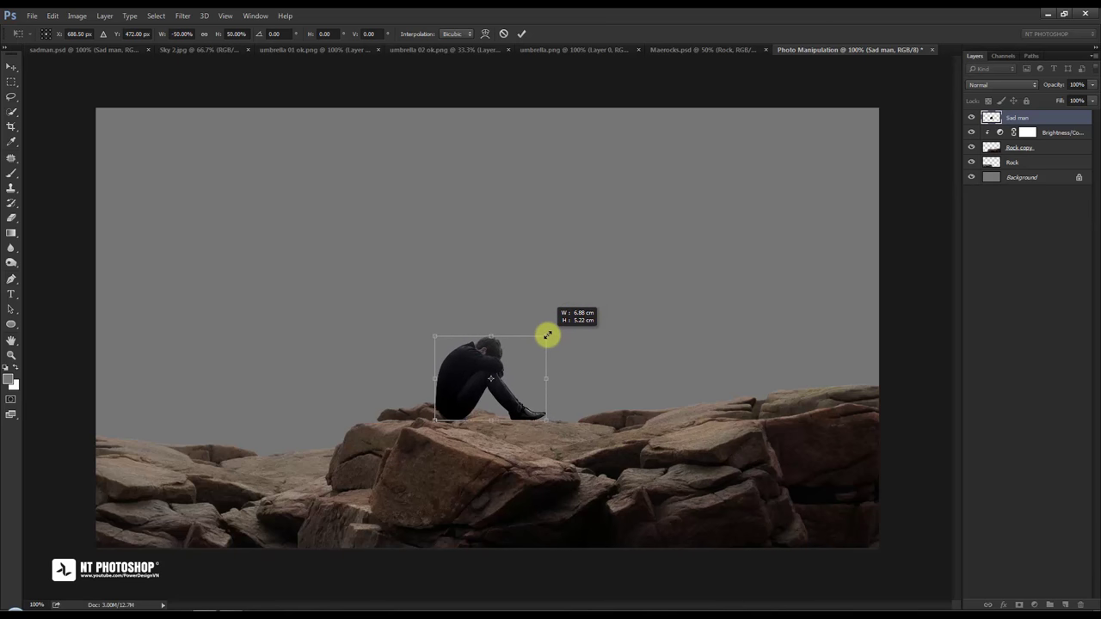
{"action": "left_click", "coordinate": [521, 34]}
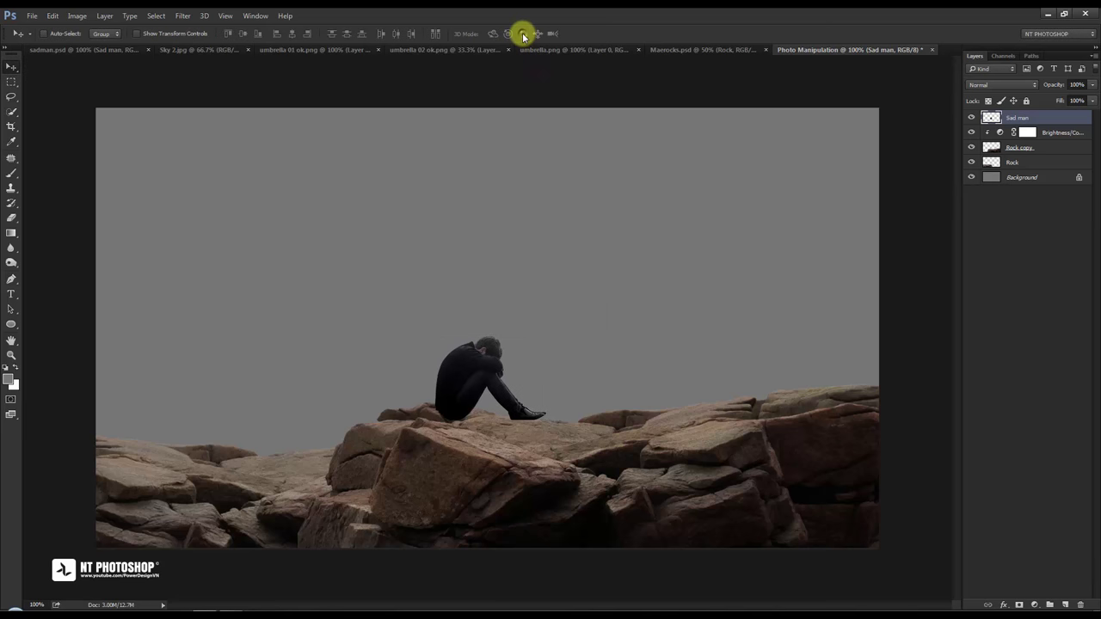
{"action": "left_click_drag", "start_coordinate": [485, 371], "coordinate": [488, 389]}
Tilt the man about 21° and settle him on the central rock, then select Background.
{"action": "key", "text": "ctrl+t"}
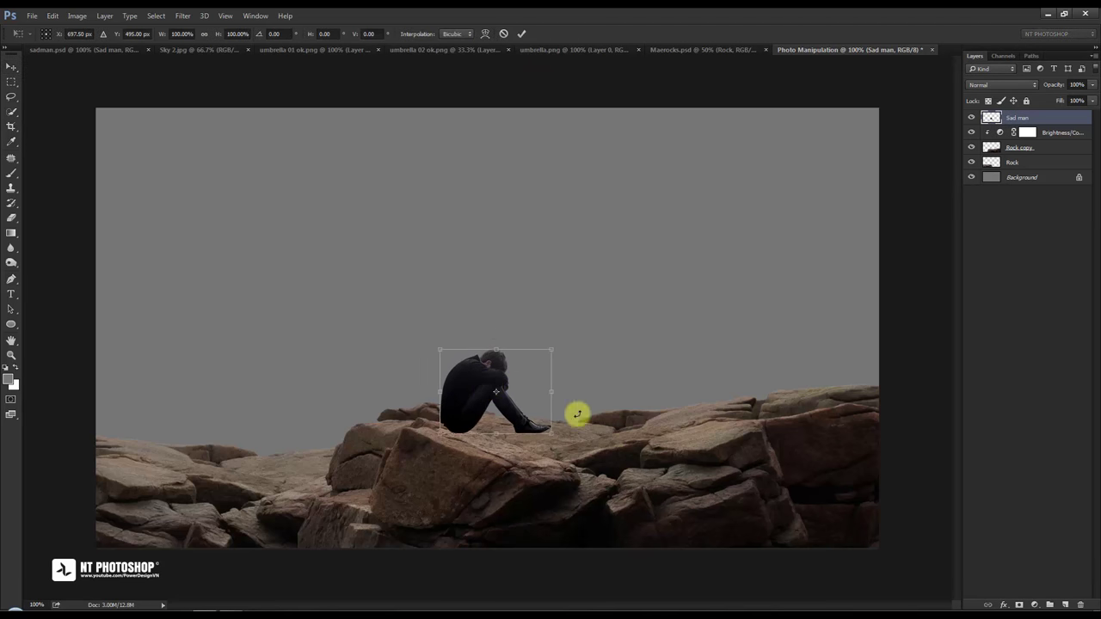
{"action": "left_click_drag", "start_coordinate": [623, 359], "coordinate": [619, 391]}
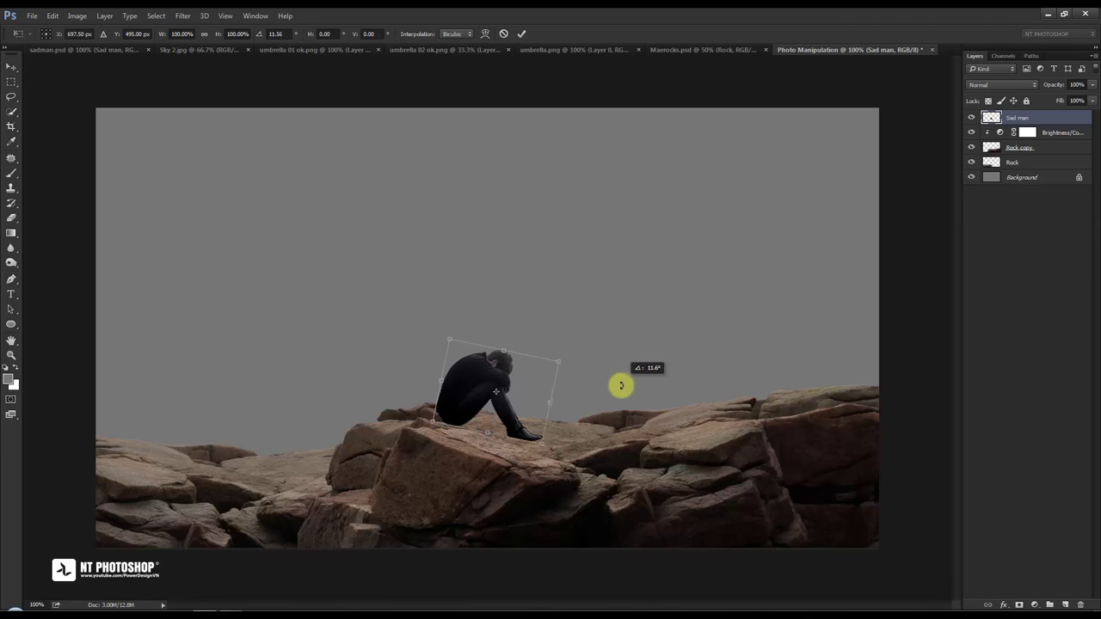
{"action": "left_click_drag", "start_coordinate": [503, 419], "coordinate": [513, 442]}
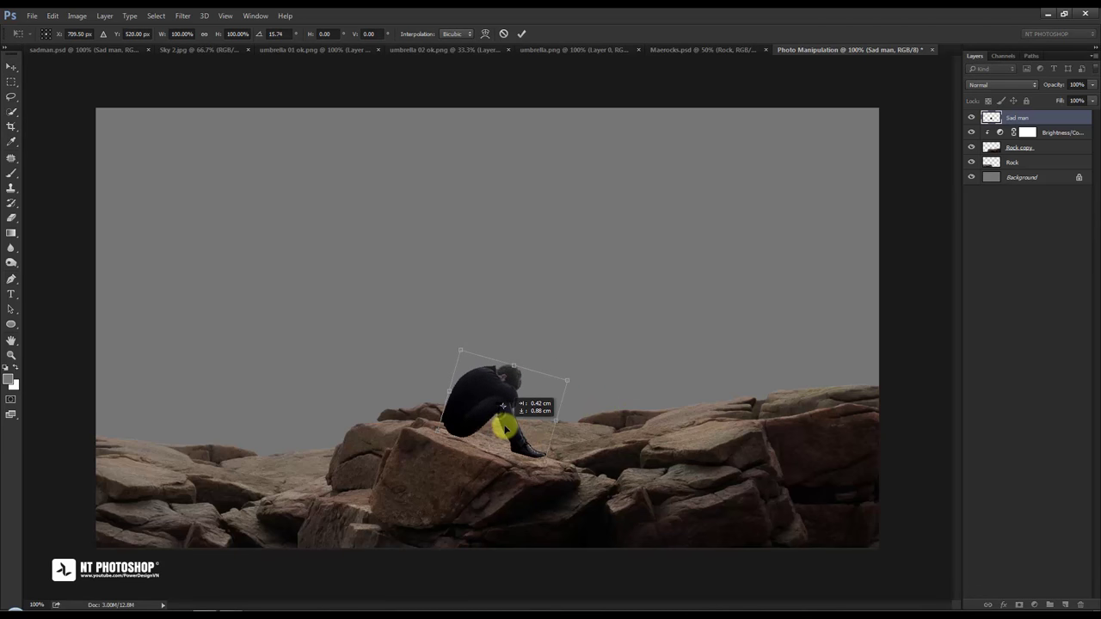
{"action": "left_click_drag", "start_coordinate": [610, 382], "coordinate": [609, 394]}
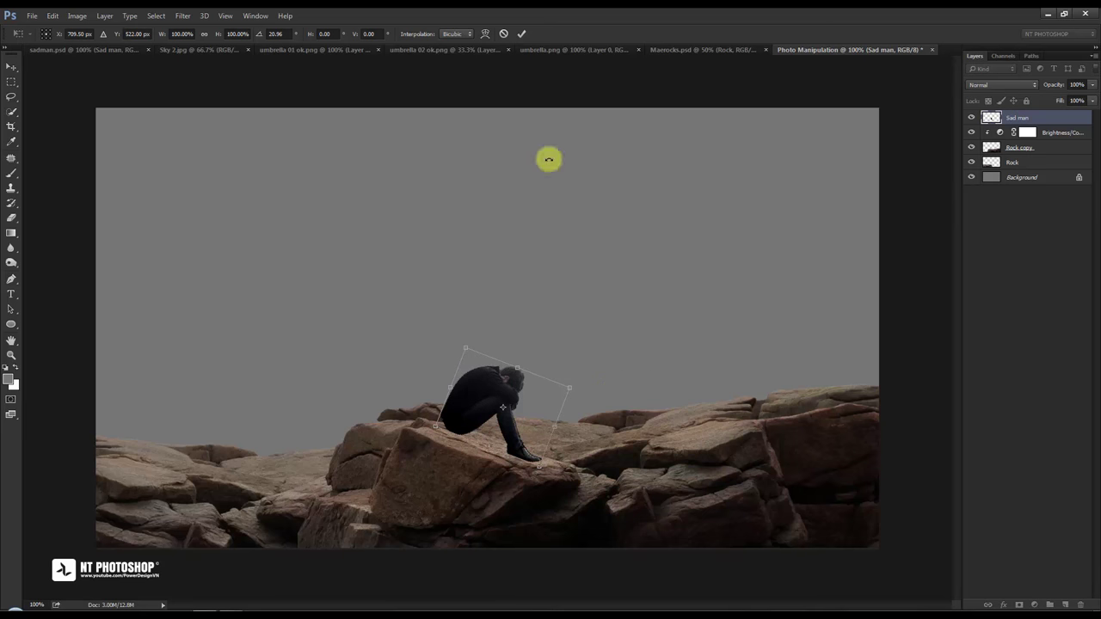
{"action": "left_click", "coordinate": [521, 33]}
{"action": "left_click_drag", "start_coordinate": [484, 445], "coordinate": [477, 415]}
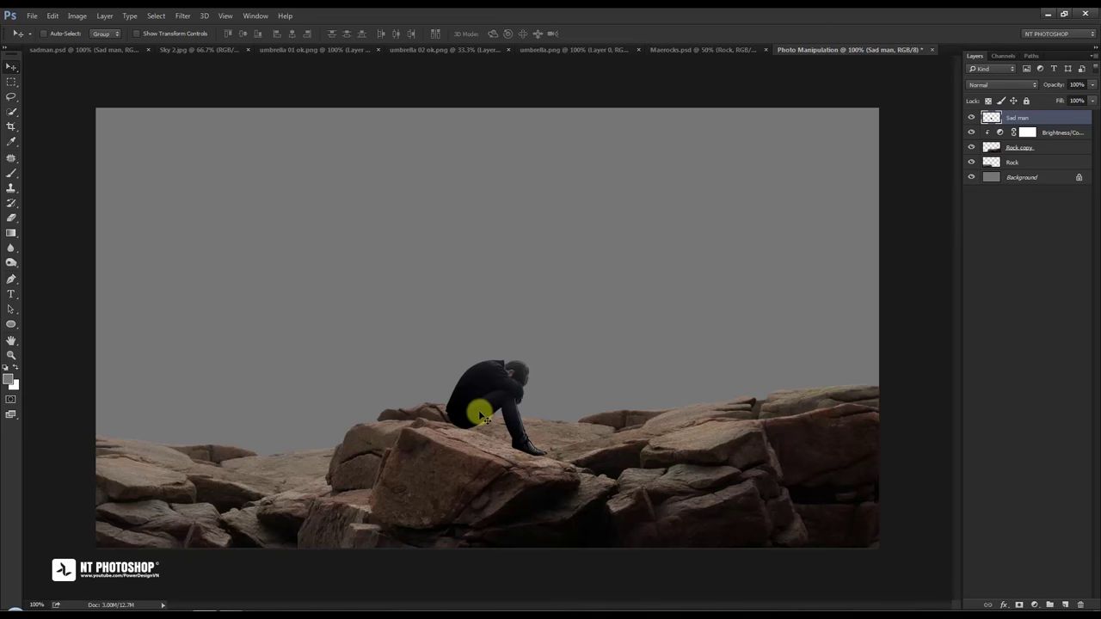
{"action": "left_click_drag", "start_coordinate": [492, 416], "coordinate": [479, 413]}
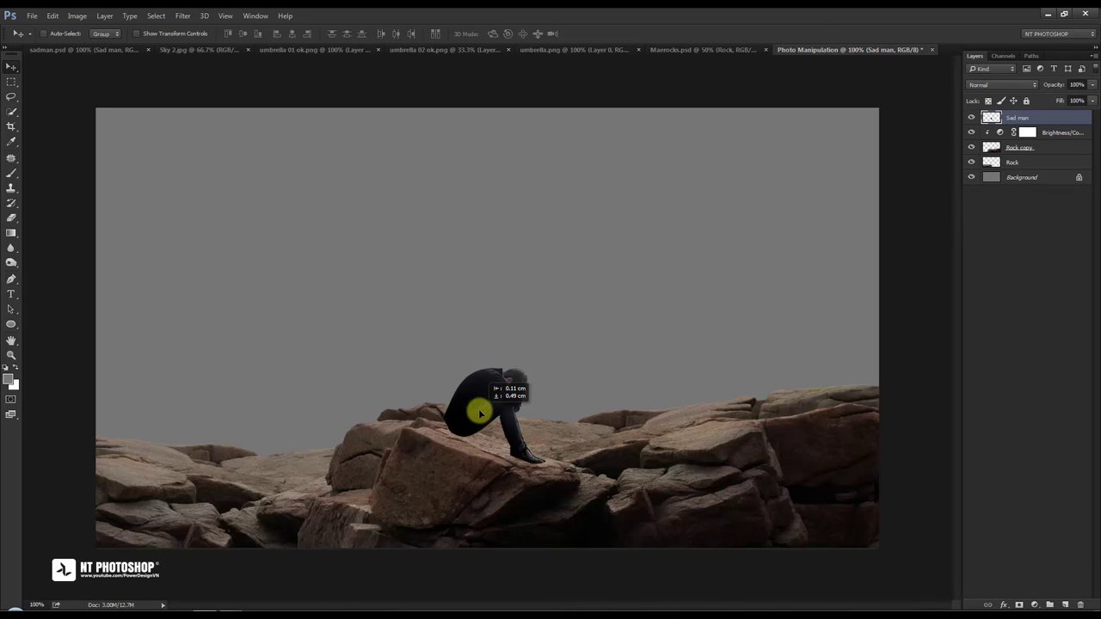
{"action": "left_click", "coordinate": [1037, 232]}
{"action": "left_click", "coordinate": [1028, 178]}
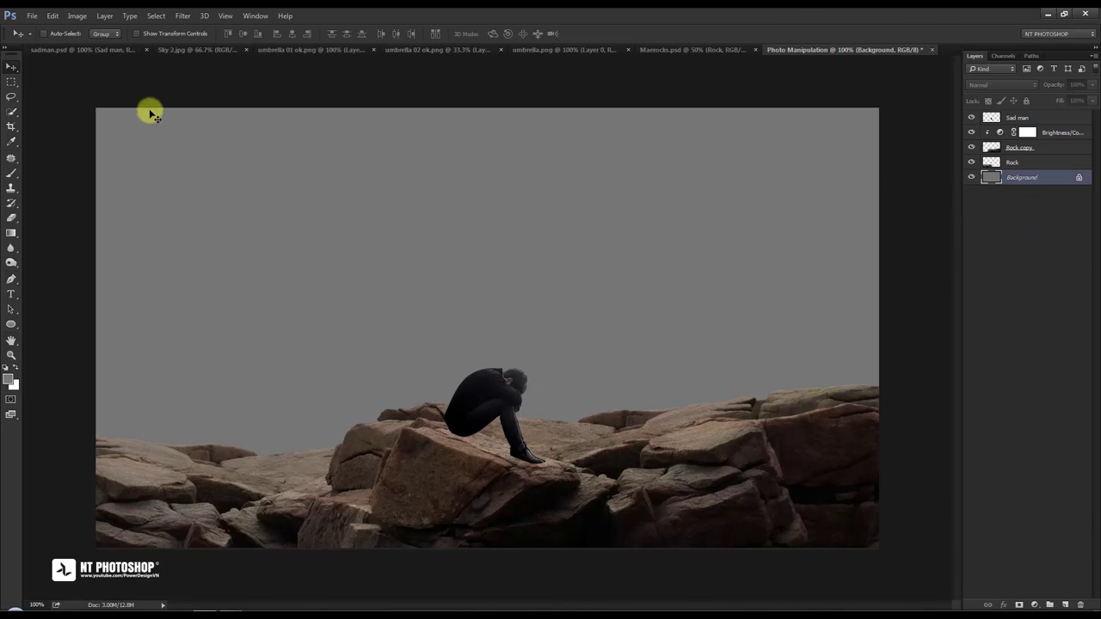
Add the Sky 2.jpg clouds as layer 'sky', enlarged about 110% and shifted down to fill the backdrop.
{"action": "left_click", "coordinate": [197, 52]}
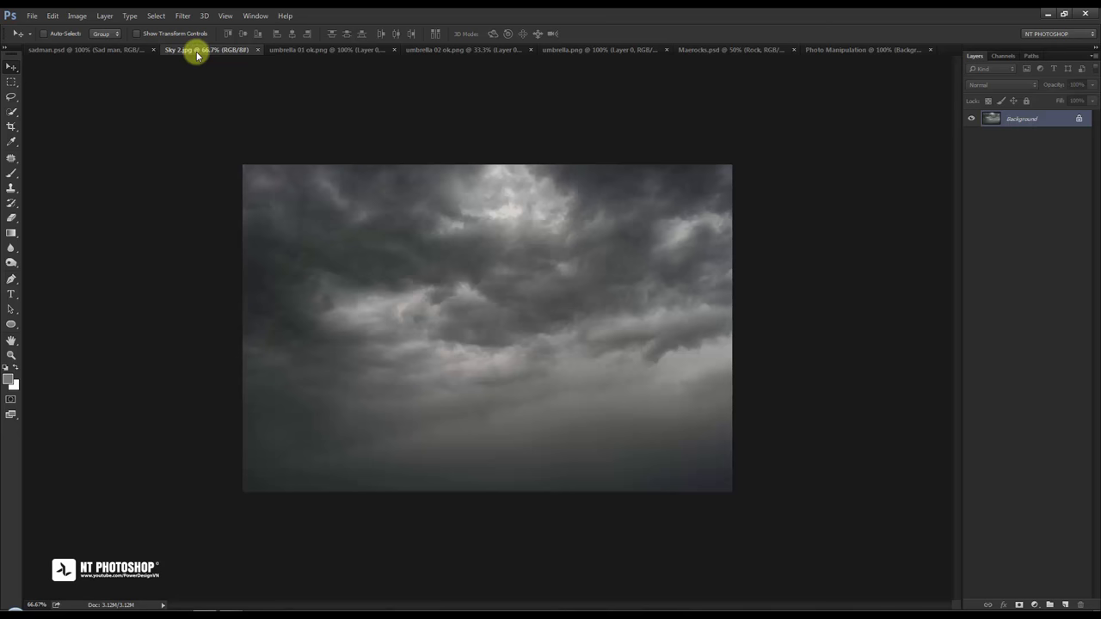
{"action": "left_click", "coordinate": [849, 50]}
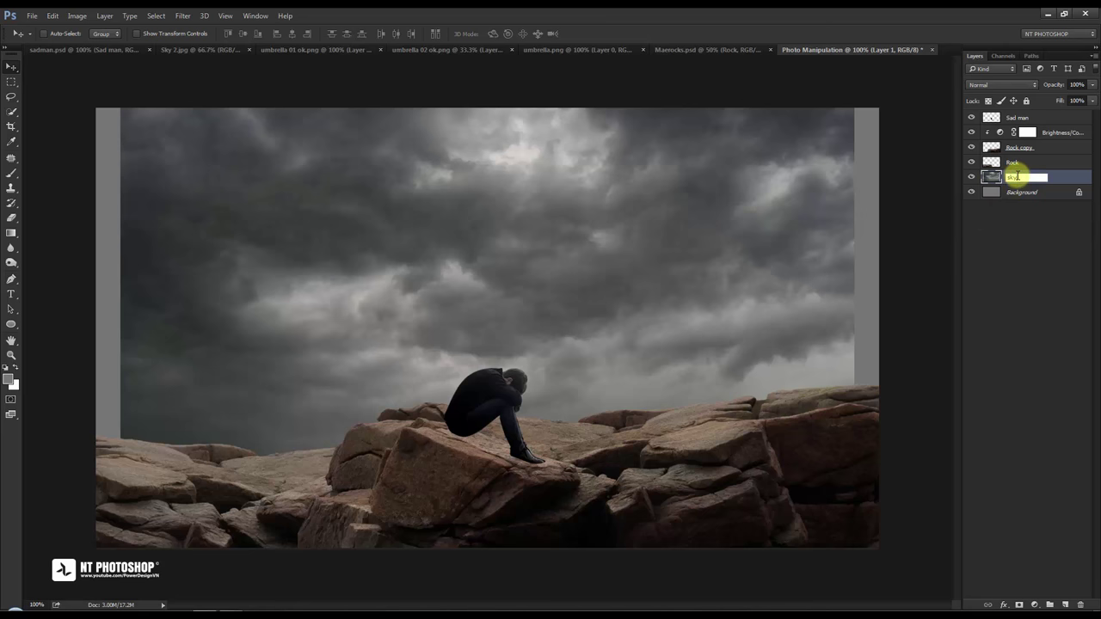
{"action": "key", "text": "Return"}
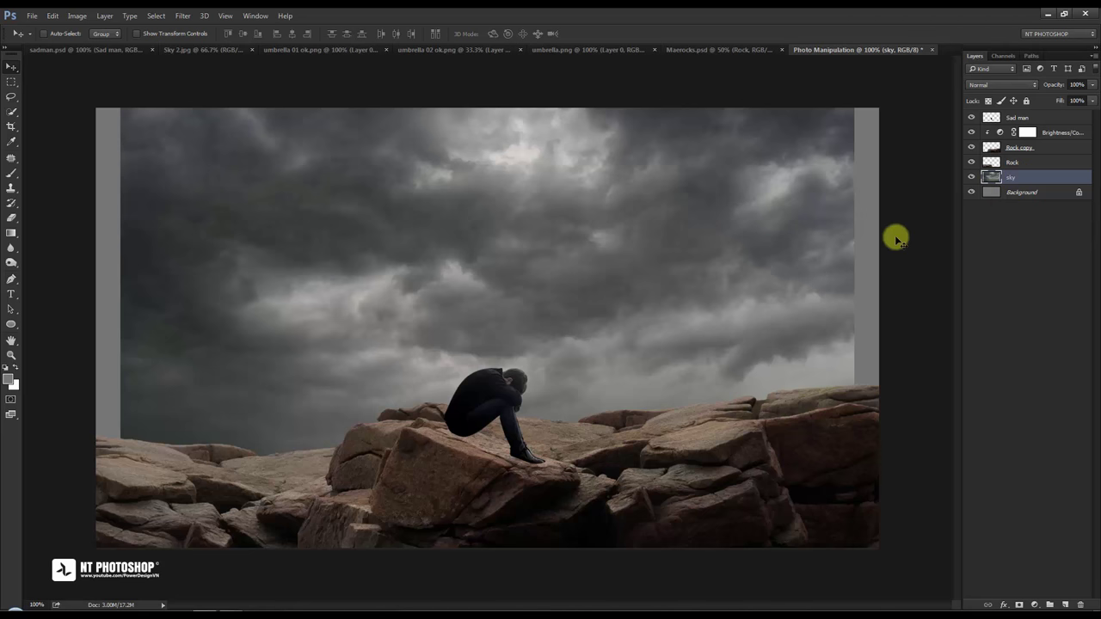
{"action": "key", "text": "ctrl+t"}
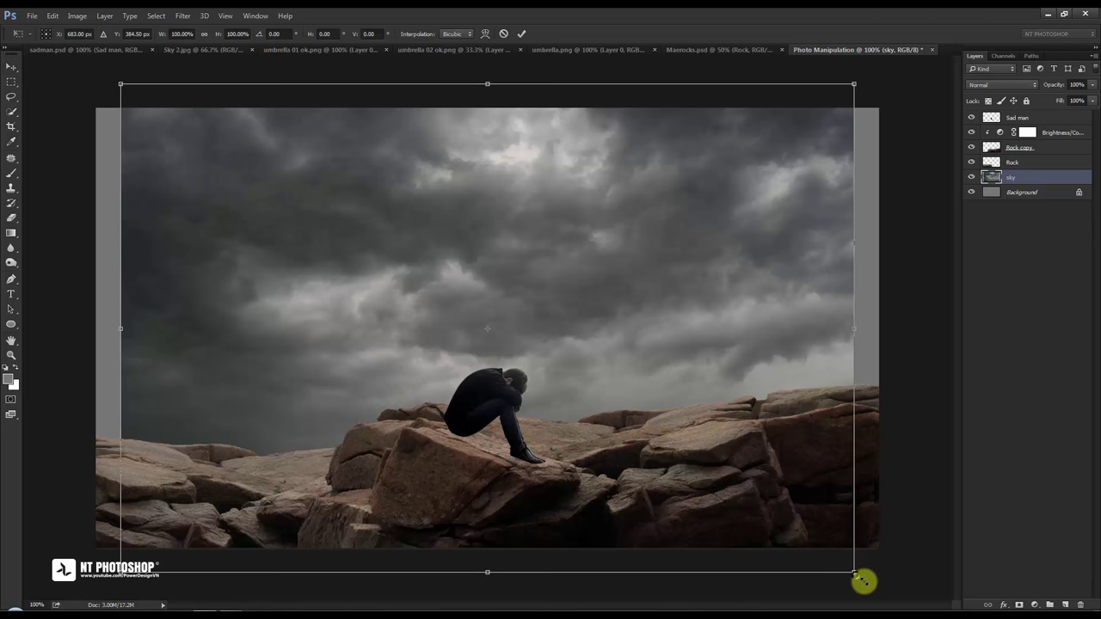
{"action": "left_click_drag", "start_coordinate": [856, 571], "coordinate": [895, 593]}
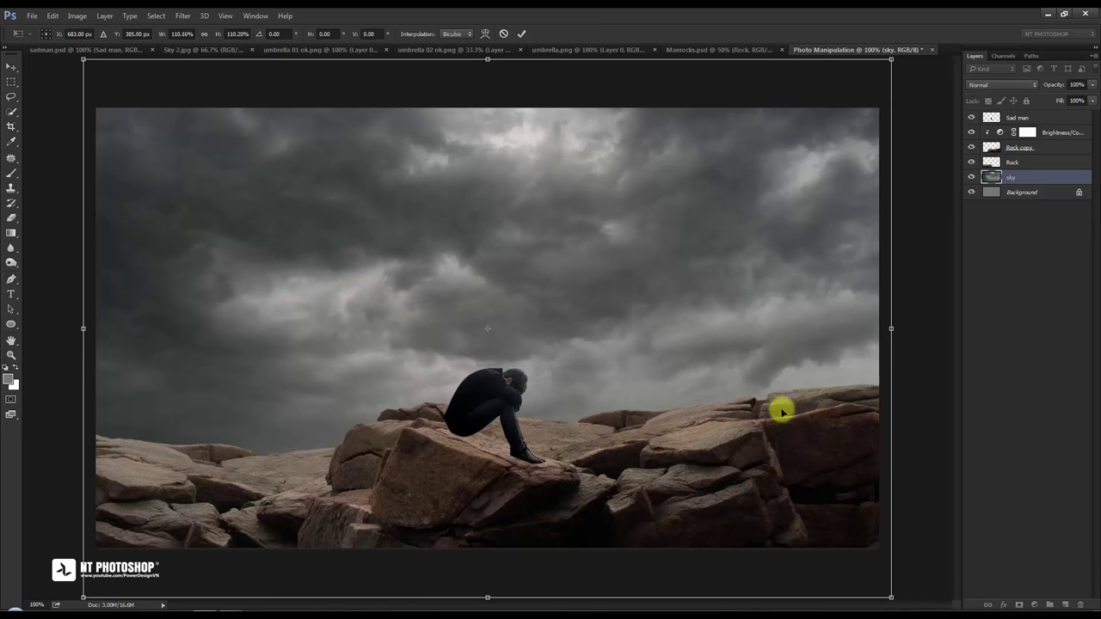
{"action": "mouse_move", "coordinate": [723, 260]}
{"action": "left_mouse_down"}
{"action": "mouse_move", "coordinate": [722, 303]}
{"action": "mouse_move", "coordinate": [723, 273]}
{"action": "mouse_move", "coordinate": [705, 290]}
{"action": "mouse_move", "coordinate": [708, 249]}
{"action": "mouse_move", "coordinate": [710, 309]}
{"action": "mouse_move", "coordinate": [707, 299]}
{"action": "left_mouse_up"}
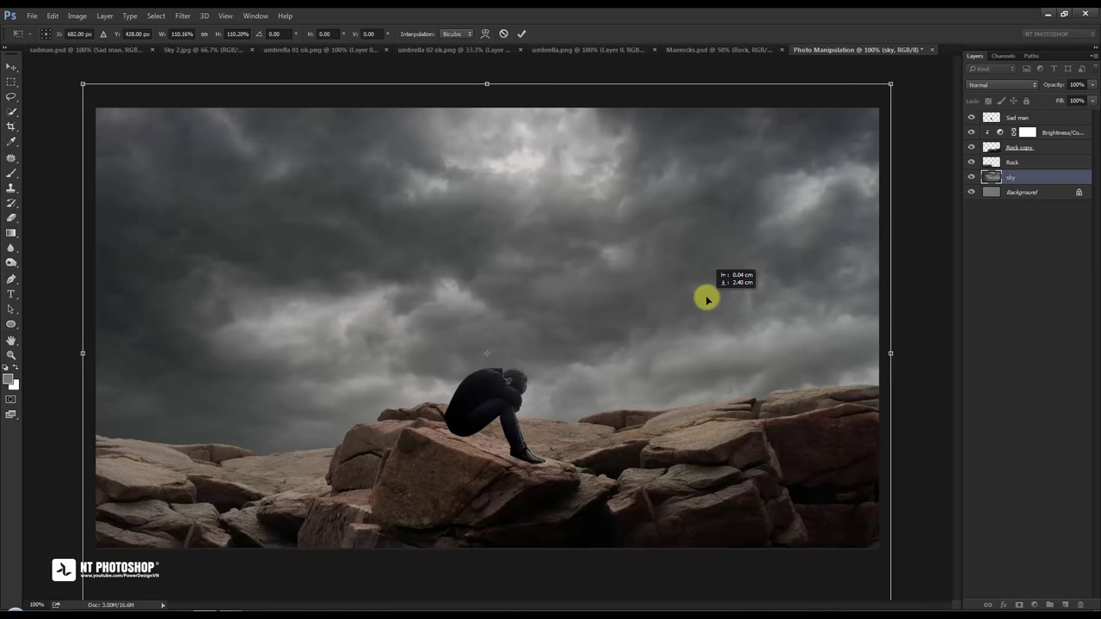
{"action": "left_click", "coordinate": [521, 33]}
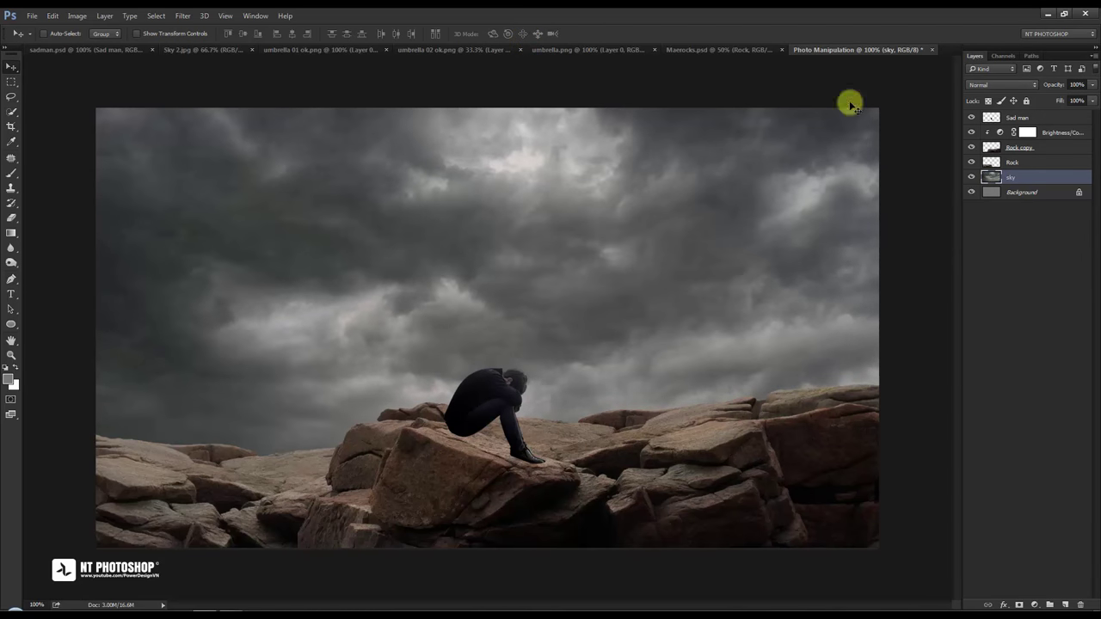
{"action": "left_click", "coordinate": [1021, 176]}
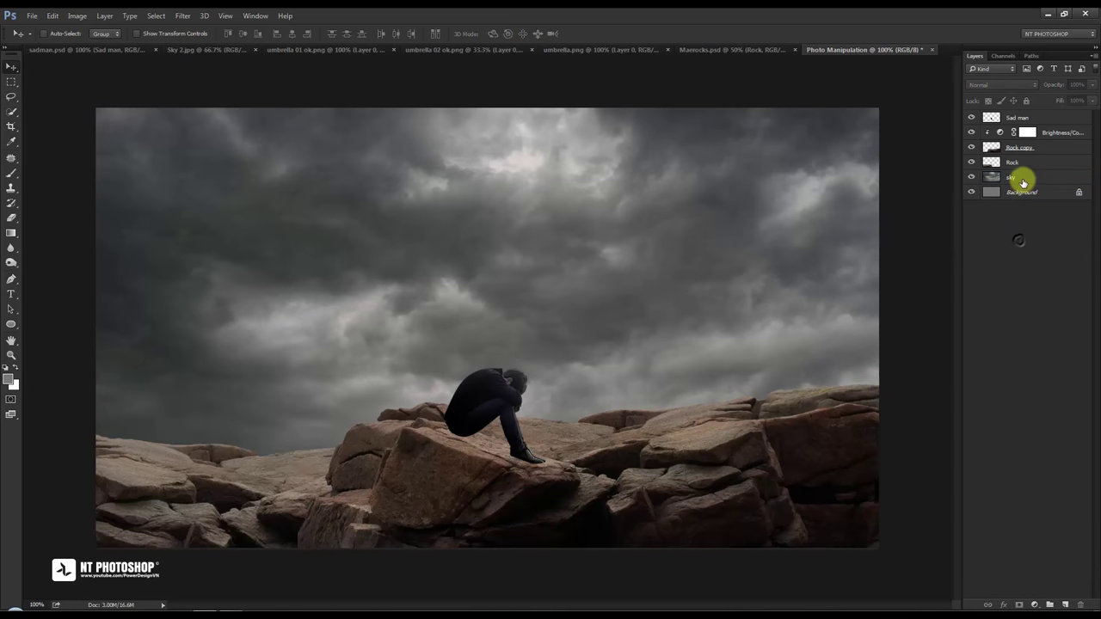
Add an S-shaped Curves adjustment above sky (82→66, 185→195) and a new empty layer above it.
{"action": "left_click", "coordinate": [1034, 605]}
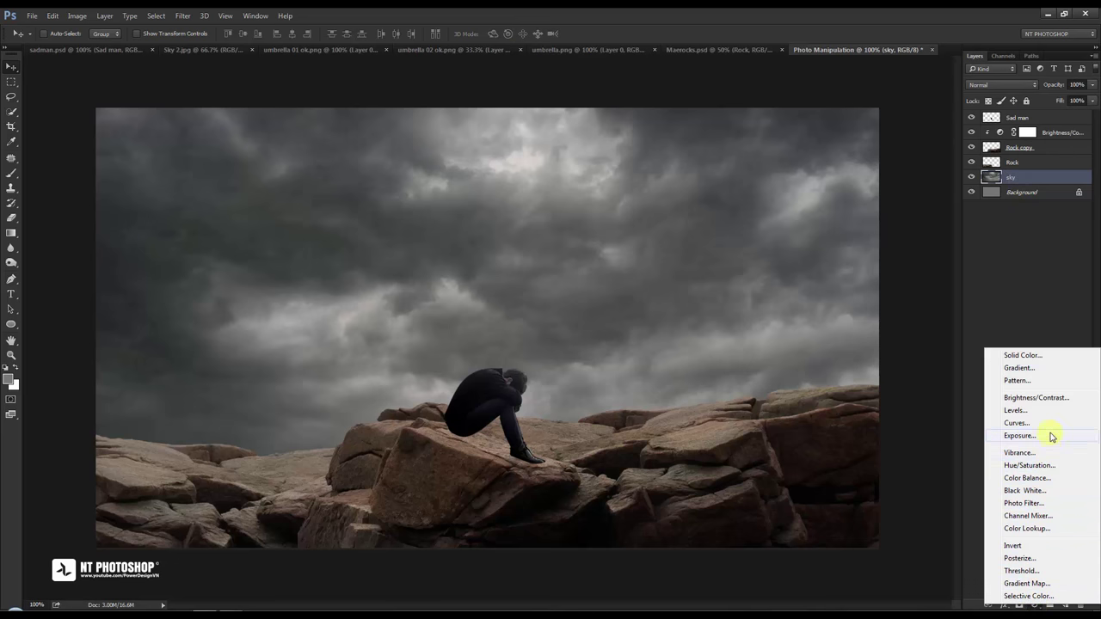
{"action": "left_click", "coordinate": [1016, 423]}
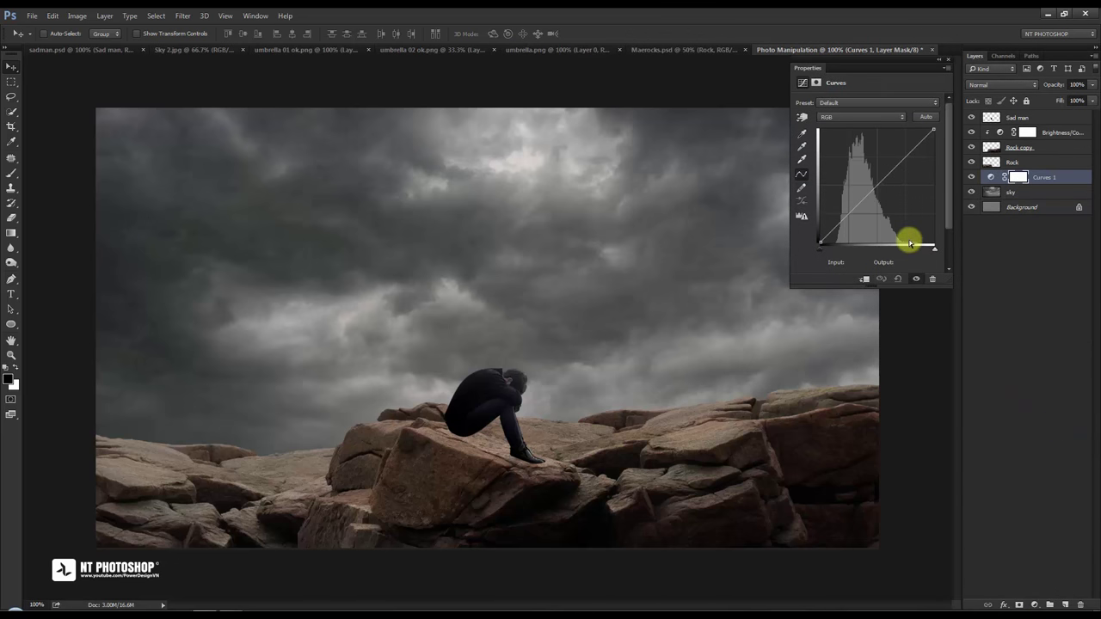
{"action": "left_click", "coordinate": [878, 184]}
{"action": "left_click_drag", "start_coordinate": [858, 209], "coordinate": [856, 213]}
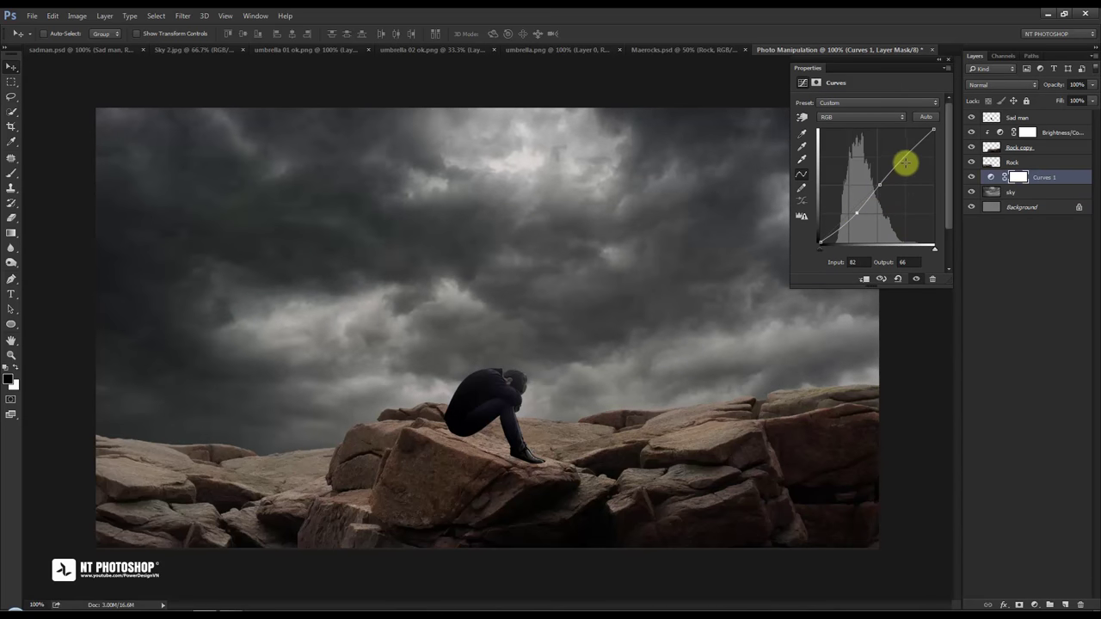
{"action": "left_click_drag", "start_coordinate": [904, 159], "coordinate": [902, 155]}
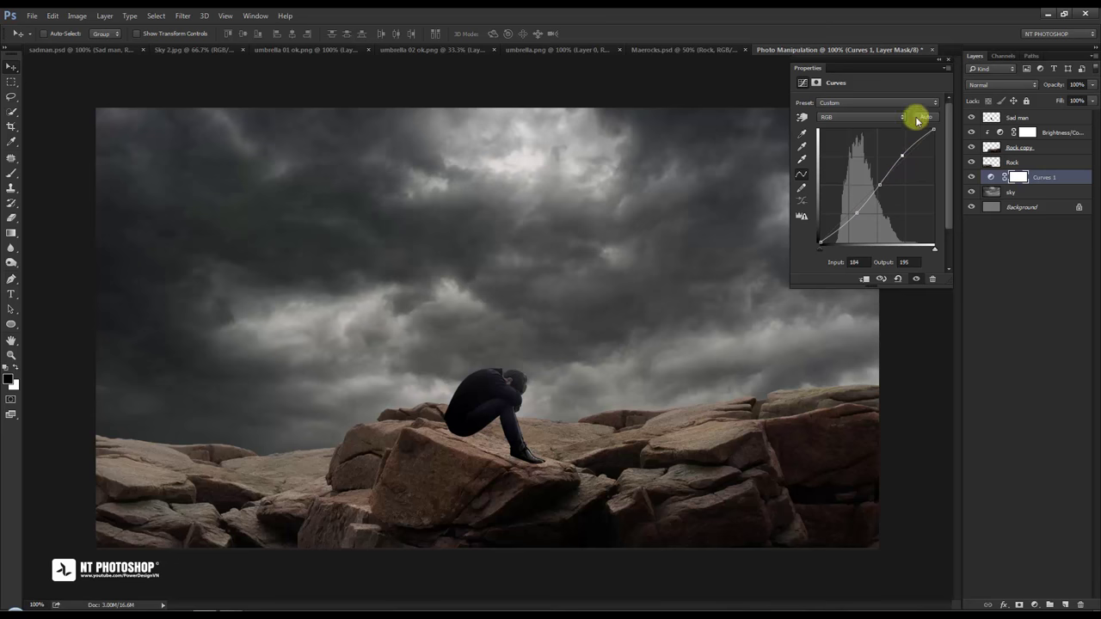
{"action": "left_click", "coordinate": [947, 66]}
{"action": "left_click", "coordinate": [972, 178]}
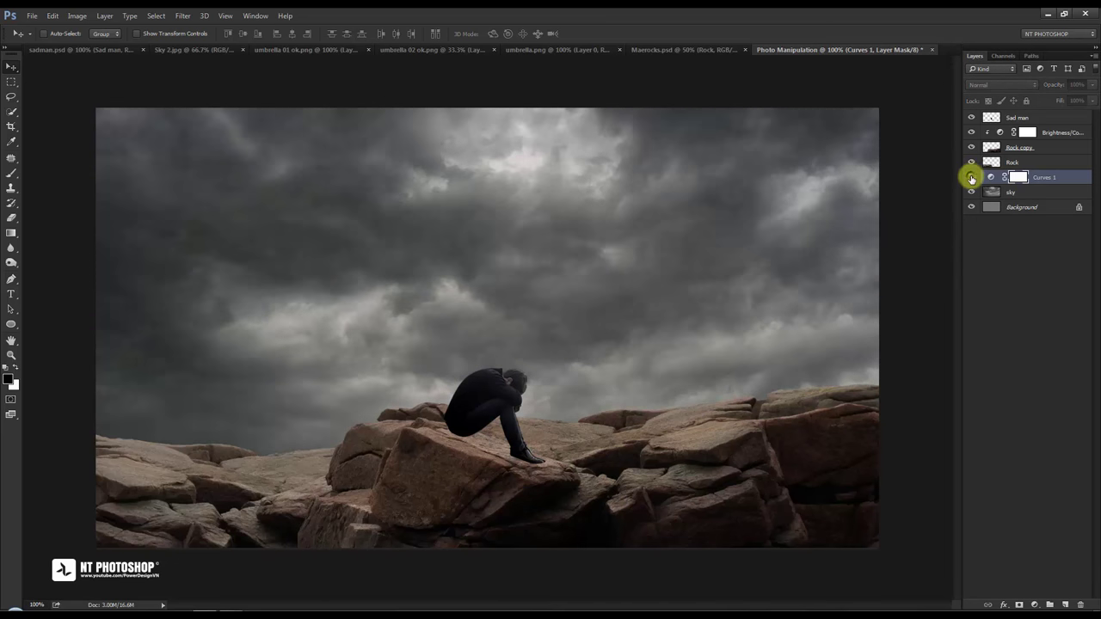
{"action": "left_click", "coordinate": [971, 178]}
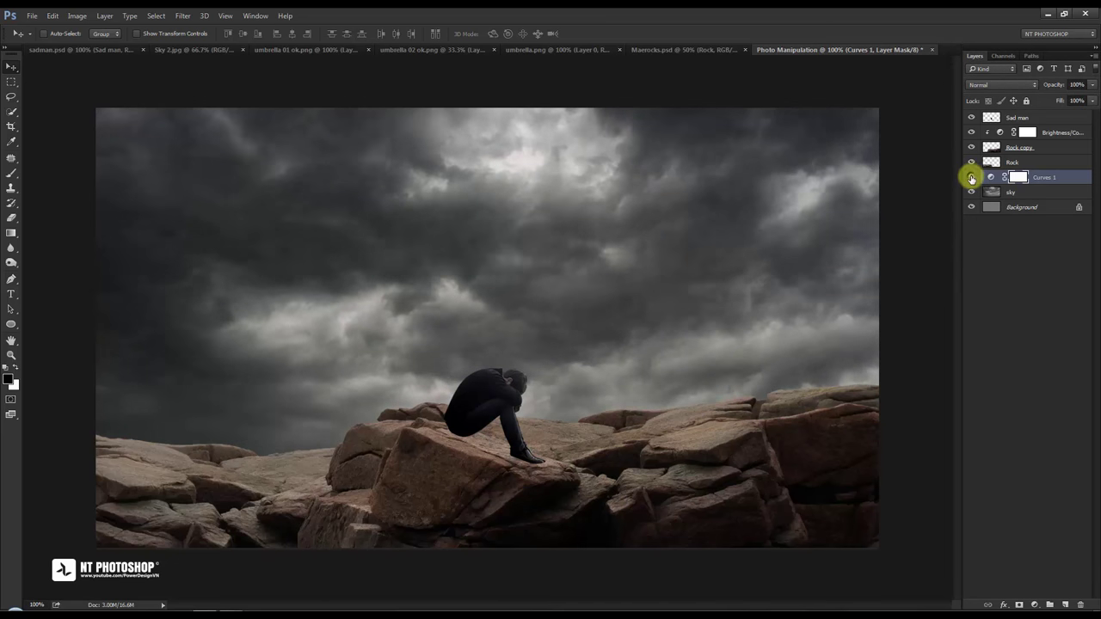
{"action": "left_click", "coordinate": [998, 277]}
{"action": "left_click", "coordinate": [1038, 180]}
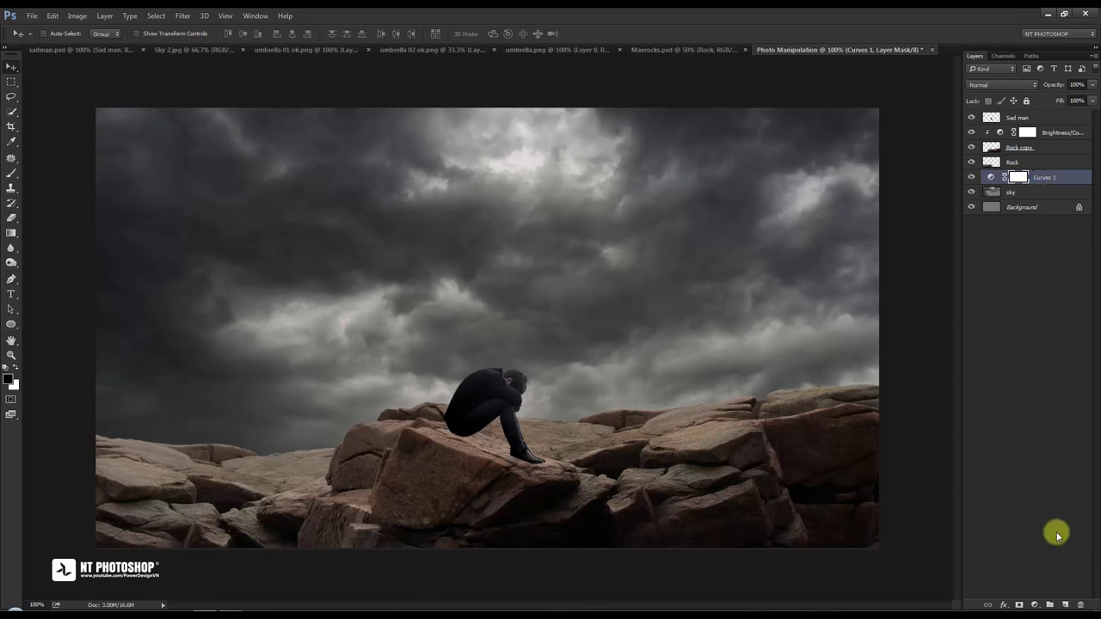
{"action": "left_click", "coordinate": [1064, 604]}
{"action": "type", "text": "Brush"}
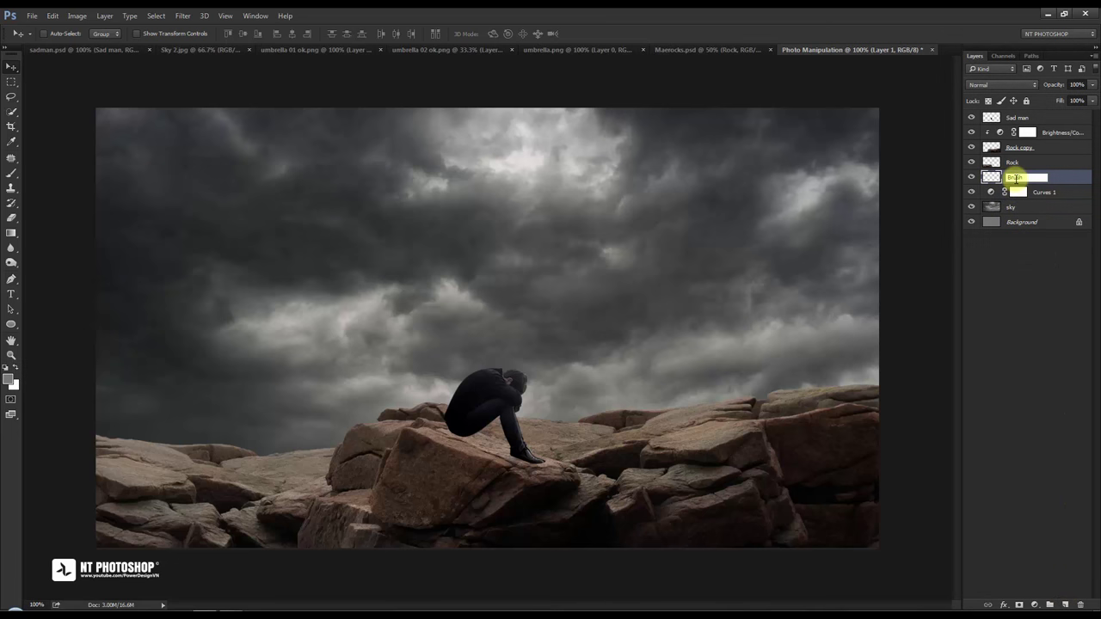
Name the new layer Brush and set the foreground colour to white.
{"action": "key", "text": "Return"}
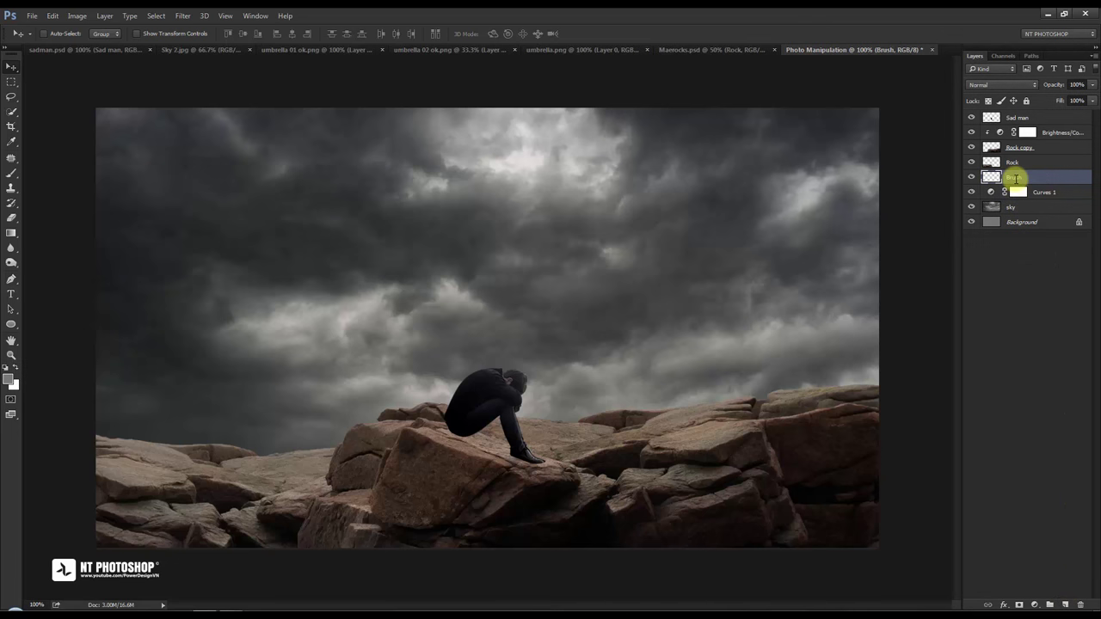
{"action": "left_click", "coordinate": [10, 382]}
{"action": "left_click_drag", "start_coordinate": [766, 298], "coordinate": [673, 168]}
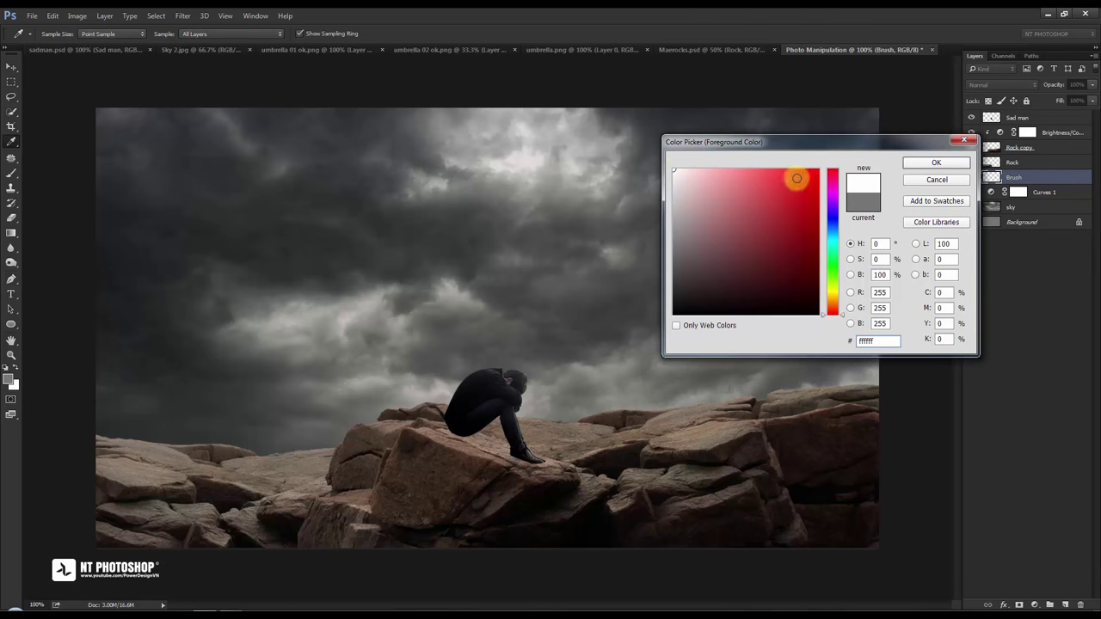
{"action": "left_click", "coordinate": [910, 165]}
Set up a soft round brush with 0% hardness, size 500, and 22% opacity.
{"action": "key", "text": "v"}
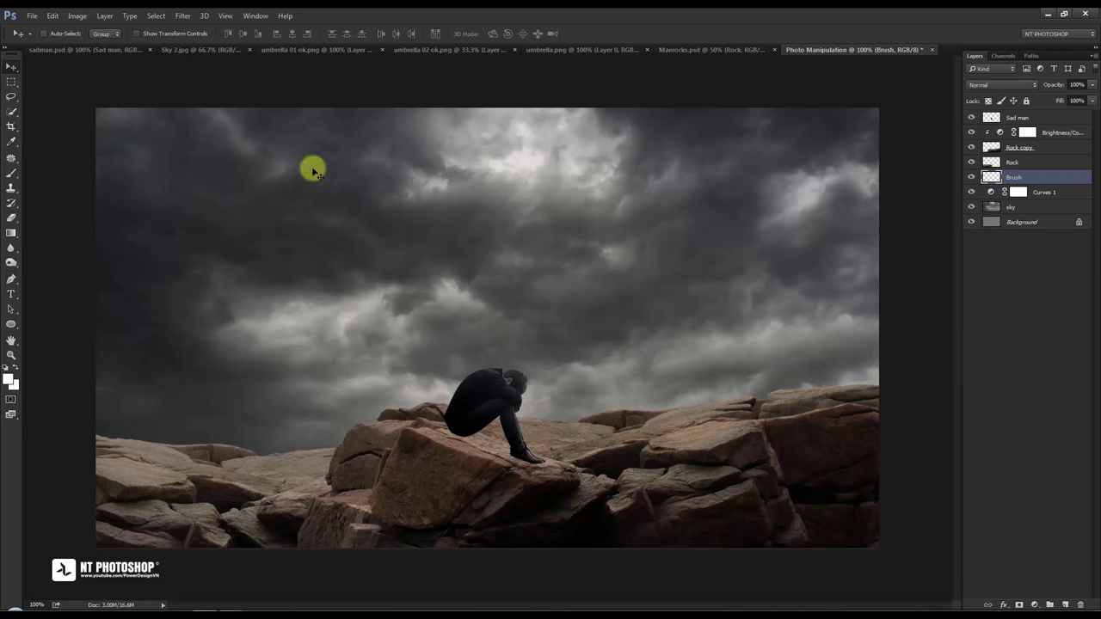
{"action": "left_click", "coordinate": [11, 175]}
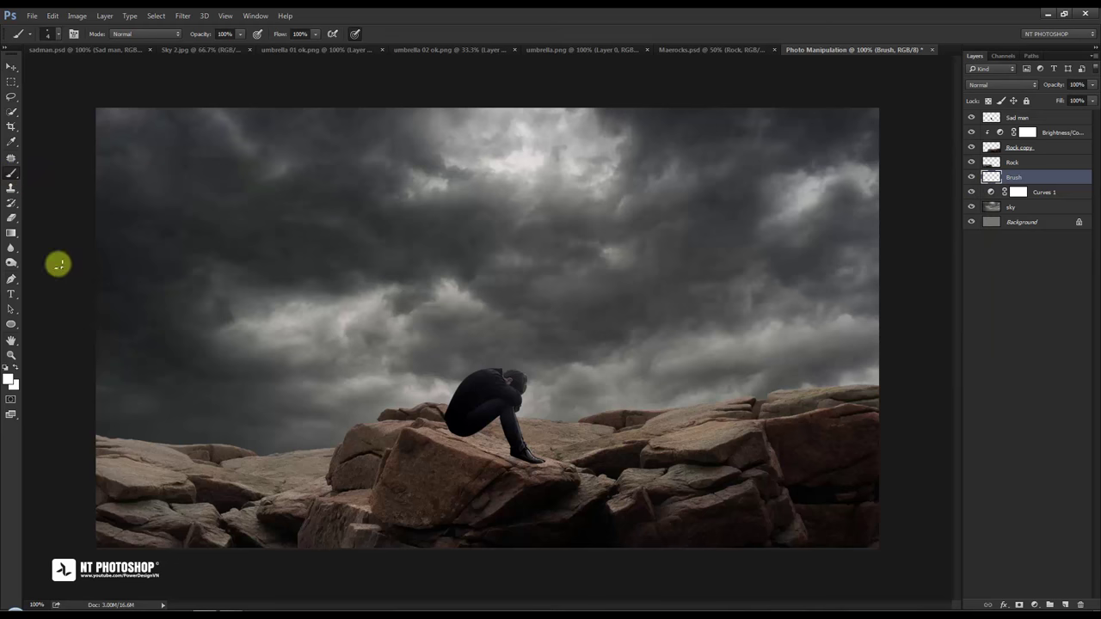
{"action": "right_click", "coordinate": [302, 270]}
{"action": "left_click", "coordinate": [348, 370]}
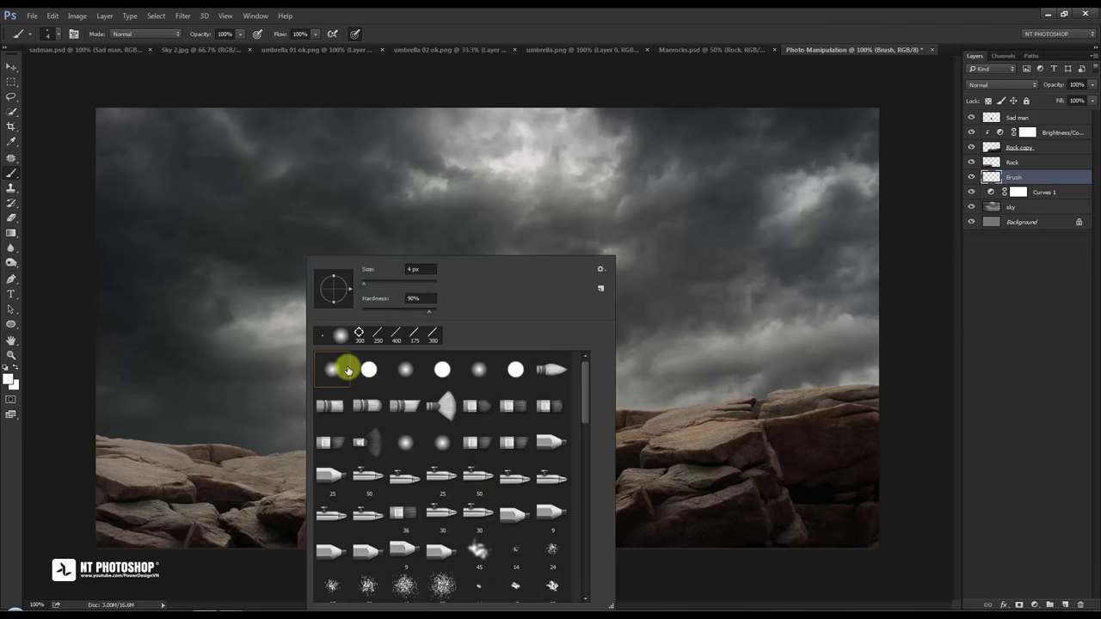
{"action": "left_click_drag", "start_coordinate": [431, 312], "coordinate": [355, 311]}
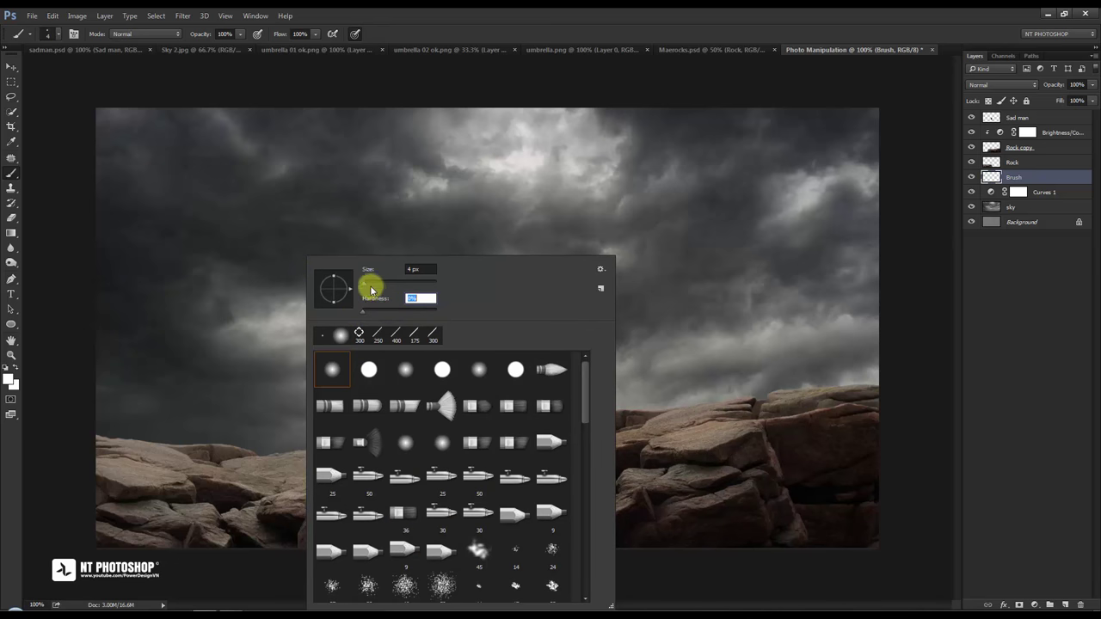
{"action": "left_click_drag", "start_coordinate": [364, 283], "coordinate": [380, 287]}
{"action": "left_click", "coordinate": [612, 209]}
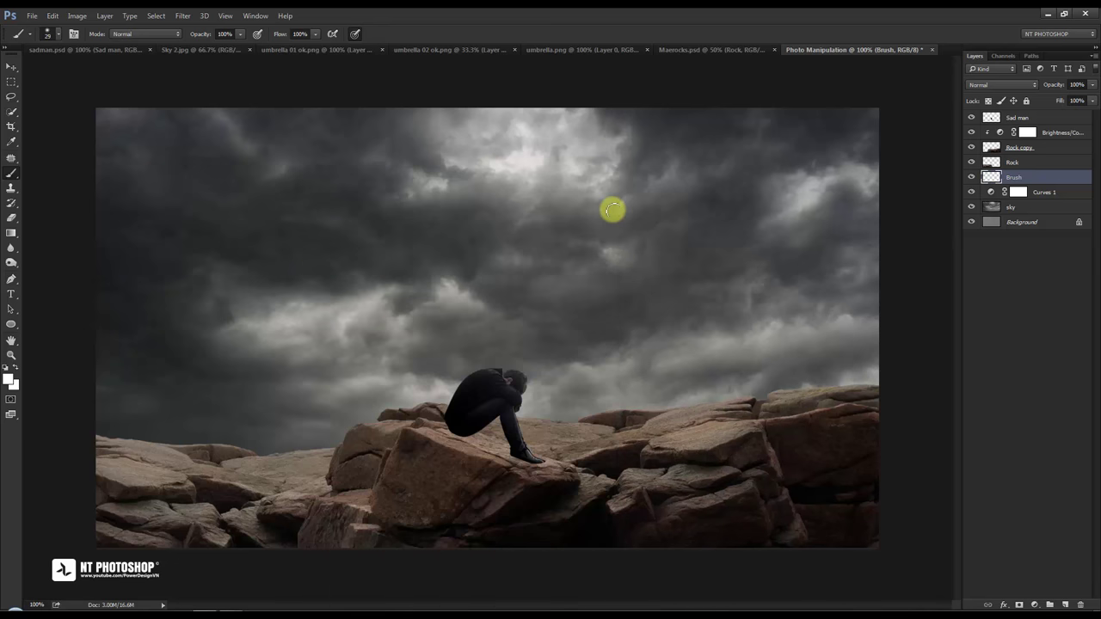
{"action": "key", "text": "bracketright"}
{"action": "key", "text": "bracketright"}
{"action": "key", "text": "bracketright"}
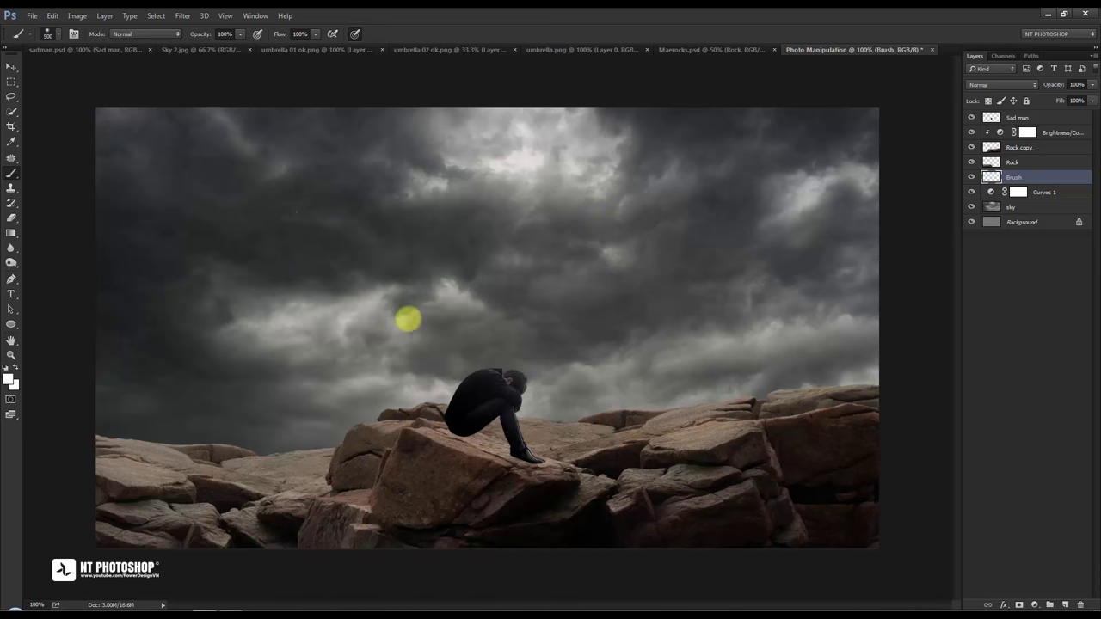
{"action": "key", "text": "bracketleft"}
{"action": "key", "text": "bracketleft"}
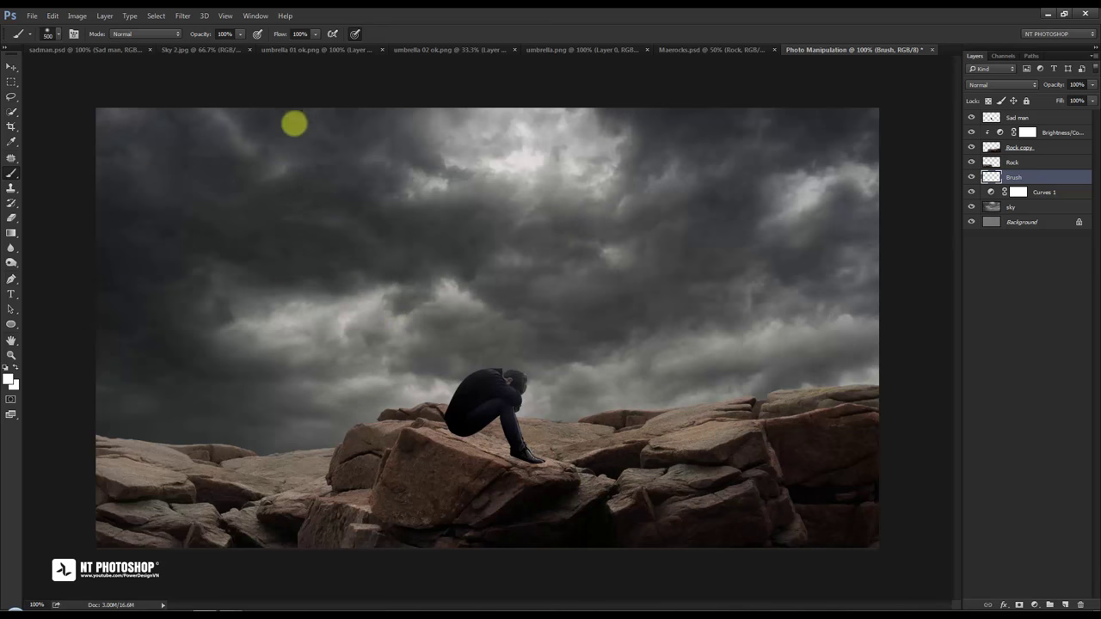
{"action": "left_click", "coordinate": [240, 34]}
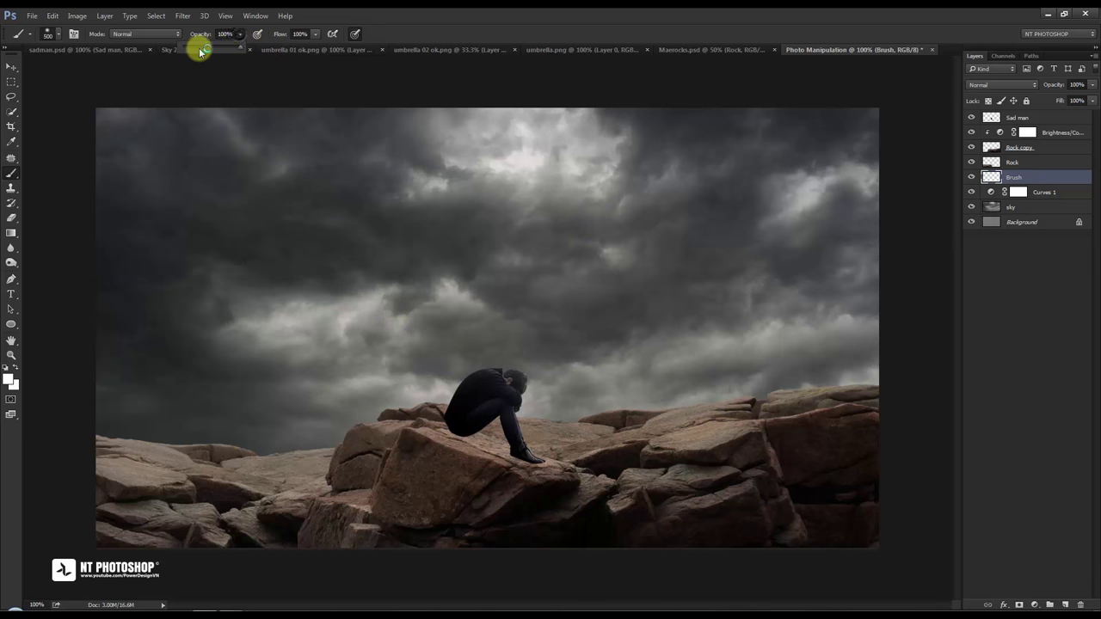
Paint soft white haze along the horizon and lower the Brush layer opacity to 28%.
{"action": "mouse_move", "coordinate": [161, 487]}
{"action": "left_mouse_down"}
{"action": "mouse_move", "coordinate": [258, 470]}
{"action": "mouse_move", "coordinate": [980, 452]}
{"action": "left_mouse_up"}
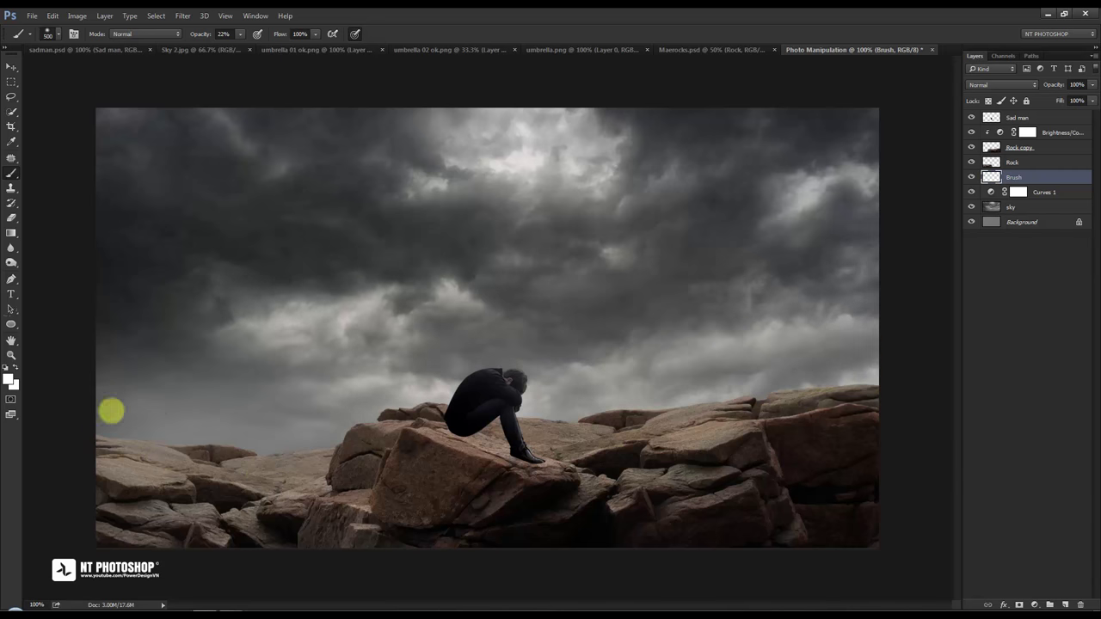
{"action": "key", "text": "bracketright"}
{"action": "left_click", "coordinate": [152, 437]}
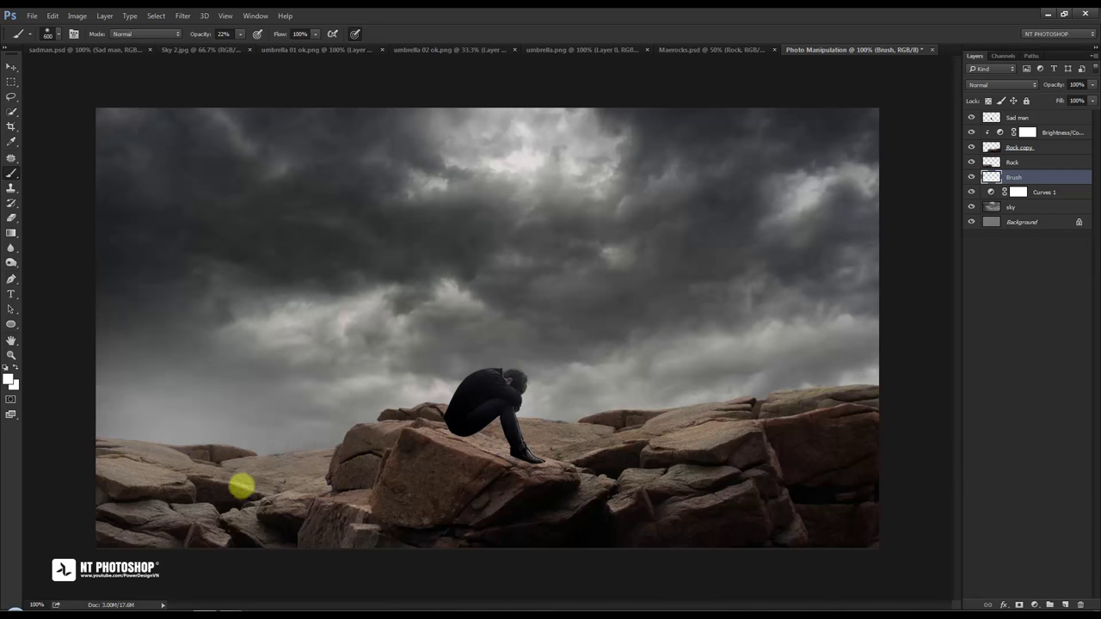
{"action": "mouse_move", "coordinate": [238, 484]}
{"action": "left_mouse_down"}
{"action": "mouse_move", "coordinate": [1094, 510]}
{"action": "mouse_move", "coordinate": [1036, 491]}
{"action": "left_mouse_up"}
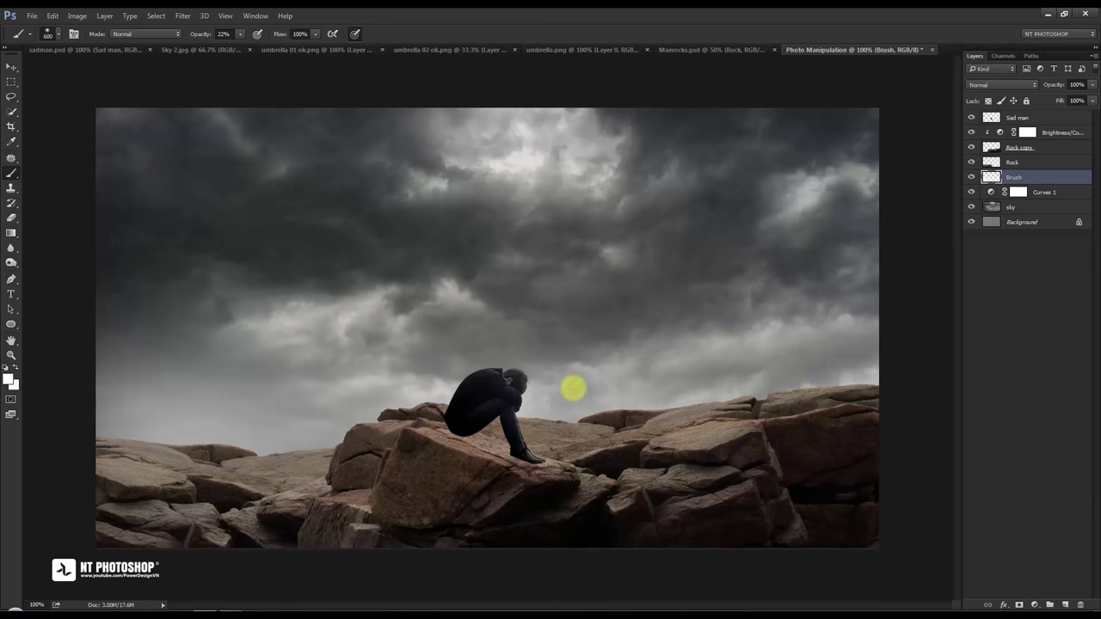
{"action": "left_click_drag", "start_coordinate": [1091, 85], "coordinate": [1054, 101]}
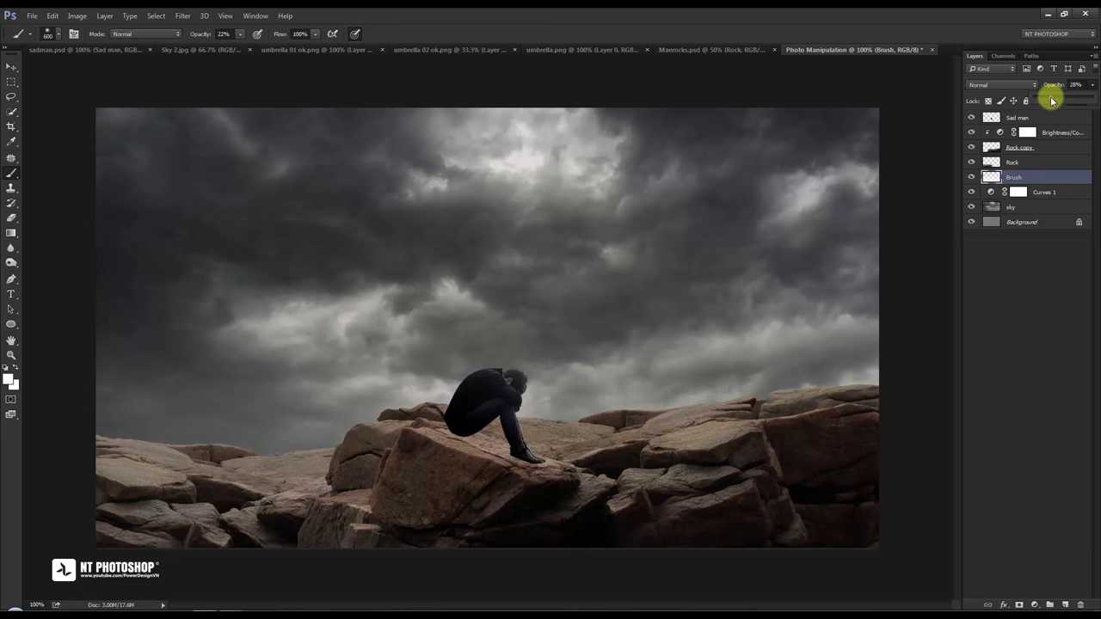
{"action": "left_click", "coordinate": [970, 177]}
{"action": "left_click", "coordinate": [971, 177]}
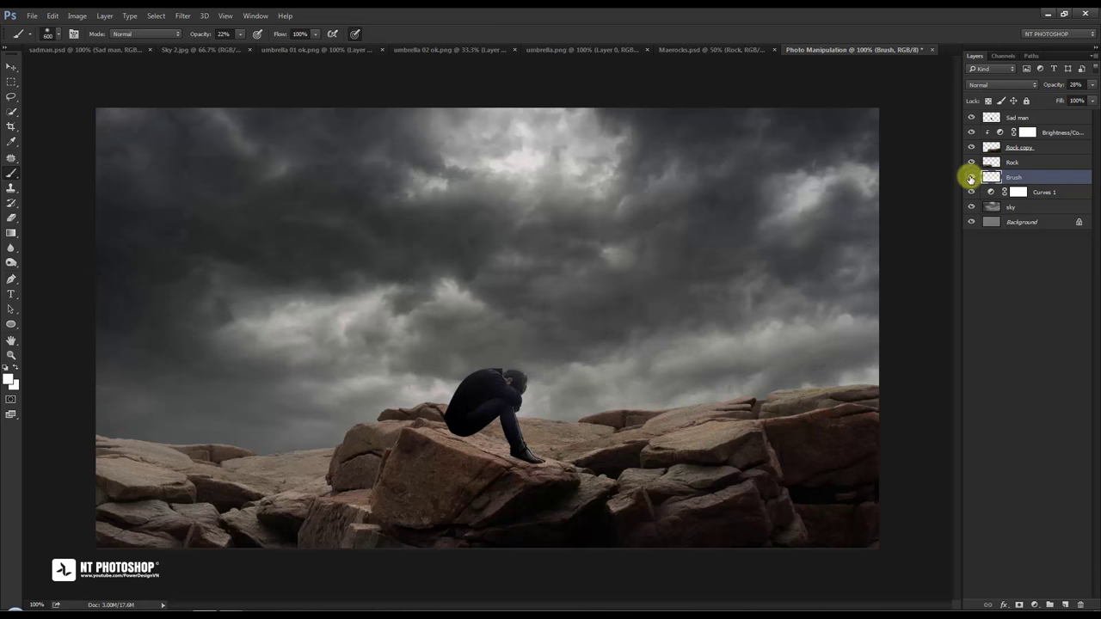
{"action": "left_click", "coordinate": [1009, 289]}
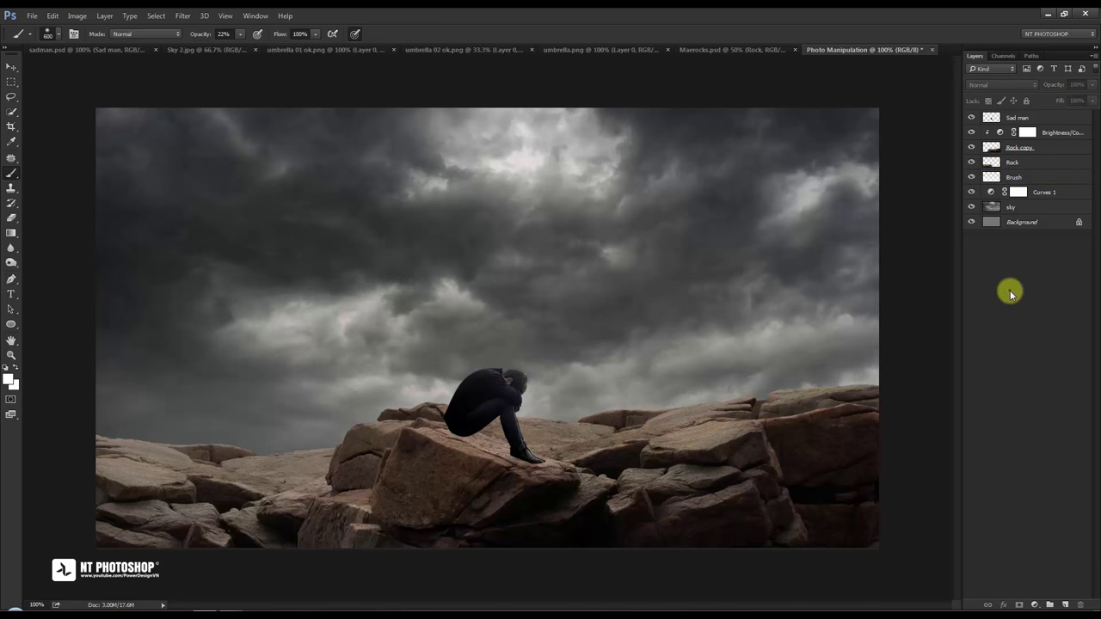
{"action": "left_click", "coordinate": [15, 72]}
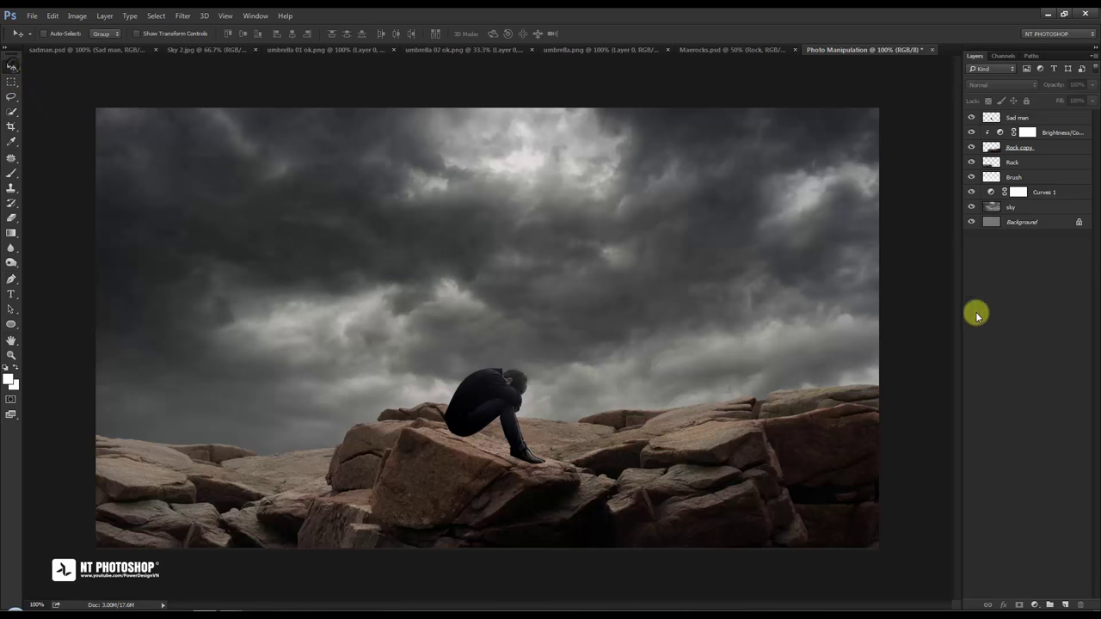
Zoom to 300% and nudge the Sad man layer a few pixels onto the rock.
{"action": "left_click", "coordinate": [1043, 120]}
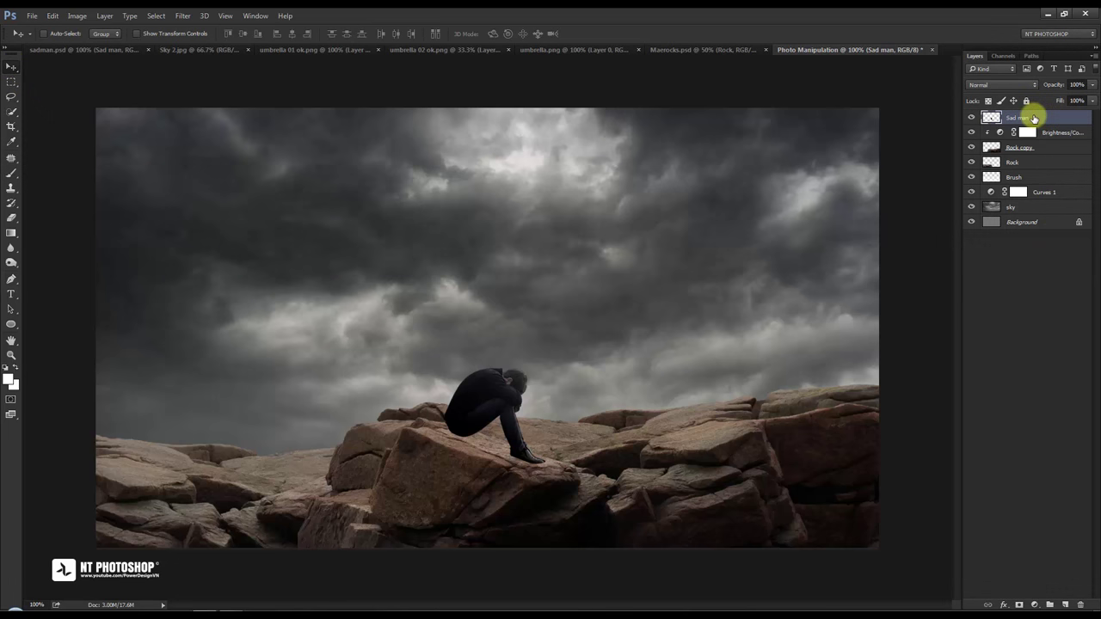
{"action": "key", "text": "ctrl+plus"}
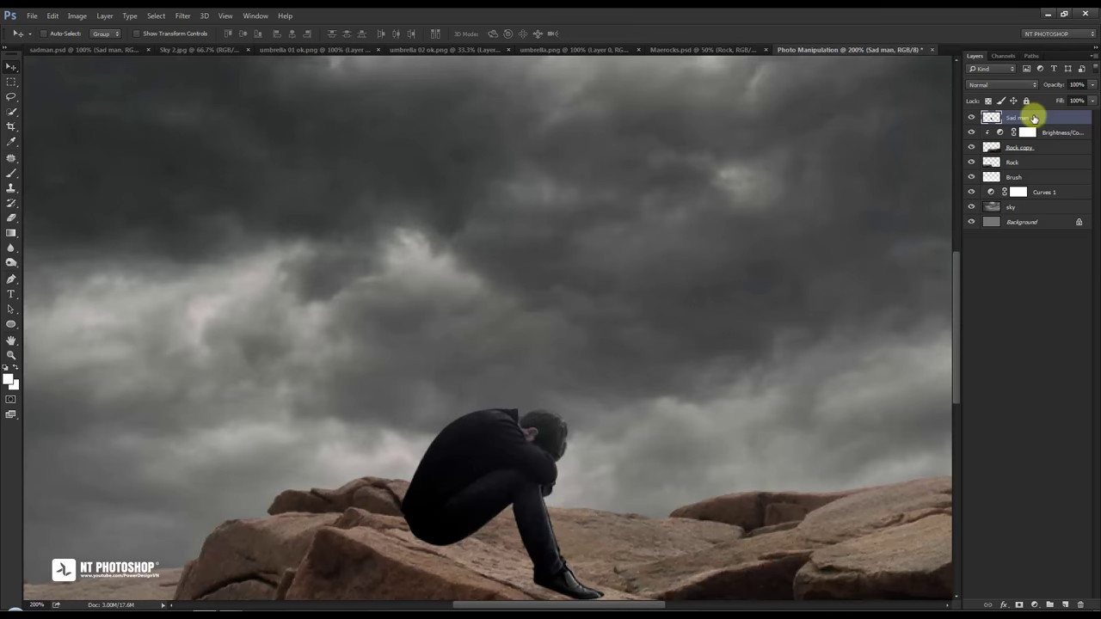
{"action": "mouse_move", "coordinate": [659, 499]}
{"action": "left_mouse_down"}
{"action": "mouse_move", "coordinate": [689, 309]}
{"action": "mouse_move", "coordinate": [646, 321]}
{"action": "left_mouse_up"}
{"action": "key", "text": "ctrl+plus"}
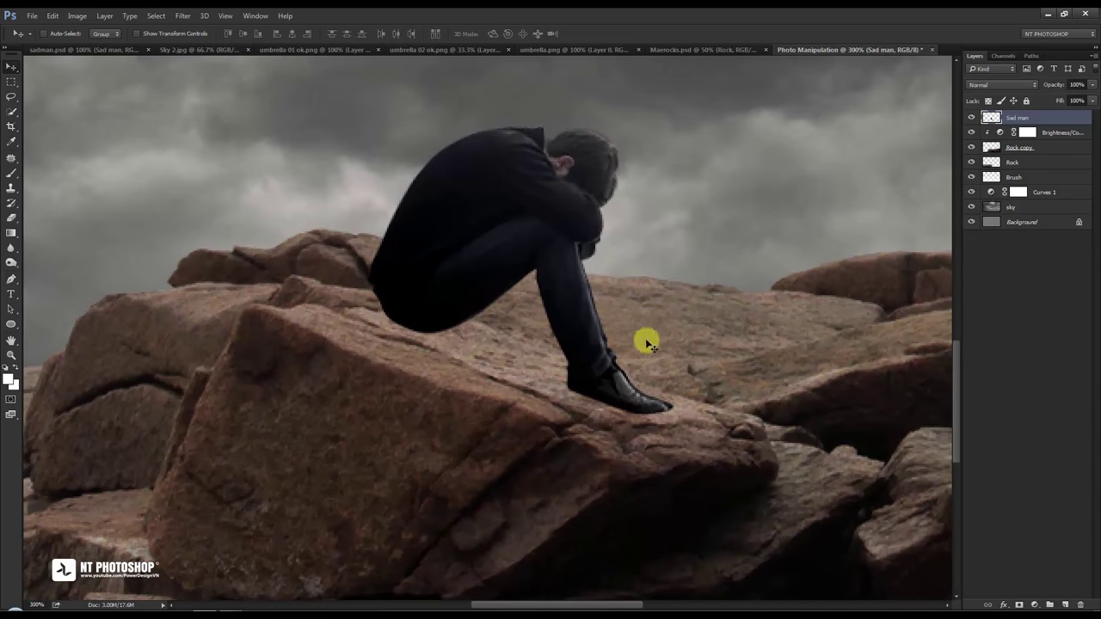
{"action": "left_click_drag", "start_coordinate": [503, 243], "coordinate": [478, 245]}
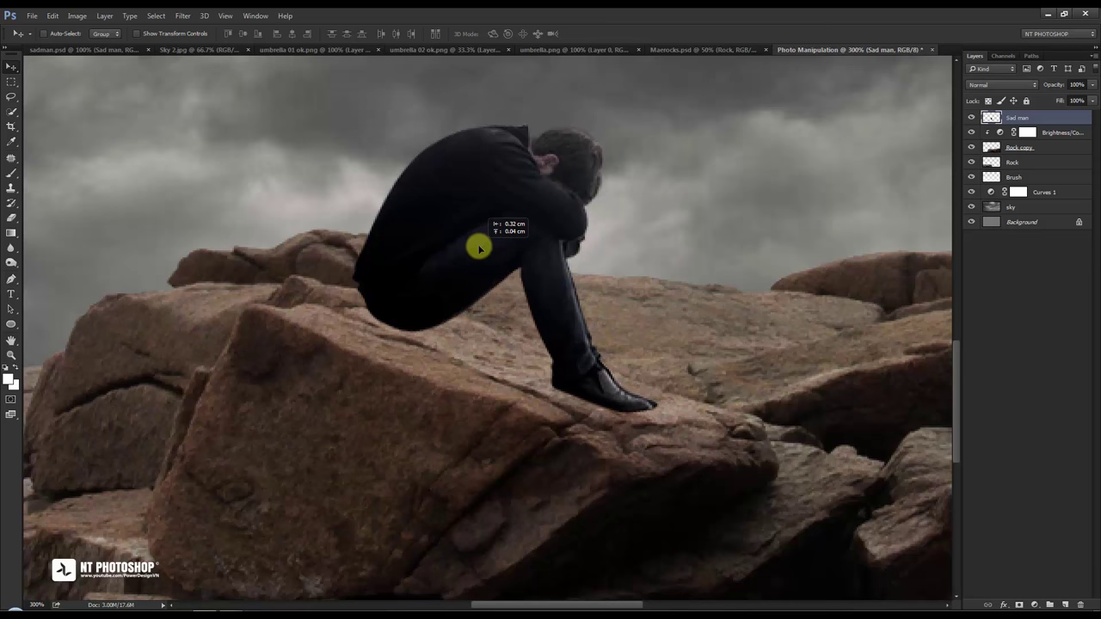
{"action": "left_click_drag", "start_coordinate": [479, 244], "coordinate": [481, 248]}
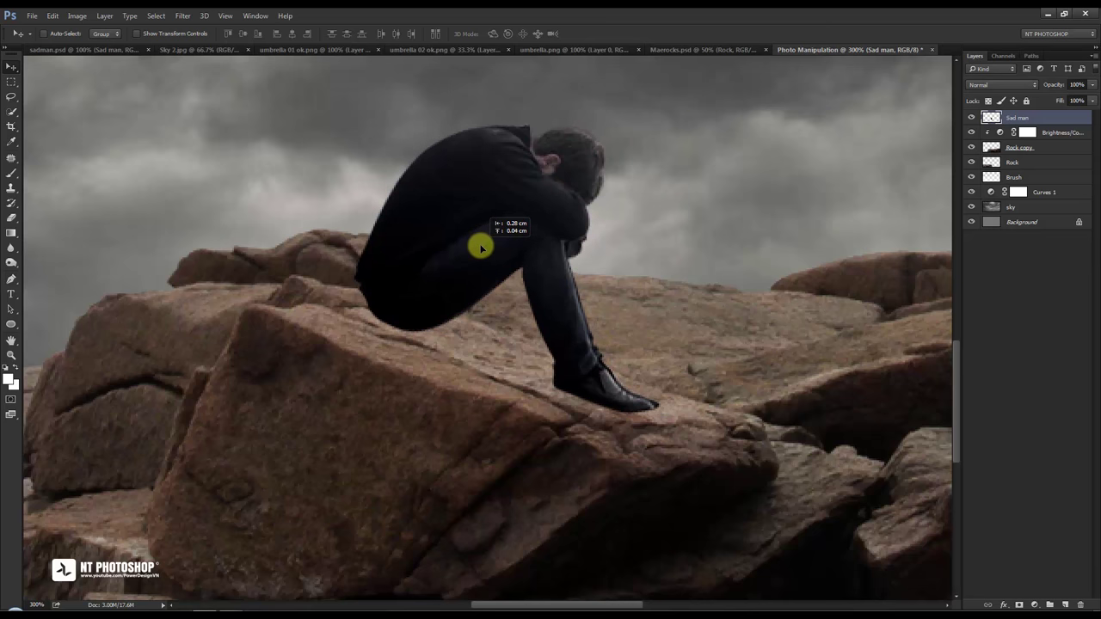
{"action": "left_click", "coordinate": [1058, 133]}
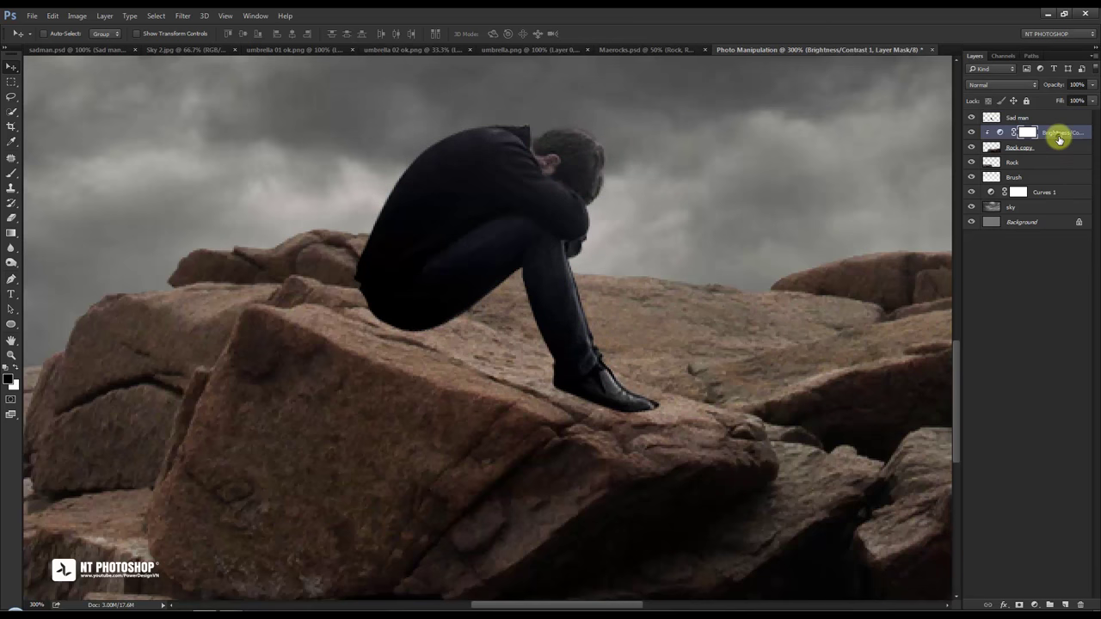
Add a new layer named Shadow and set the foreground colour to black.
{"action": "left_click", "coordinate": [1065, 605]}
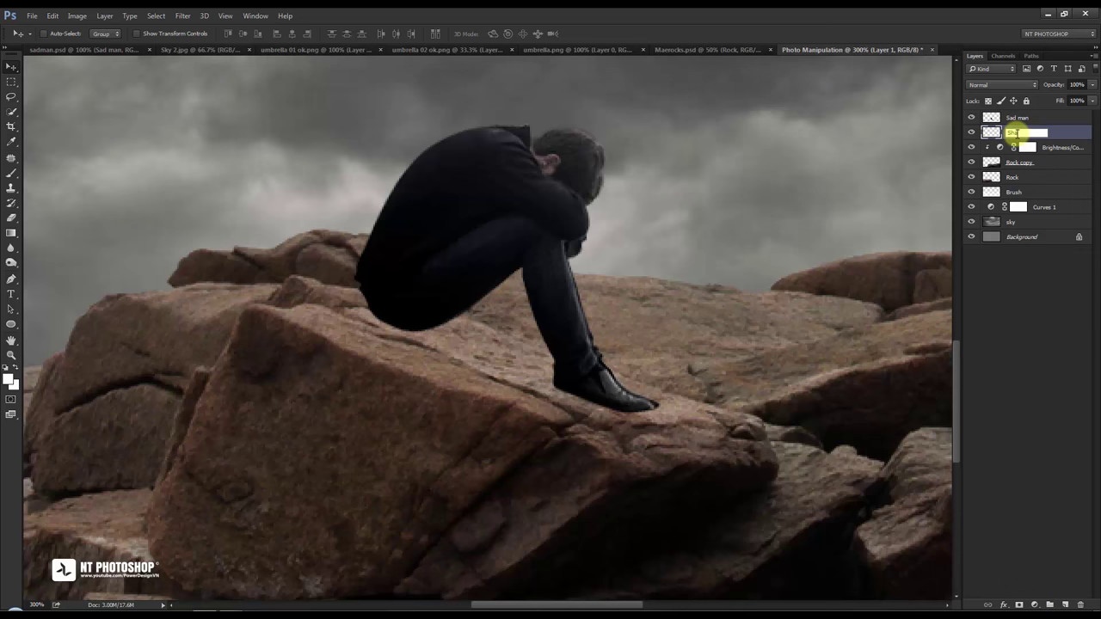
{"action": "key", "text": "Return"}
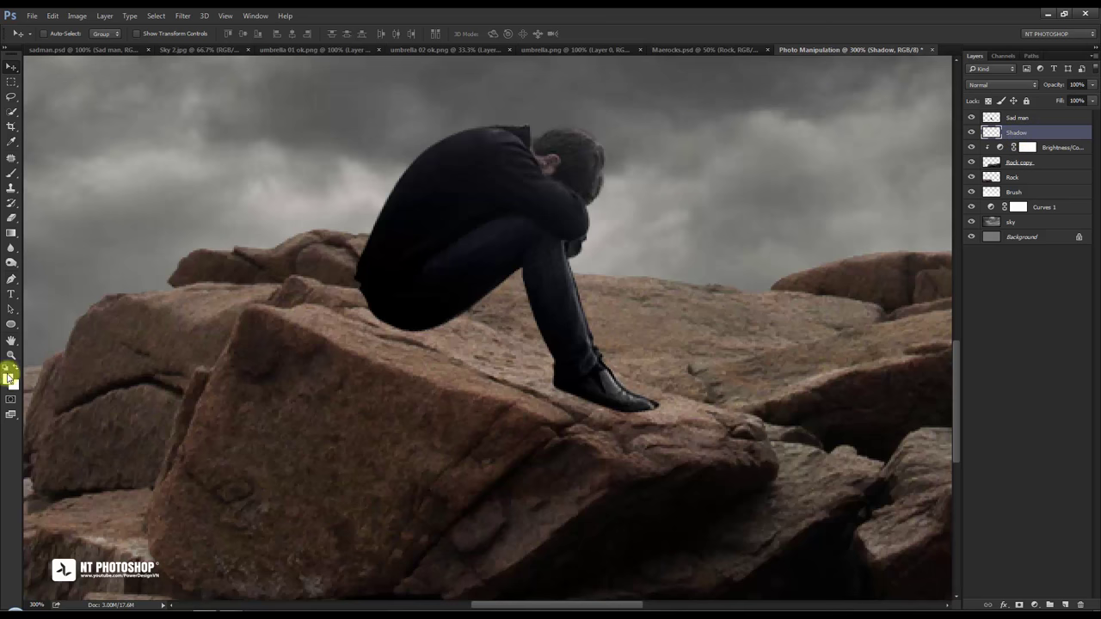
{"action": "left_click", "coordinate": [9, 376]}
{"action": "left_click_drag", "start_coordinate": [675, 287], "coordinate": [646, 319]}
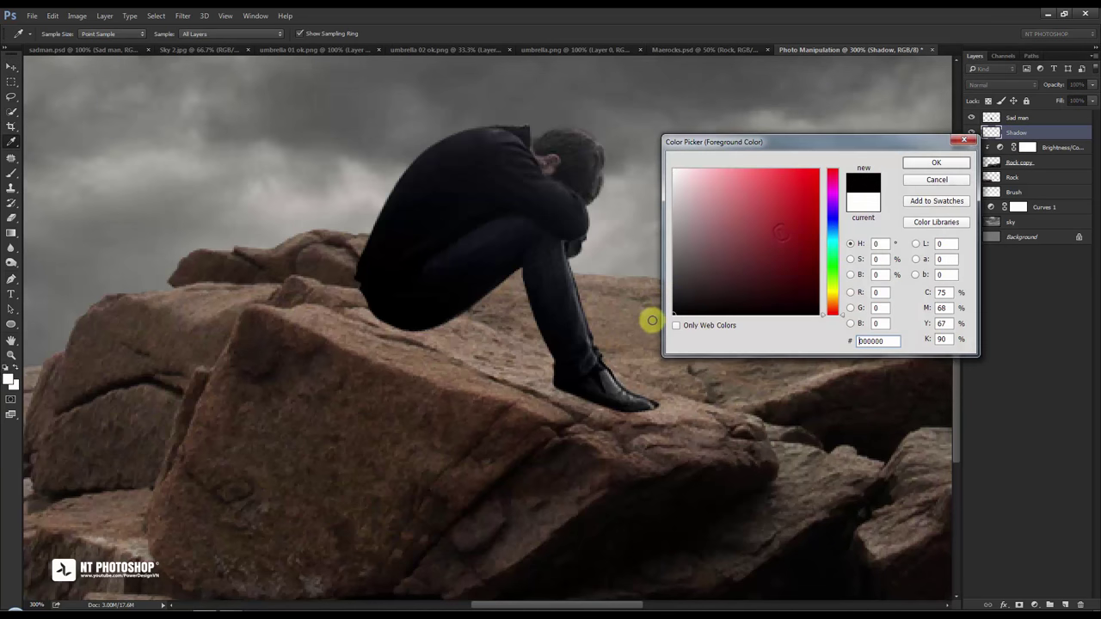
{"action": "left_click", "coordinate": [905, 165]}
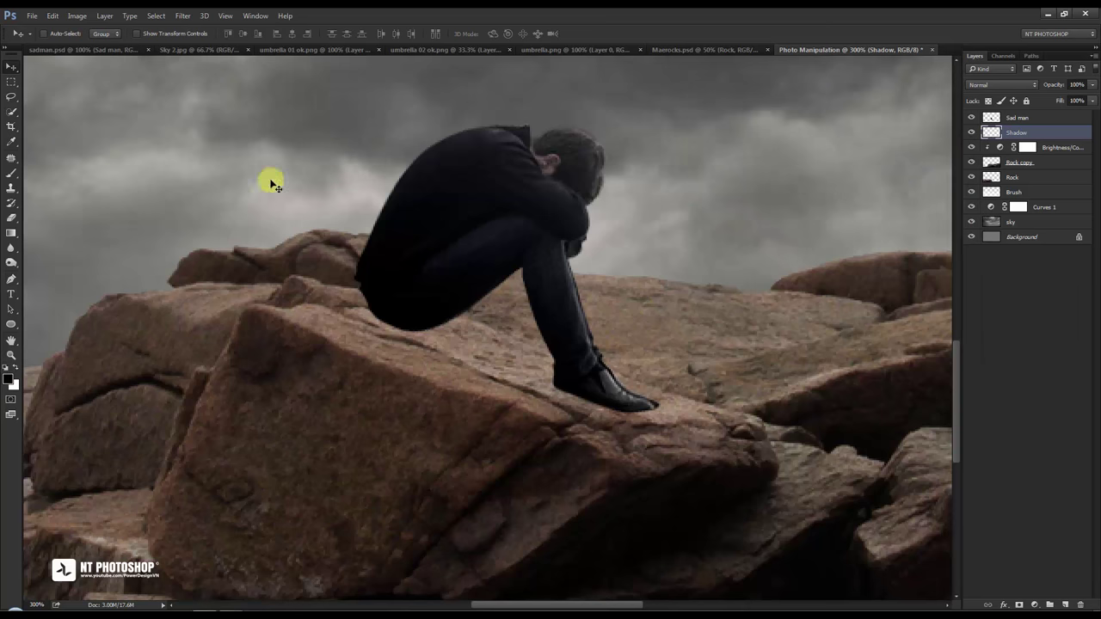
Set up a soft 69 px brush at 26% opacity, low flow, with a flattened elliptical tip.
{"action": "left_click", "coordinate": [10, 175]}
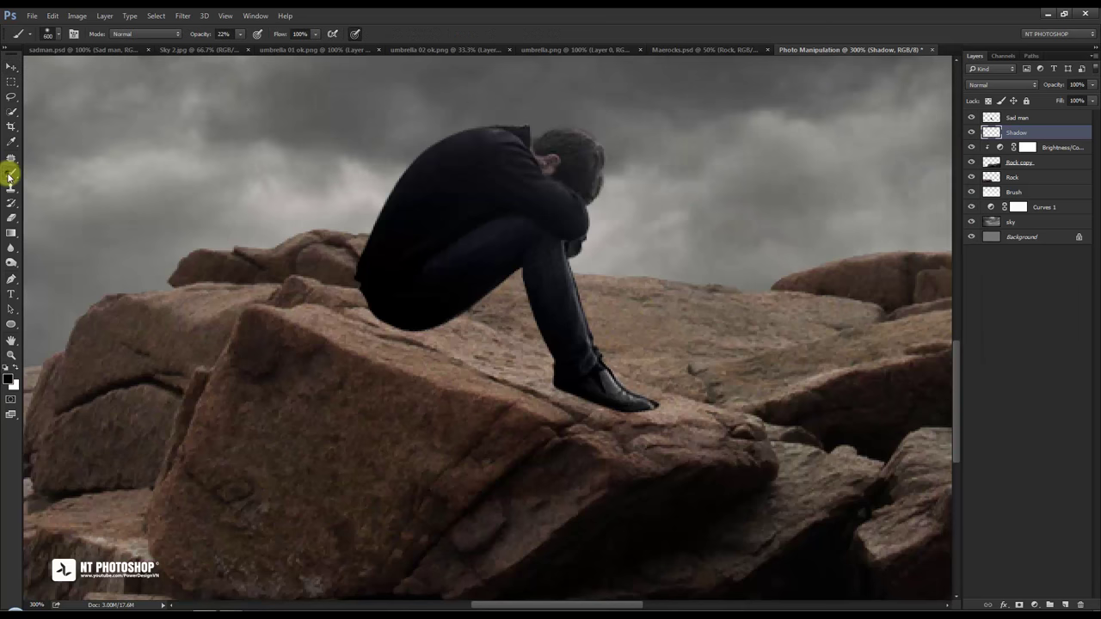
{"action": "left_click", "coordinate": [239, 34]}
{"action": "left_click", "coordinate": [314, 34]}
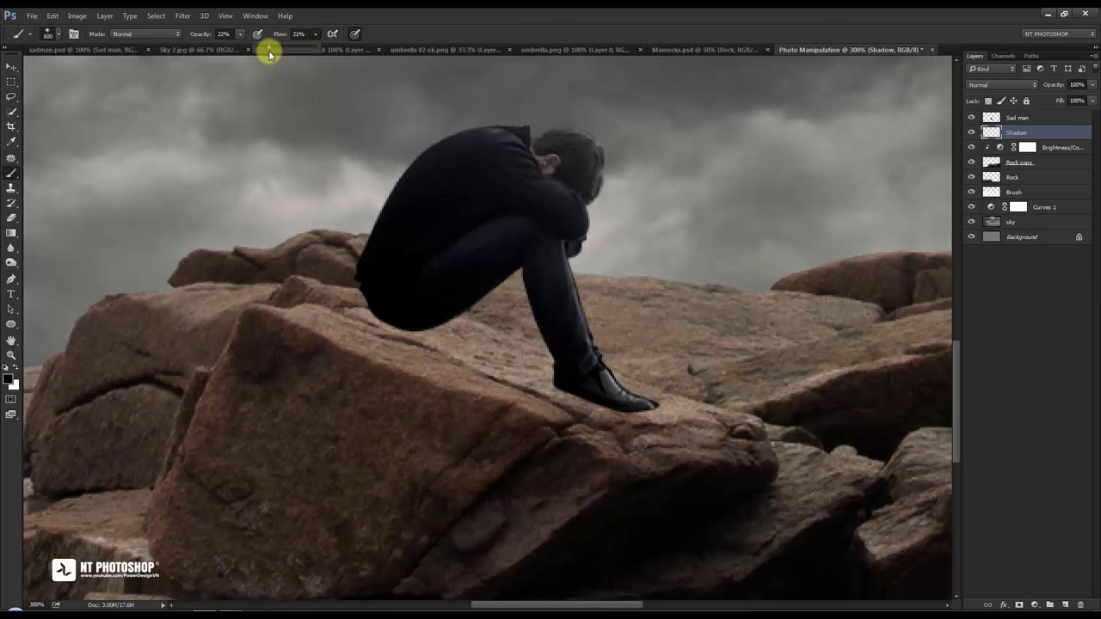
{"action": "left_click", "coordinate": [239, 34]}
{"action": "left_click_drag", "start_coordinate": [238, 46], "coordinate": [246, 45]}
{"action": "right_click", "coordinate": [385, 220]}
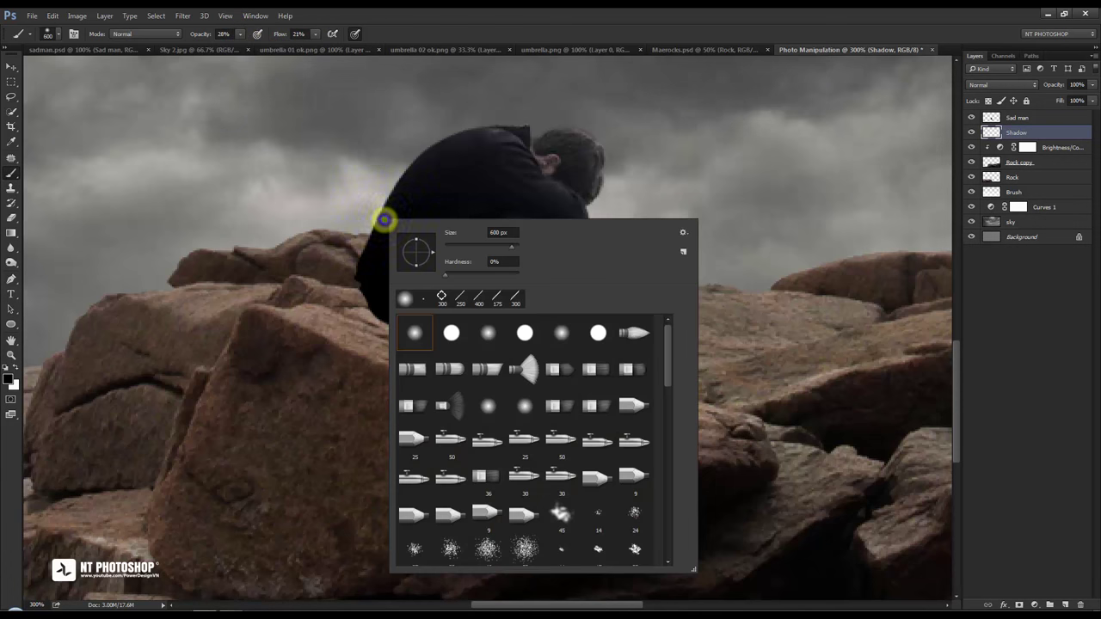
{"action": "left_click", "coordinate": [465, 245]}
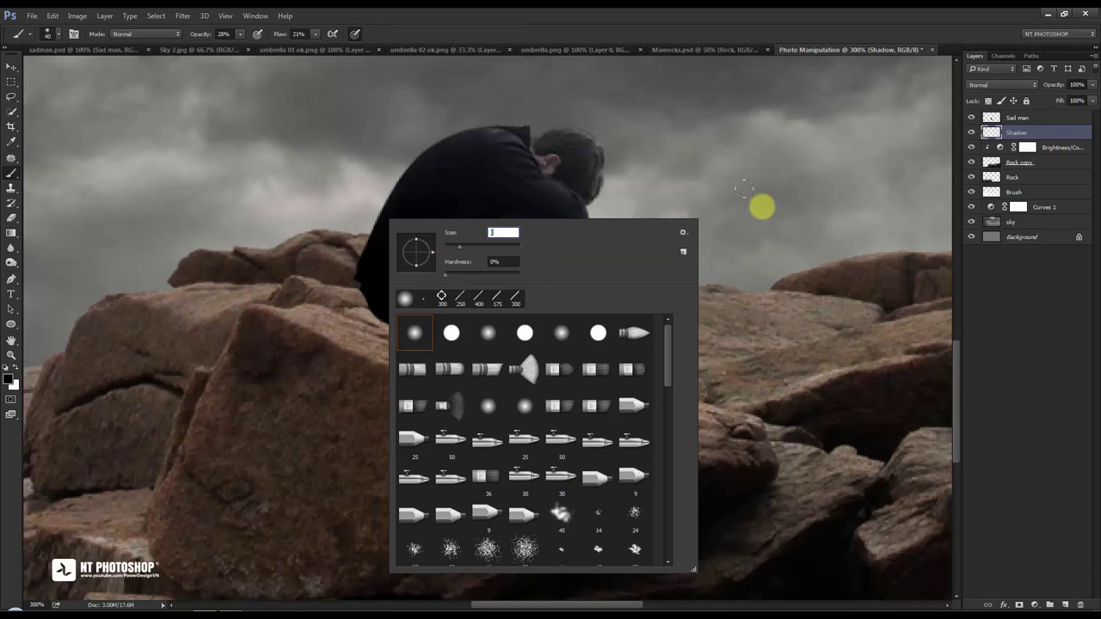
{"action": "left_click", "coordinate": [468, 247]}
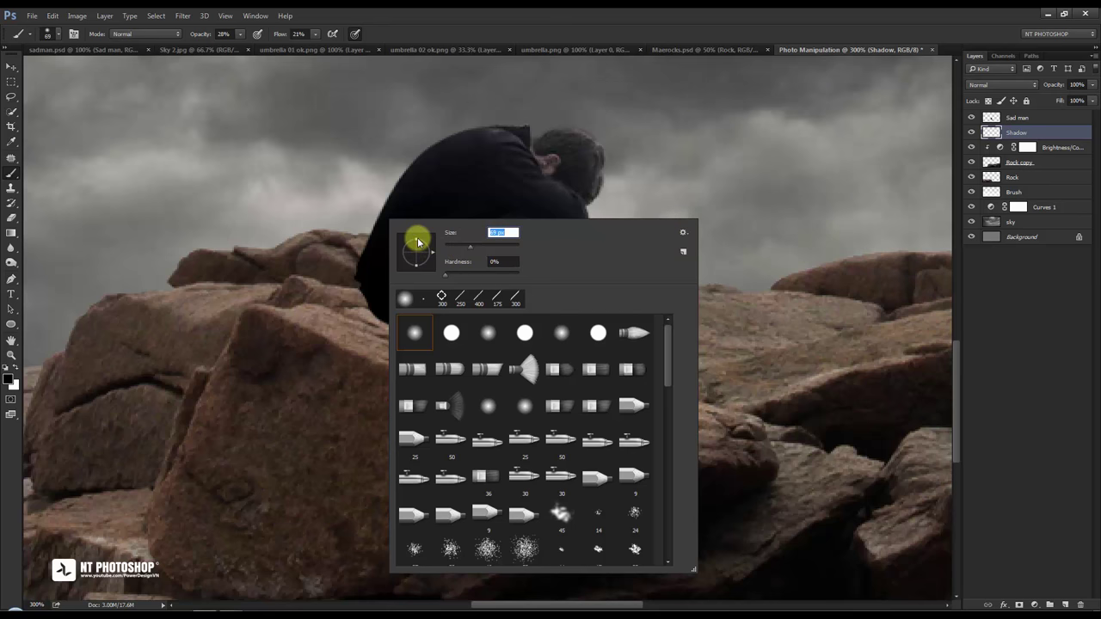
{"action": "mouse_move", "coordinate": [418, 242]}
{"action": "left_mouse_down"}
{"action": "mouse_move", "coordinate": [448, 259]}
{"action": "mouse_move", "coordinate": [436, 255]}
{"action": "left_mouse_up"}
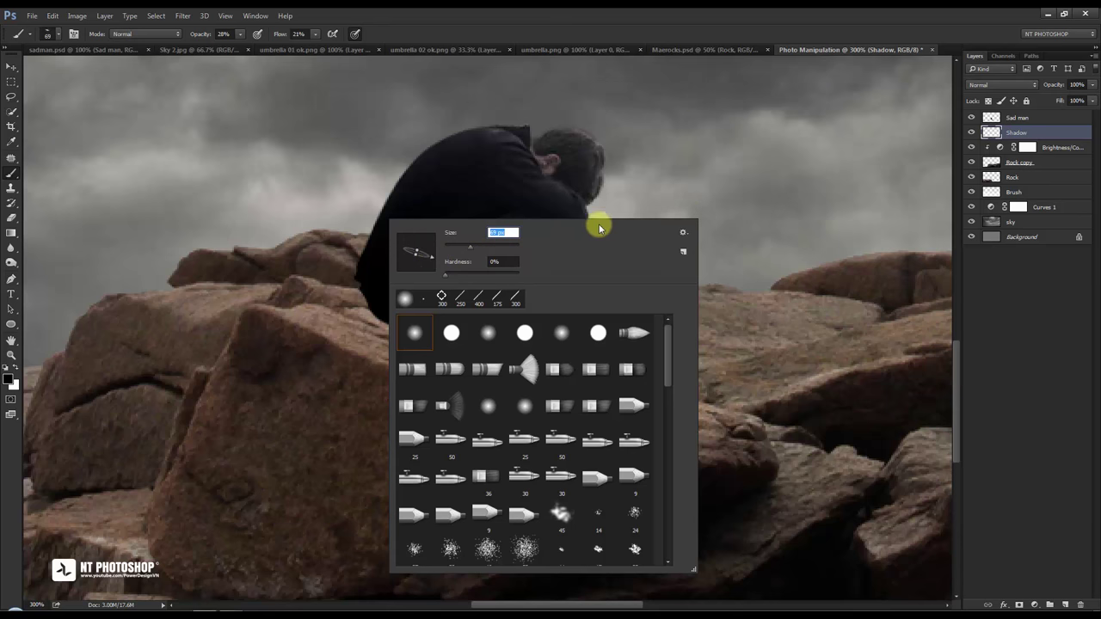
{"action": "right_click", "coordinate": [726, 179]}
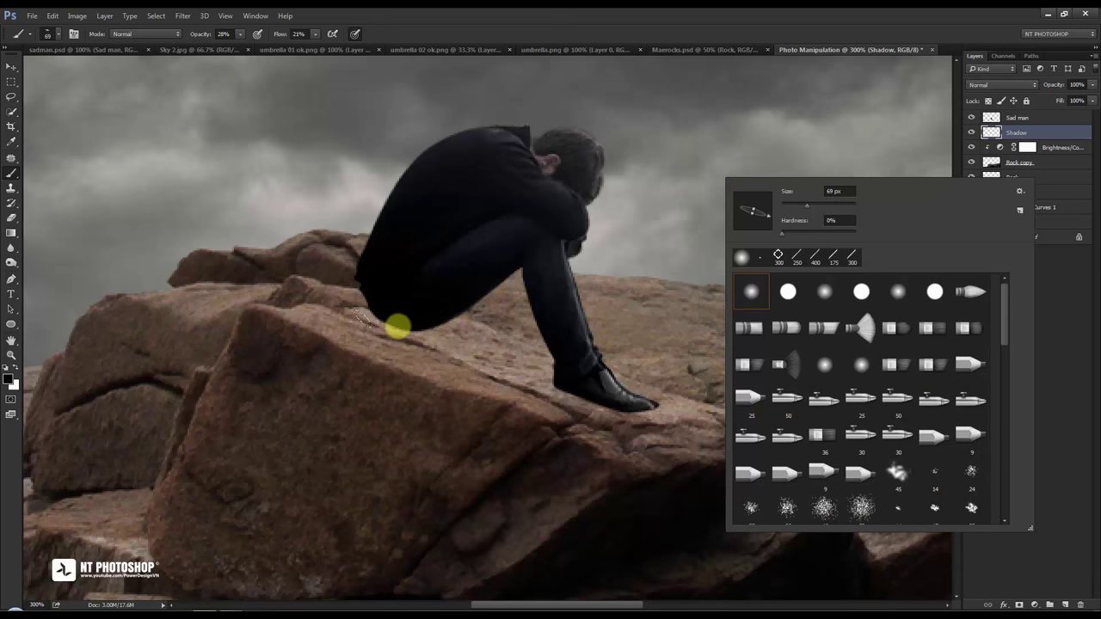
Paint soft black shadow on the rock under the man's seat and shoe at 16% flow.
{"action": "left_click_drag", "start_coordinate": [365, 318], "coordinate": [396, 325]}
{"action": "left_click", "coordinate": [426, 323]}
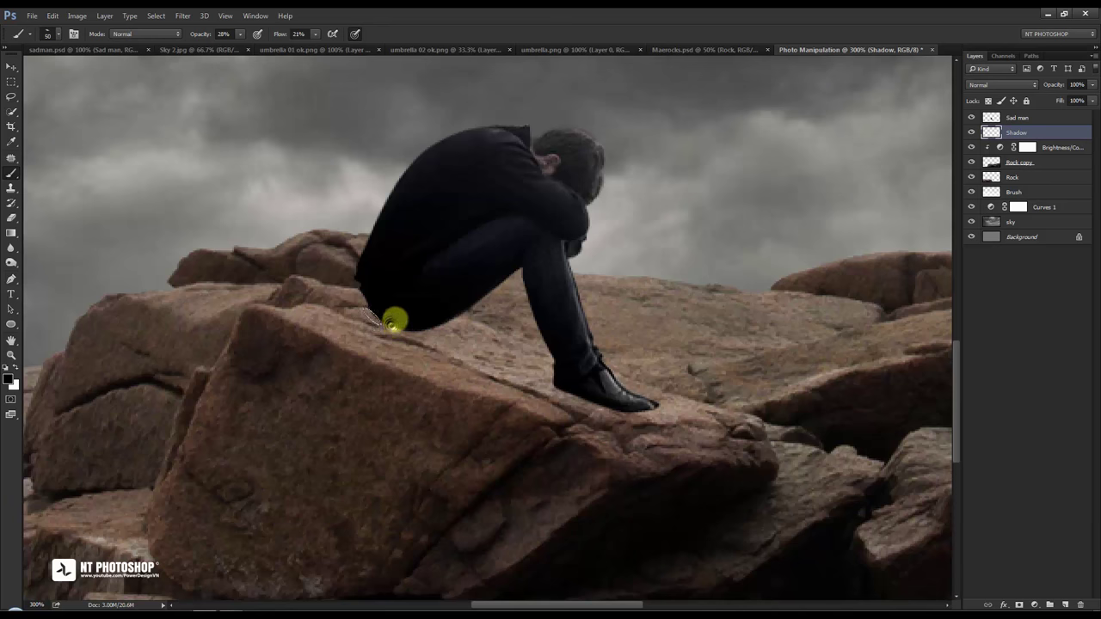
{"action": "left_click_drag", "start_coordinate": [393, 320], "coordinate": [386, 314]}
{"action": "mouse_move", "coordinate": [622, 393]}
{"action": "left_mouse_down"}
{"action": "mouse_move", "coordinate": [628, 402]}
{"action": "mouse_move", "coordinate": [553, 380]}
{"action": "mouse_move", "coordinate": [580, 394]}
{"action": "left_mouse_up"}
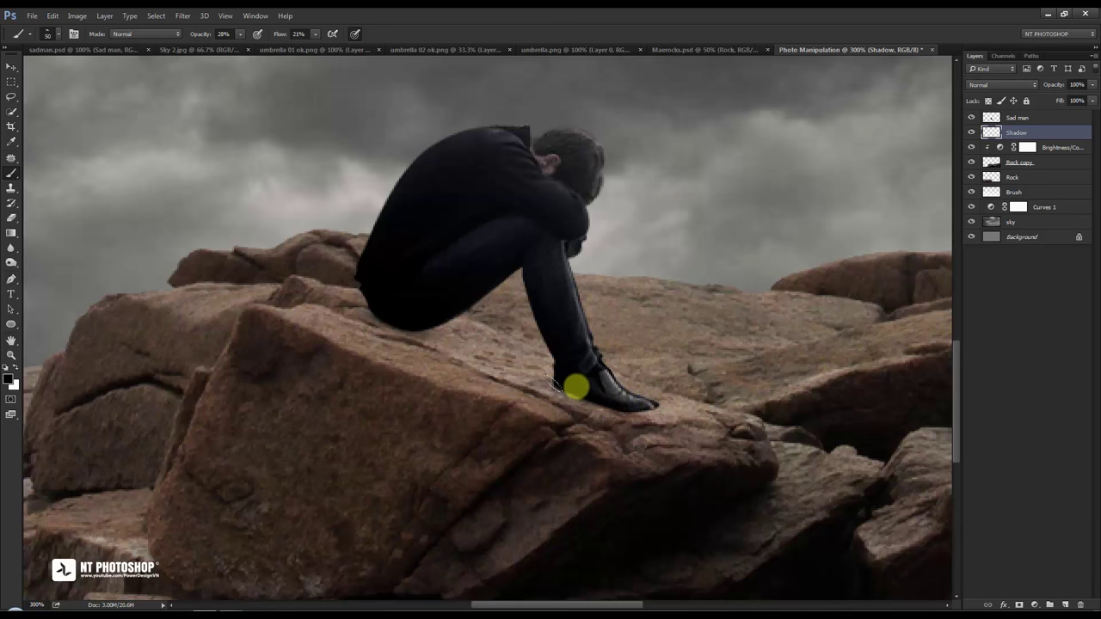
{"action": "left_click", "coordinate": [314, 33]}
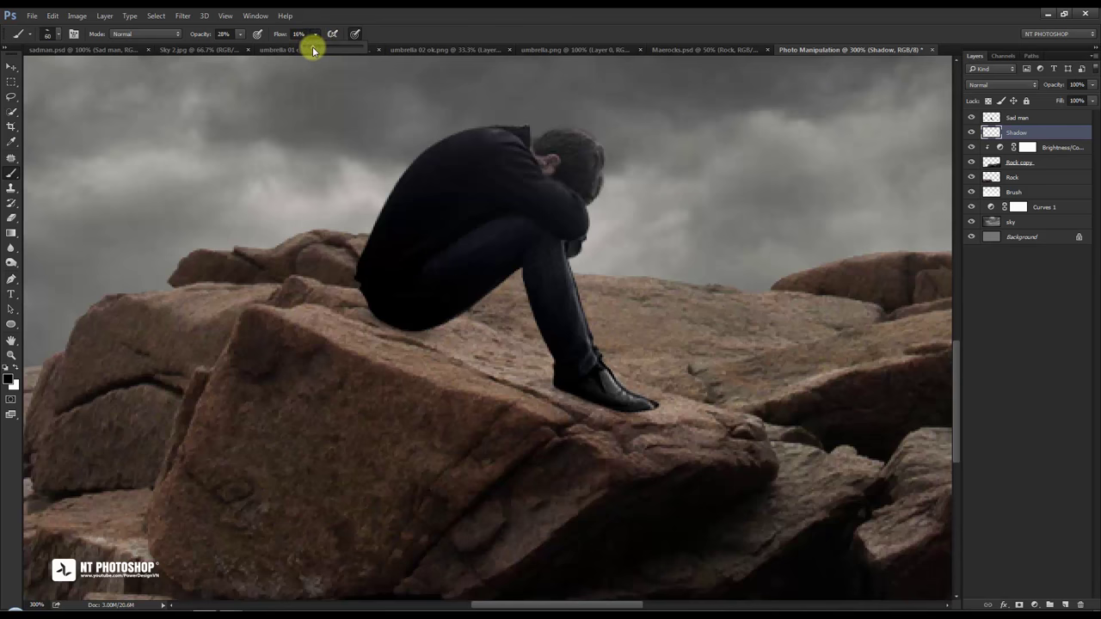
{"action": "left_click", "coordinate": [273, 103]}
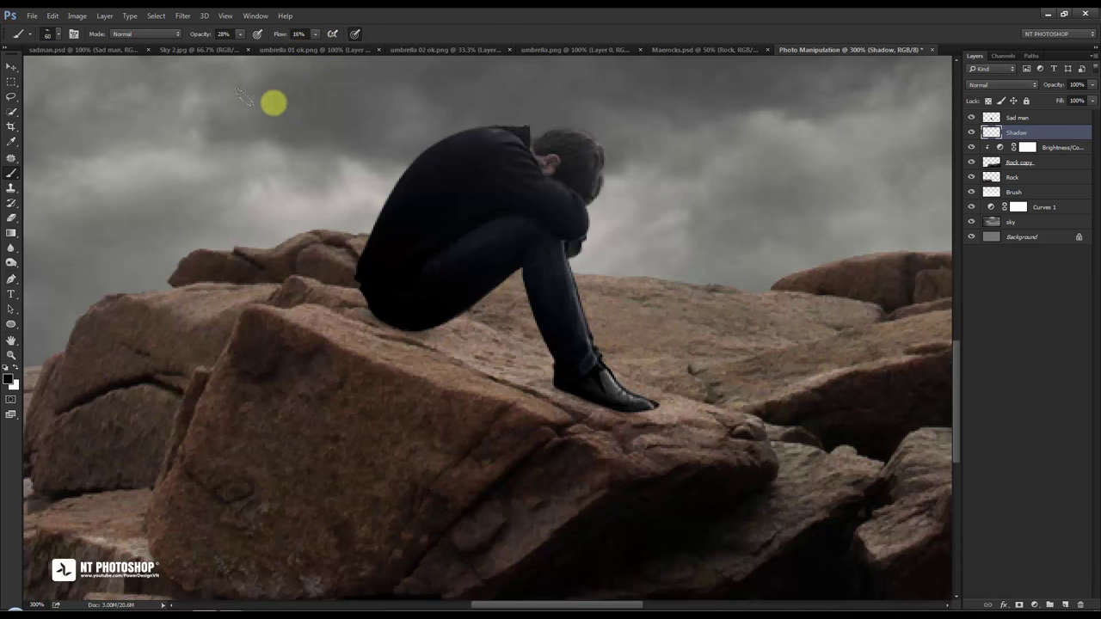
{"action": "mouse_move", "coordinate": [393, 315]}
{"action": "left_mouse_down"}
{"action": "mouse_move", "coordinate": [492, 364]}
{"action": "mouse_move", "coordinate": [418, 332]}
{"action": "mouse_move", "coordinate": [506, 359]}
{"action": "mouse_move", "coordinate": [566, 397]}
{"action": "mouse_move", "coordinate": [580, 386]}
{"action": "mouse_move", "coordinate": [598, 395]}
{"action": "mouse_move", "coordinate": [474, 369]}
{"action": "mouse_move", "coordinate": [622, 404]}
{"action": "mouse_move", "coordinate": [575, 405]}
{"action": "mouse_move", "coordinate": [612, 399]}
{"action": "mouse_move", "coordinate": [551, 384]}
{"action": "left_mouse_up"}
{"action": "mouse_move", "coordinate": [698, 447]}
{"action": "left_mouse_down"}
{"action": "mouse_move", "coordinate": [572, 391]}
{"action": "mouse_move", "coordinate": [396, 355]}
{"action": "mouse_move", "coordinate": [352, 310]}
{"action": "mouse_move", "coordinate": [581, 358]}
{"action": "mouse_move", "coordinate": [369, 328]}
{"action": "mouse_move", "coordinate": [438, 335]}
{"action": "mouse_move", "coordinate": [467, 354]}
{"action": "mouse_move", "coordinate": [440, 359]}
{"action": "mouse_move", "coordinate": [391, 316]}
{"action": "mouse_move", "coordinate": [369, 318]}
{"action": "mouse_move", "coordinate": [623, 320]}
{"action": "mouse_move", "coordinate": [381, 324]}
{"action": "mouse_move", "coordinate": [614, 373]}
{"action": "mouse_move", "coordinate": [602, 394]}
{"action": "mouse_move", "coordinate": [627, 422]}
{"action": "mouse_move", "coordinate": [572, 393]}
{"action": "left_mouse_up"}
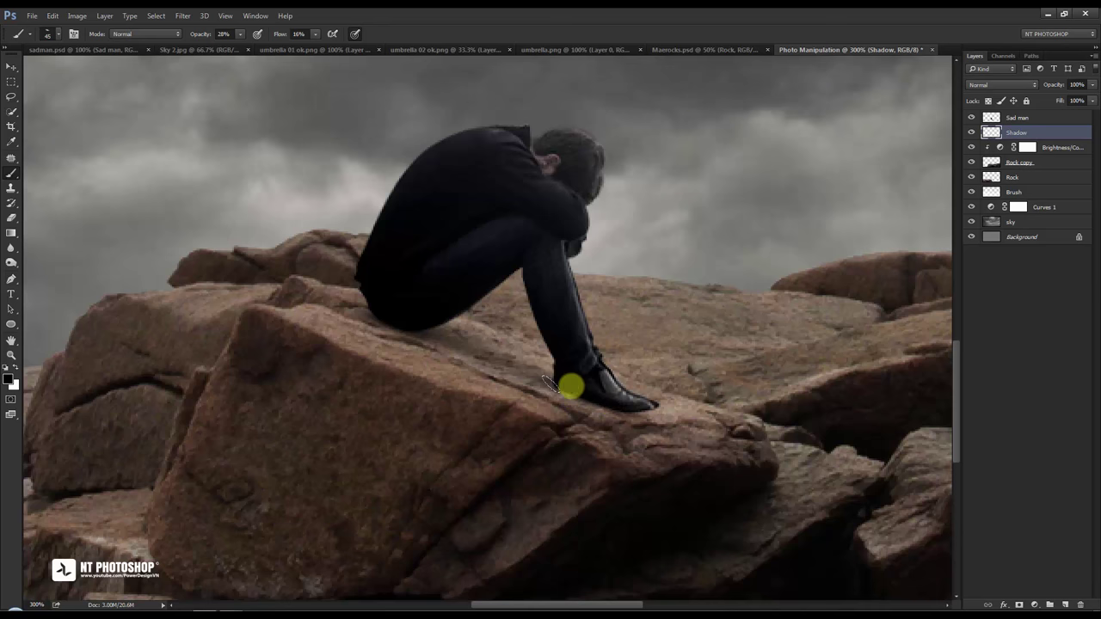
{"action": "left_click", "coordinate": [11, 67]}
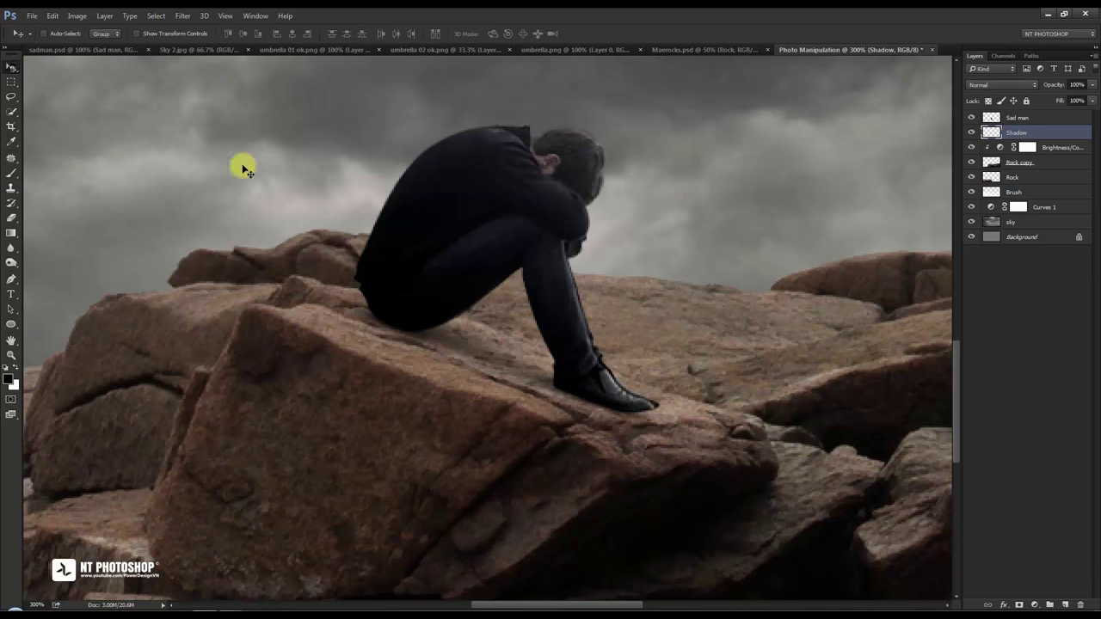
{"action": "key", "text": "ctrl+1"}
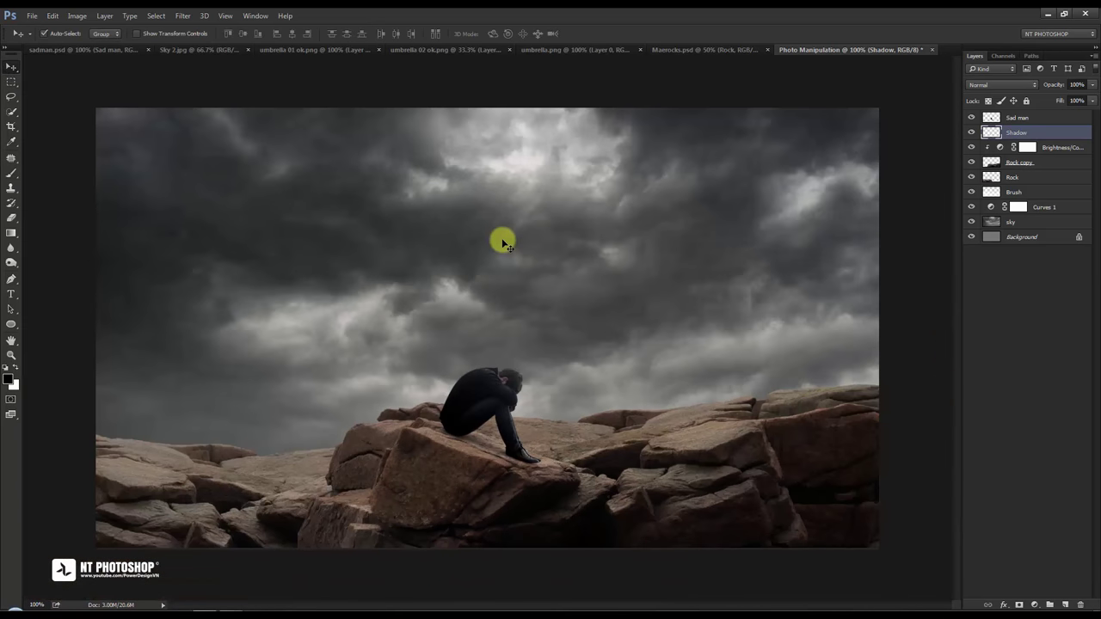
{"action": "left_click", "coordinate": [971, 134]}
{"action": "left_click", "coordinate": [972, 134]}
{"action": "left_click", "coordinate": [972, 134]}
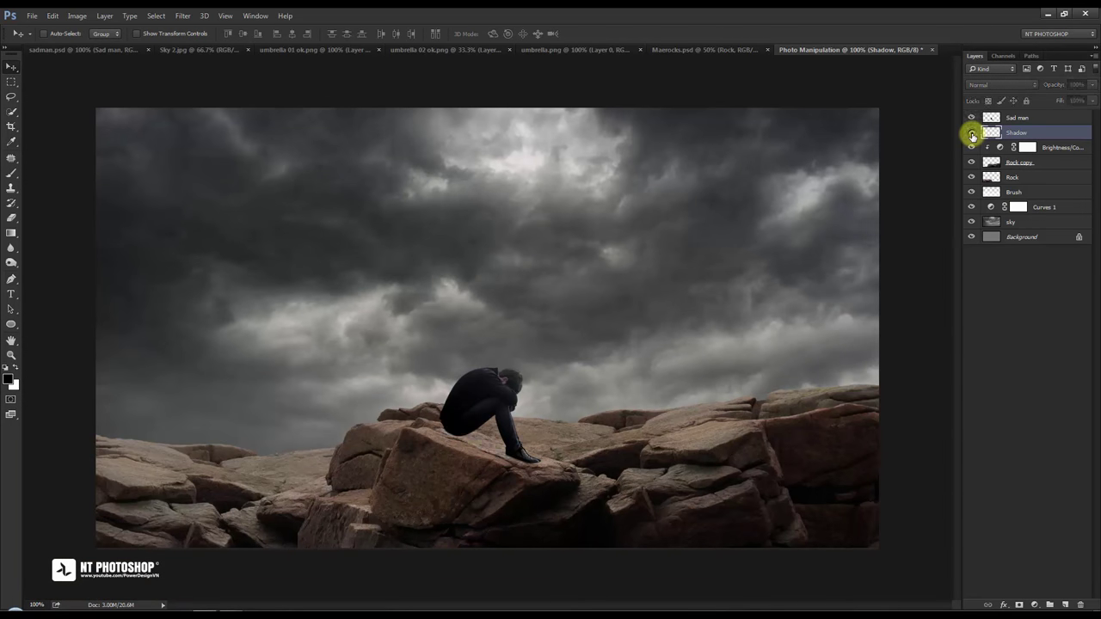
{"action": "left_click", "coordinate": [971, 134]}
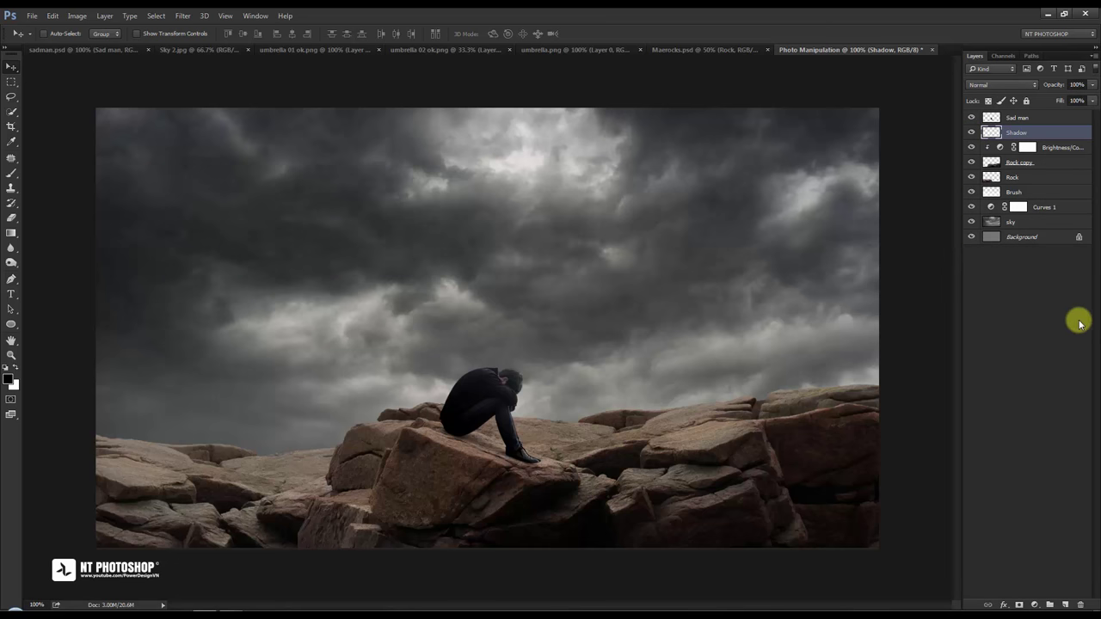
{"action": "left_click", "coordinate": [1054, 306]}
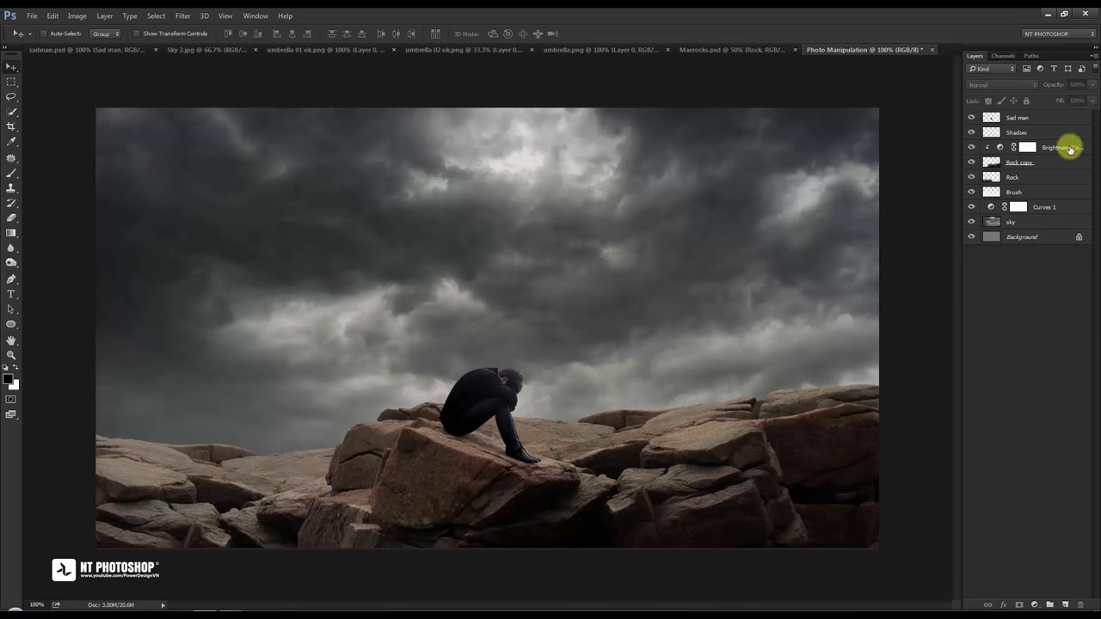
{"action": "left_click", "coordinate": [1063, 116]}
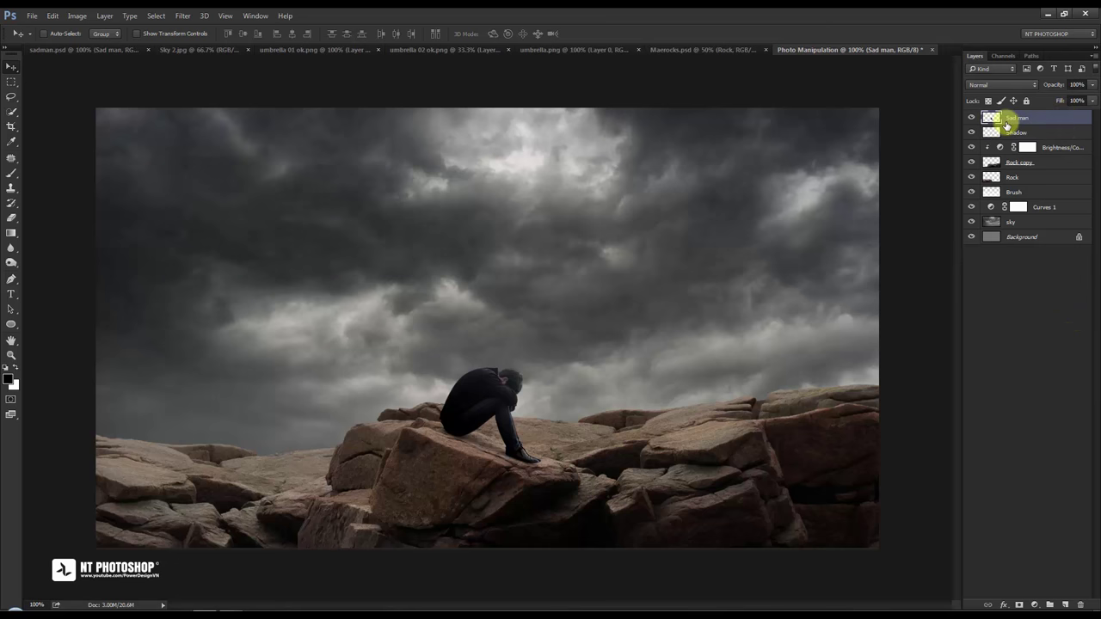
Drag the blue umbrella from umbrella 02 ok.png into the composite as a layer named Umbrella.
{"action": "left_click", "coordinate": [582, 51]}
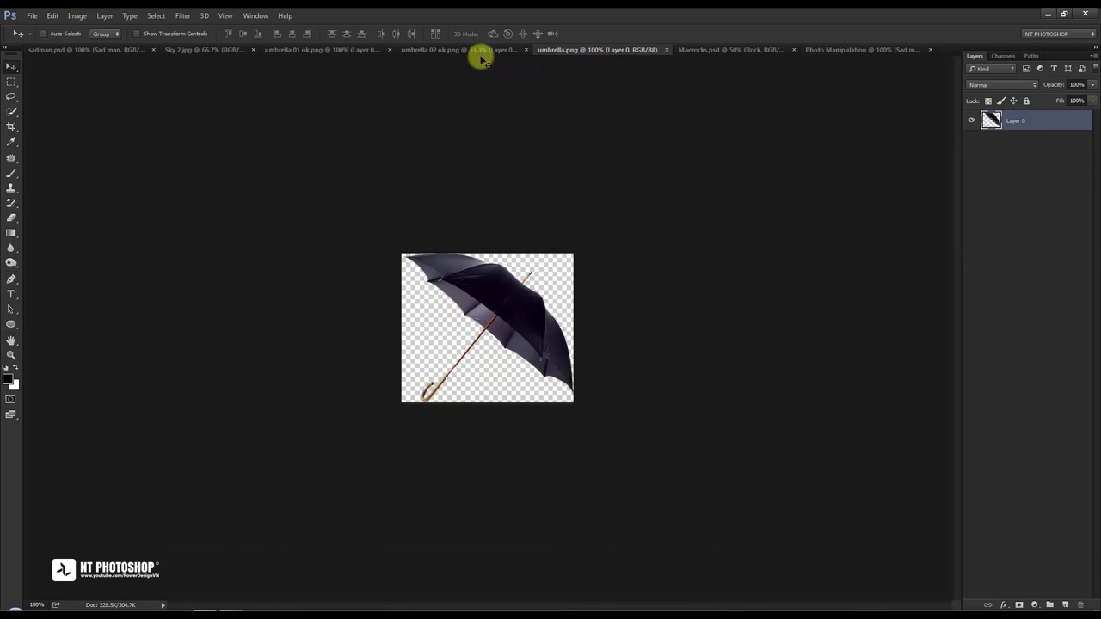
{"action": "left_click", "coordinate": [451, 51]}
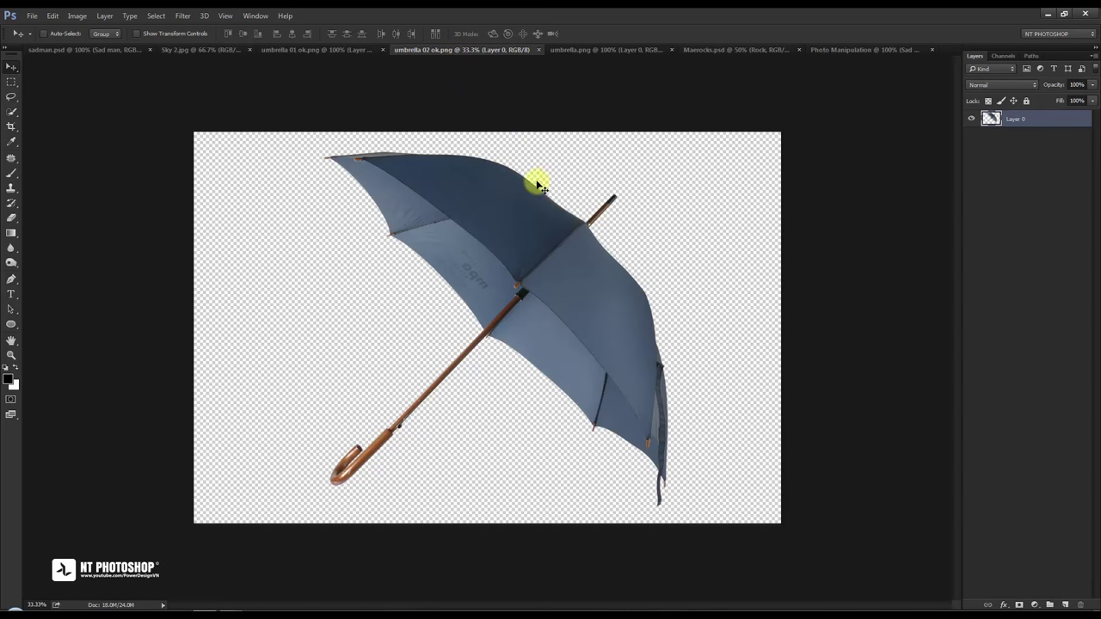
{"action": "mouse_move", "coordinate": [545, 254]}
{"action": "left_mouse_down"}
{"action": "mouse_move", "coordinate": [837, 58]}
{"action": "mouse_move", "coordinate": [663, 217]}
{"action": "left_mouse_up"}
{"action": "type", "text": "Umbrella"}
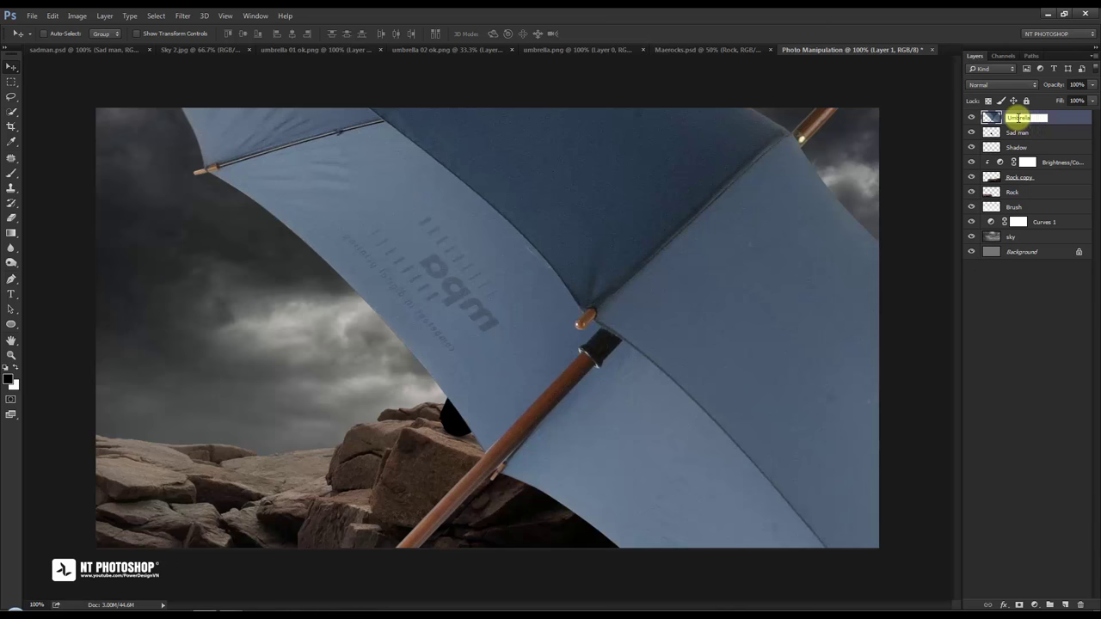
{"action": "key", "text": "Return"}
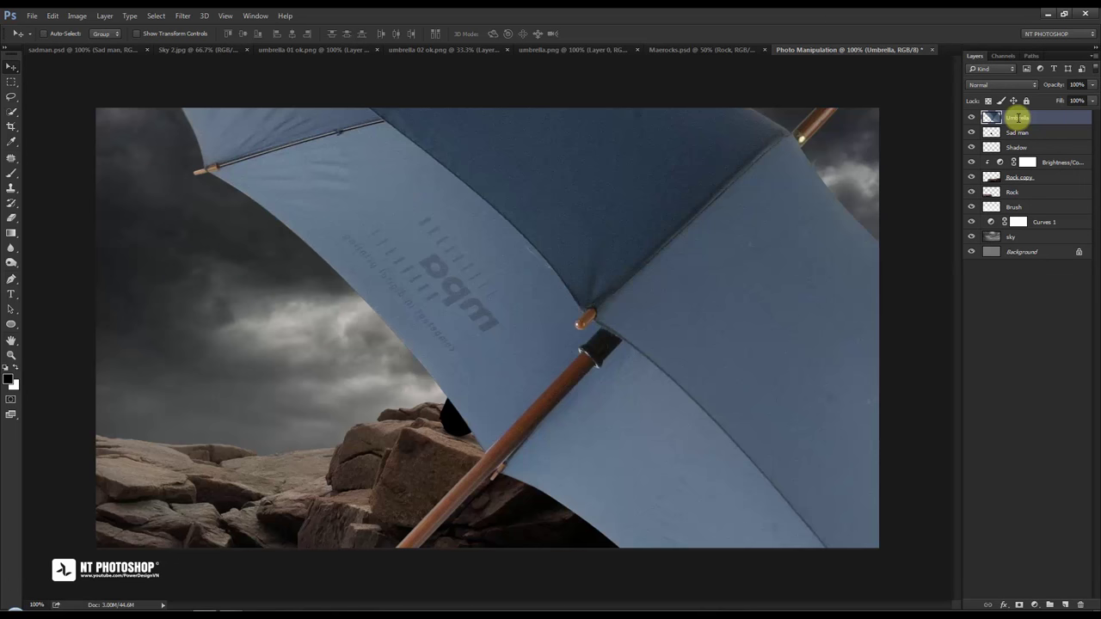
Convert the Umbrella layer to a smart object, then rotate and lift it to reveal the hook.
{"action": "right_click", "coordinate": [1018, 118]}
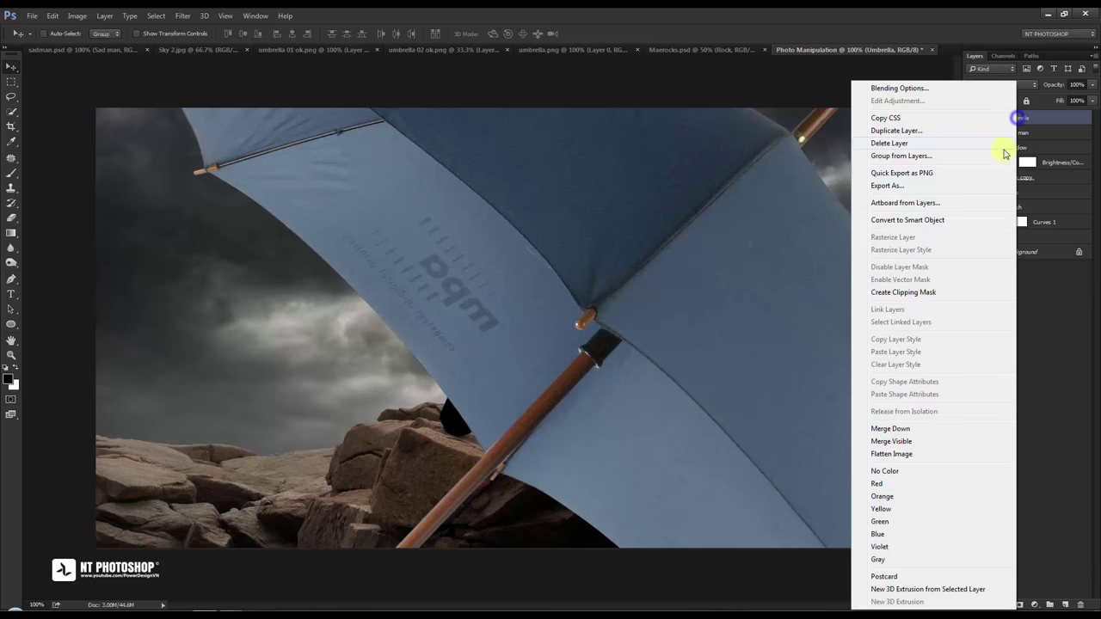
{"action": "left_click", "coordinate": [958, 222]}
{"action": "key", "text": "ctrl+t"}
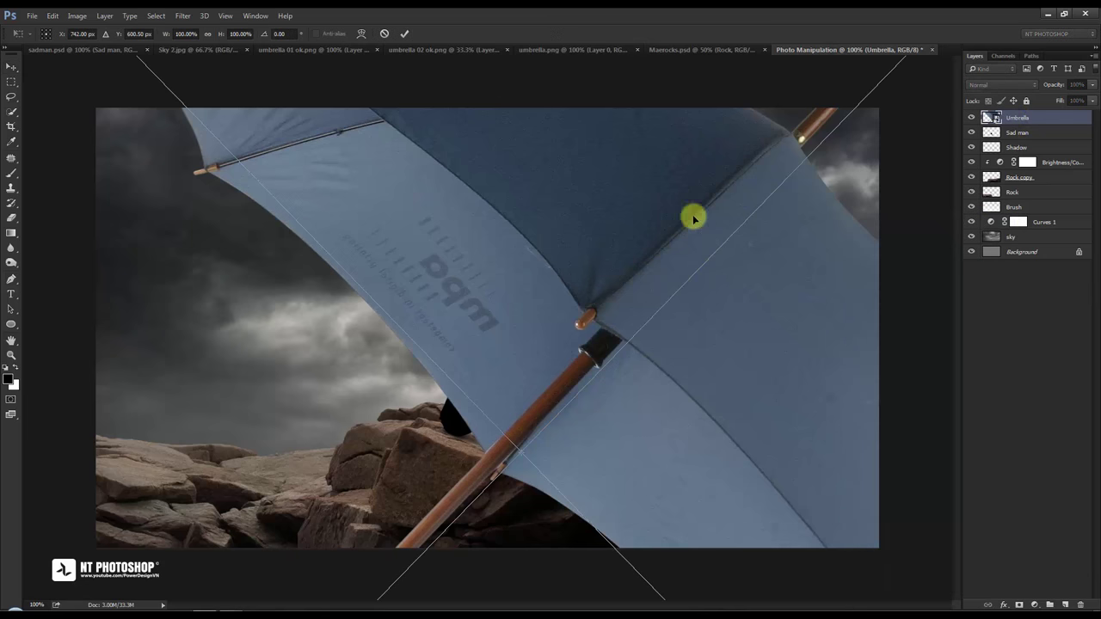
{"action": "mouse_move", "coordinate": [246, 162]}
{"action": "left_mouse_down"}
{"action": "mouse_move", "coordinate": [410, 340]}
{"action": "mouse_move", "coordinate": [388, 319]}
{"action": "left_mouse_up"}
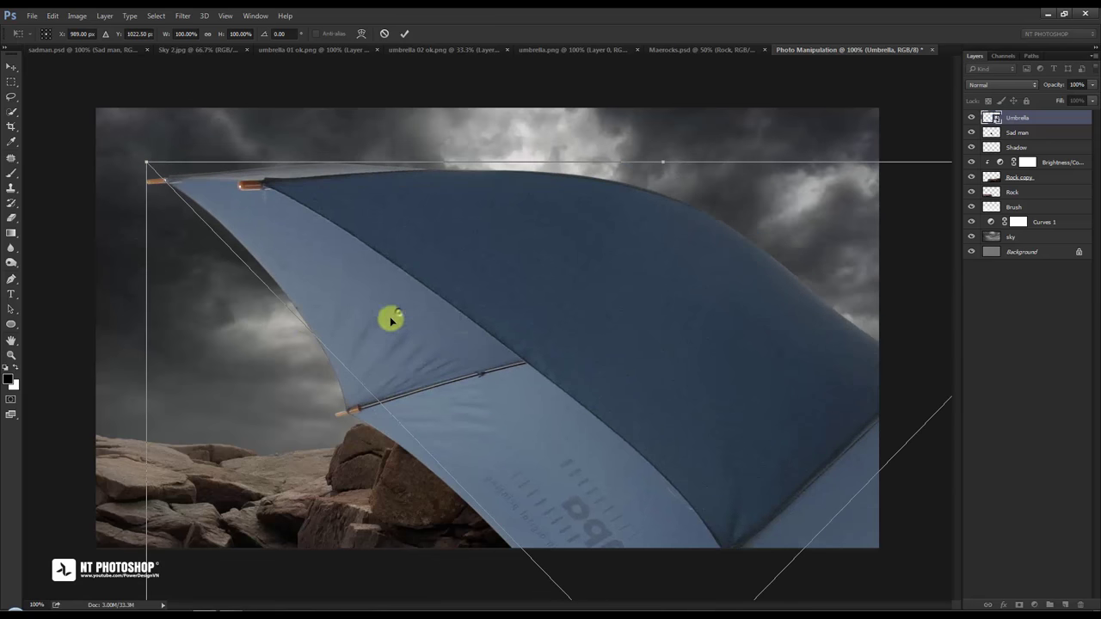
{"action": "left_click_drag", "start_coordinate": [69, 253], "coordinate": [319, 196]}
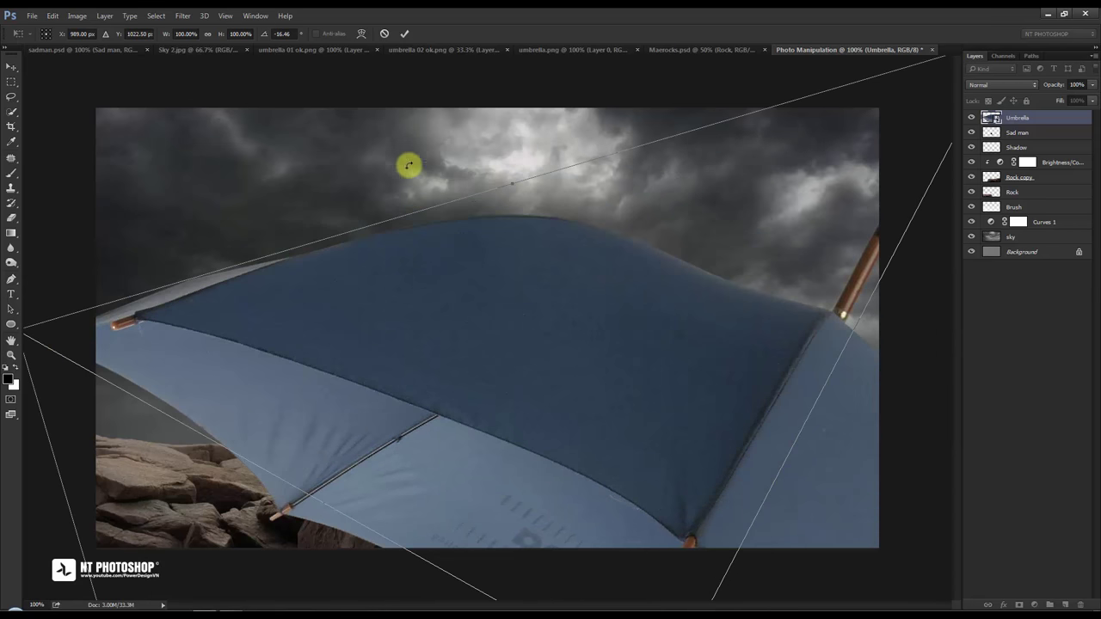
{"action": "left_click_drag", "start_coordinate": [407, 167], "coordinate": [233, 318]}
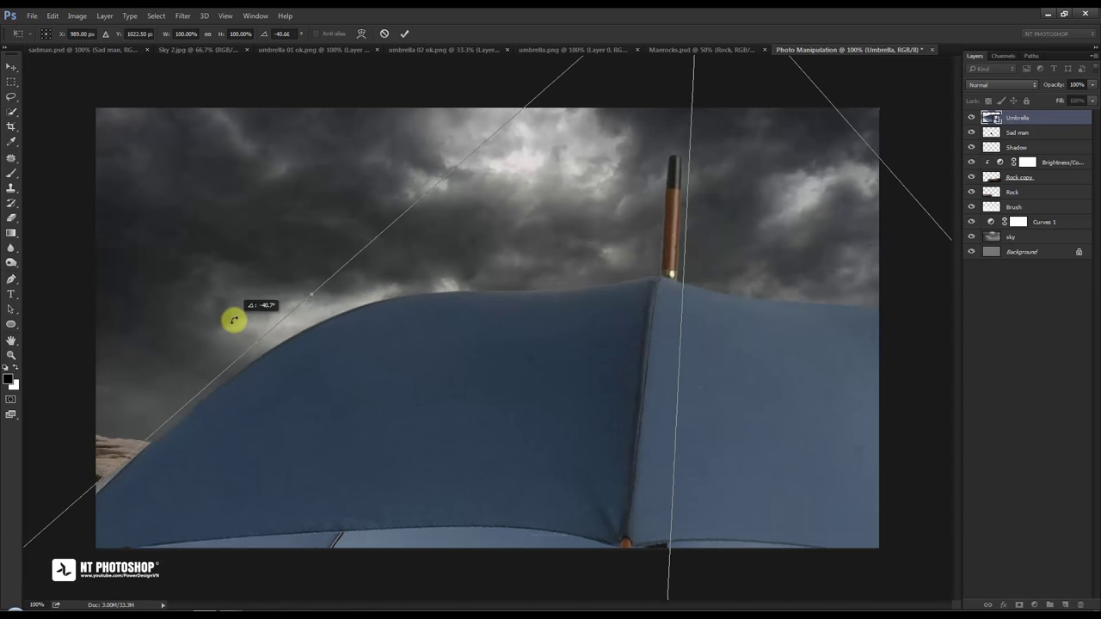
{"action": "mouse_move", "coordinate": [597, 368]}
{"action": "left_mouse_down"}
{"action": "mouse_move", "coordinate": [550, 297]}
{"action": "mouse_move", "coordinate": [528, 356]}
{"action": "mouse_move", "coordinate": [565, 388]}
{"action": "mouse_move", "coordinate": [593, 238]}
{"action": "mouse_move", "coordinate": [203, 369]}
{"action": "mouse_move", "coordinate": [191, 392]}
{"action": "mouse_move", "coordinate": [278, 387]}
{"action": "left_mouse_up"}
{"action": "mouse_move", "coordinate": [523, 248]}
{"action": "left_mouse_down"}
{"action": "mouse_move", "coordinate": [560, 135]}
{"action": "mouse_move", "coordinate": [594, 233]}
{"action": "left_mouse_up"}
{"action": "left_click_drag", "start_coordinate": [607, 184], "coordinate": [599, 204]}
Flip the umbrella vertically, hang its hook in the upper right, tilt slightly and commit.
{"action": "right_click", "coordinate": [599, 204]}
{"action": "left_click", "coordinate": [669, 375]}
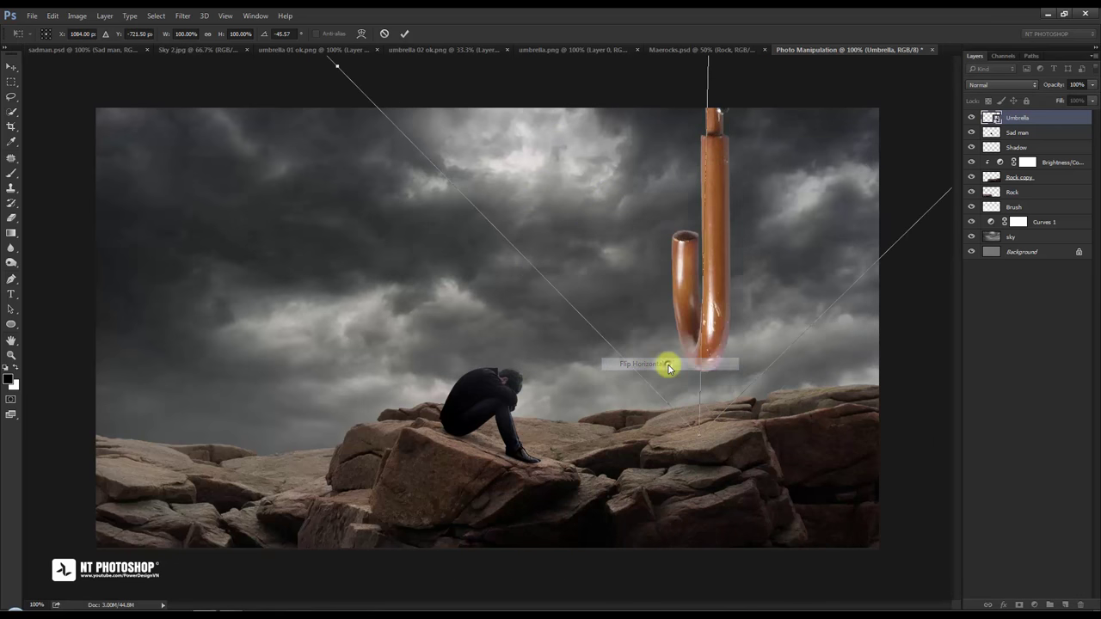
{"action": "mouse_move", "coordinate": [631, 321]}
{"action": "left_mouse_down"}
{"action": "mouse_move", "coordinate": [634, 276]}
{"action": "mouse_move", "coordinate": [551, 320]}
{"action": "mouse_move", "coordinate": [656, 239]}
{"action": "mouse_move", "coordinate": [660, 249]}
{"action": "mouse_move", "coordinate": [639, 228]}
{"action": "left_mouse_up"}
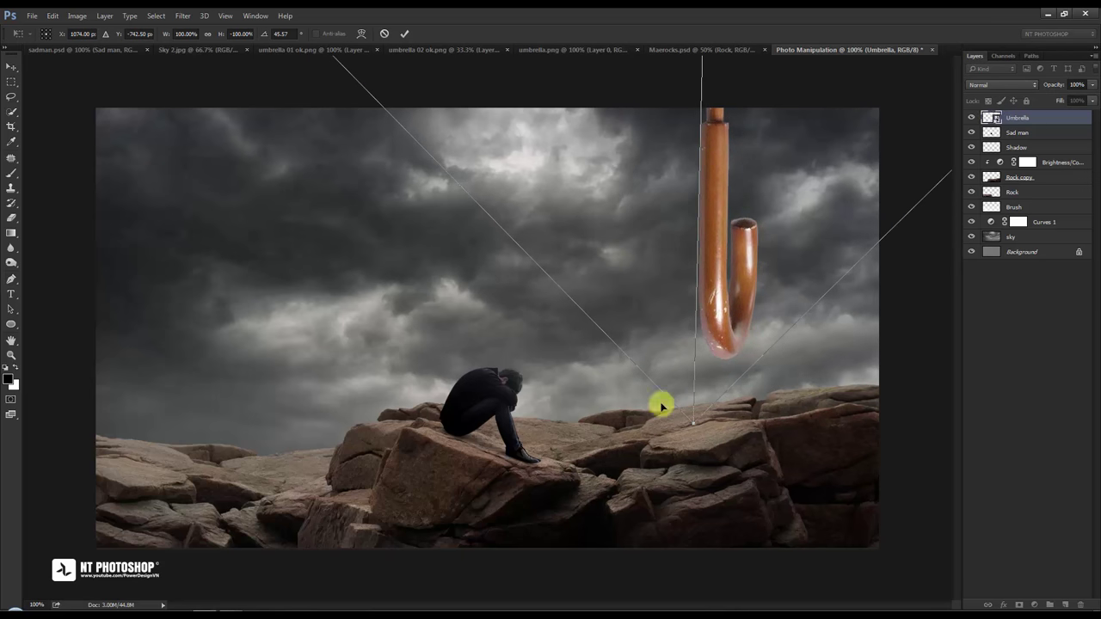
{"action": "left_click_drag", "start_coordinate": [714, 433], "coordinate": [720, 435]}
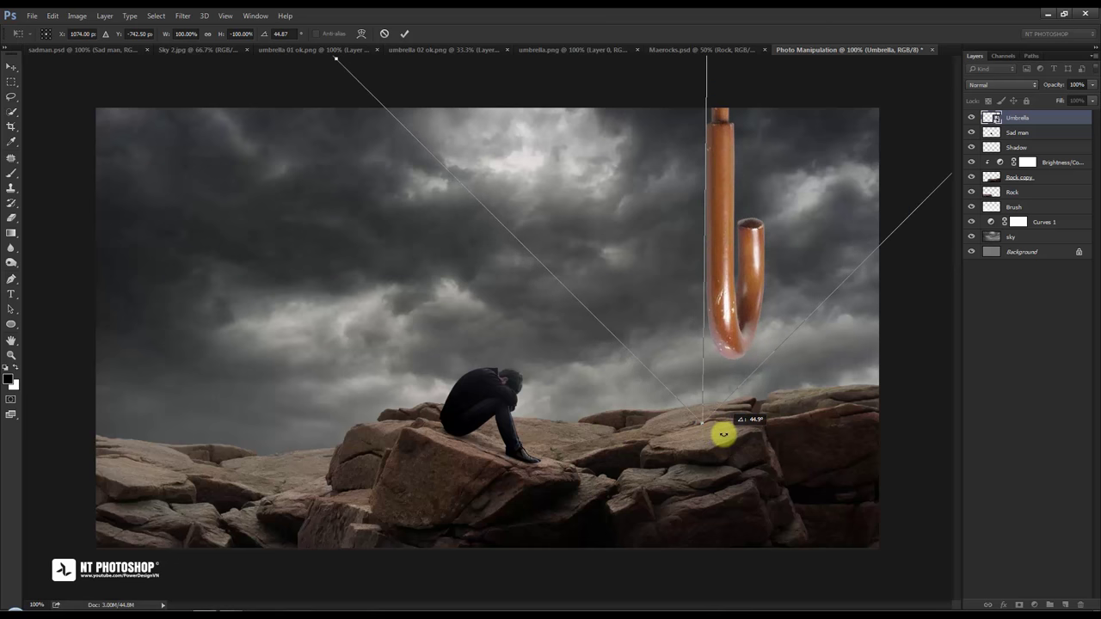
{"action": "left_click", "coordinate": [405, 37]}
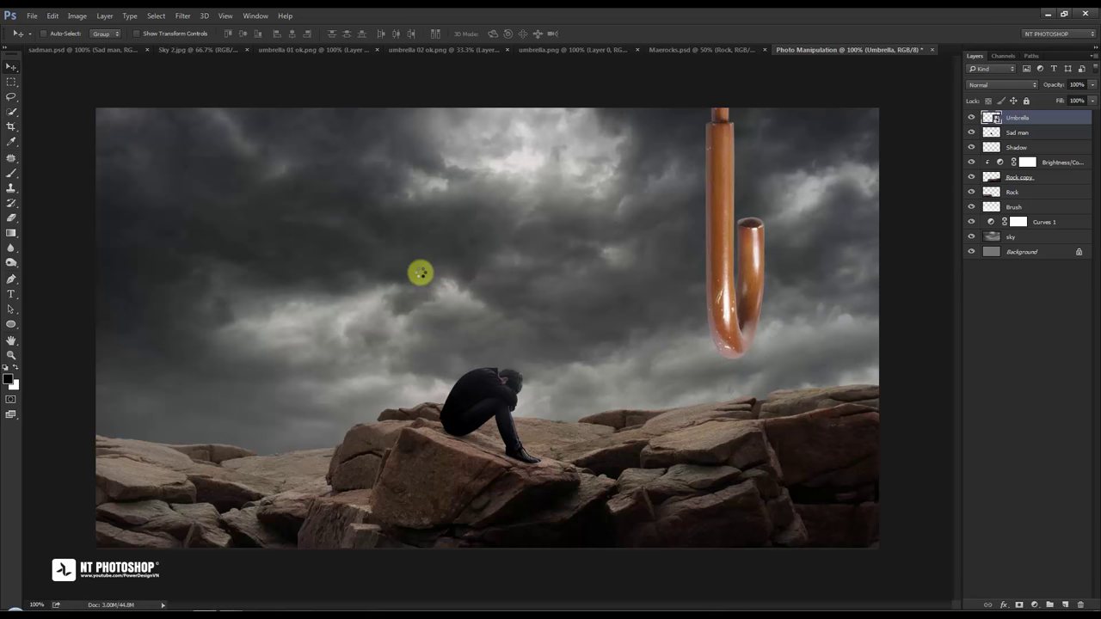
Duplicate the Umbrella layer and move the copy over the sitting man.
{"action": "left_click", "coordinate": [1041, 340]}
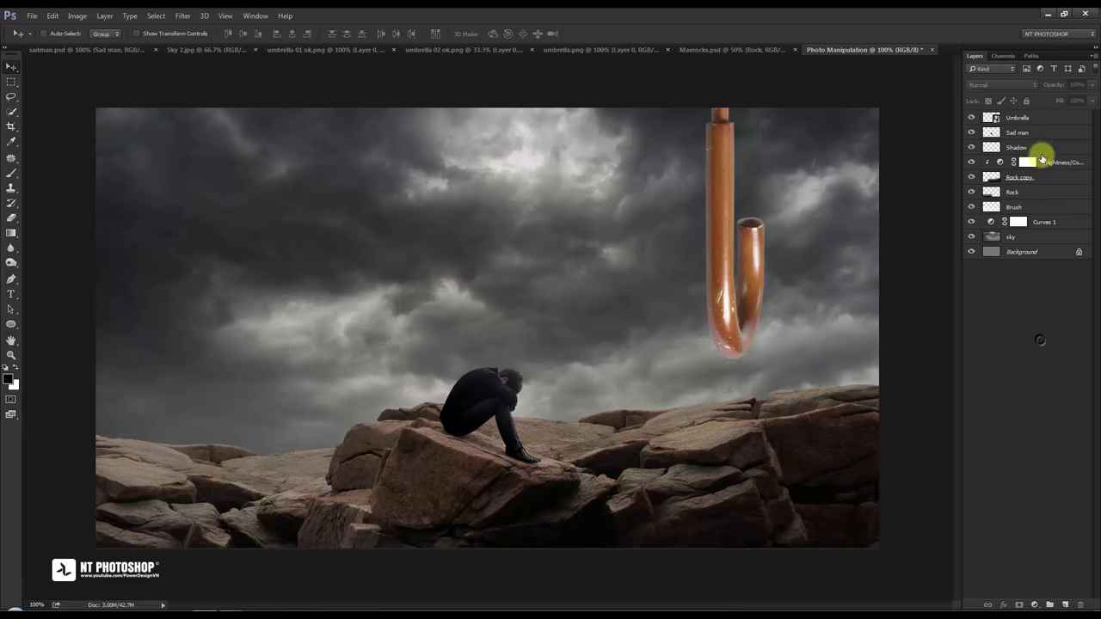
{"action": "left_click", "coordinate": [1041, 118]}
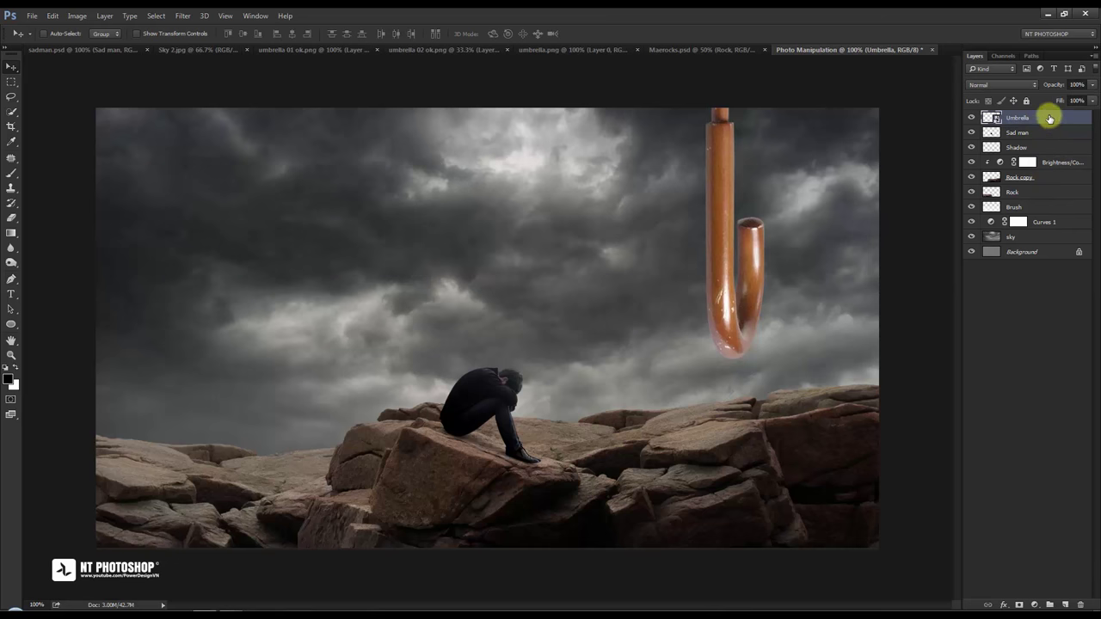
{"action": "left_click_drag", "start_coordinate": [1049, 119], "coordinate": [1067, 600]}
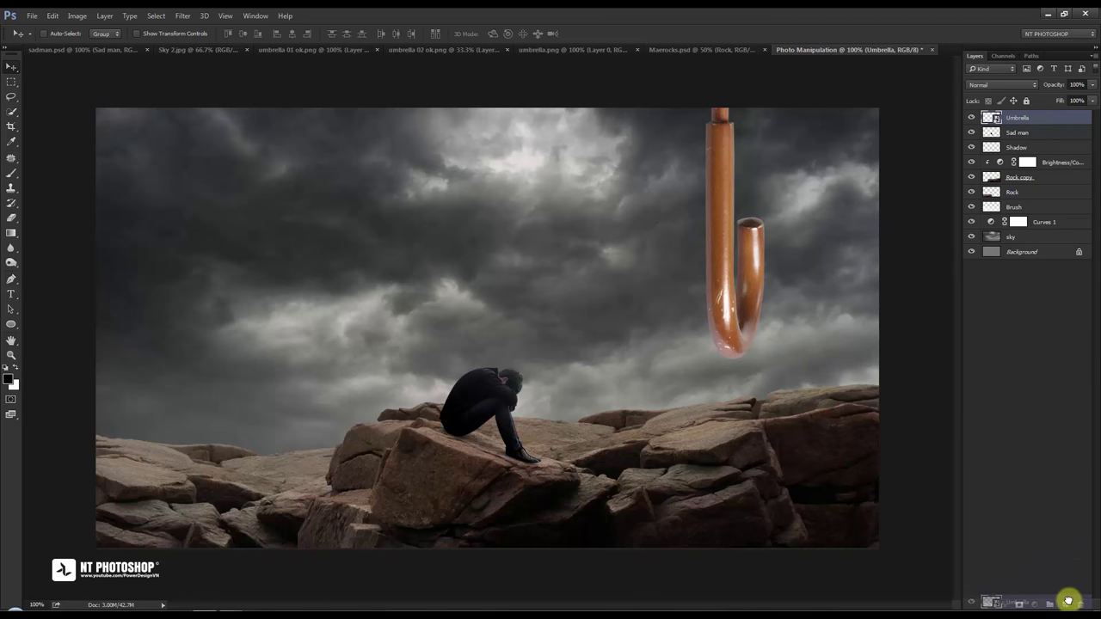
{"action": "left_click_drag", "start_coordinate": [720, 163], "coordinate": [472, 352]}
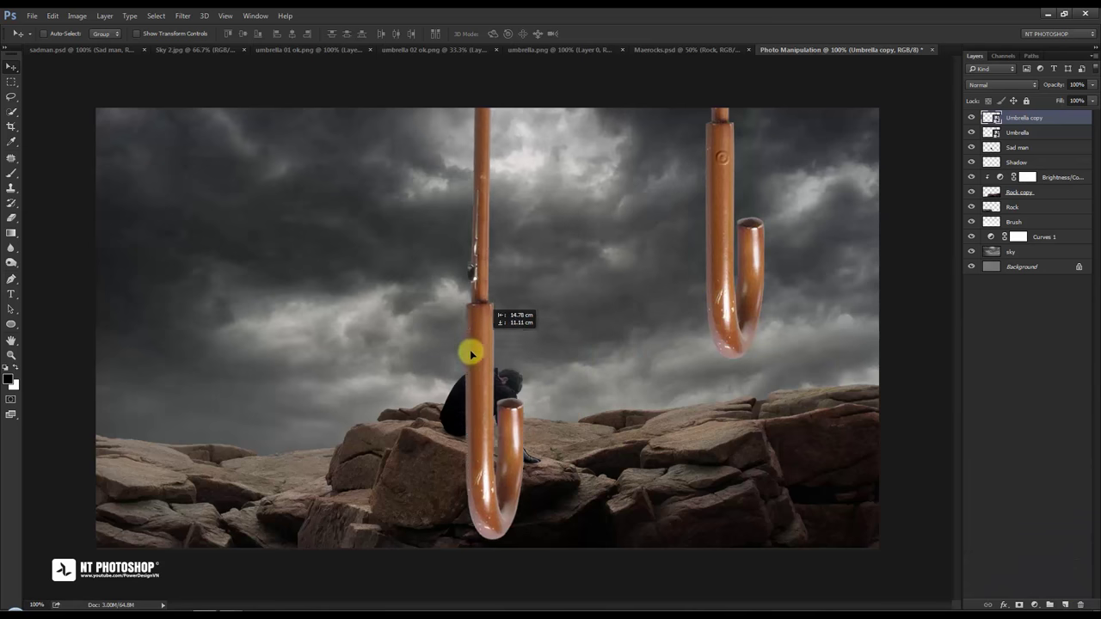
{"action": "left_click_drag", "start_coordinate": [476, 246], "coordinate": [468, 346]}
Shrink the copy to about 10%, flip it horizontally, and float it tilted above the man.
{"action": "key", "text": "ctrl+t"}
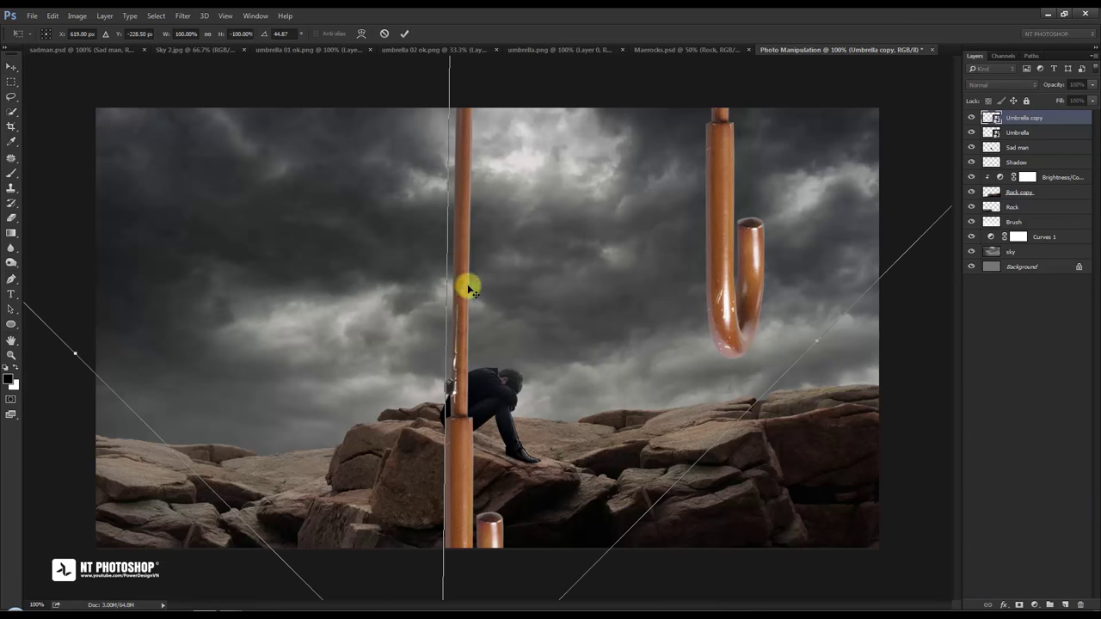
{"action": "mouse_move", "coordinate": [459, 197]}
{"action": "left_mouse_down"}
{"action": "mouse_move", "coordinate": [492, 264]}
{"action": "mouse_move", "coordinate": [533, 222]}
{"action": "mouse_move", "coordinate": [499, 304]}
{"action": "mouse_move", "coordinate": [560, 162]}
{"action": "mouse_move", "coordinate": [611, 109]}
{"action": "mouse_move", "coordinate": [609, 419]}
{"action": "left_mouse_up"}
{"action": "mouse_move", "coordinate": [513, 419]}
{"action": "left_mouse_down"}
{"action": "mouse_move", "coordinate": [474, 216]}
{"action": "mouse_move", "coordinate": [521, 96]}
{"action": "mouse_move", "coordinate": [507, 404]}
{"action": "left_mouse_up"}
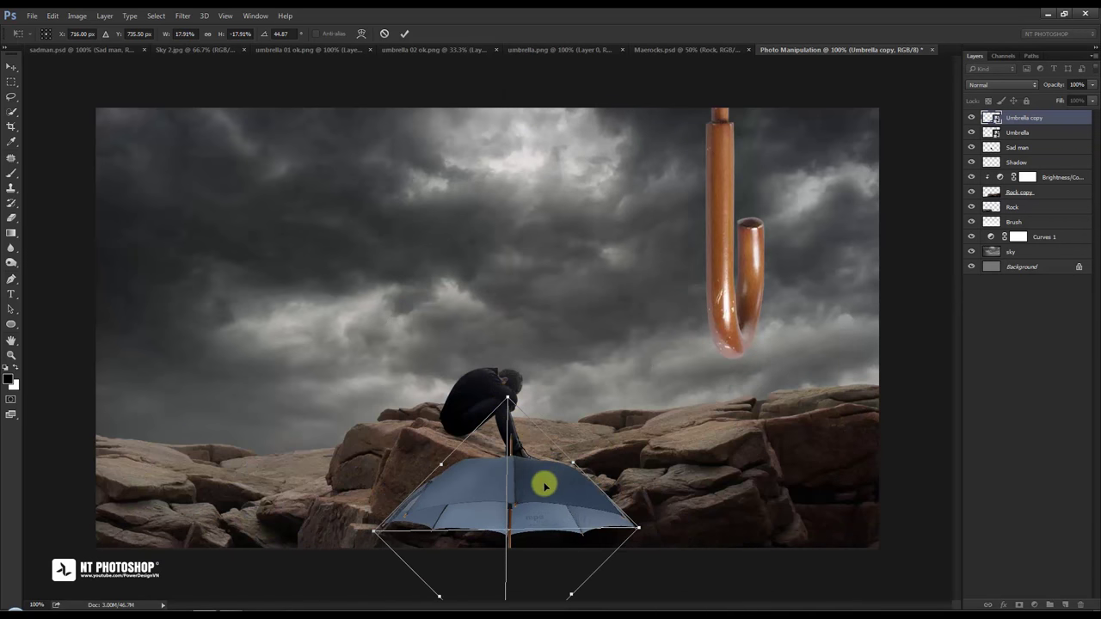
{"action": "mouse_move", "coordinate": [542, 489]}
{"action": "left_mouse_down"}
{"action": "mouse_move", "coordinate": [531, 386]}
{"action": "mouse_move", "coordinate": [536, 229]}
{"action": "mouse_move", "coordinate": [554, 250]}
{"action": "left_mouse_up"}
{"action": "right_click", "coordinate": [560, 217]}
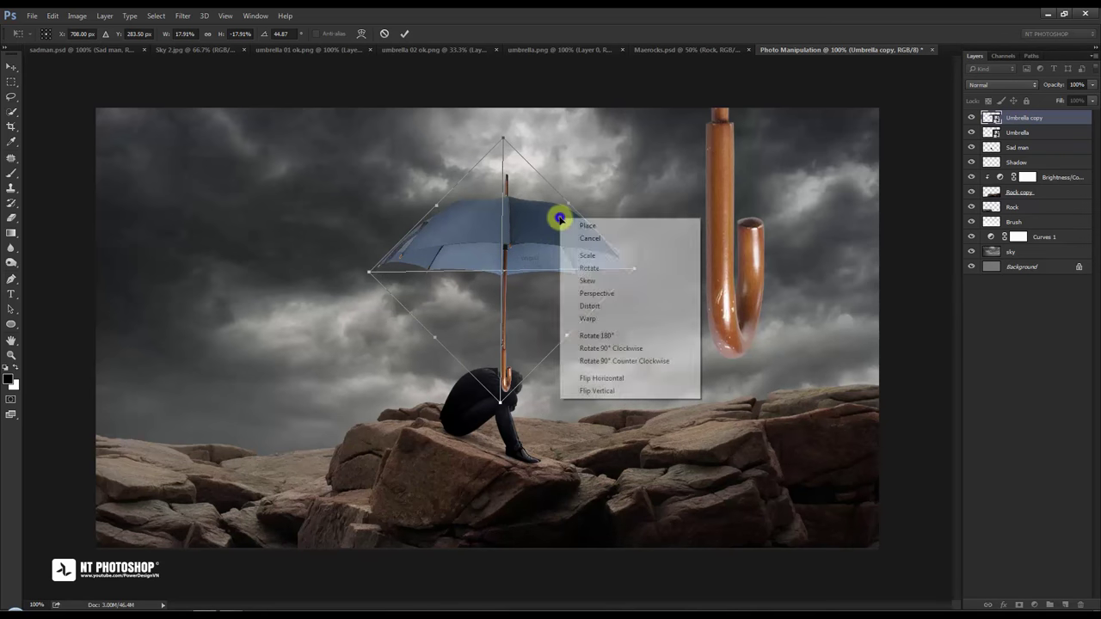
{"action": "left_click", "coordinate": [591, 378]}
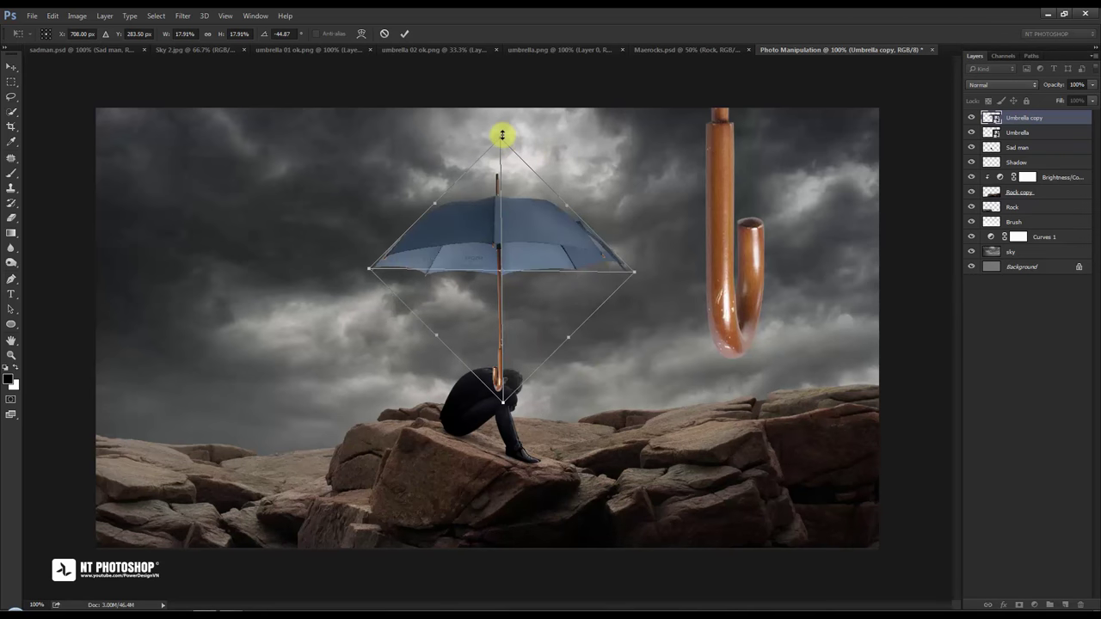
{"action": "left_click_drag", "start_coordinate": [502, 135], "coordinate": [501, 191]}
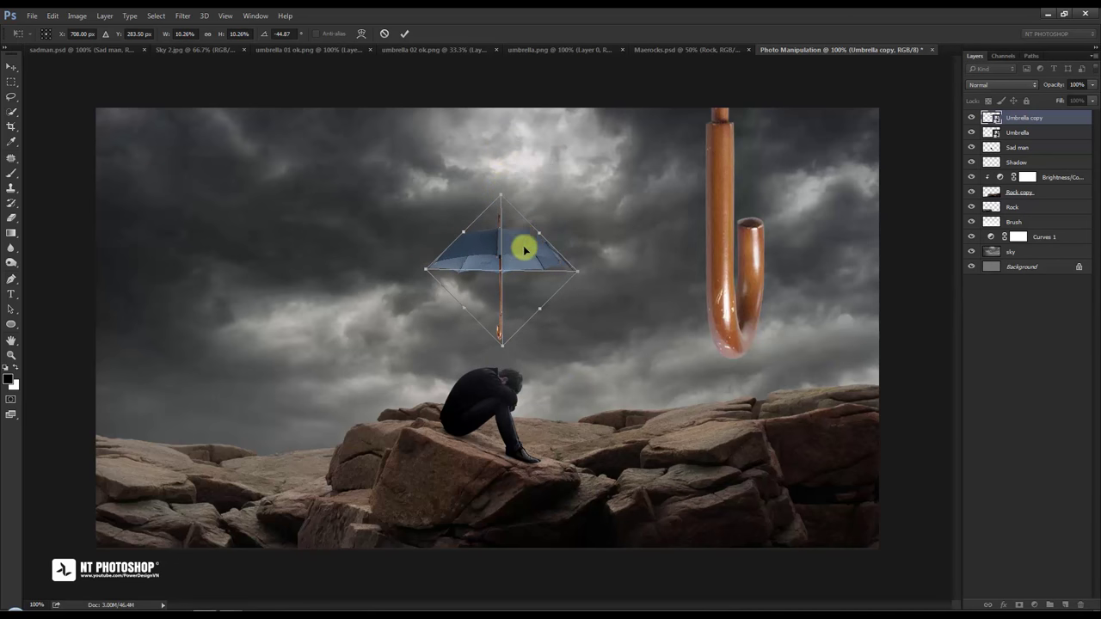
{"action": "left_click_drag", "start_coordinate": [524, 248], "coordinate": [524, 221]}
{"action": "left_click_drag", "start_coordinate": [619, 228], "coordinate": [617, 230]}
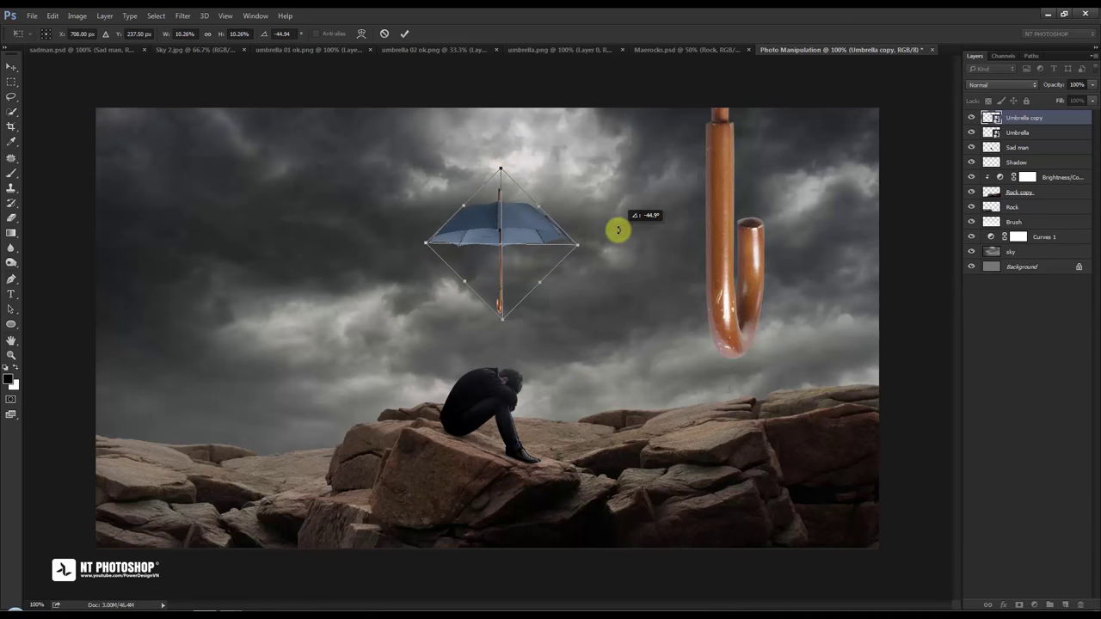
{"action": "left_click", "coordinate": [405, 34]}
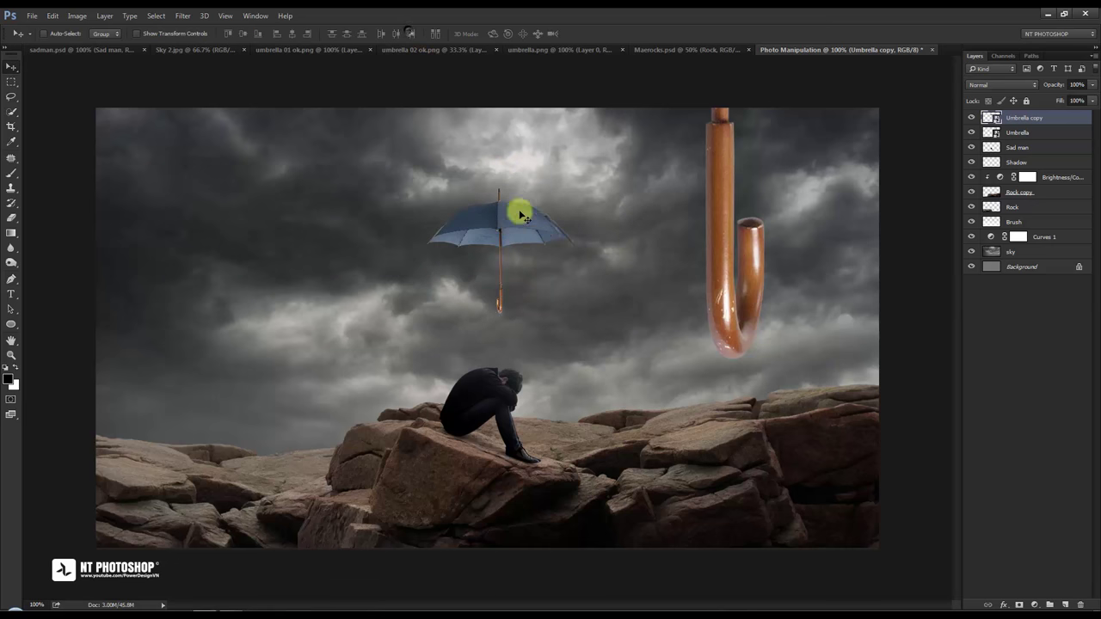
Nudge the small umbrella up and right and refine its tilt.
{"action": "left_click_drag", "start_coordinate": [537, 225], "coordinate": [541, 216]}
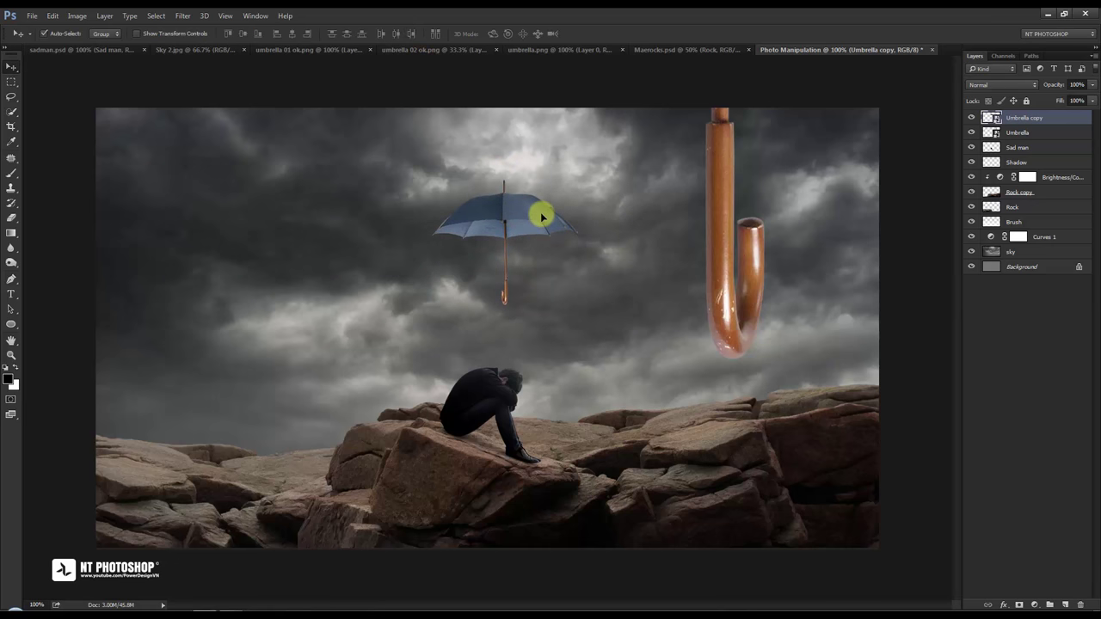
{"action": "key", "text": "ctrl+t"}
{"action": "left_click_drag", "start_coordinate": [636, 211], "coordinate": [641, 206]}
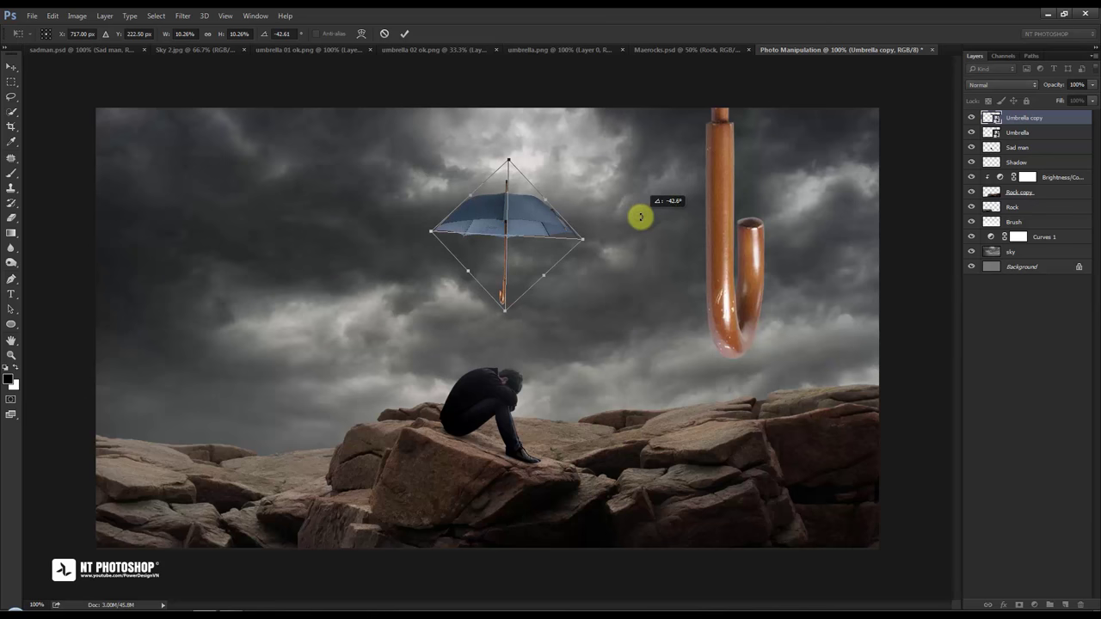
{"action": "left_click", "coordinate": [405, 34]}
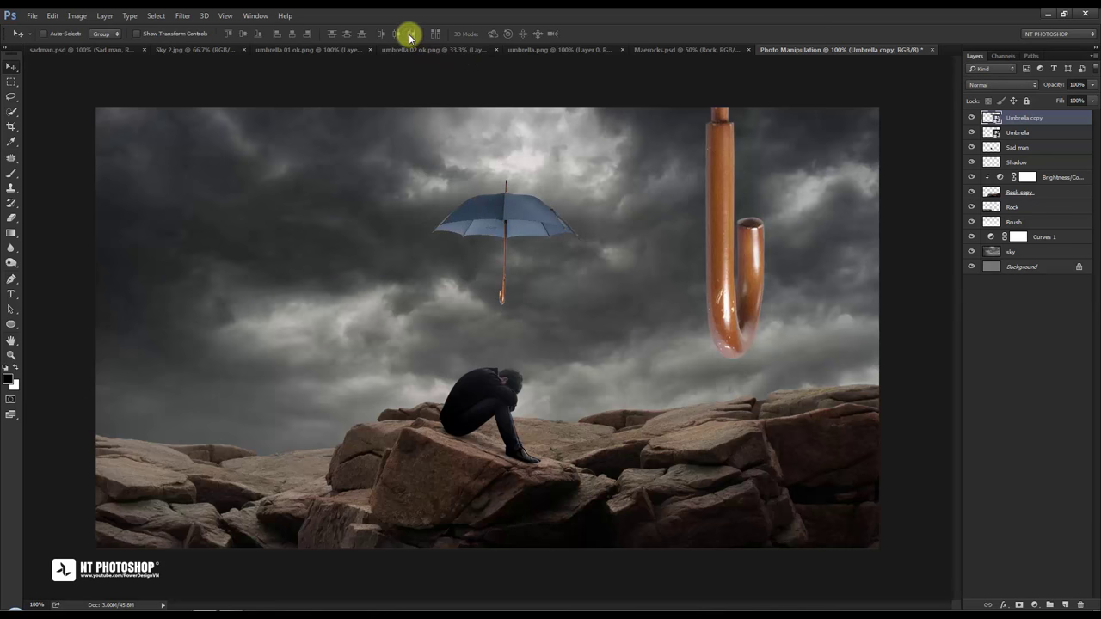
Lower the small umbrella slightly and rename the layers Umbrella 1 and Umbrella Blur.
{"action": "left_click_drag", "start_coordinate": [528, 207], "coordinate": [522, 228]}
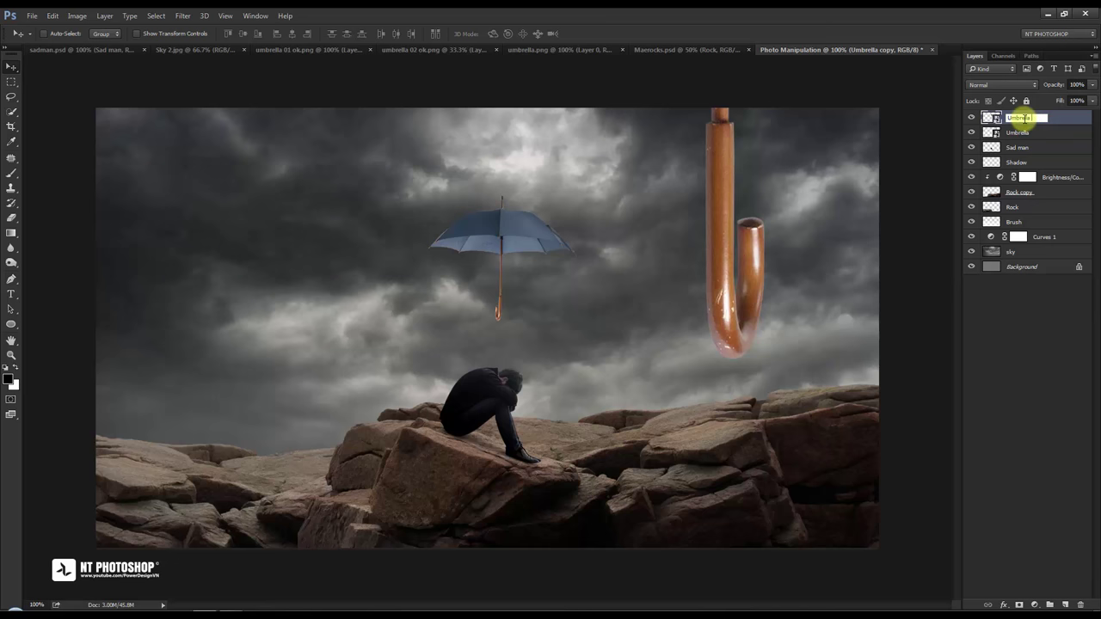
{"action": "left_click", "coordinate": [1026, 117]}
{"action": "type", "text": "1"}
{"action": "key", "text": "Return"}
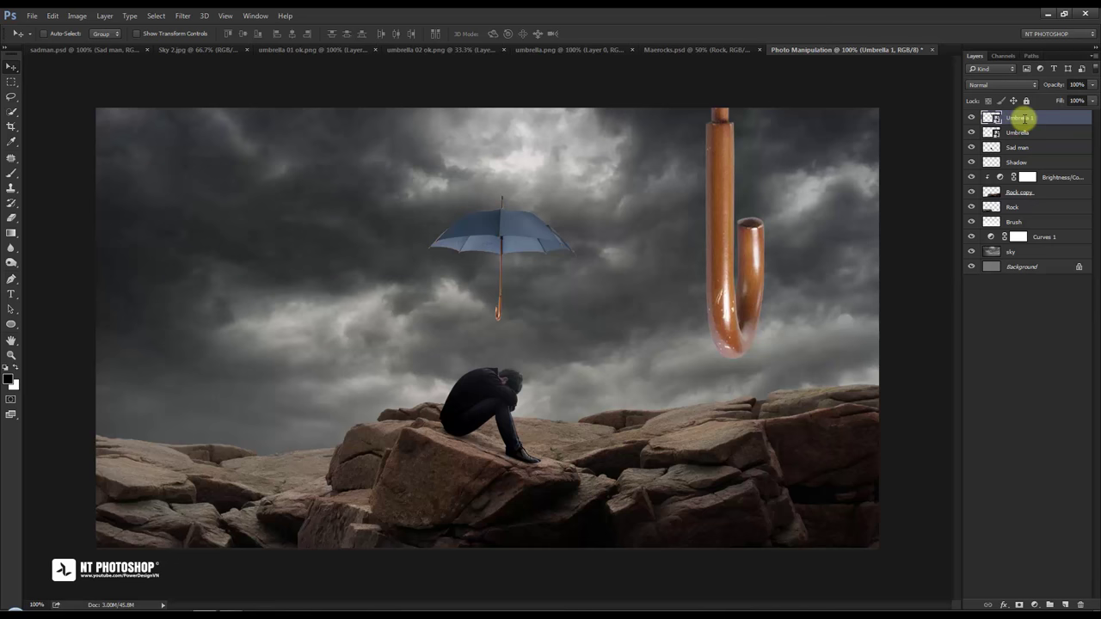
{"action": "double_click", "coordinate": [1018, 133]}
{"action": "type", "text": "2"}
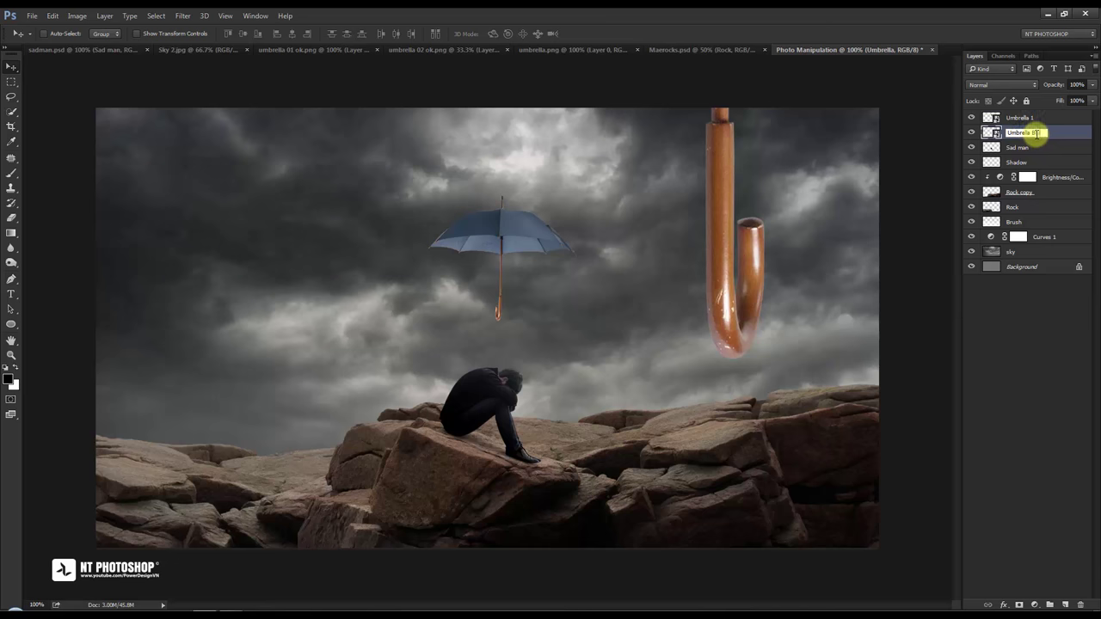
{"action": "key", "text": "Return"}
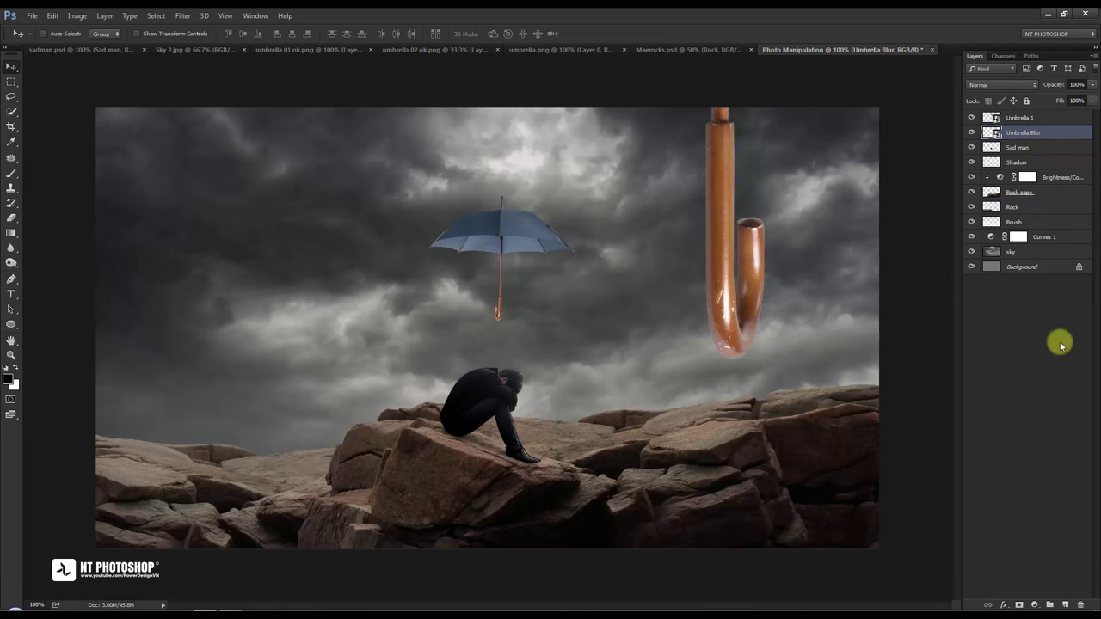
Add a Brightness/Contrast layer clipped to Umbrella Blur with Brightness -64 and Contrast 38.
{"action": "left_click", "coordinate": [1034, 603]}
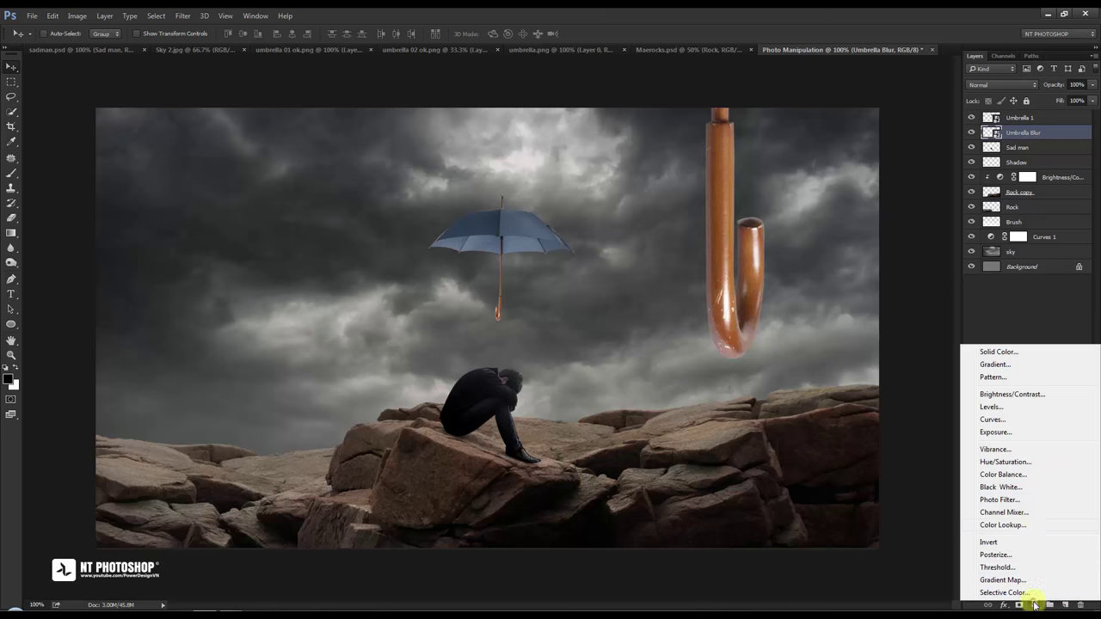
{"action": "left_click", "coordinate": [1043, 397]}
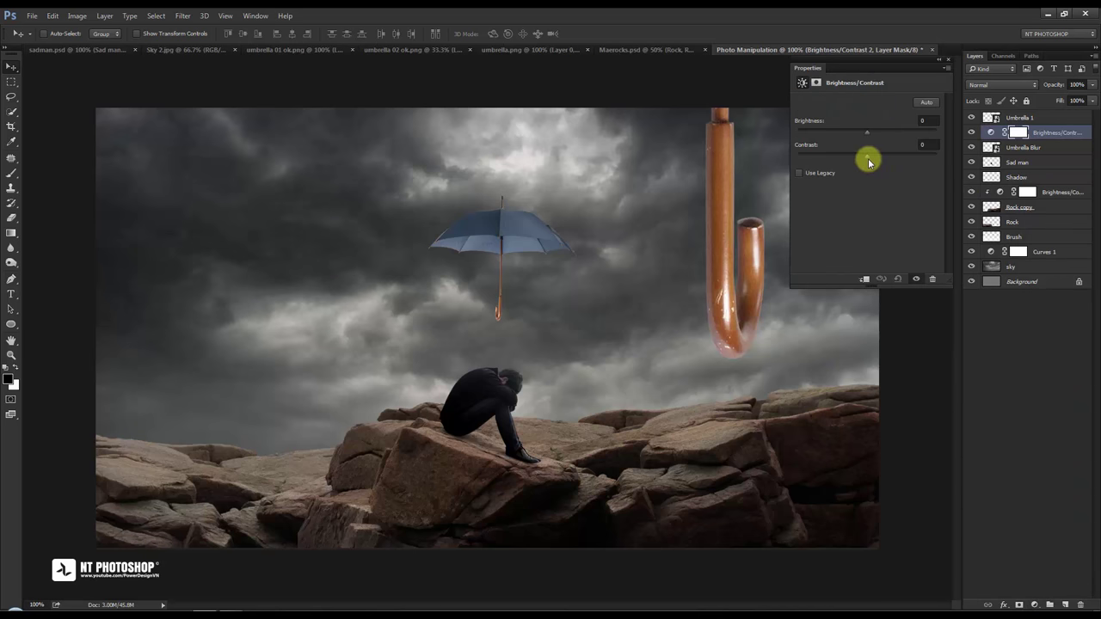
{"action": "left_click_drag", "start_coordinate": [868, 162], "coordinate": [890, 164]}
{"action": "left_click", "coordinate": [864, 279]}
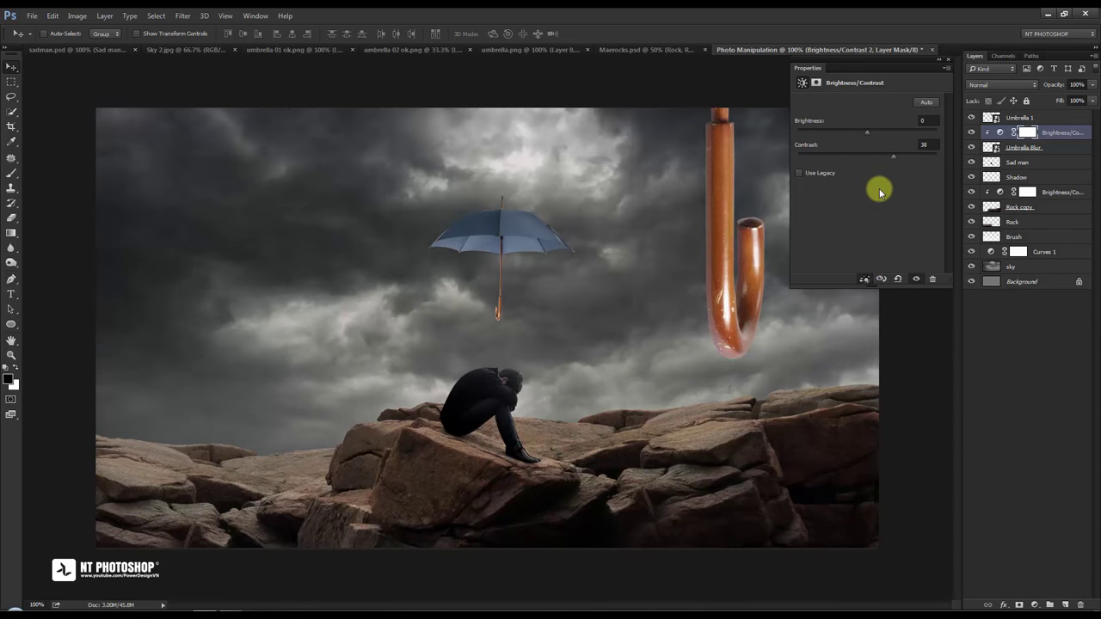
{"action": "left_click_drag", "start_coordinate": [857, 136], "coordinate": [846, 135]}
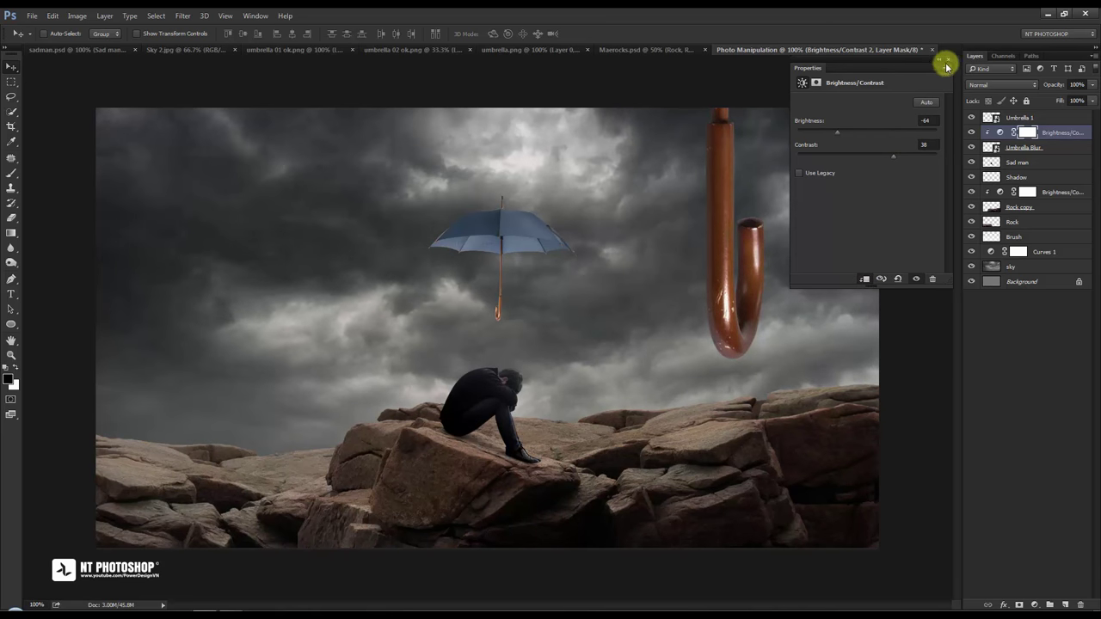
{"action": "left_click", "coordinate": [947, 63]}
{"action": "left_click", "coordinate": [1019, 147]}
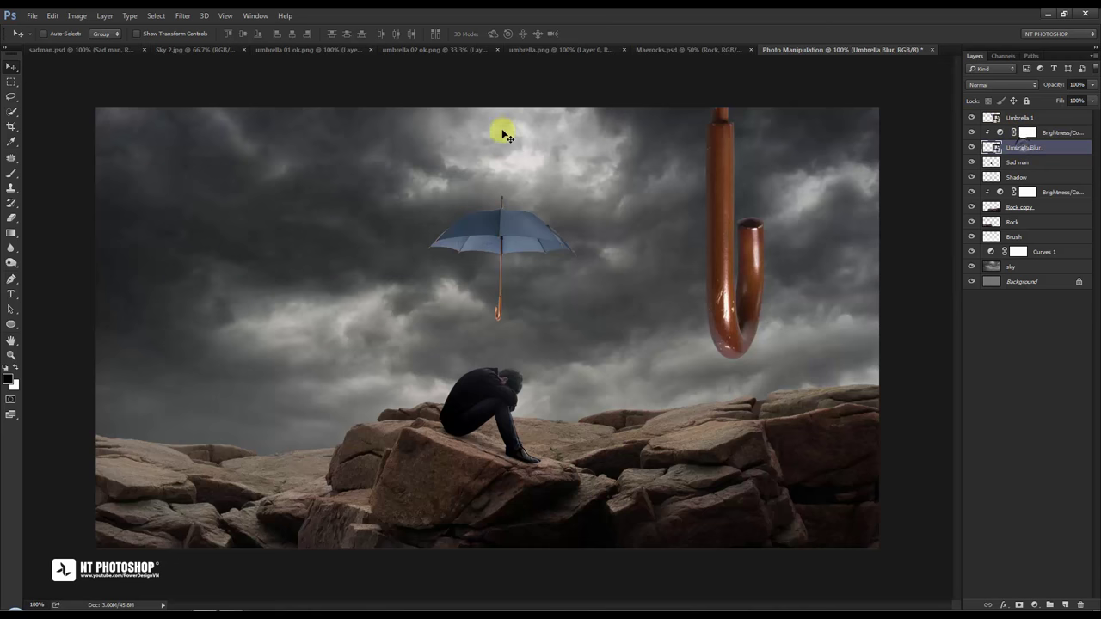
Apply a Gaussian Blur smart filter with a 6.8 px radius to Umbrella Blur.
{"action": "left_click", "coordinate": [182, 15]}
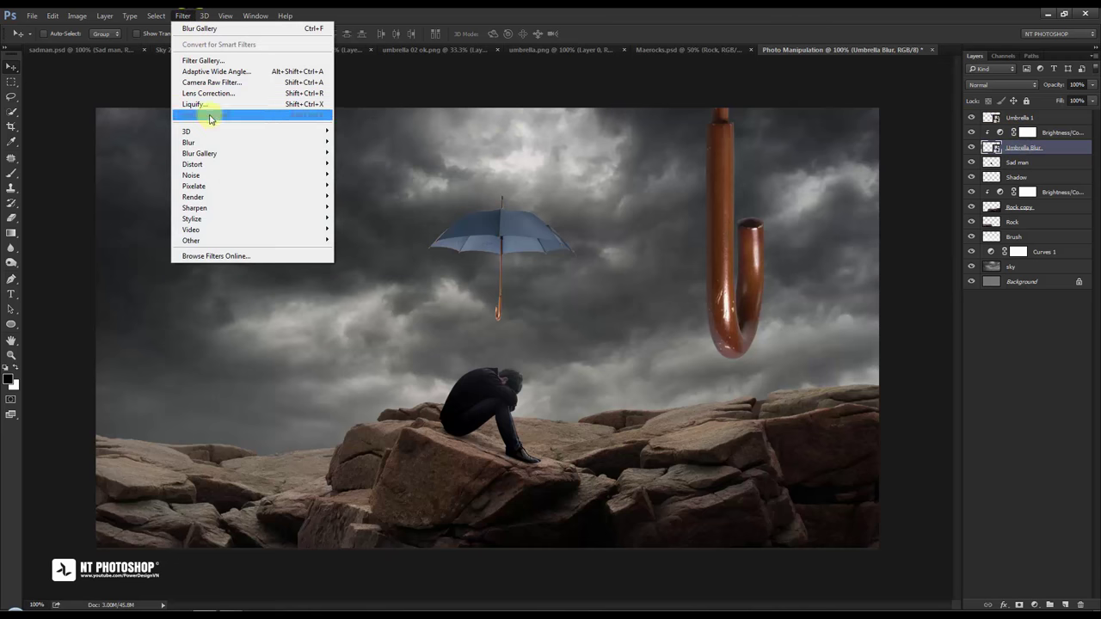
{"action": "mouse_move", "coordinate": [215, 142]}
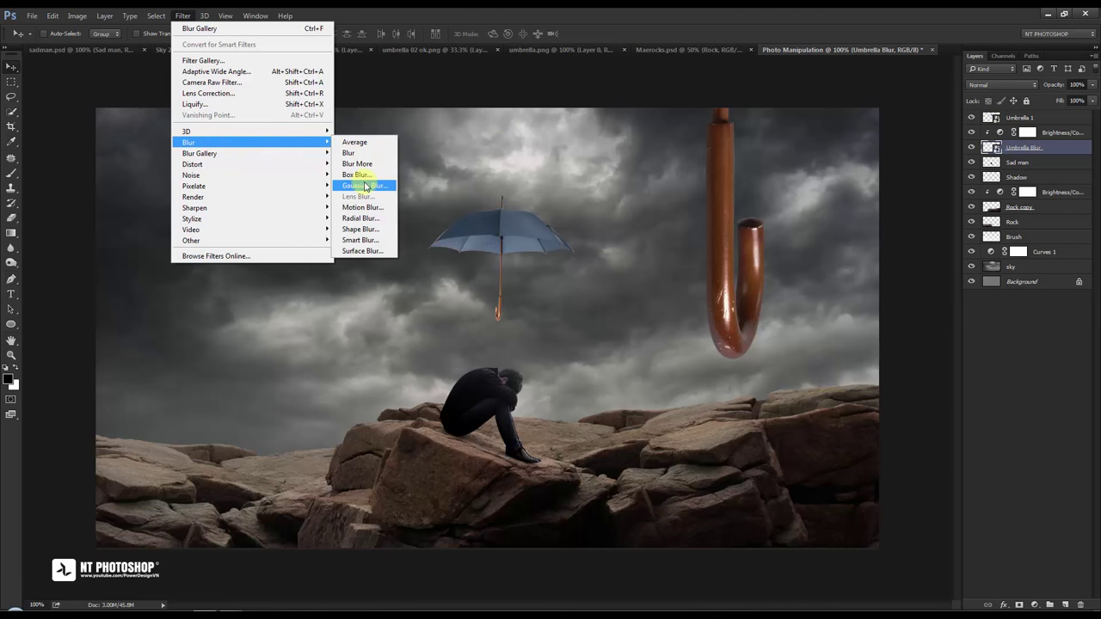
{"action": "left_click", "coordinate": [364, 184]}
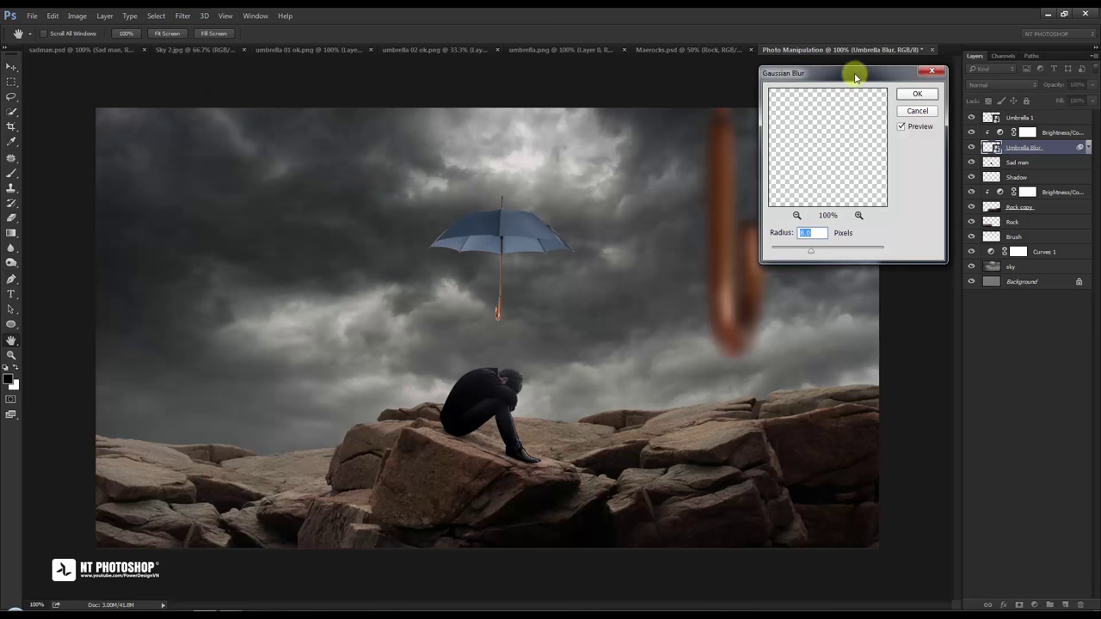
{"action": "left_click_drag", "start_coordinate": [855, 77], "coordinate": [947, 193]}
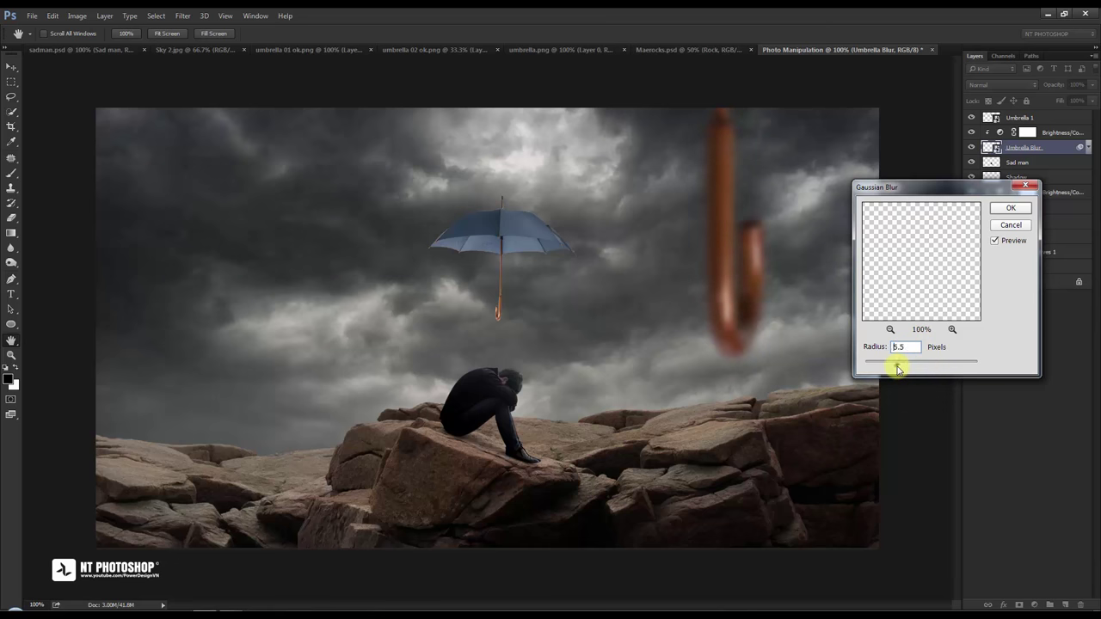
{"action": "left_click_drag", "start_coordinate": [893, 369], "coordinate": [901, 370]}
{"action": "left_click", "coordinate": [999, 210]}
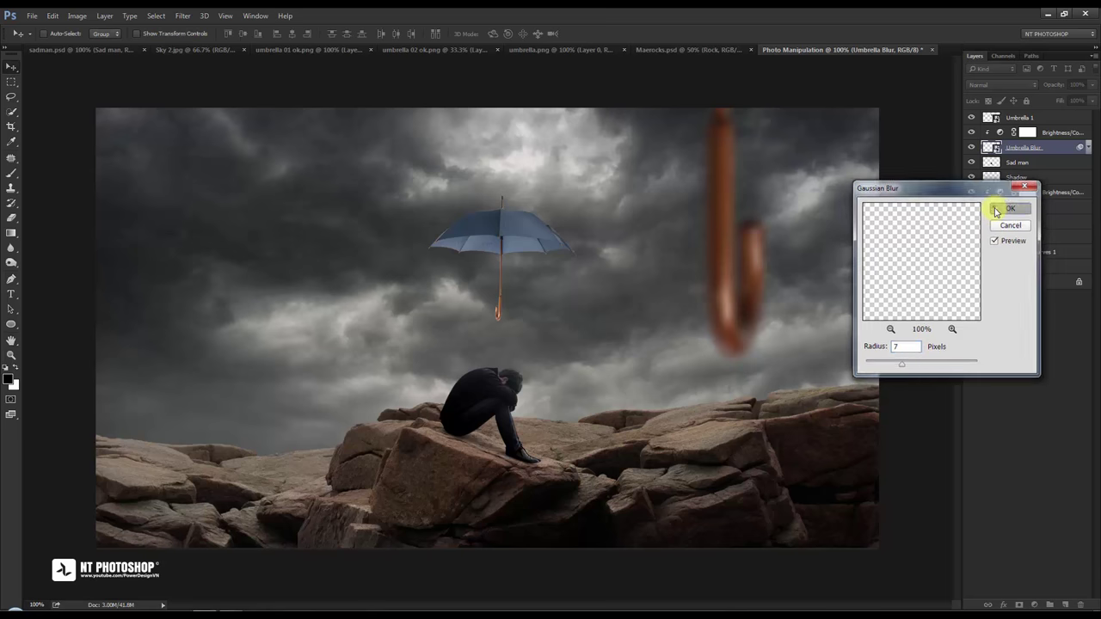
{"action": "left_click", "coordinate": [1072, 149]}
Add a Hue/Saturation adjustment over Umbrella Blur with Saturation lowered to about -48.
{"action": "left_click", "coordinate": [1034, 605]}
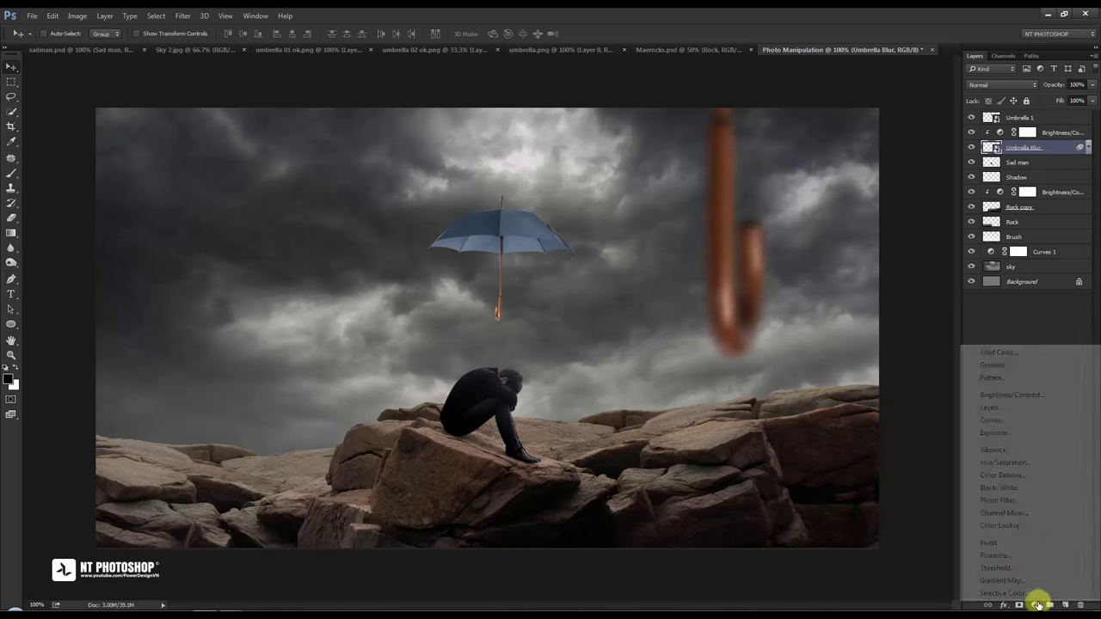
{"action": "left_click", "coordinate": [1005, 462]}
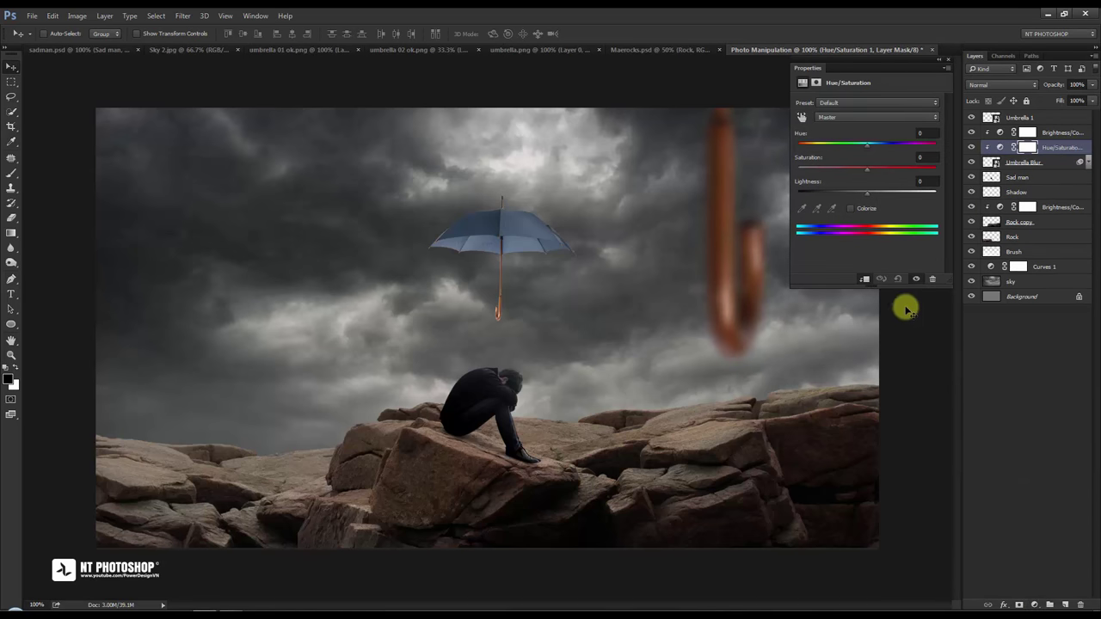
{"action": "left_click_drag", "start_coordinate": [867, 168], "coordinate": [834, 170]}
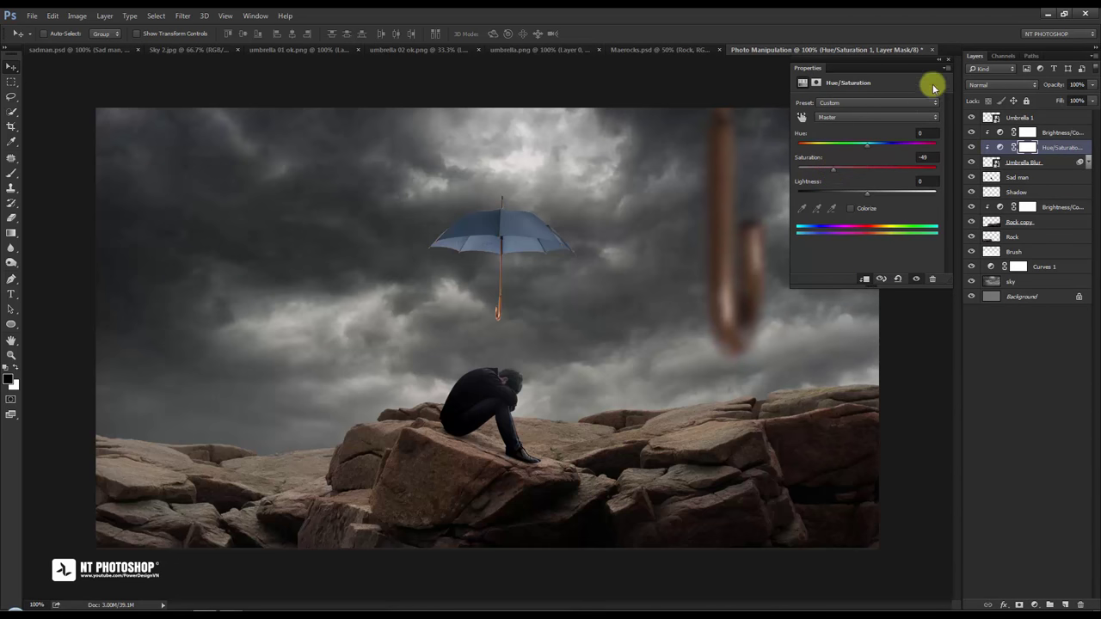
{"action": "left_click", "coordinate": [948, 59]}
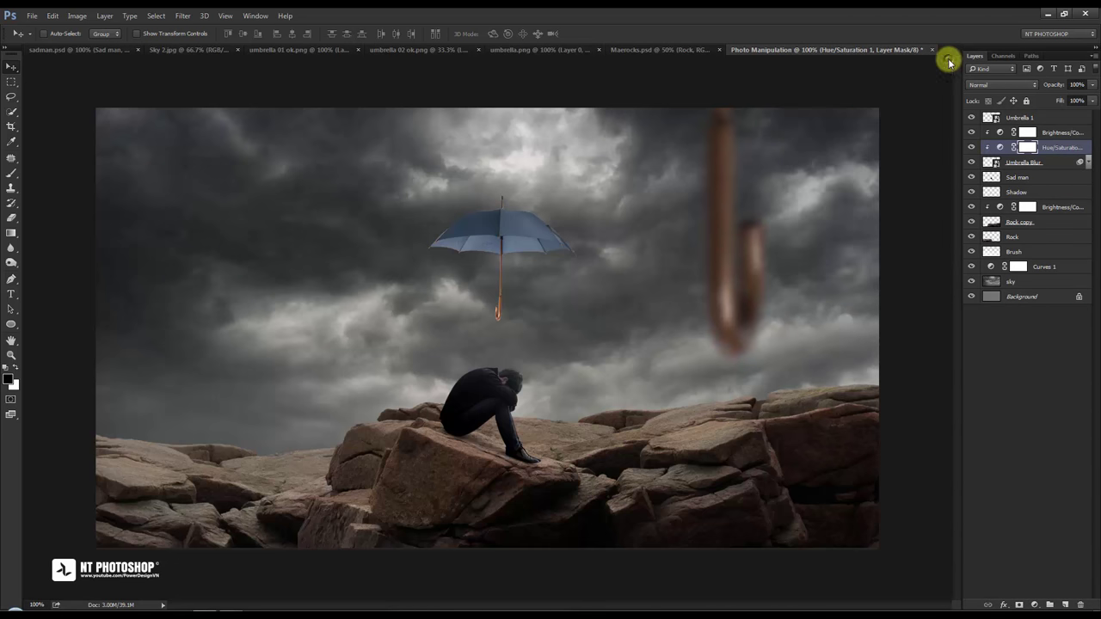
{"action": "left_click", "coordinate": [1047, 117]}
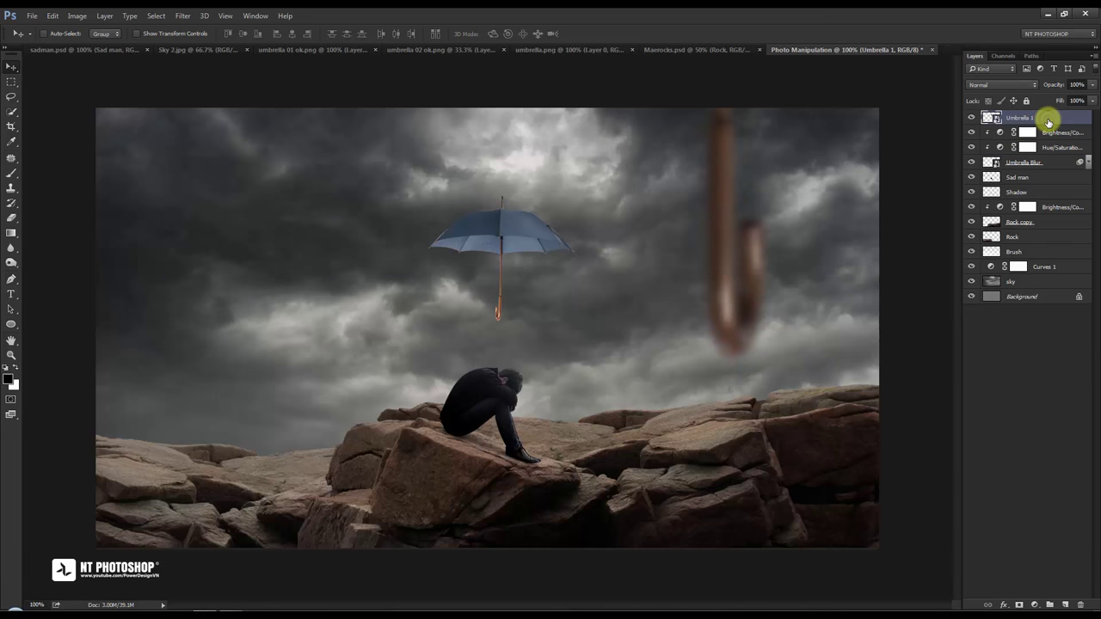
Add a Brightness/Contrast layer clipped to Umbrella 1 with Contrast 59 and strongly lowered brightness.
{"action": "left_click", "coordinate": [1034, 605]}
{"action": "left_click", "coordinate": [1035, 394]}
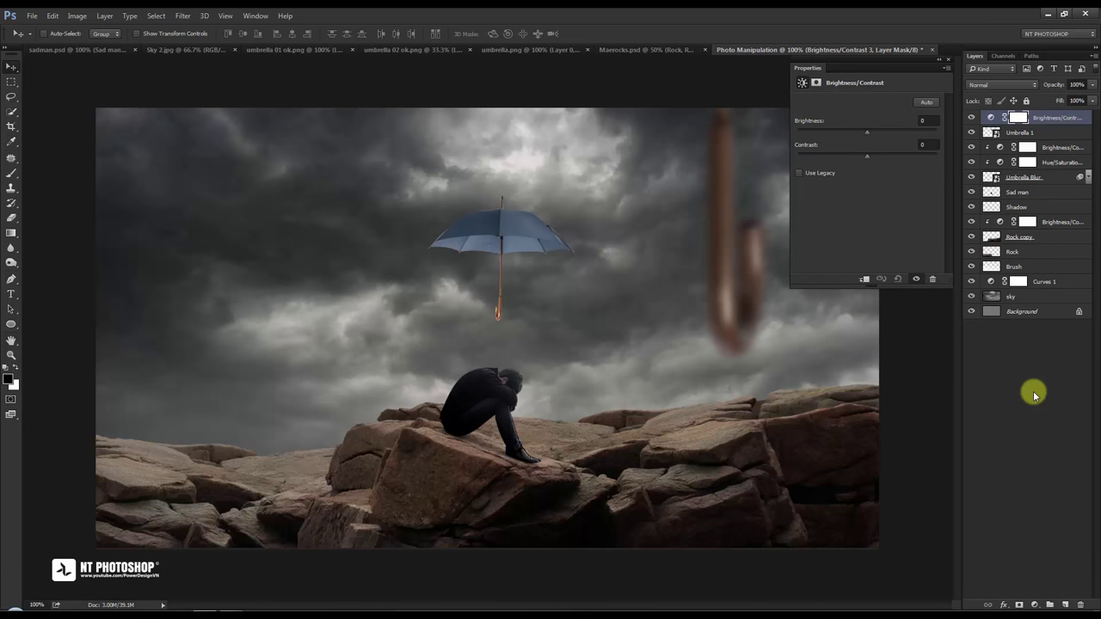
{"action": "left_click", "coordinate": [865, 280]}
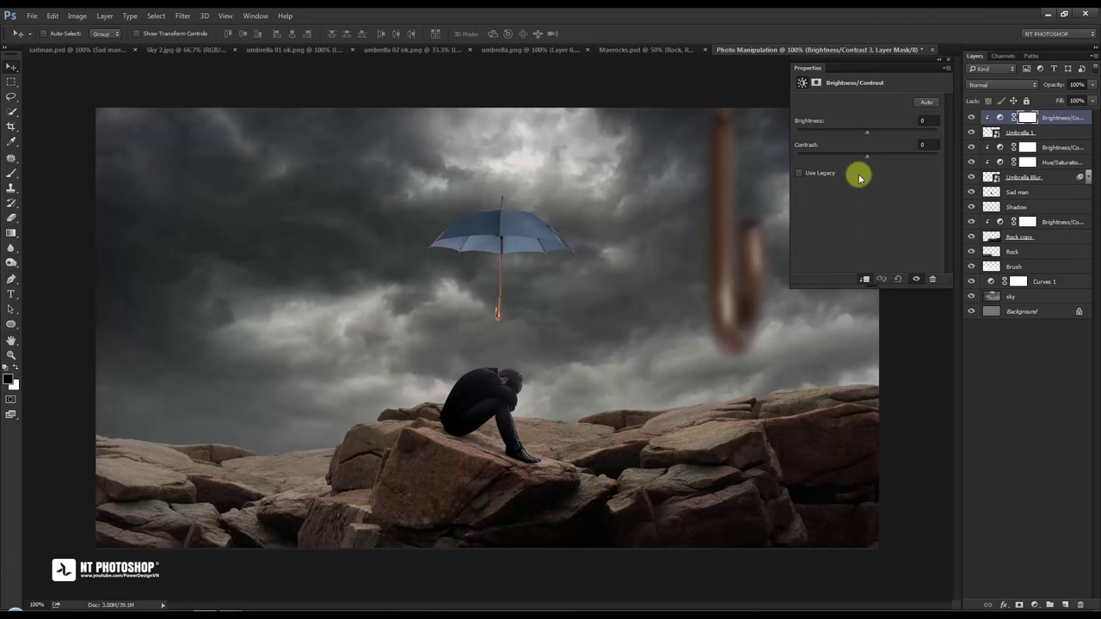
{"action": "mouse_move", "coordinate": [867, 155]}
{"action": "left_mouse_down"}
{"action": "mouse_move", "coordinate": [899, 159]}
{"action": "mouse_move", "coordinate": [859, 135]}
{"action": "mouse_move", "coordinate": [801, 139]}
{"action": "mouse_move", "coordinate": [811, 142]}
{"action": "left_mouse_up"}
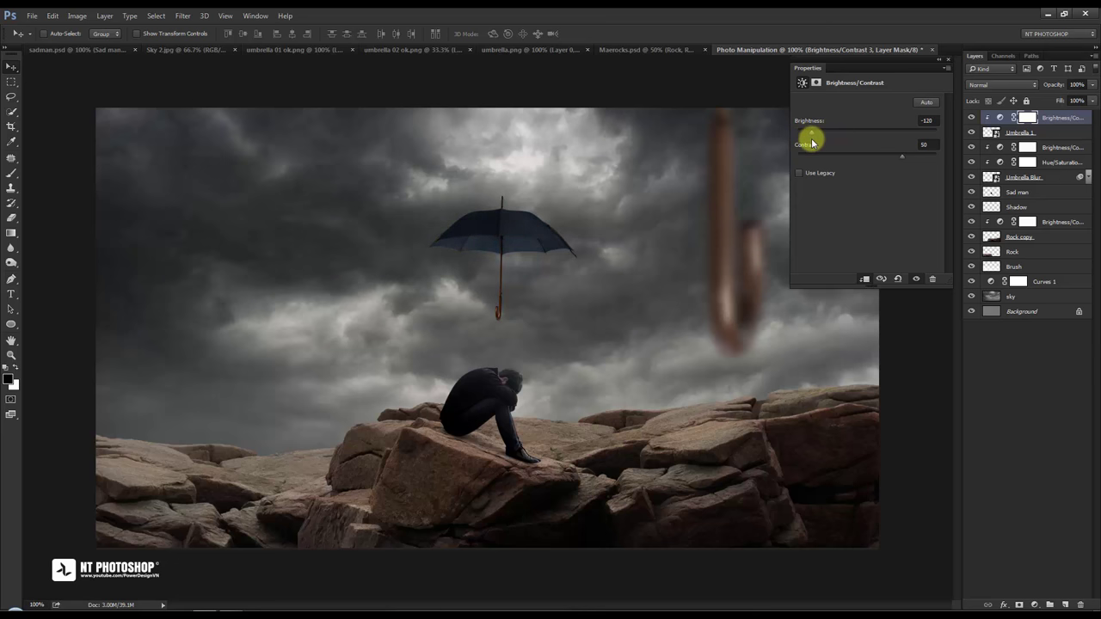
{"action": "mouse_move", "coordinate": [901, 156]}
{"action": "left_mouse_down"}
{"action": "mouse_move", "coordinate": [836, 160]}
{"action": "mouse_move", "coordinate": [912, 167]}
{"action": "left_mouse_up"}
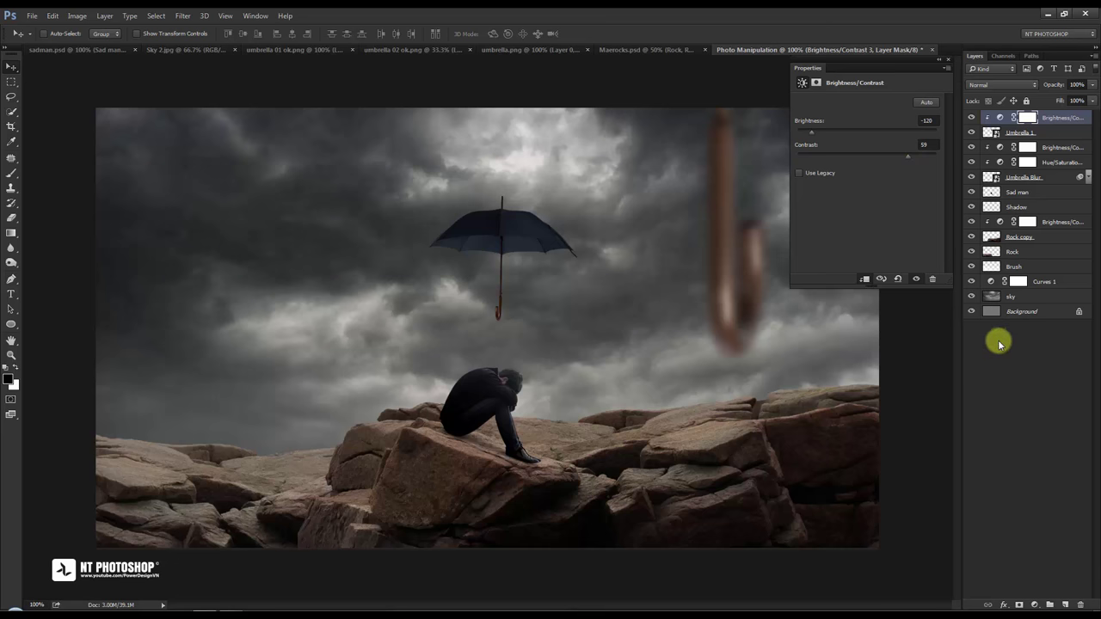
{"action": "left_click", "coordinate": [946, 61]}
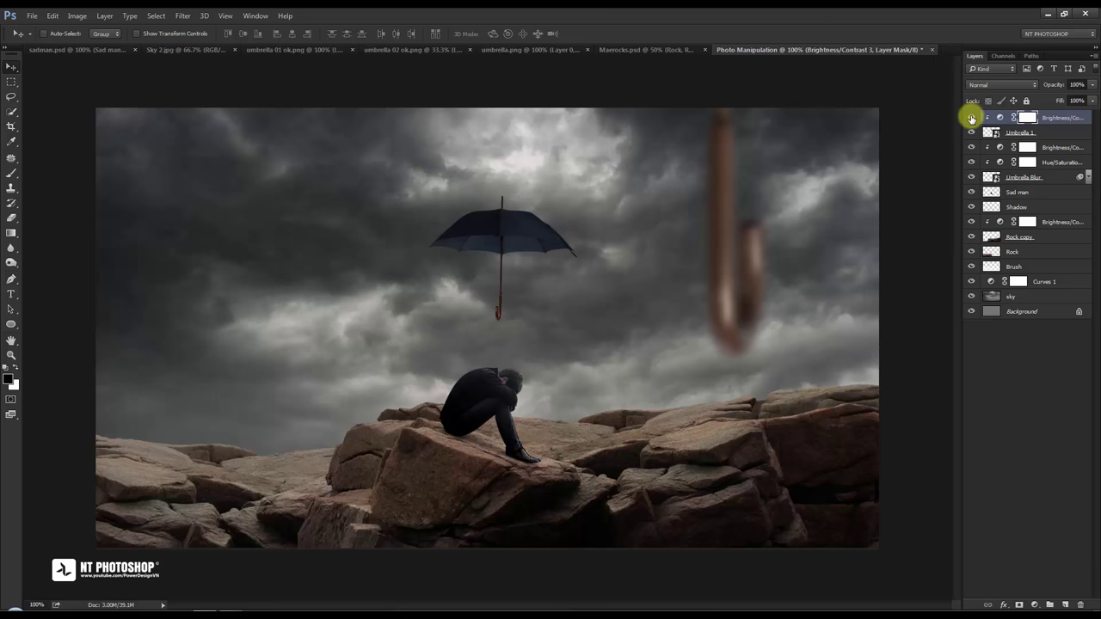
{"action": "left_click", "coordinate": [971, 117]}
{"action": "left_click", "coordinate": [970, 117]}
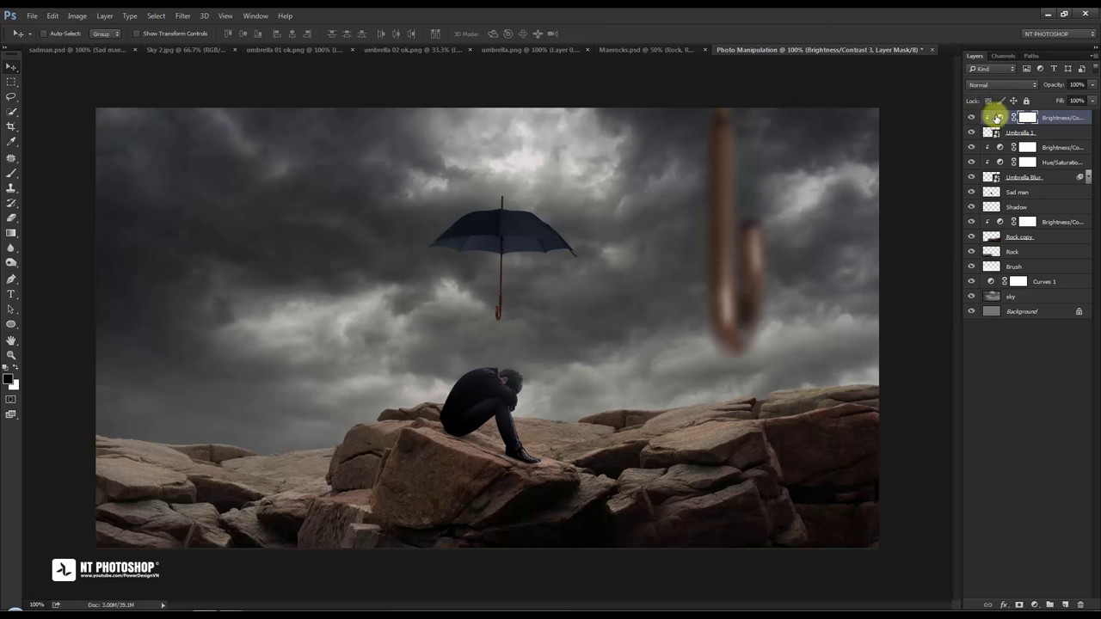
Raise the Umbrella 1 adjustment's brightness to -86 and toggle it to compare.
{"action": "double_click", "coordinate": [998, 117]}
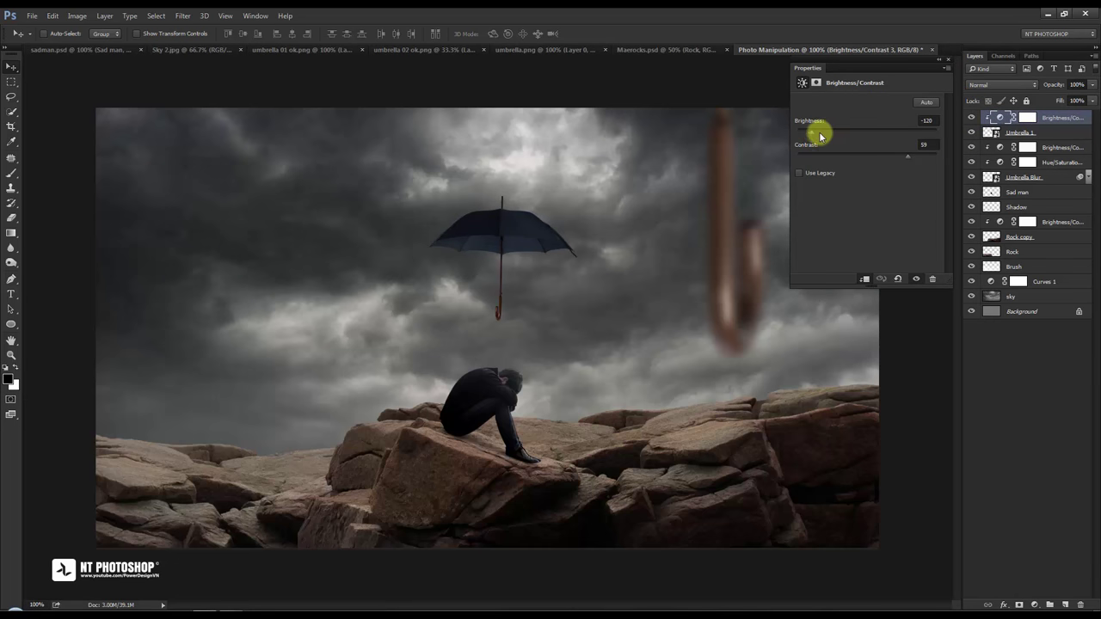
{"action": "left_click_drag", "start_coordinate": [810, 133], "coordinate": [821, 135]}
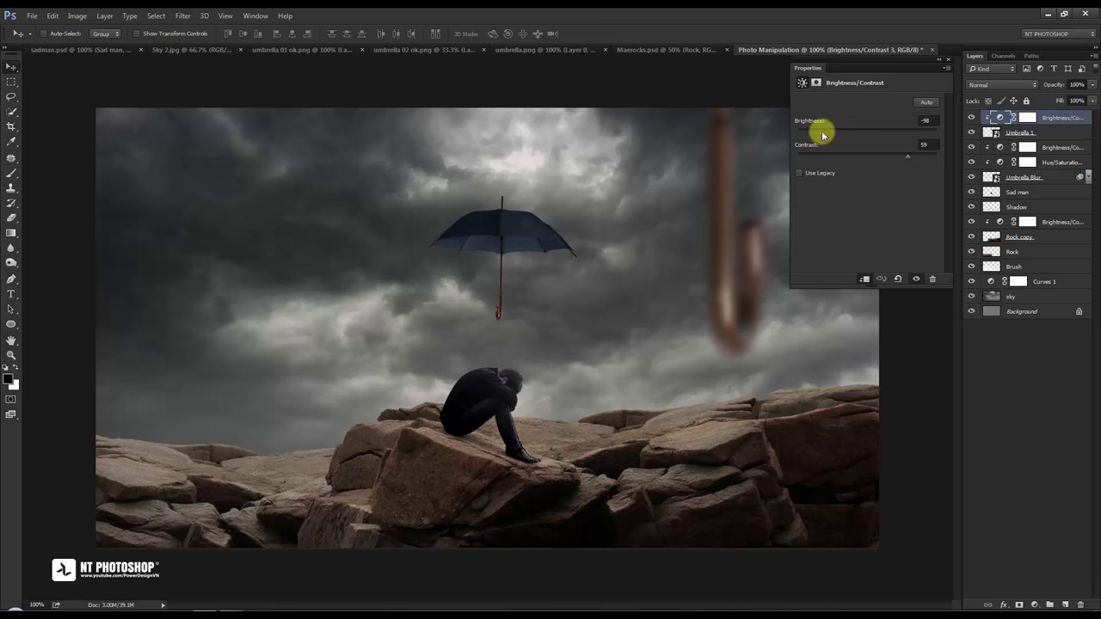
{"action": "left_click", "coordinate": [947, 59]}
{"action": "left_click", "coordinate": [970, 119]}
{"action": "left_click", "coordinate": [969, 119]}
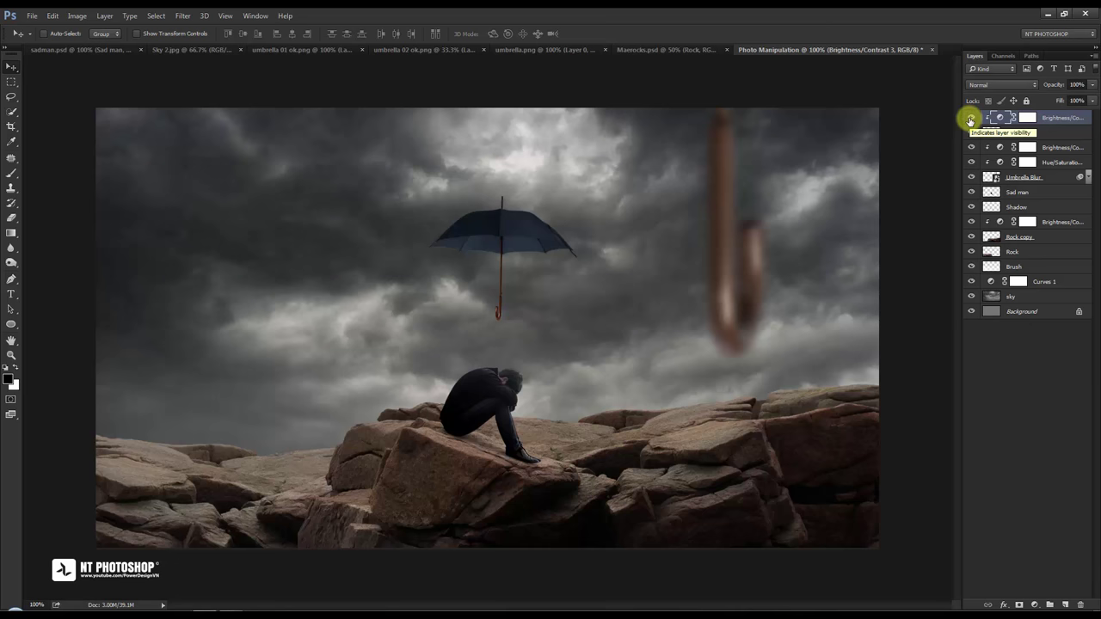
{"action": "left_click", "coordinate": [1014, 352]}
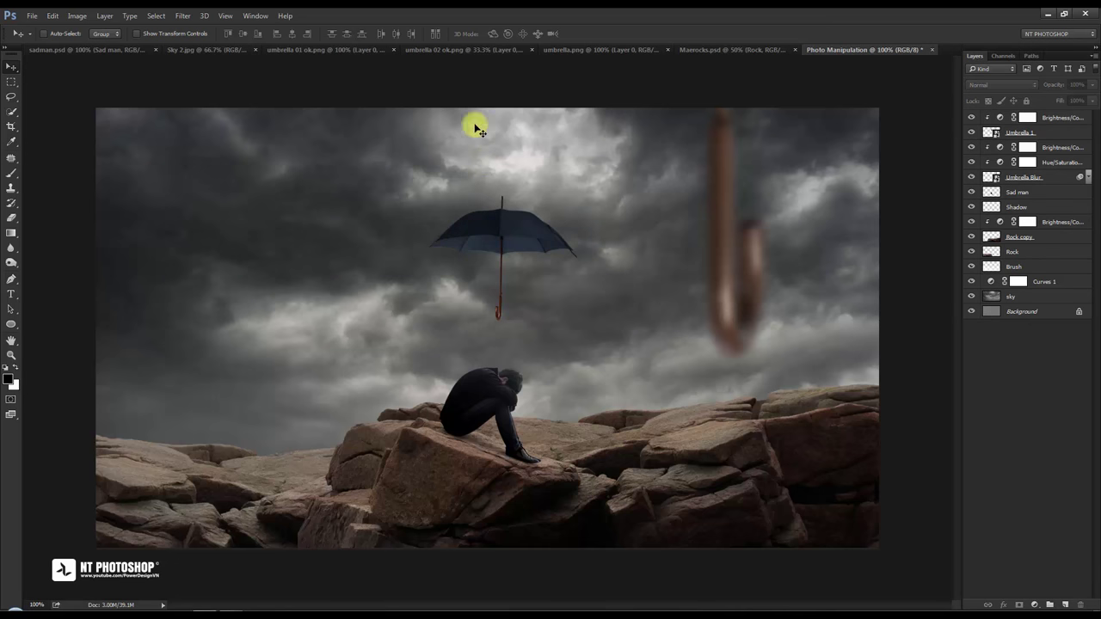
Drag the dark umbrella from umbrella.png into the composite and name its layer Umbrella 2.
{"action": "left_click", "coordinate": [438, 49]}
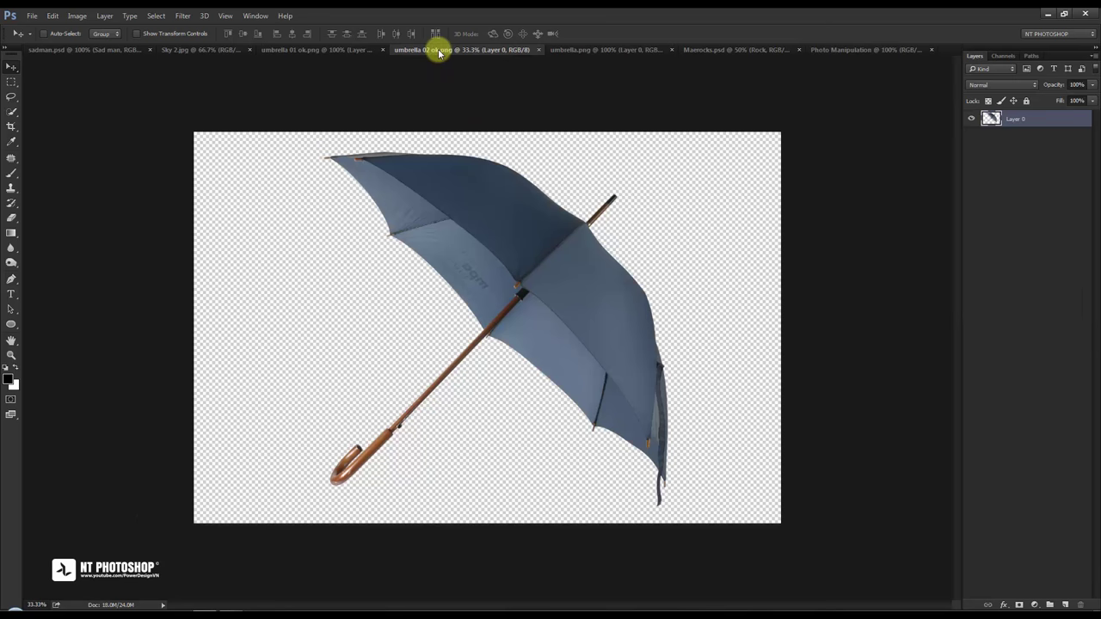
{"action": "left_click", "coordinate": [566, 51]}
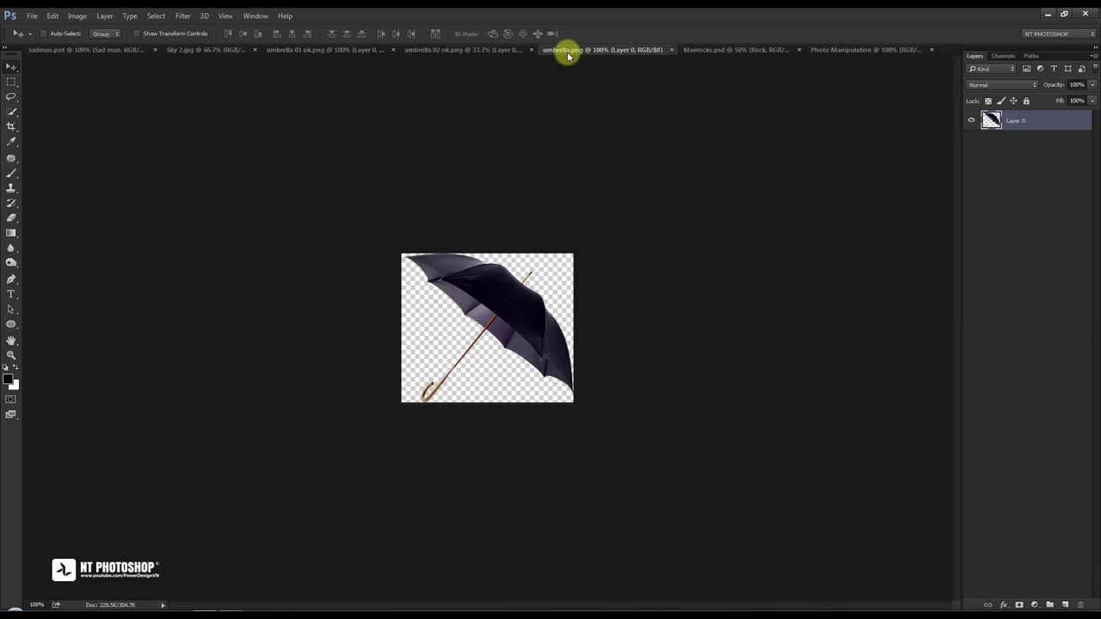
{"action": "mouse_move", "coordinate": [491, 295]}
{"action": "left_mouse_down"}
{"action": "mouse_move", "coordinate": [823, 58]}
{"action": "mouse_move", "coordinate": [347, 244]}
{"action": "left_mouse_up"}
{"action": "double_click", "coordinate": [1022, 119]}
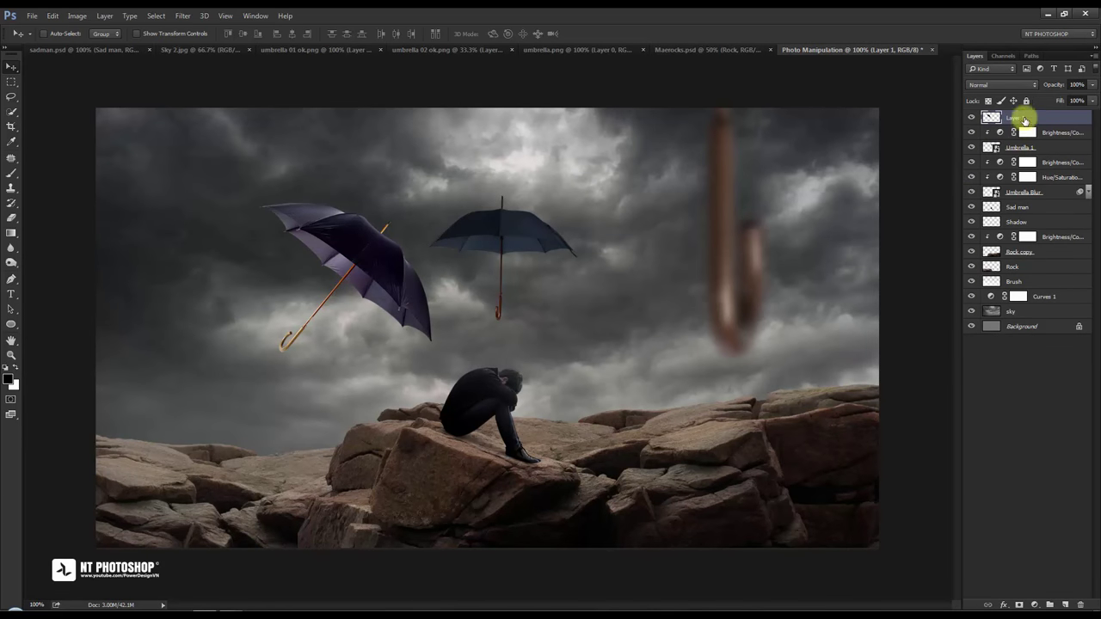
{"action": "double_click", "coordinate": [1022, 118]}
{"action": "type", "text": "Umbrella"}
{"action": "type", "text": " 2"}
{"action": "key", "text": "Return"}
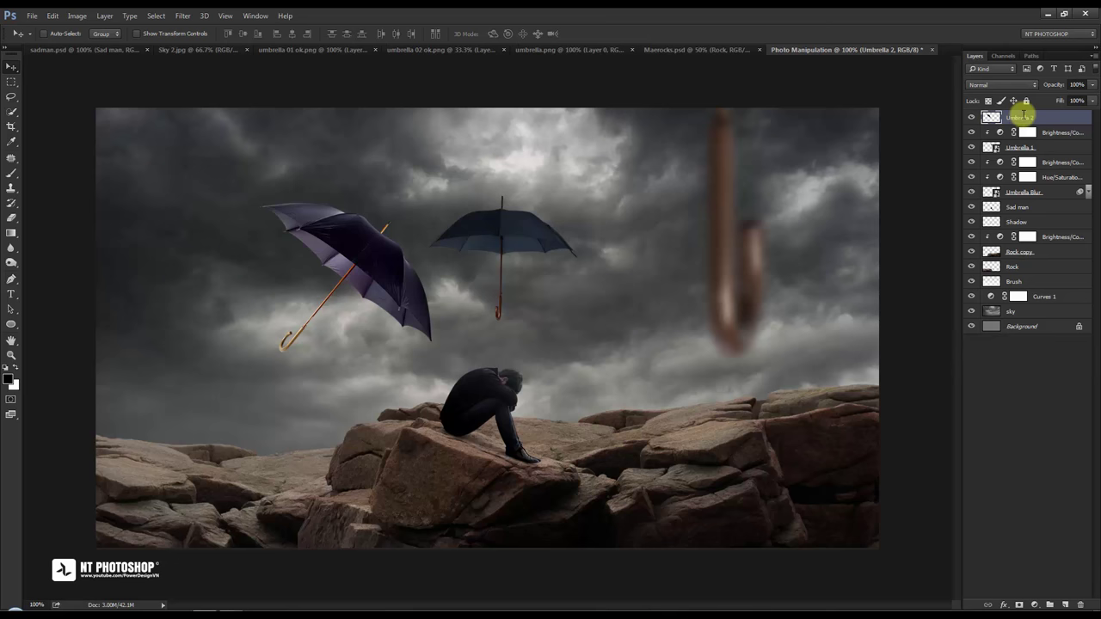
Rotate, flip horizontally, shrink and place Umbrella 2 in the sky left of the central umbrella.
{"action": "key", "text": "ctrl+t"}
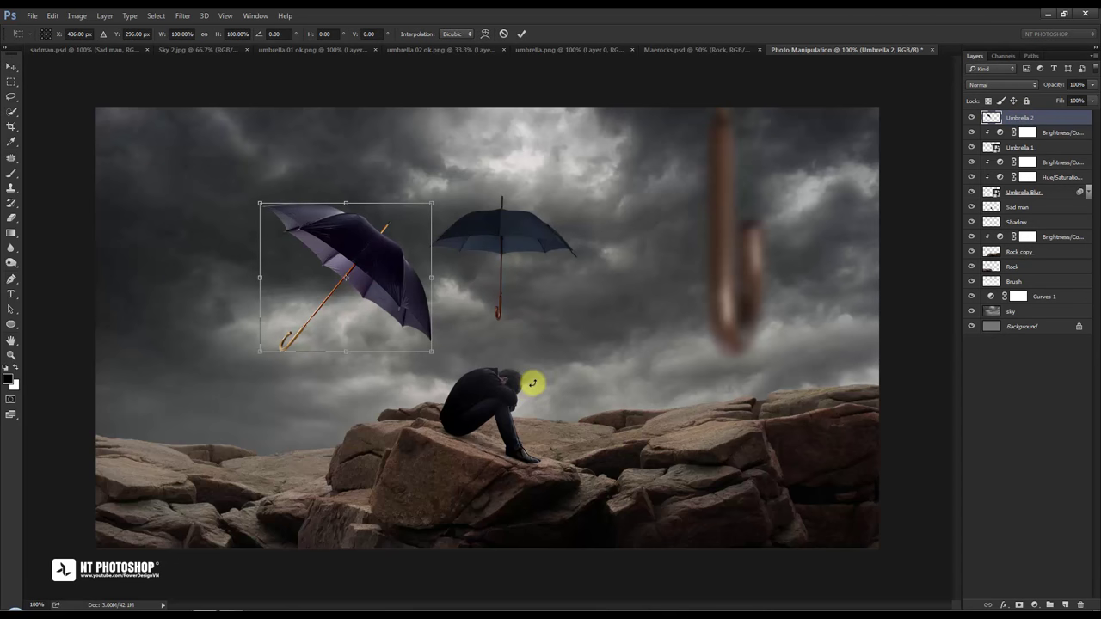
{"action": "left_click_drag", "start_coordinate": [532, 384], "coordinate": [565, 240]}
{"action": "right_click", "coordinate": [373, 240]}
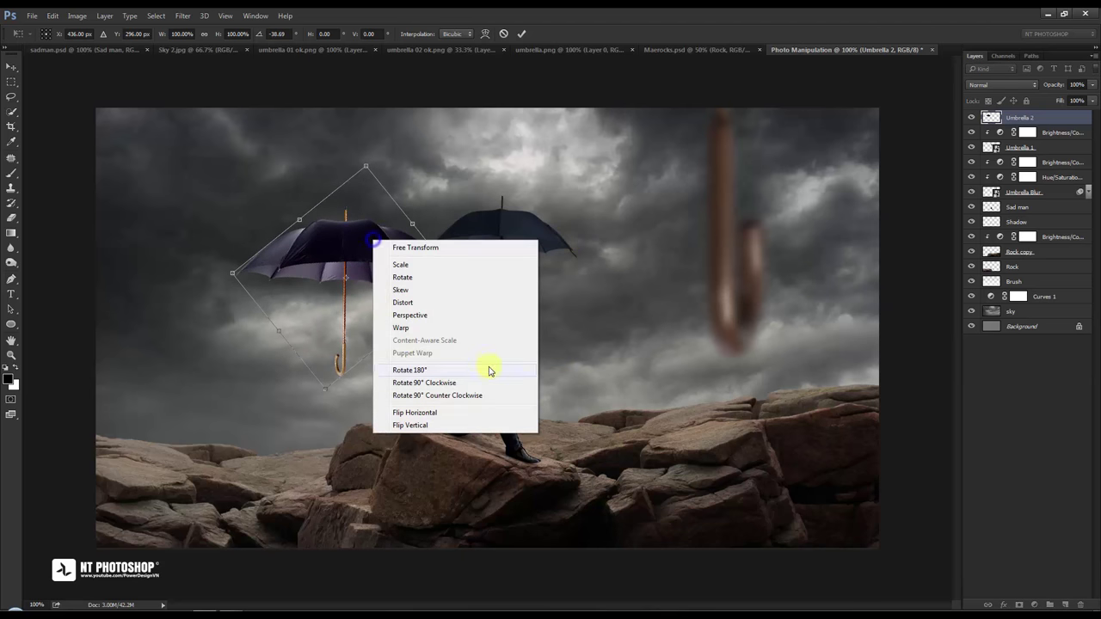
{"action": "left_click", "coordinate": [455, 412]}
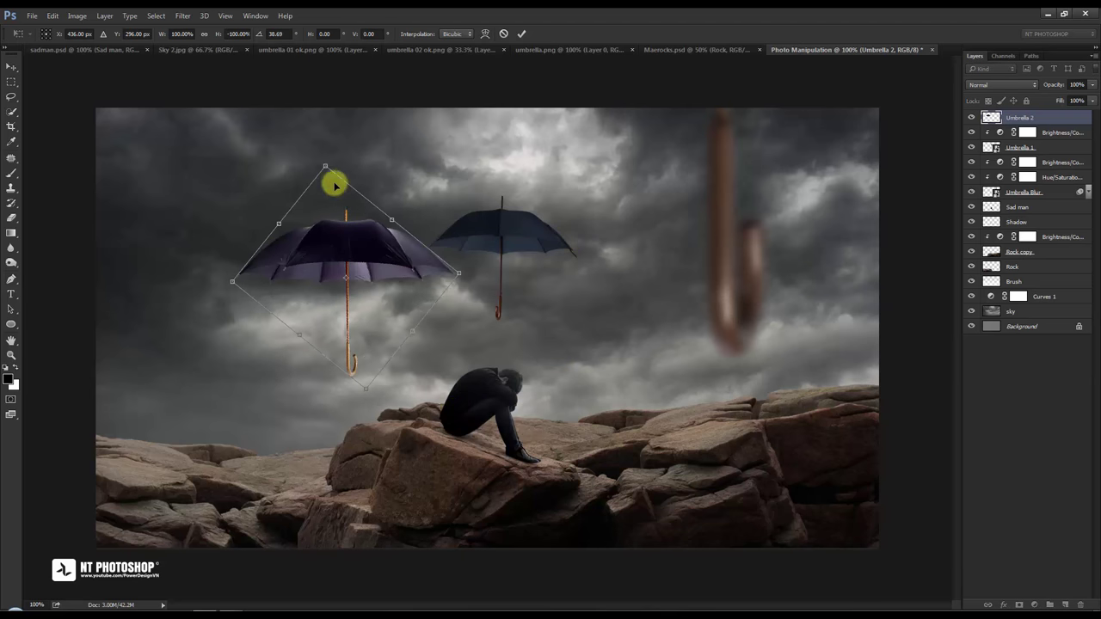
{"action": "left_click_drag", "start_coordinate": [327, 167], "coordinate": [350, 320]}
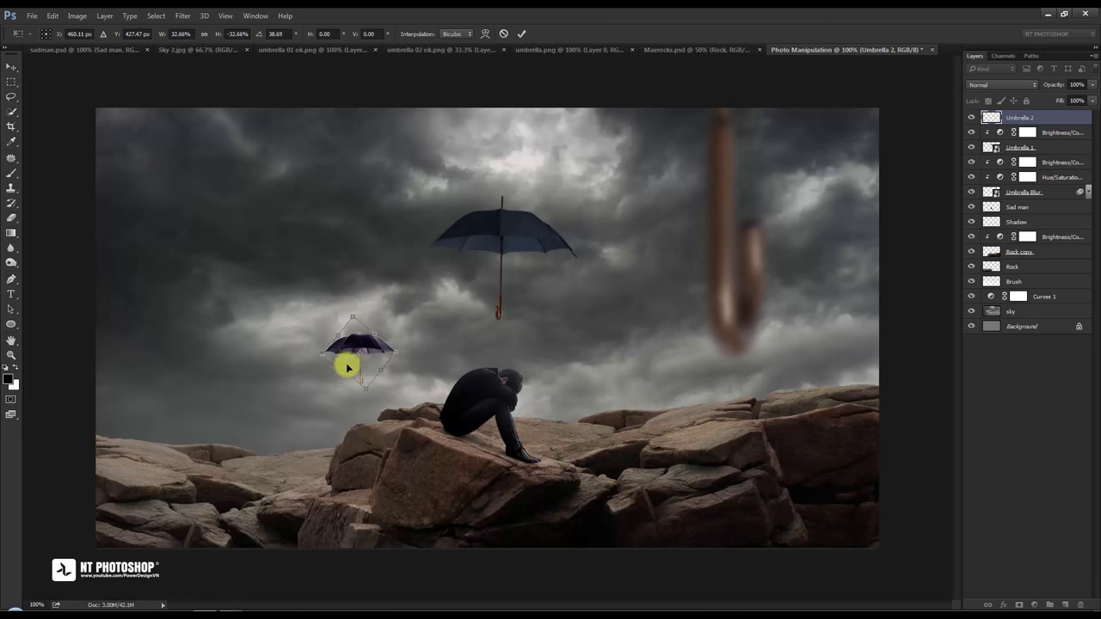
{"action": "mouse_move", "coordinate": [347, 350]}
{"action": "left_mouse_down"}
{"action": "mouse_move", "coordinate": [323, 282]}
{"action": "mouse_move", "coordinate": [325, 301]}
{"action": "left_mouse_up"}
{"action": "left_click_drag", "start_coordinate": [326, 263], "coordinate": [330, 279]}
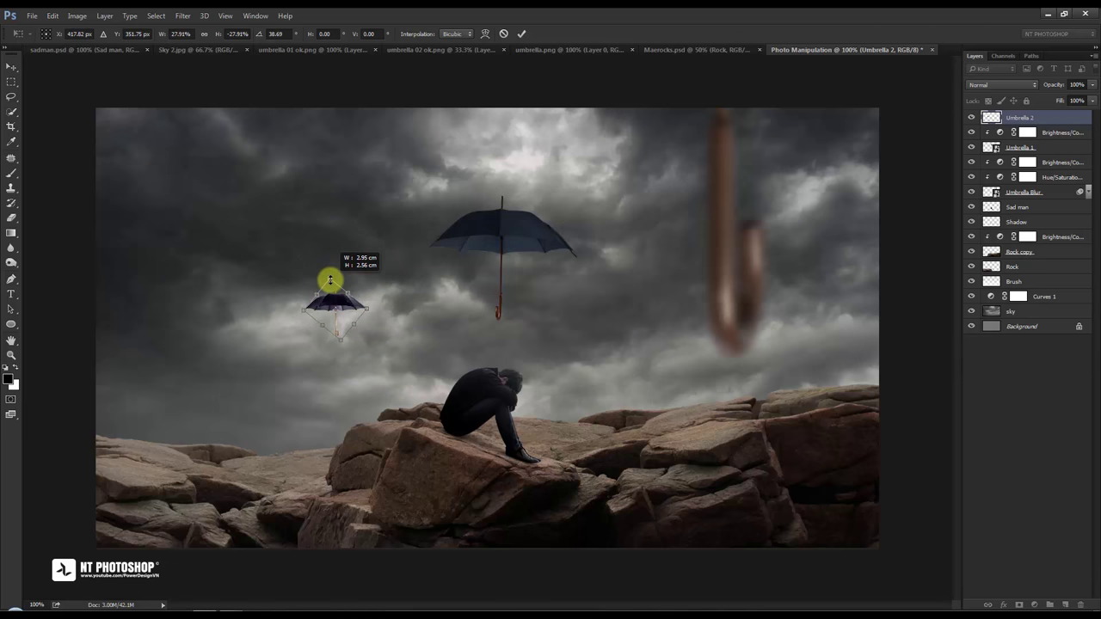
{"action": "left_click", "coordinate": [521, 33]}
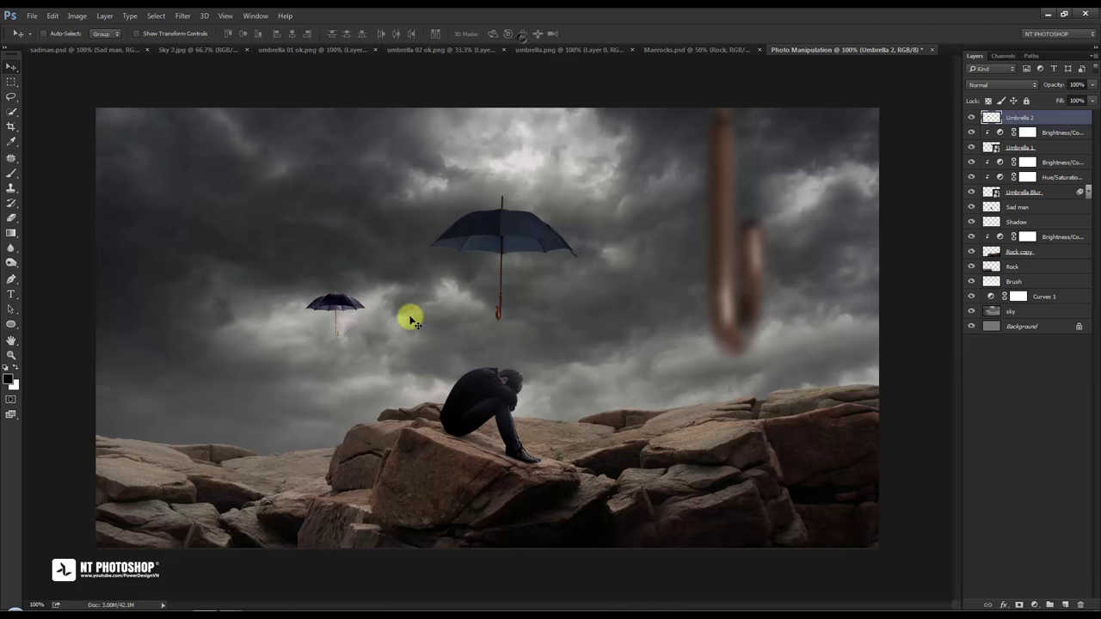
{"action": "left_click_drag", "start_coordinate": [326, 312], "coordinate": [341, 301]}
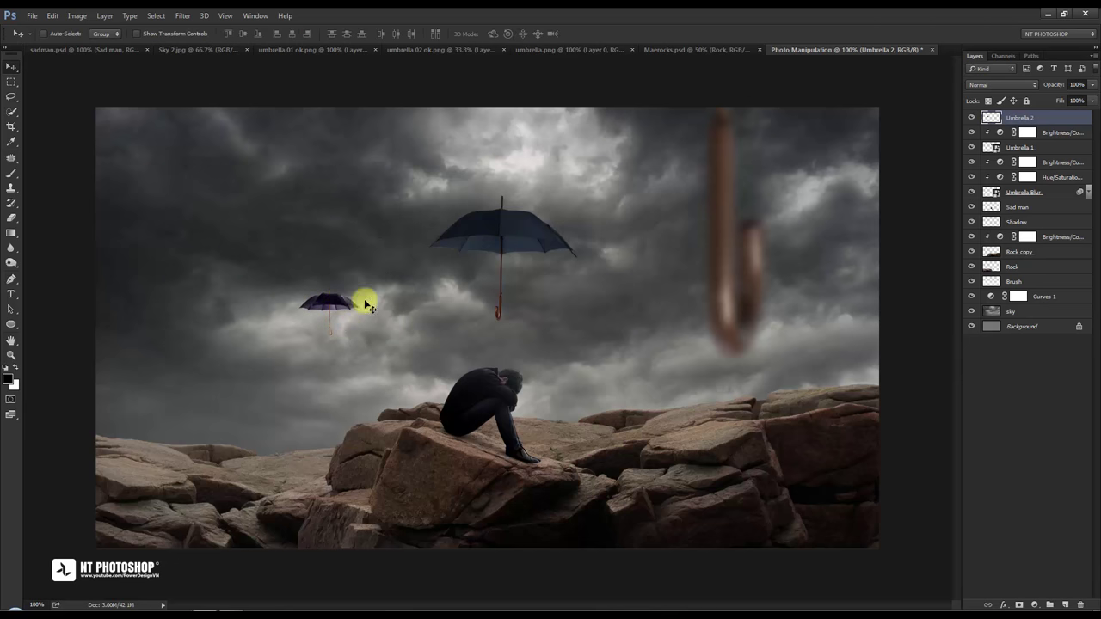
Add a Brightness/Contrast adjustment clipped to Umbrella 2 with contrast set to -50.
{"action": "left_click", "coordinate": [1034, 604]}
{"action": "left_click", "coordinate": [1030, 395]}
{"action": "left_click", "coordinate": [1030, 394]}
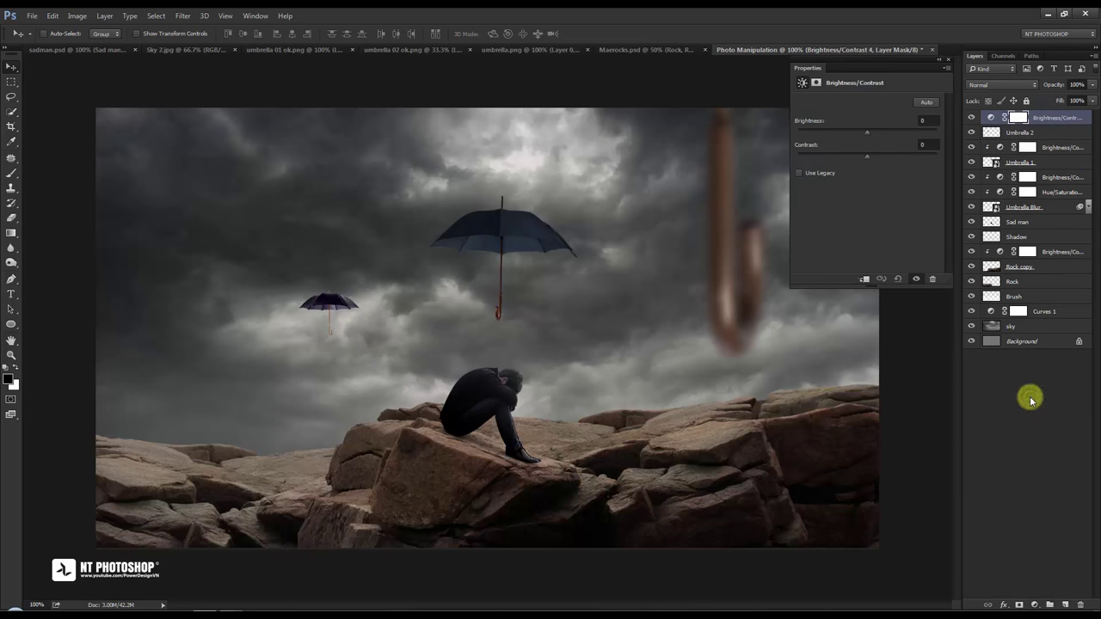
{"action": "left_click", "coordinate": [863, 278]}
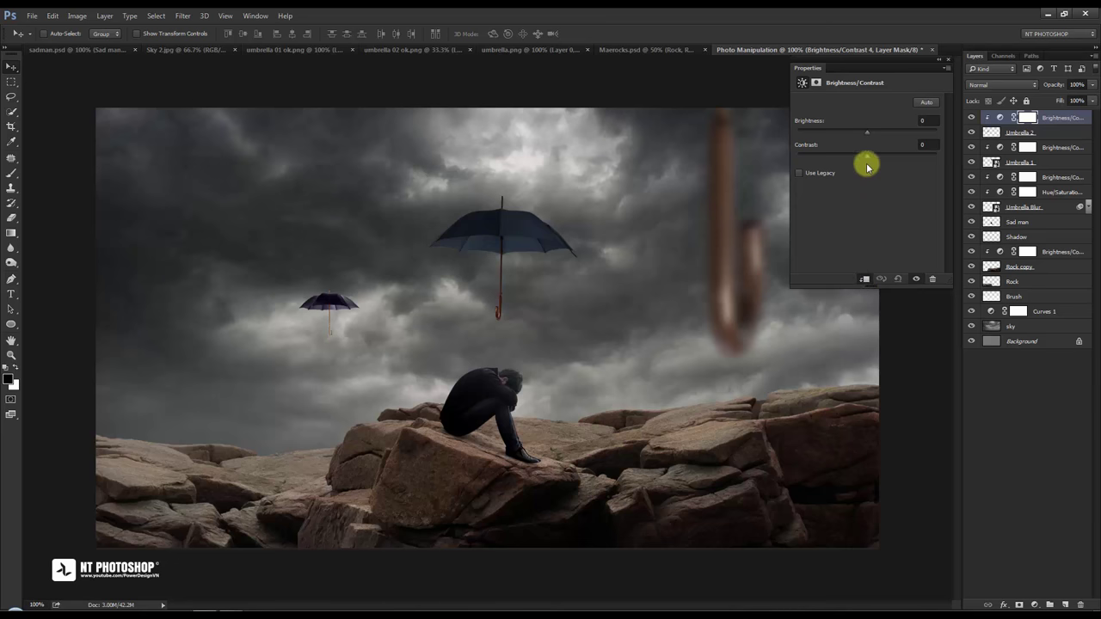
{"action": "left_click_drag", "start_coordinate": [867, 156], "coordinate": [787, 159]}
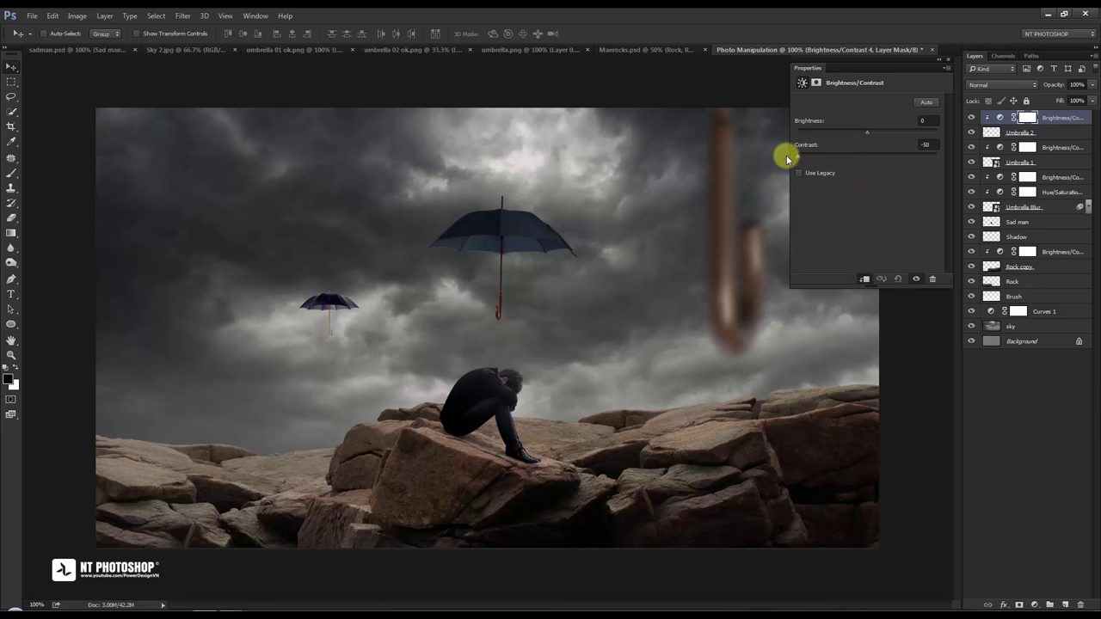
{"action": "left_click", "coordinate": [948, 59]}
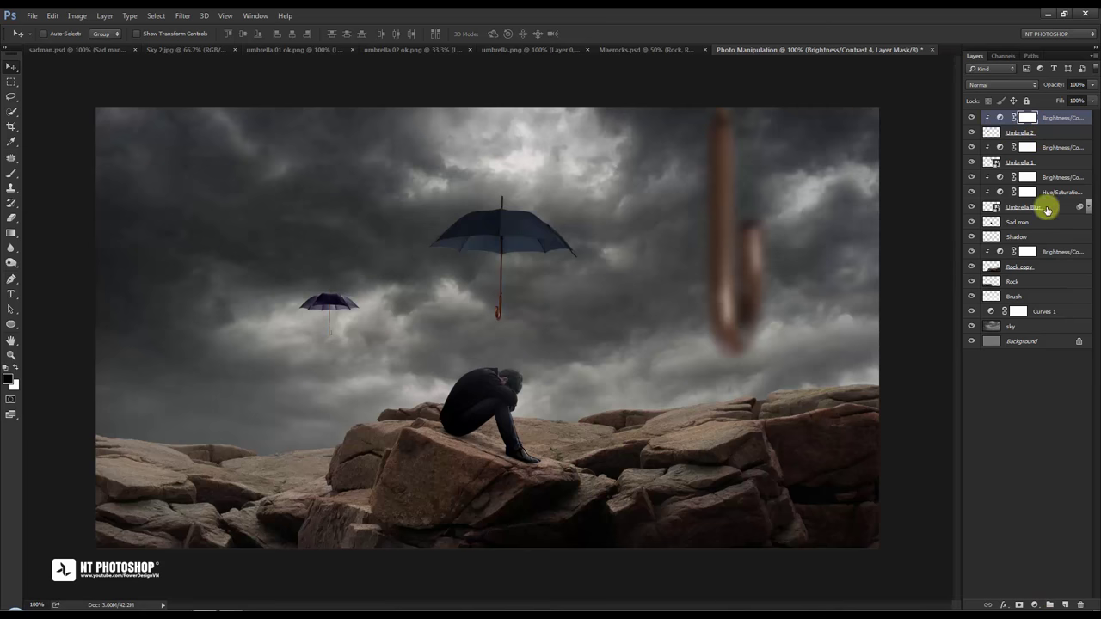
{"action": "left_click", "coordinate": [1043, 133]}
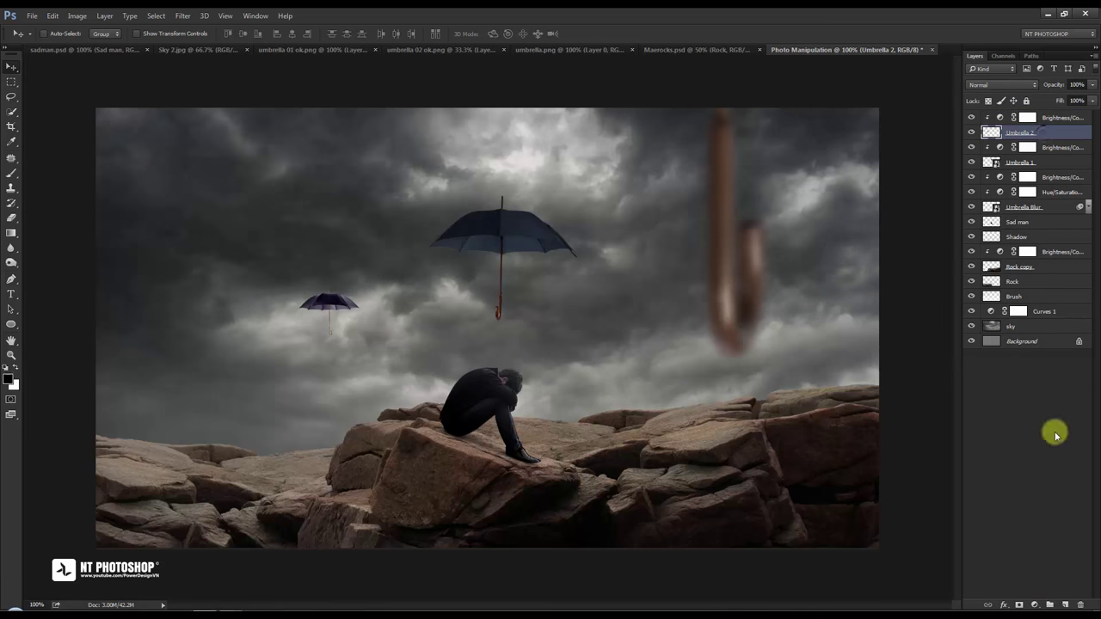
Add a new layer named color above Umbrella 2 and sample a grey from the sky.
{"action": "left_click", "coordinate": [1065, 604]}
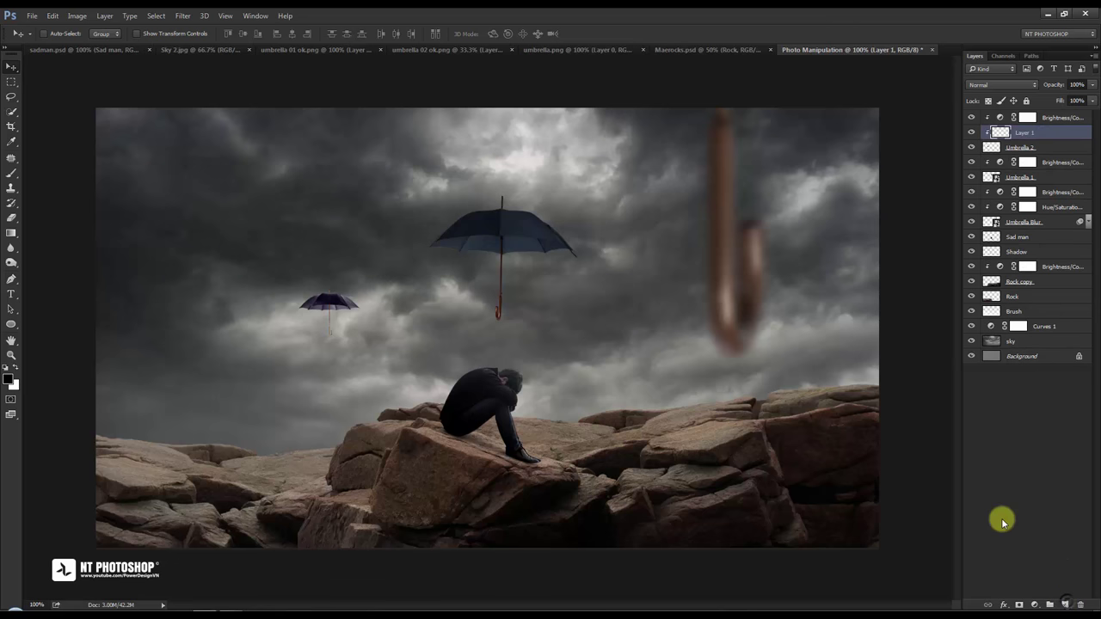
{"action": "double_click", "coordinate": [1029, 133]}
{"action": "type", "text": "color"}
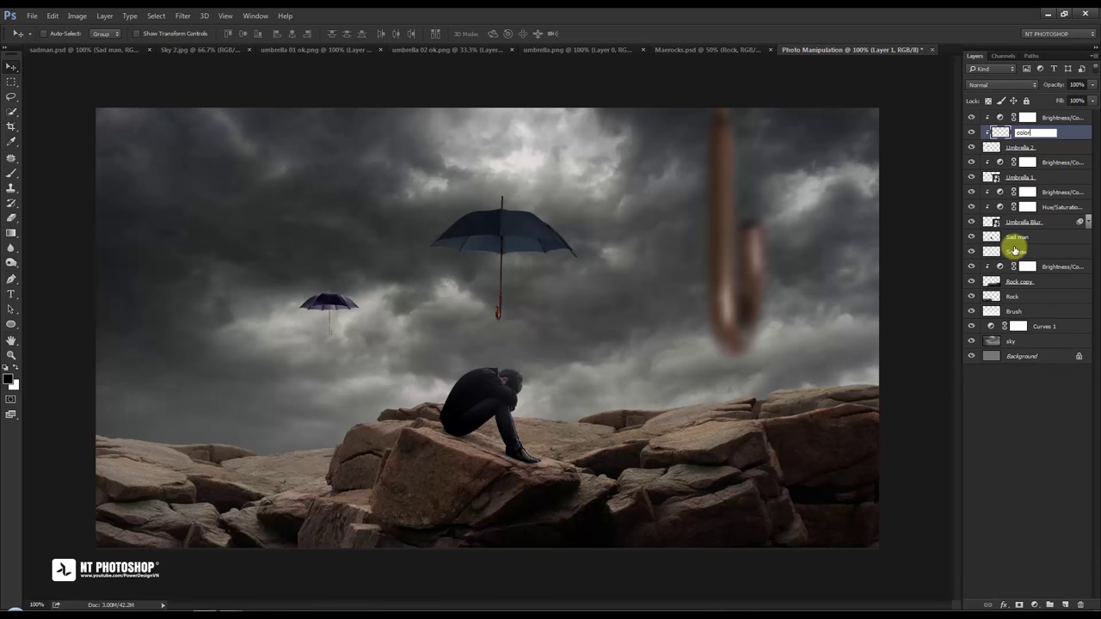
{"action": "key", "text": "Return"}
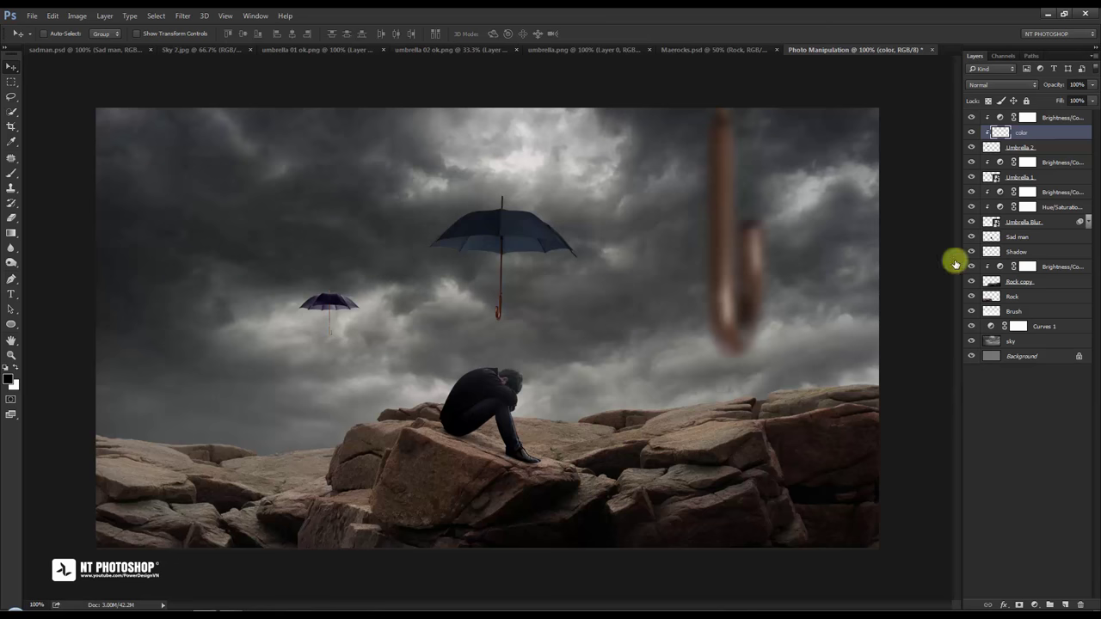
{"action": "left_click", "coordinate": [11, 142]}
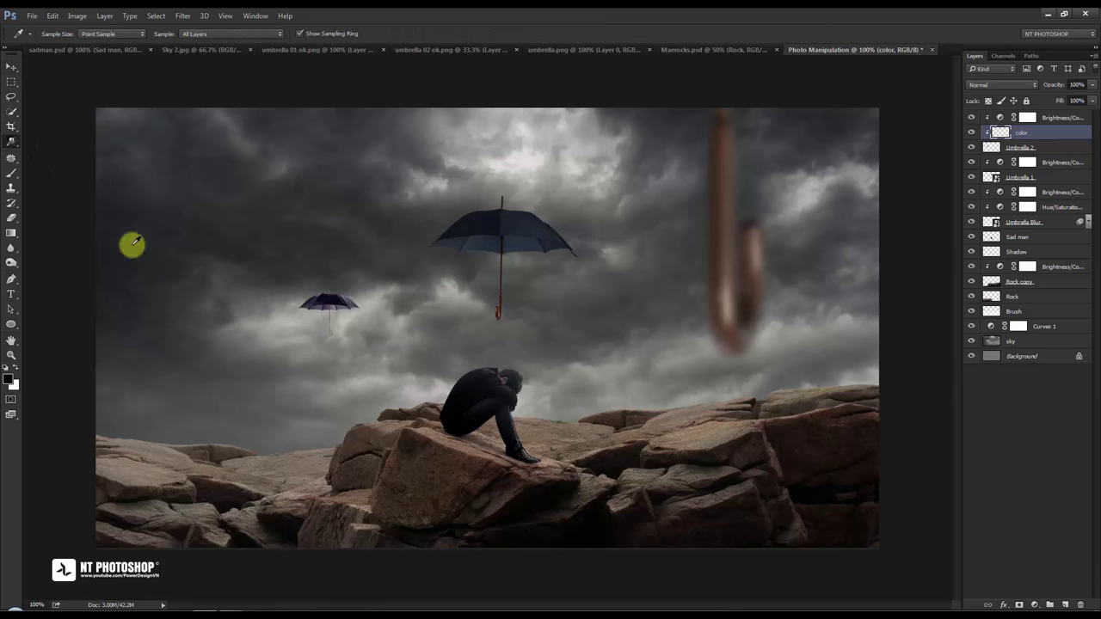
{"action": "left_click", "coordinate": [265, 350]}
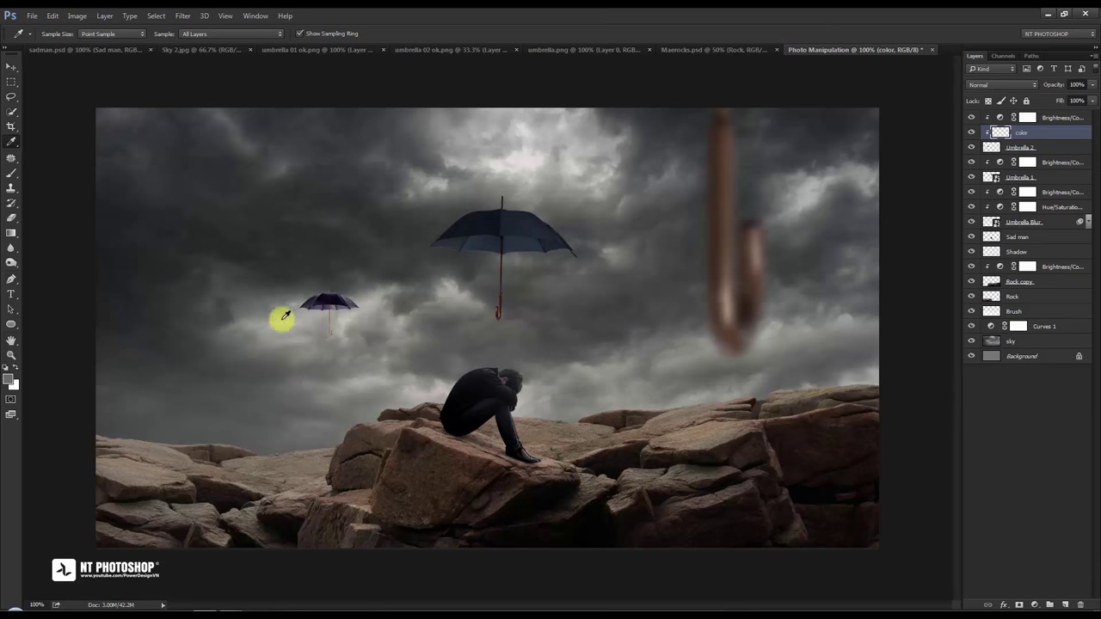
Paint the sampled grey over the small umbrella with a soft round brush at 100% opacity.
{"action": "left_click", "coordinate": [11, 175]}
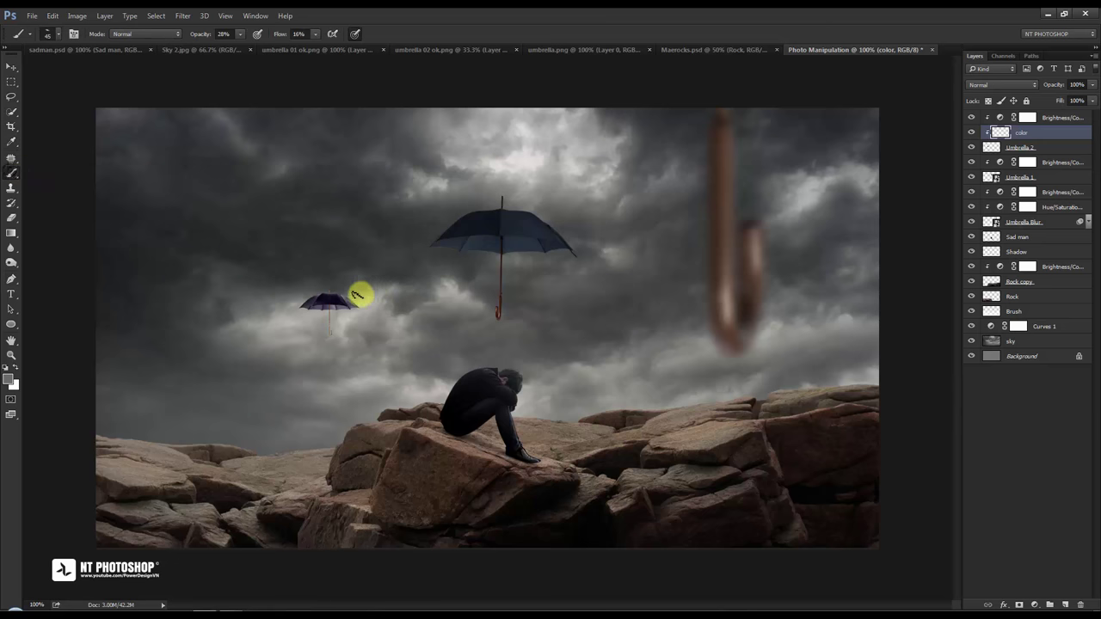
{"action": "right_click", "coordinate": [361, 263]}
{"action": "left_click", "coordinate": [396, 363]}
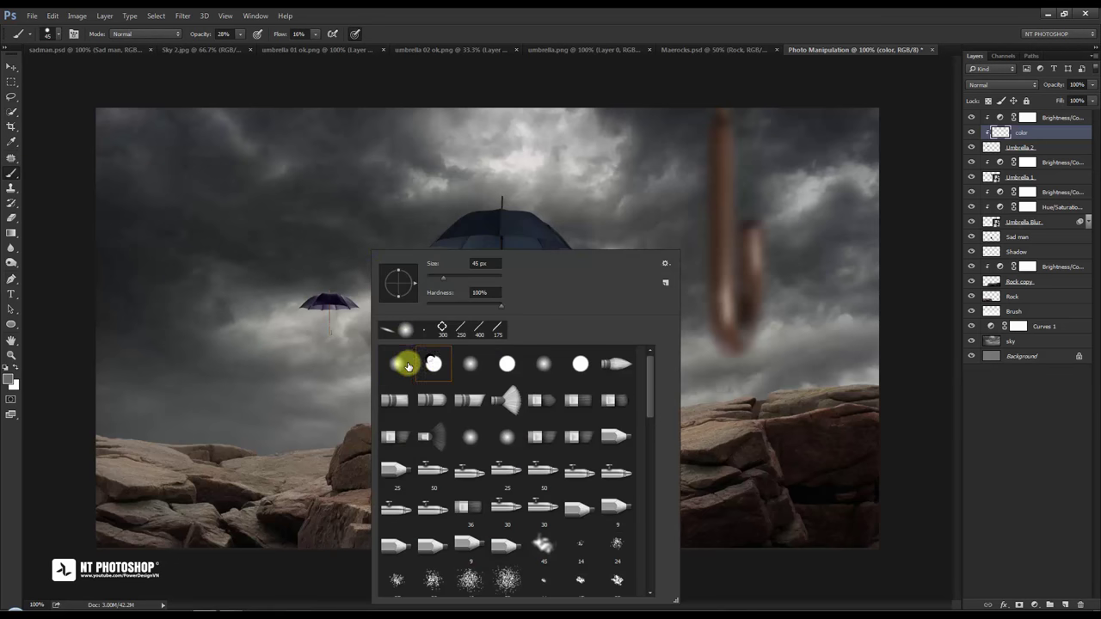
{"action": "left_click", "coordinate": [338, 316]}
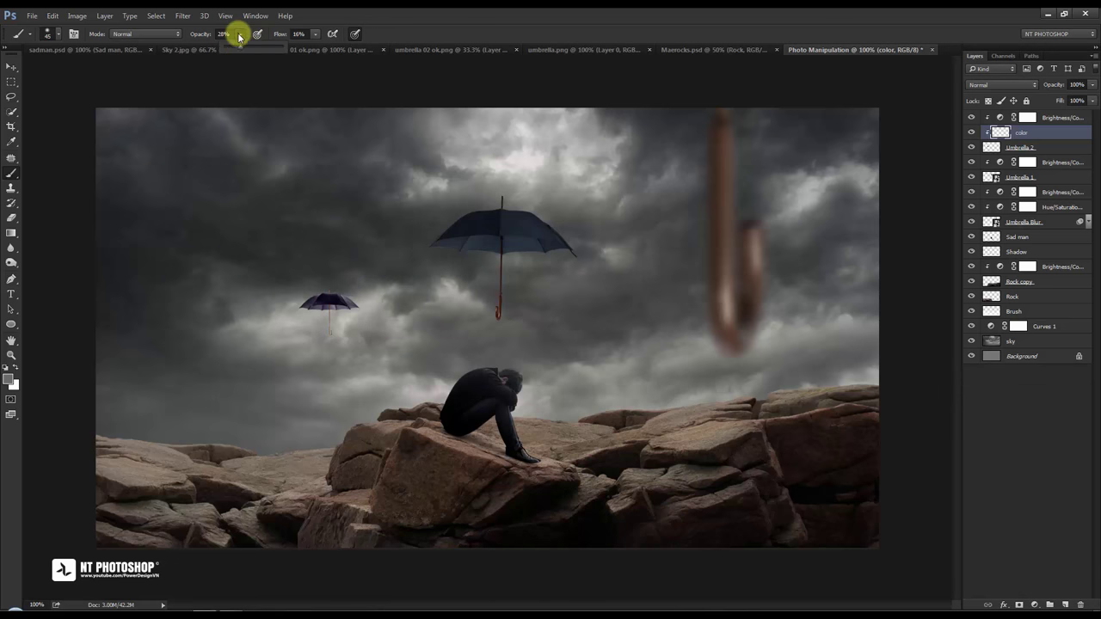
{"action": "mouse_move", "coordinate": [240, 33]}
{"action": "left_mouse_down"}
{"action": "mouse_move", "coordinate": [295, 55]}
{"action": "mouse_move", "coordinate": [401, 57]}
{"action": "left_mouse_up"}
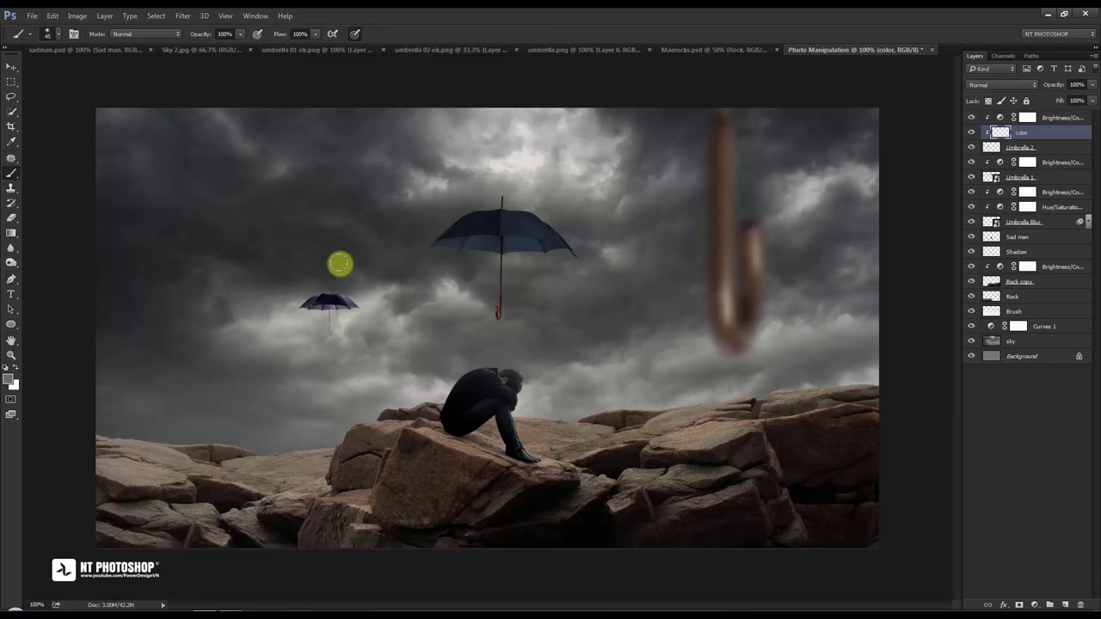
{"action": "mouse_move", "coordinate": [339, 264]}
{"action": "left_mouse_down"}
{"action": "mouse_move", "coordinate": [335, 305]}
{"action": "mouse_move", "coordinate": [269, 307]}
{"action": "mouse_move", "coordinate": [283, 263]}
{"action": "left_mouse_up"}
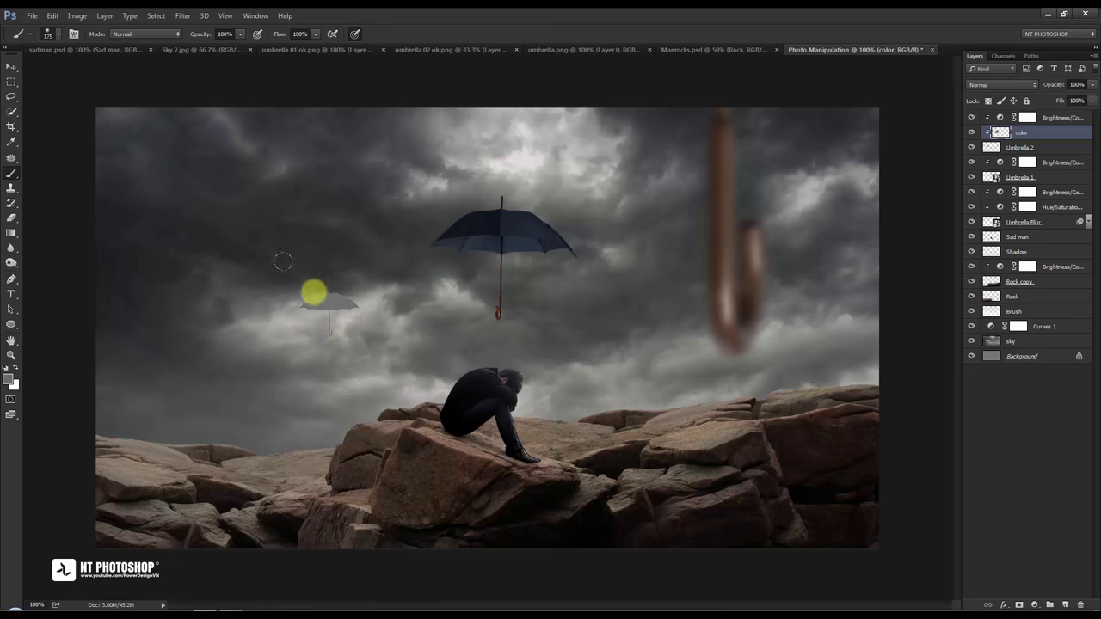
Move the color layer to the top and set its opacity to about 53%.
{"action": "left_click_drag", "start_coordinate": [1094, 85], "coordinate": [1053, 101]}
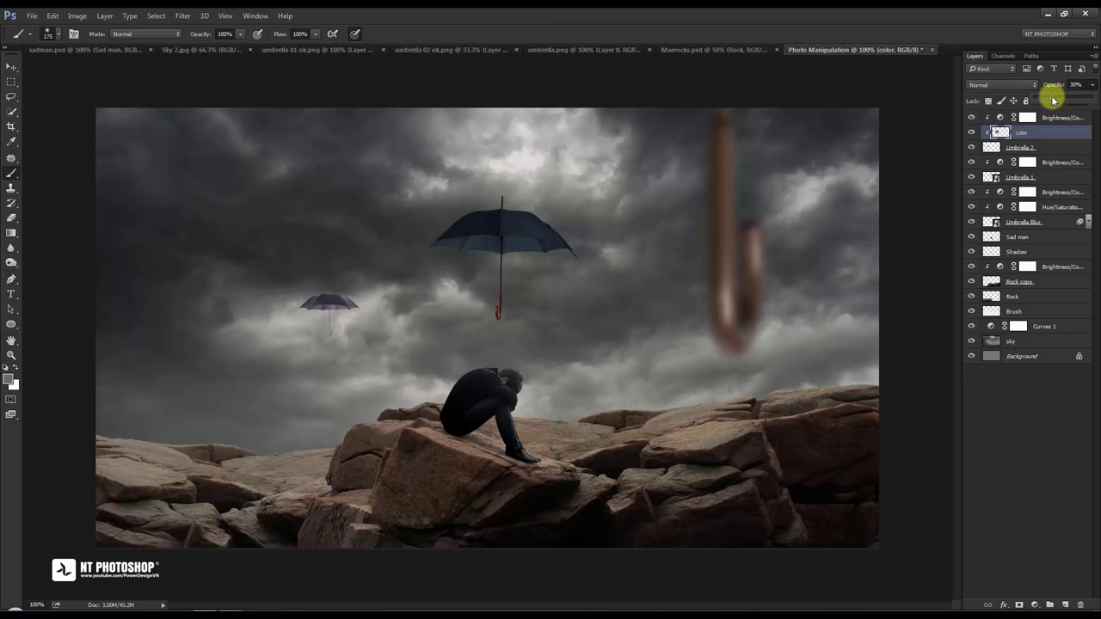
{"action": "left_click", "coordinate": [971, 133]}
{"action": "left_click", "coordinate": [972, 133]}
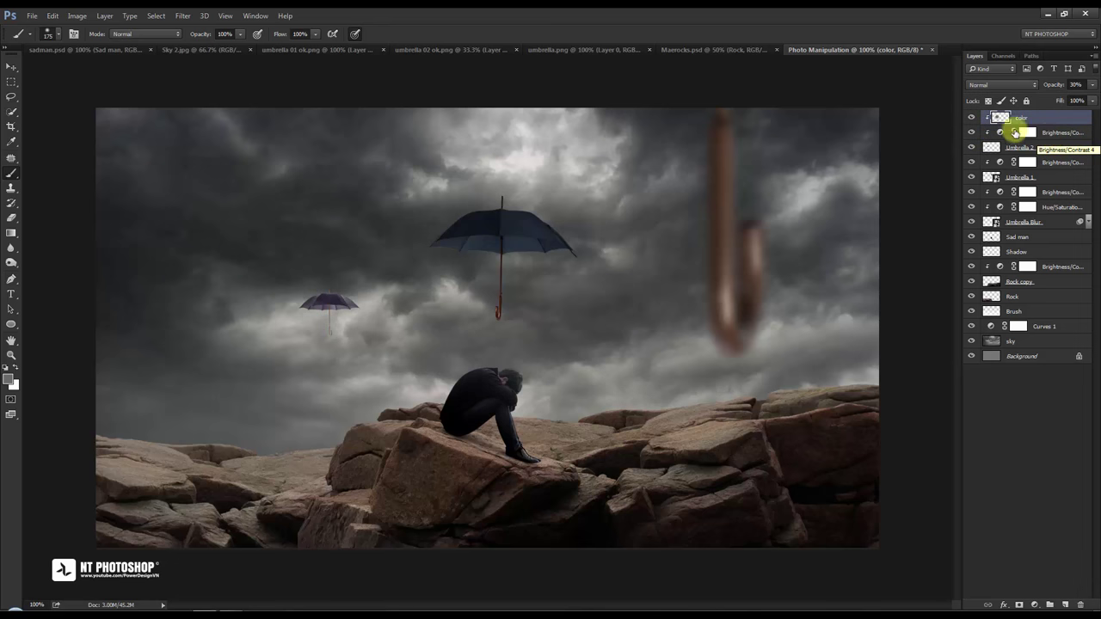
{"action": "left_click_drag", "start_coordinate": [1051, 138], "coordinate": [971, 118]}
{"action": "left_click", "coordinate": [970, 117]}
{"action": "left_click", "coordinate": [971, 118]}
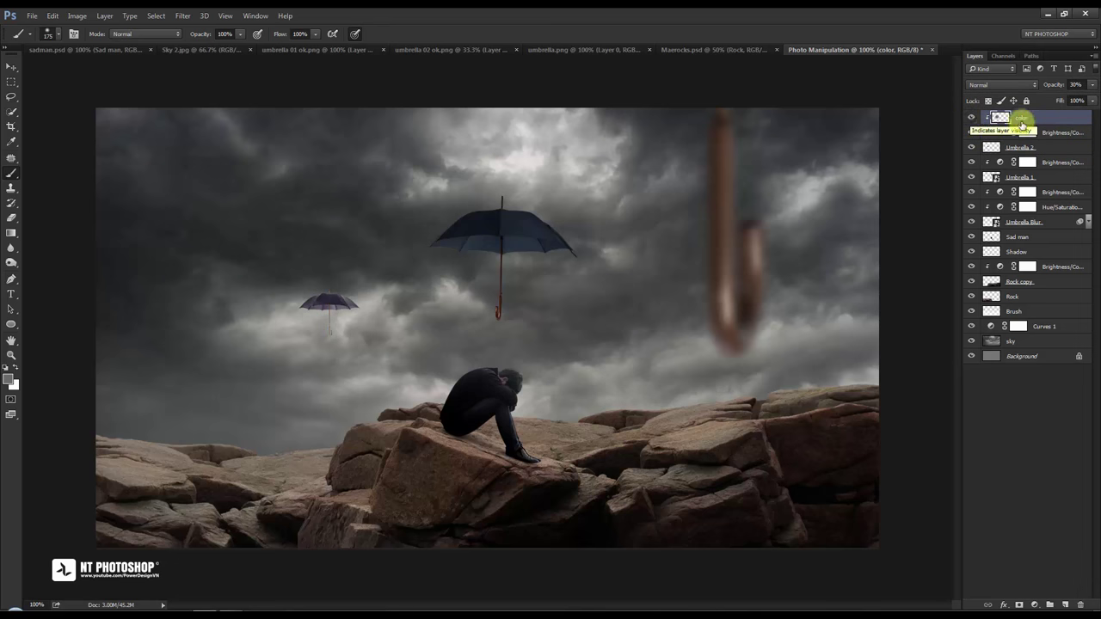
{"action": "left_click", "coordinate": [1090, 85]}
{"action": "left_click_drag", "start_coordinate": [1055, 97], "coordinate": [1071, 99]}
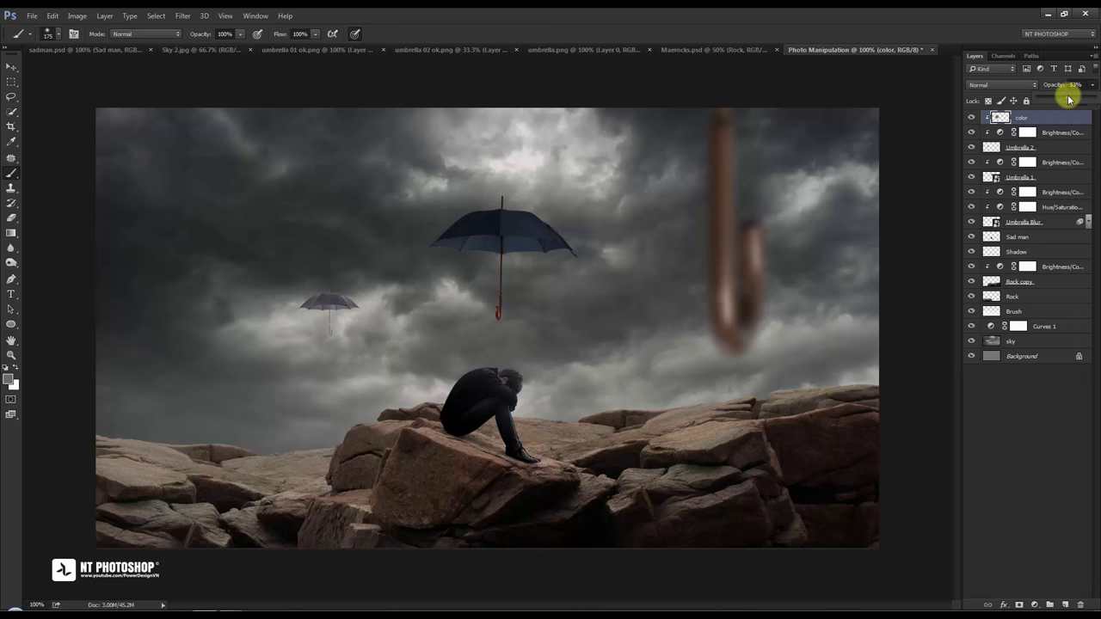
{"action": "left_click", "coordinate": [16, 68]}
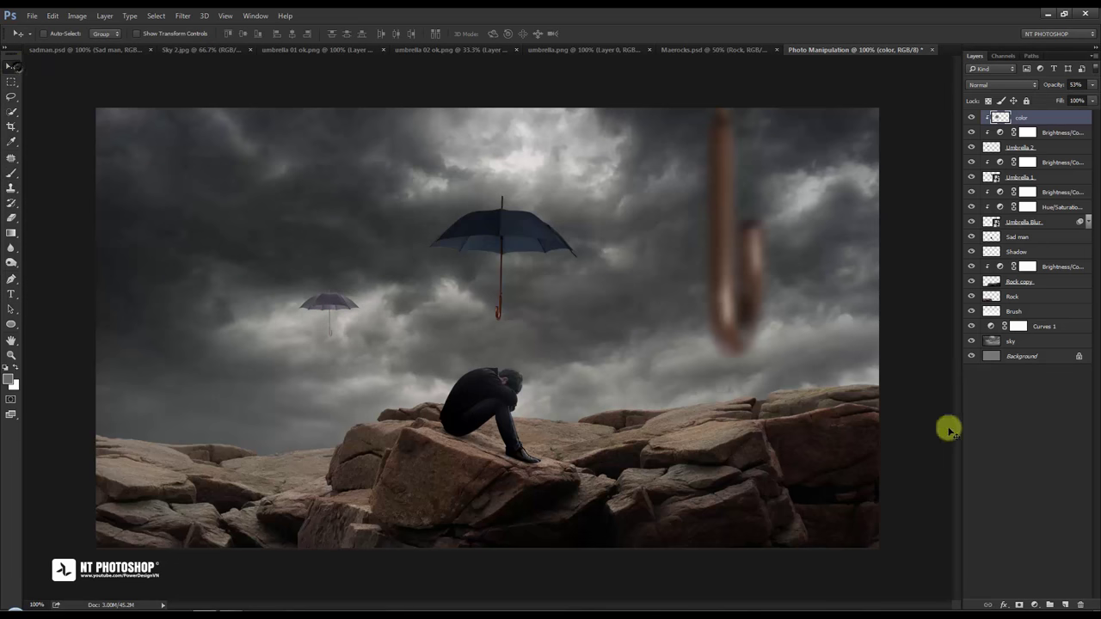
Drag the black umbrella from umbrella 01 ok.png into the composite as layer Umbrella 3.
{"action": "left_click", "coordinate": [1022, 421]}
{"action": "left_click", "coordinate": [318, 51]}
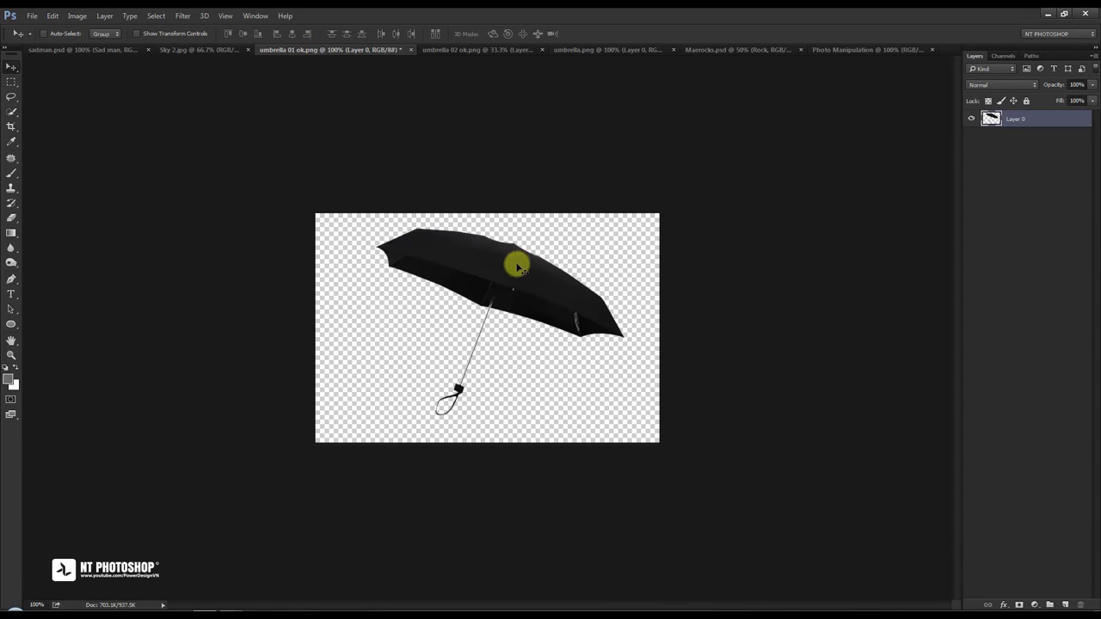
{"action": "mouse_move", "coordinate": [516, 263]}
{"action": "left_mouse_down"}
{"action": "mouse_move", "coordinate": [833, 57]}
{"action": "mouse_move", "coordinate": [706, 232]}
{"action": "mouse_move", "coordinate": [597, 285]}
{"action": "mouse_move", "coordinate": [656, 197]}
{"action": "mouse_move", "coordinate": [650, 189]}
{"action": "left_mouse_up"}
{"action": "double_click", "coordinate": [1018, 117]}
{"action": "type", "text": "Umbrella 3"}
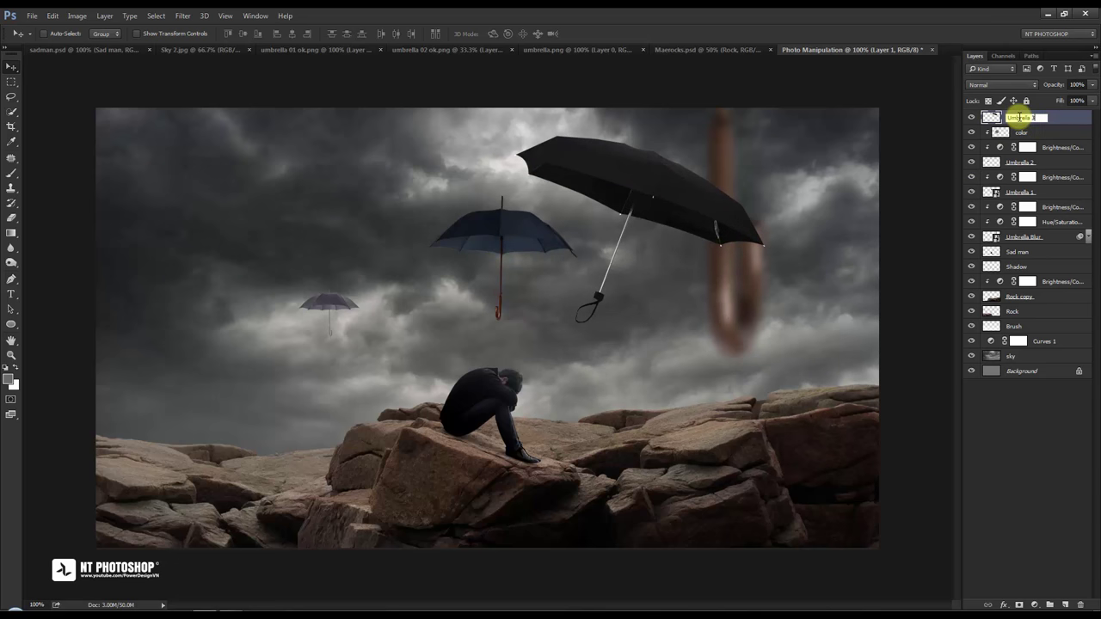
{"action": "key", "text": "Return"}
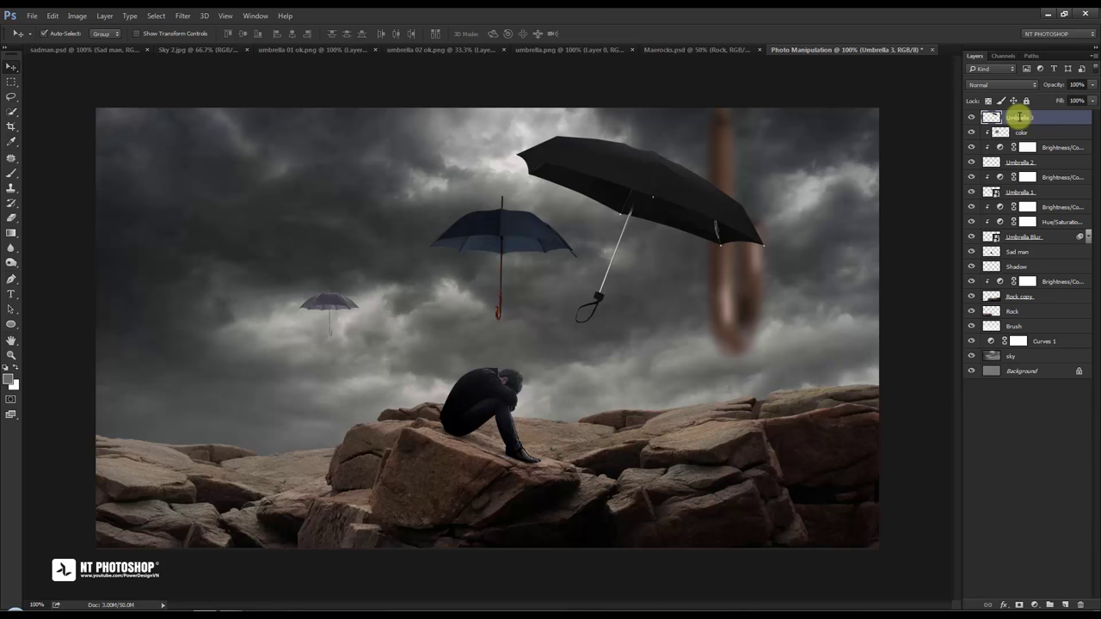
{"action": "key", "text": "ctrl+t"}
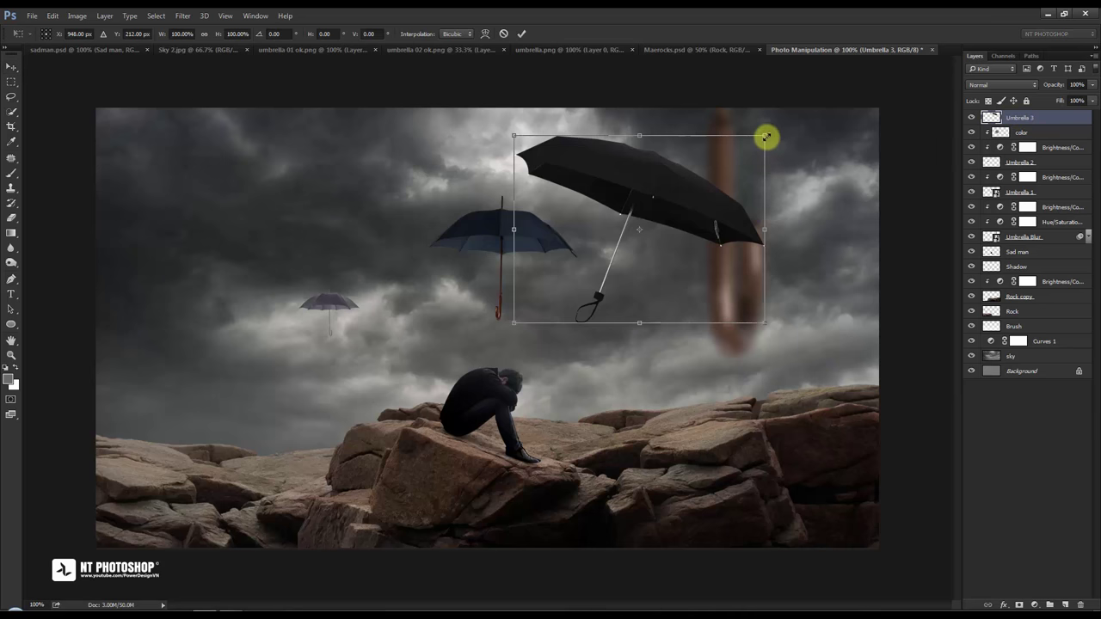
Shrink, tilt and place Umbrella 3 in the sky right of centre.
{"action": "left_click_drag", "start_coordinate": [765, 137], "coordinate": [571, 294]}
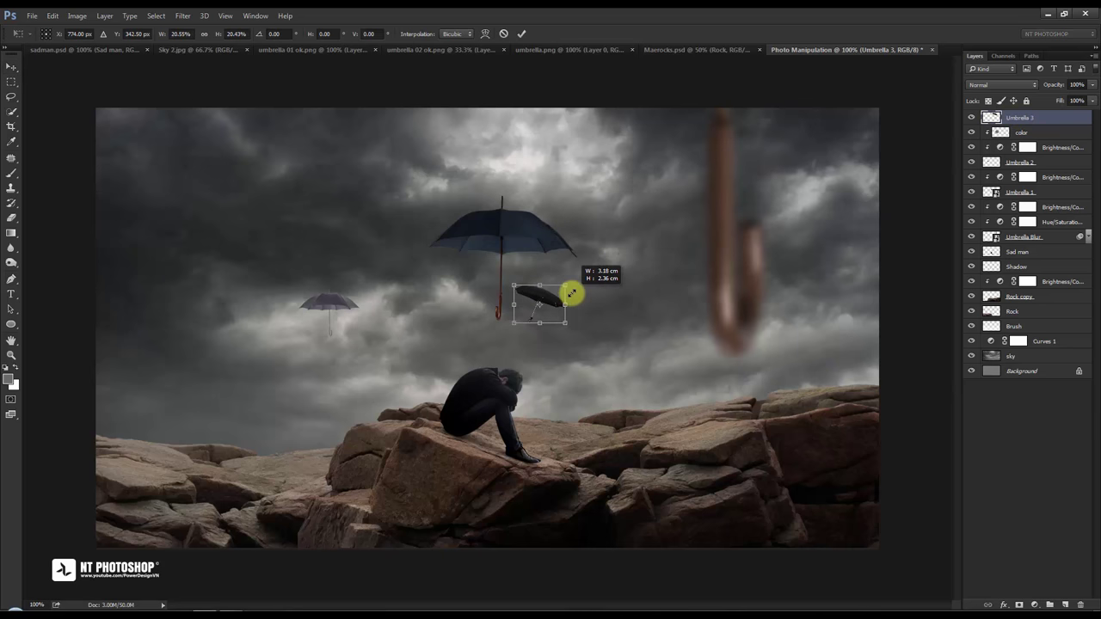
{"action": "left_click_drag", "start_coordinate": [585, 347], "coordinate": [597, 329]}
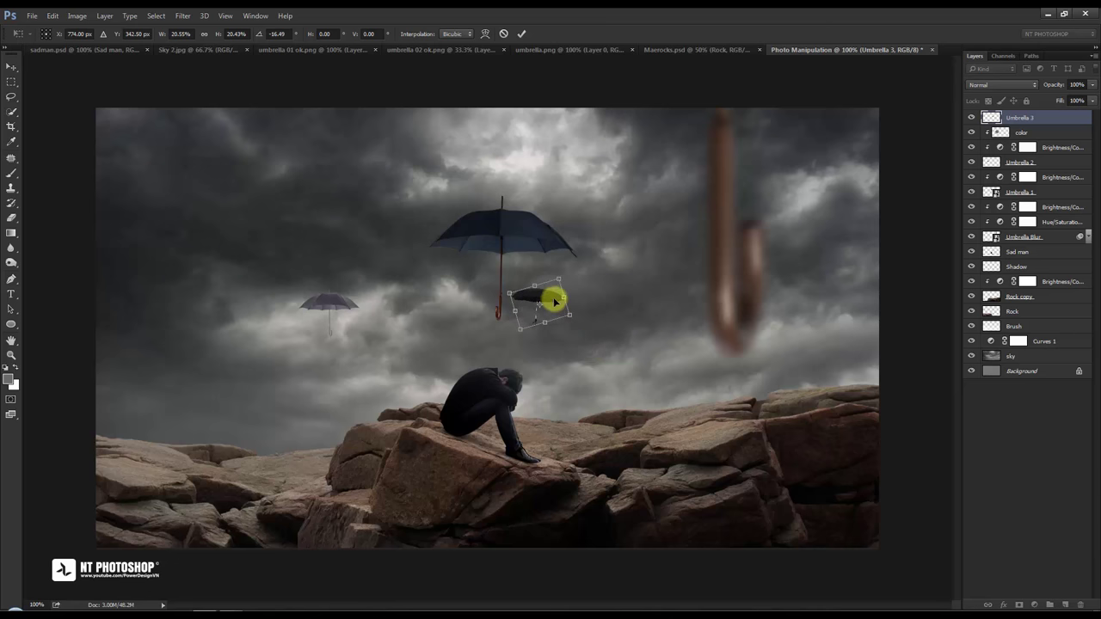
{"action": "left_click_drag", "start_coordinate": [555, 300], "coordinate": [637, 329]}
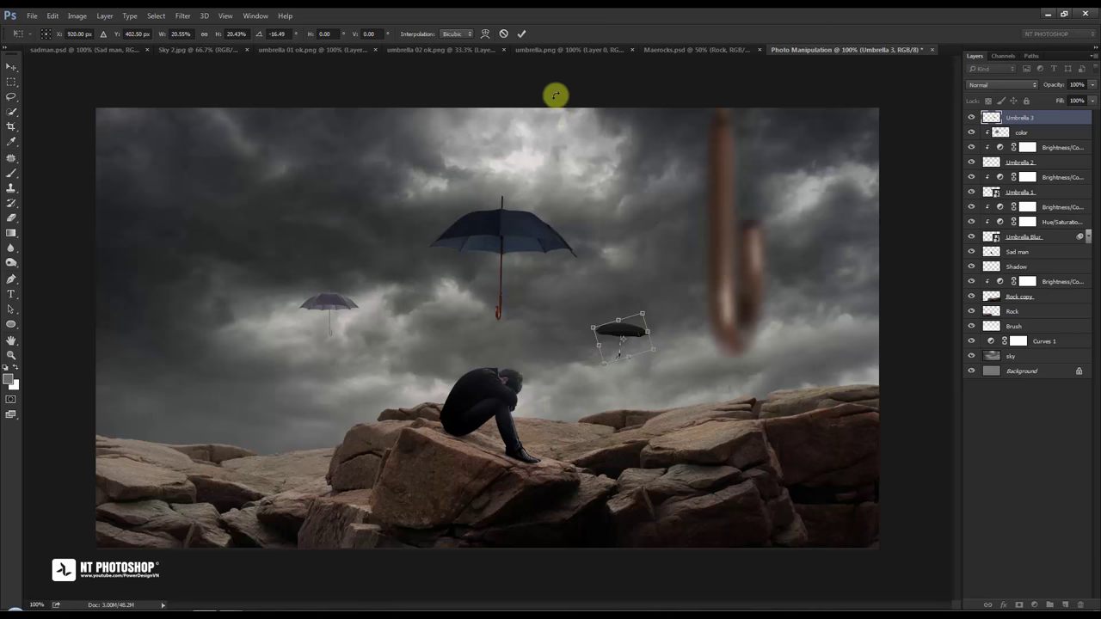
{"action": "left_click", "coordinate": [526, 36]}
Shrink Umbrella 3 further, set it just above the horizon, and fade it to 34% opacity.
{"action": "key", "text": "ctrl+t"}
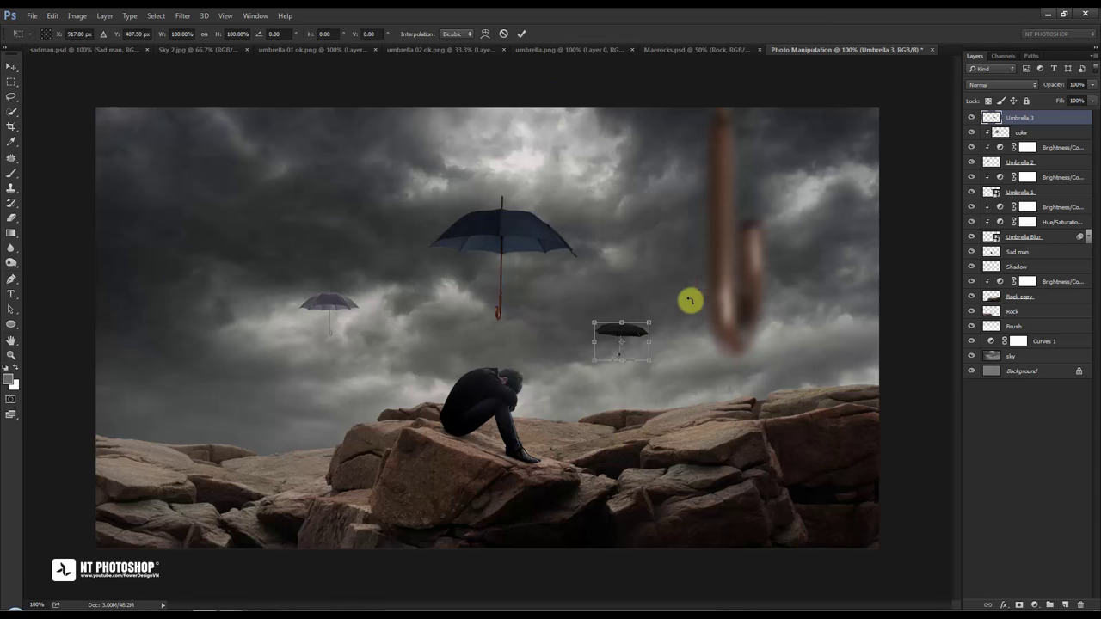
{"action": "mouse_move", "coordinate": [649, 322]}
{"action": "left_mouse_down"}
{"action": "mouse_move", "coordinate": [629, 334]}
{"action": "mouse_move", "coordinate": [654, 363]}
{"action": "left_mouse_up"}
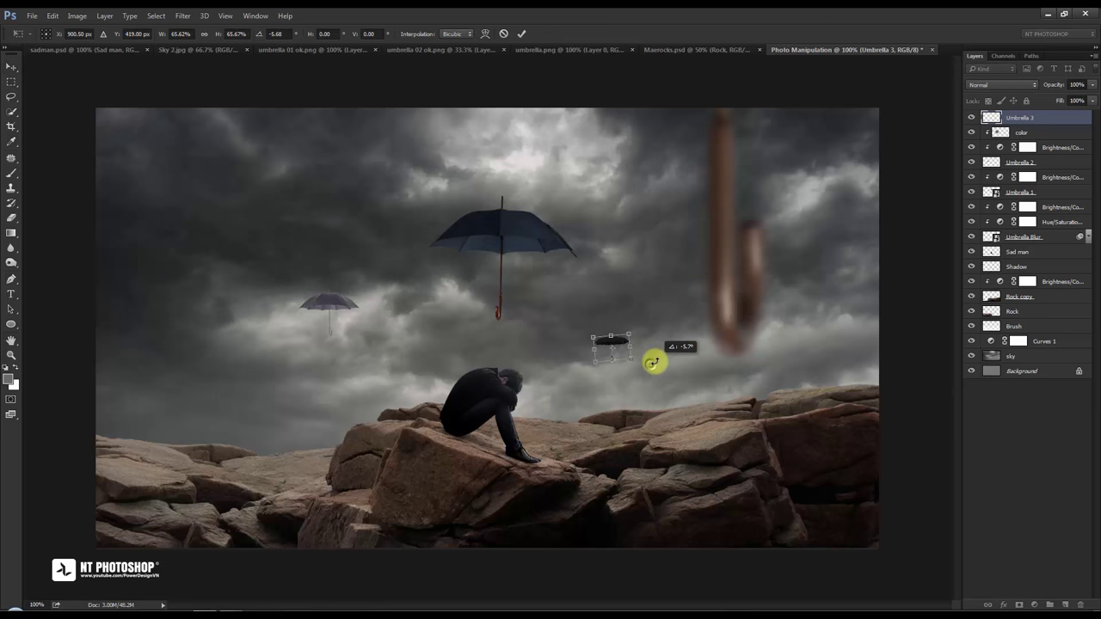
{"action": "left_click", "coordinate": [521, 33]}
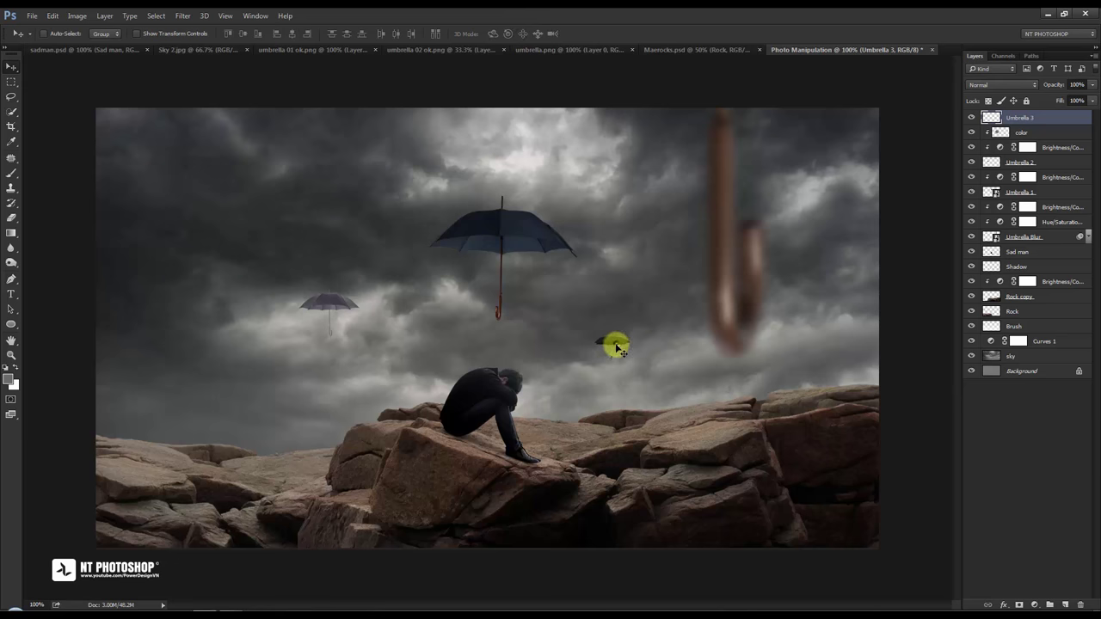
{"action": "left_click_drag", "start_coordinate": [615, 347], "coordinate": [621, 333]}
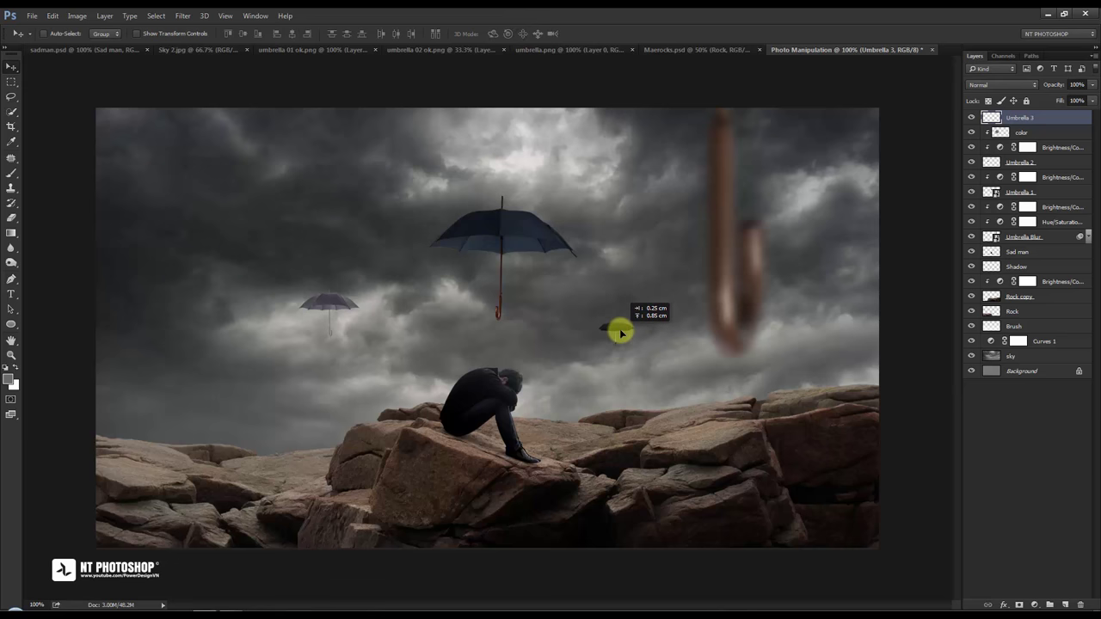
{"action": "left_click_drag", "start_coordinate": [620, 334], "coordinate": [621, 333]}
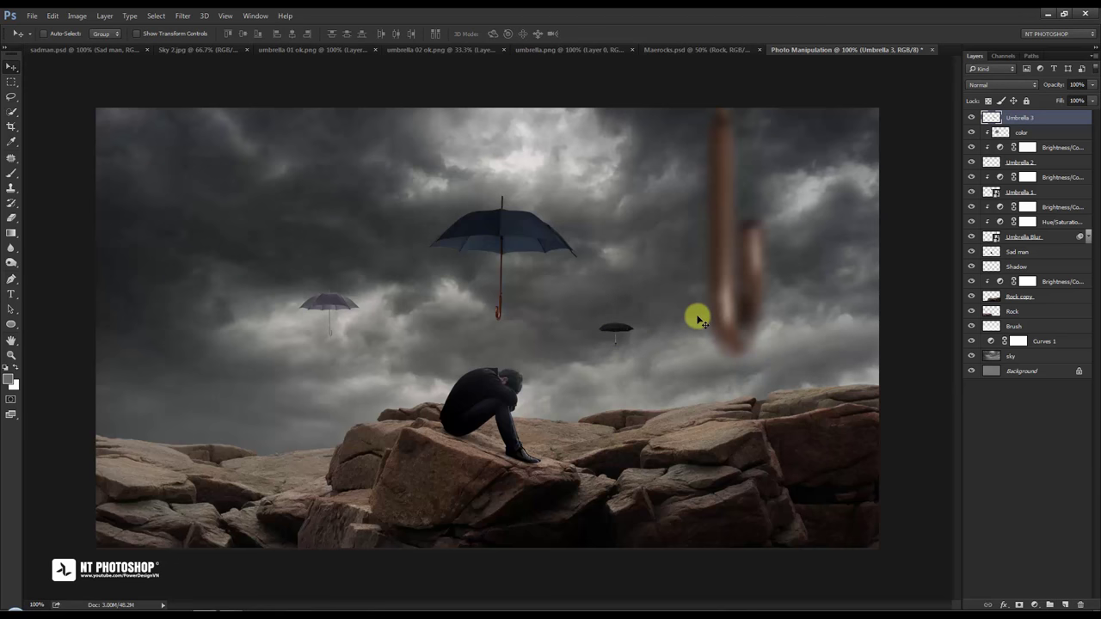
{"action": "left_click", "coordinate": [1091, 84]}
{"action": "left_click_drag", "start_coordinate": [1088, 96], "coordinate": [1056, 102]}
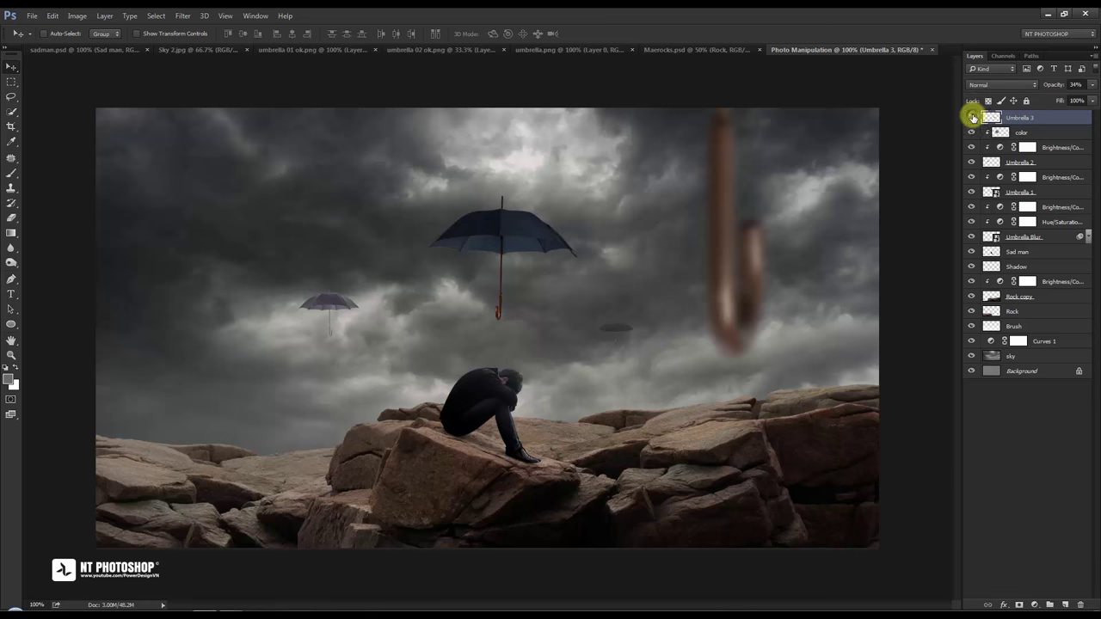
Lower brightness to -89 on Umbrella 2's Brightness/Contrast adjustment, keeping contrast at -50.
{"action": "left_click", "coordinate": [1002, 411]}
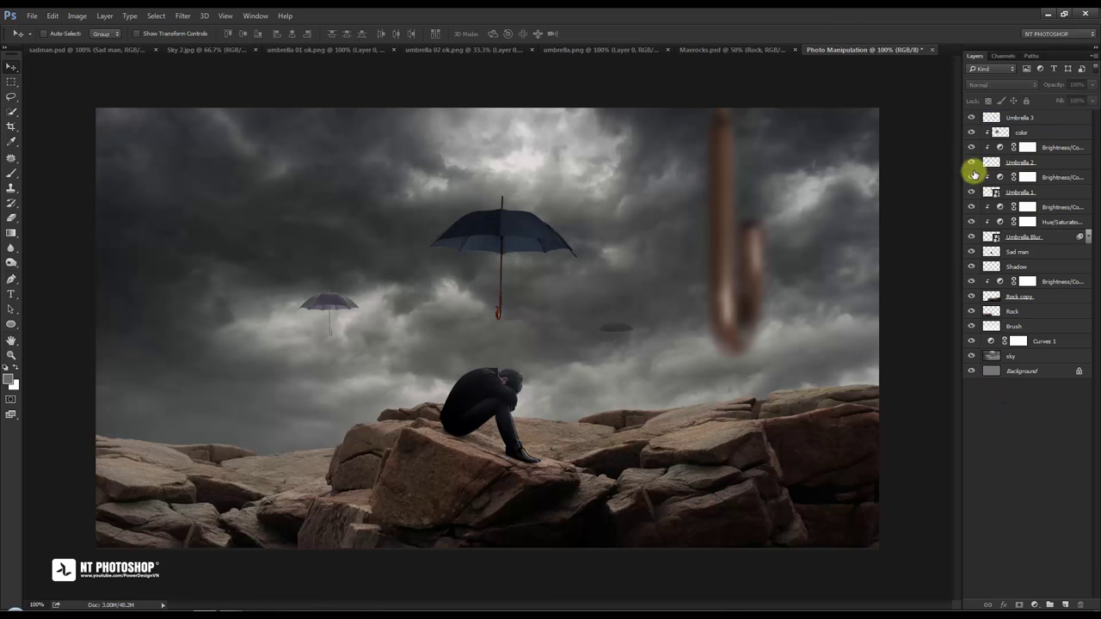
{"action": "double_click", "coordinate": [998, 148]}
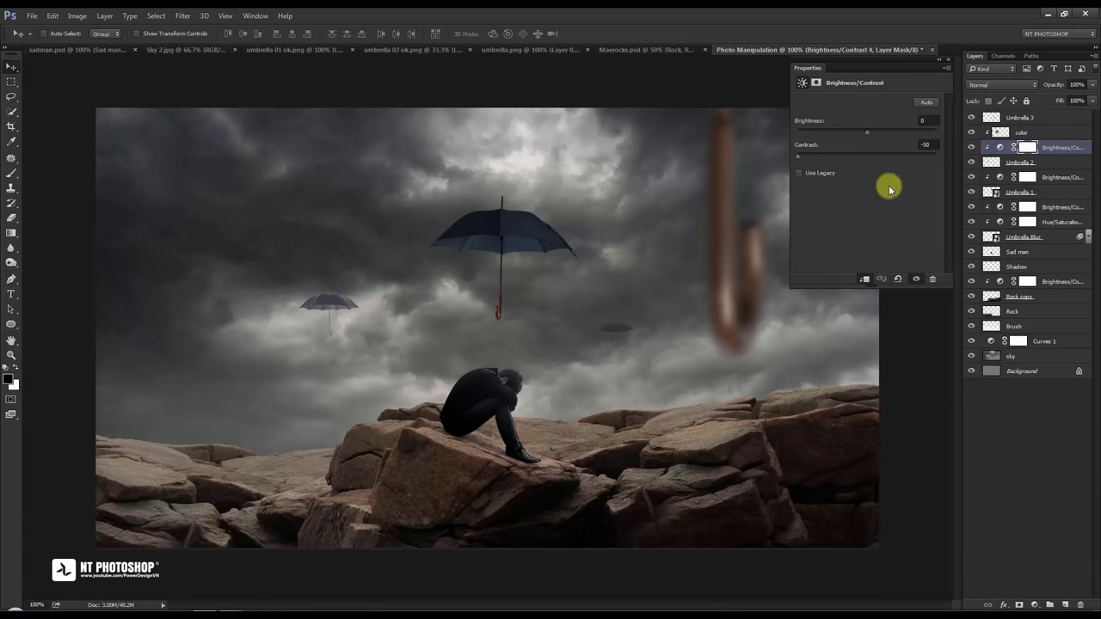
{"action": "left_click_drag", "start_coordinate": [867, 133], "coordinate": [830, 138]}
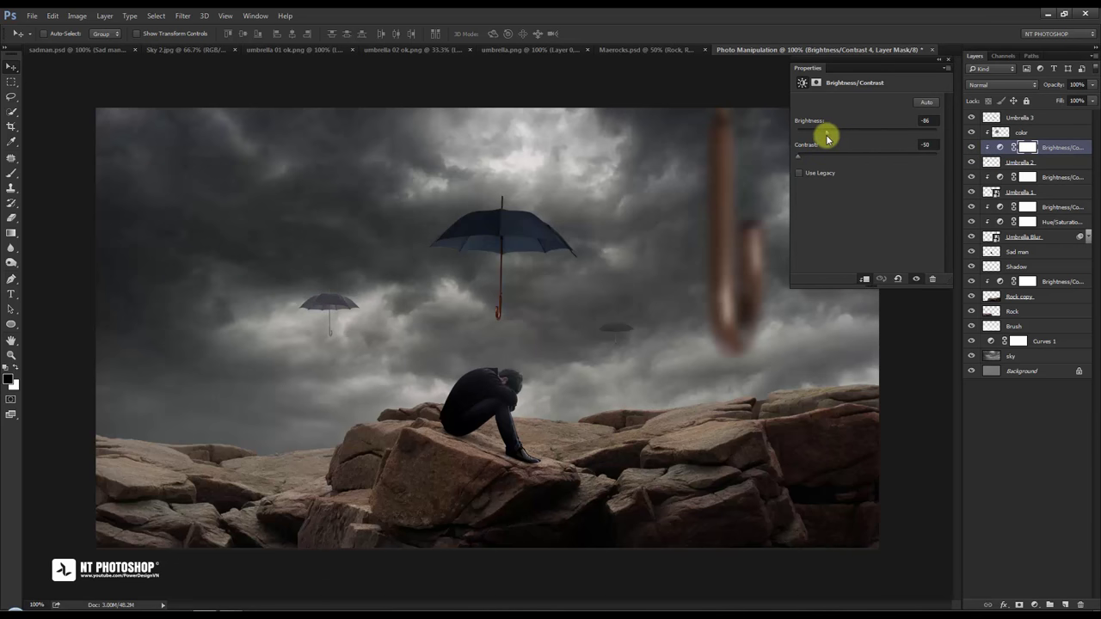
{"action": "left_click", "coordinate": [947, 58]}
{"action": "left_click", "coordinate": [1021, 419]}
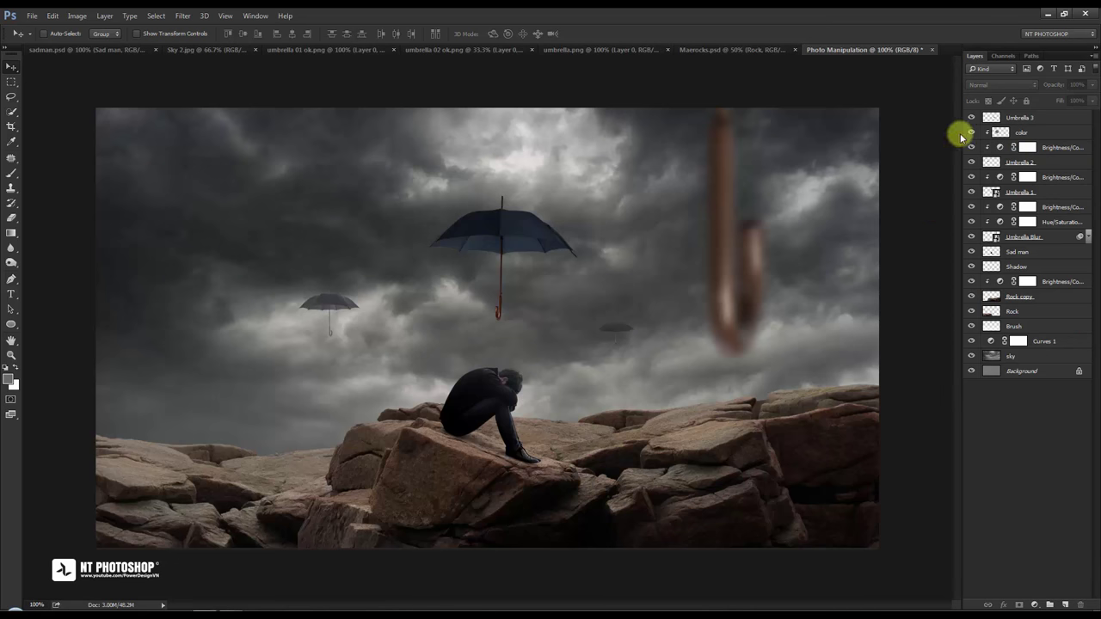
{"action": "left_click", "coordinate": [1046, 115]}
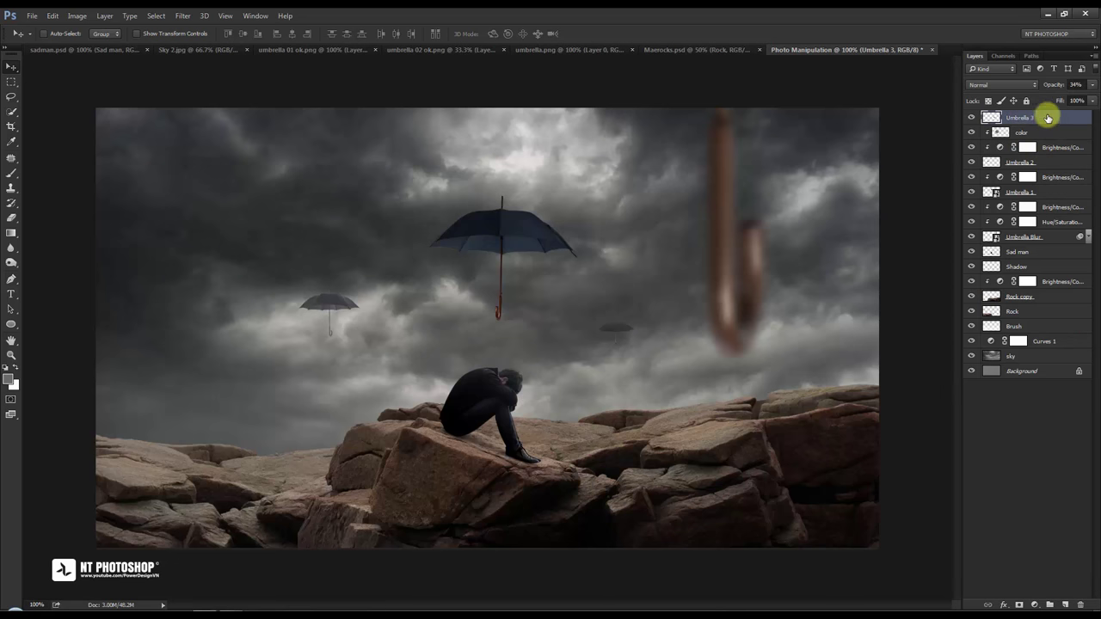
Add a new empty layer above Umbrella 3.
{"action": "key", "text": "b"}
{"action": "left_click", "coordinate": [1042, 393]}
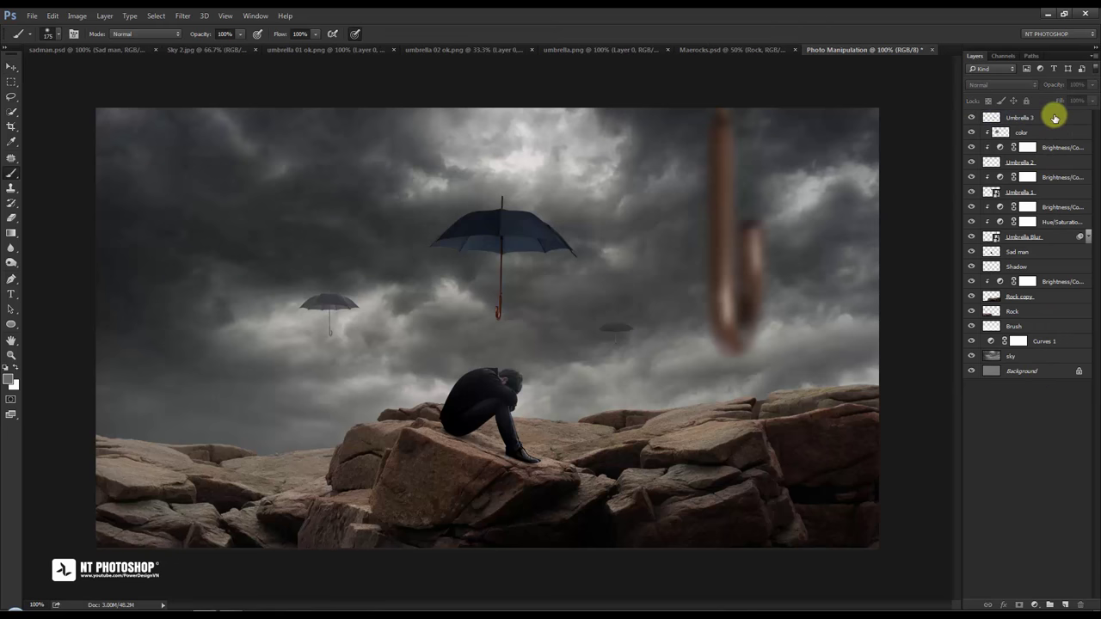
{"action": "left_click", "coordinate": [1056, 116]}
{"action": "left_click", "coordinate": [1066, 605]}
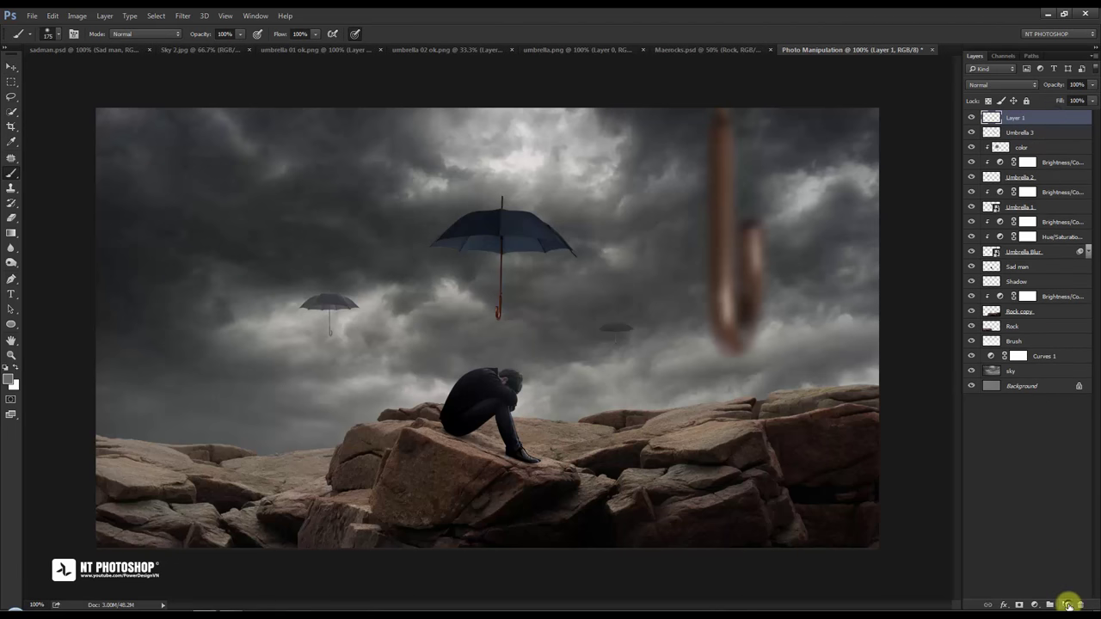
{"action": "left_click", "coordinate": [1038, 405]}
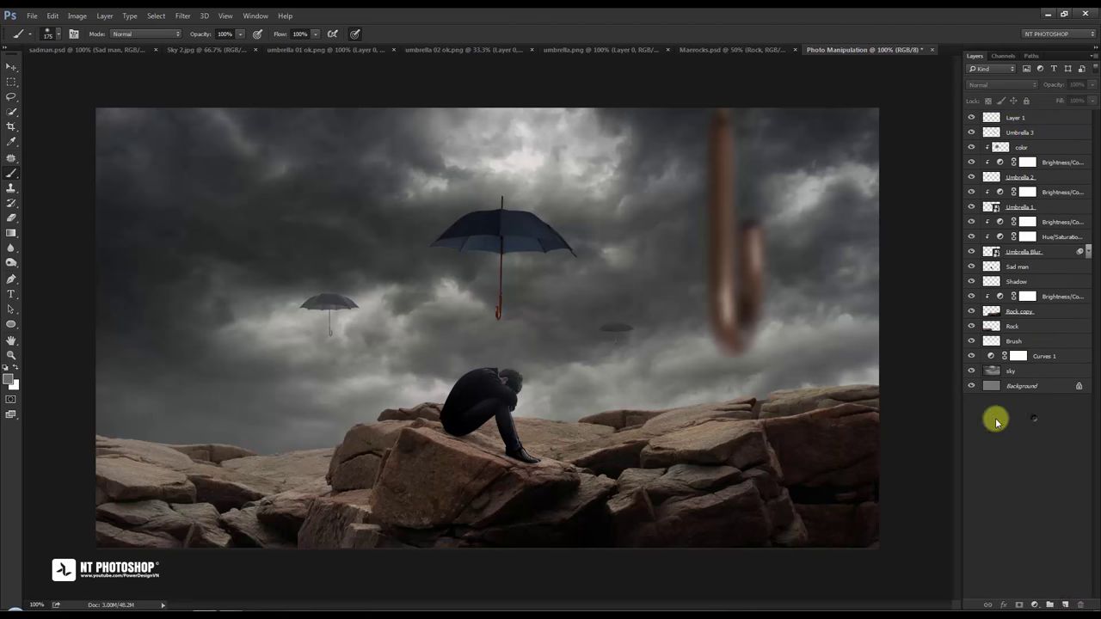
Set the foreground colour to white and name the new layer Light.
{"action": "left_click", "coordinate": [10, 381]}
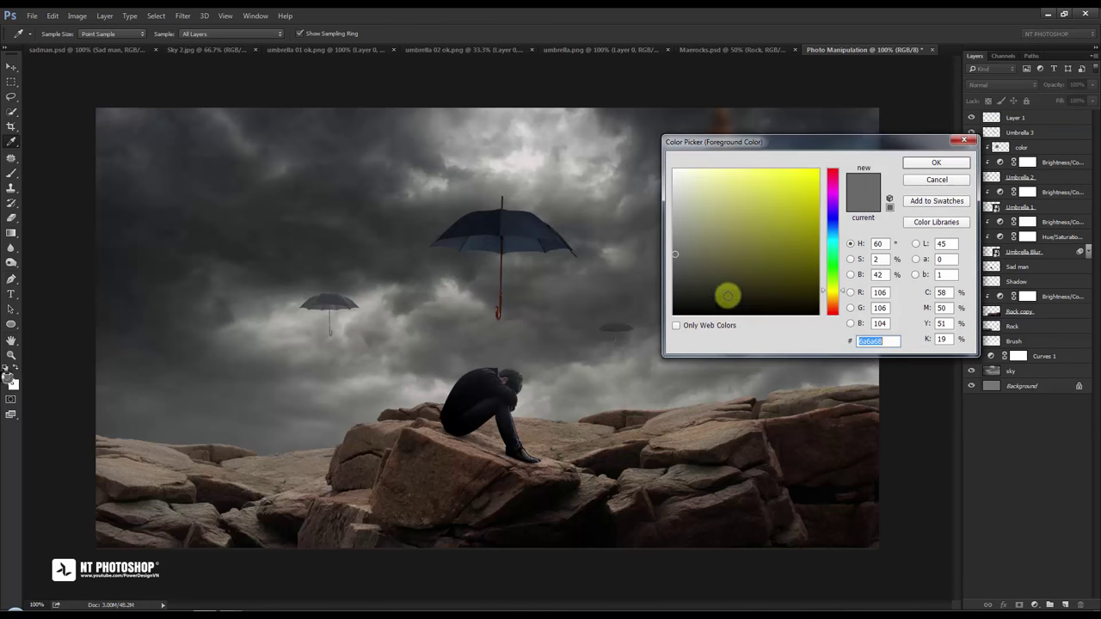
{"action": "left_click_drag", "start_coordinate": [728, 296], "coordinate": [665, 162]}
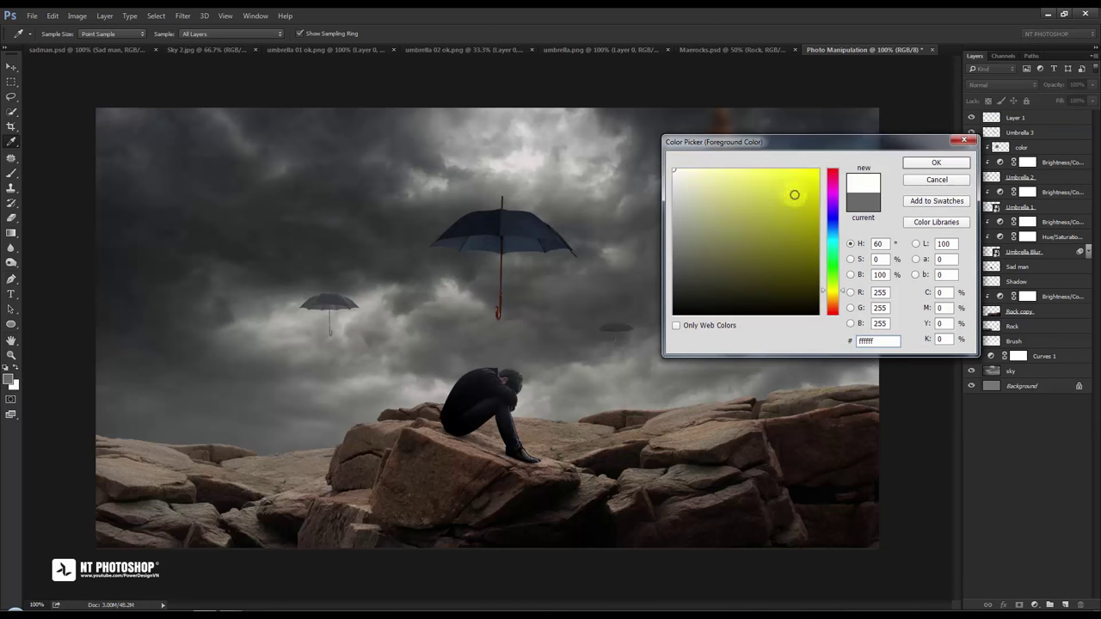
{"action": "left_click", "coordinate": [935, 162]}
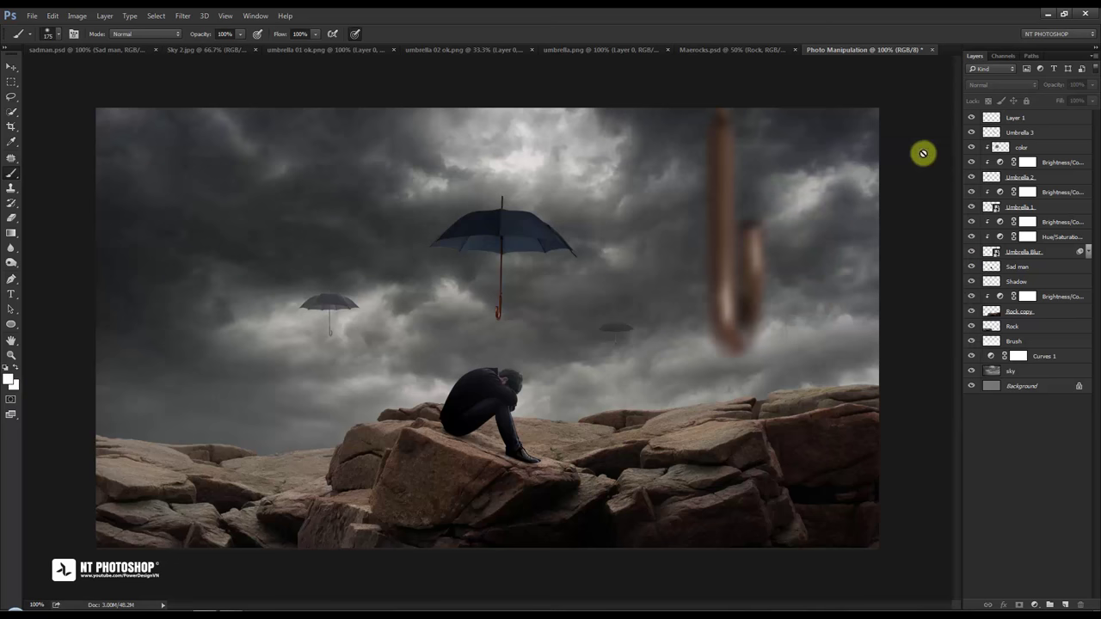
{"action": "double_click", "coordinate": [1015, 117]}
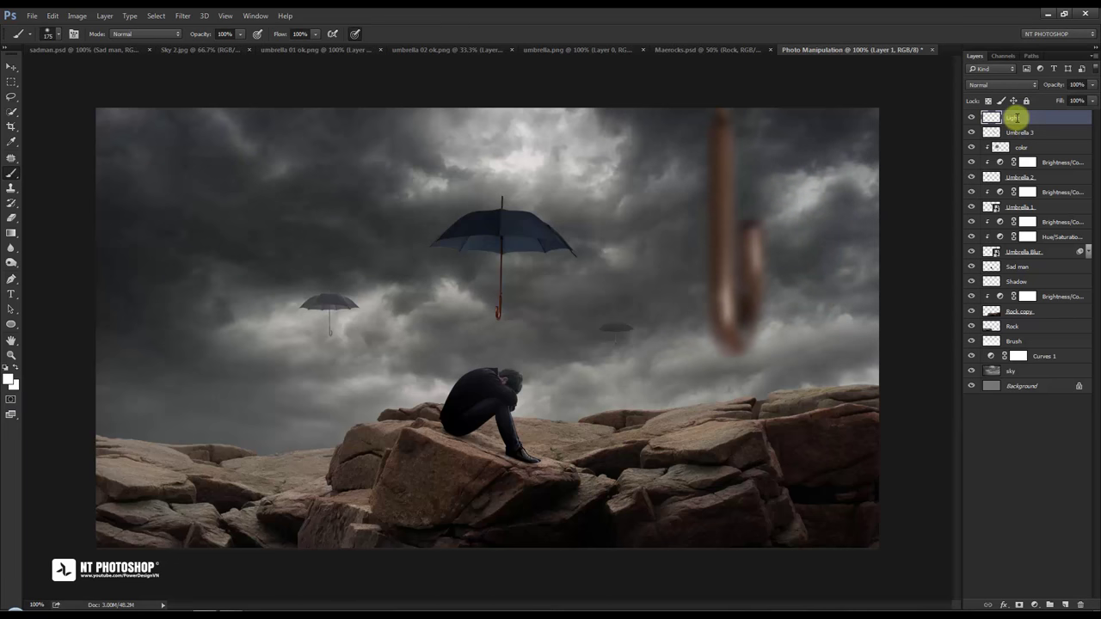
{"action": "key", "text": "Return"}
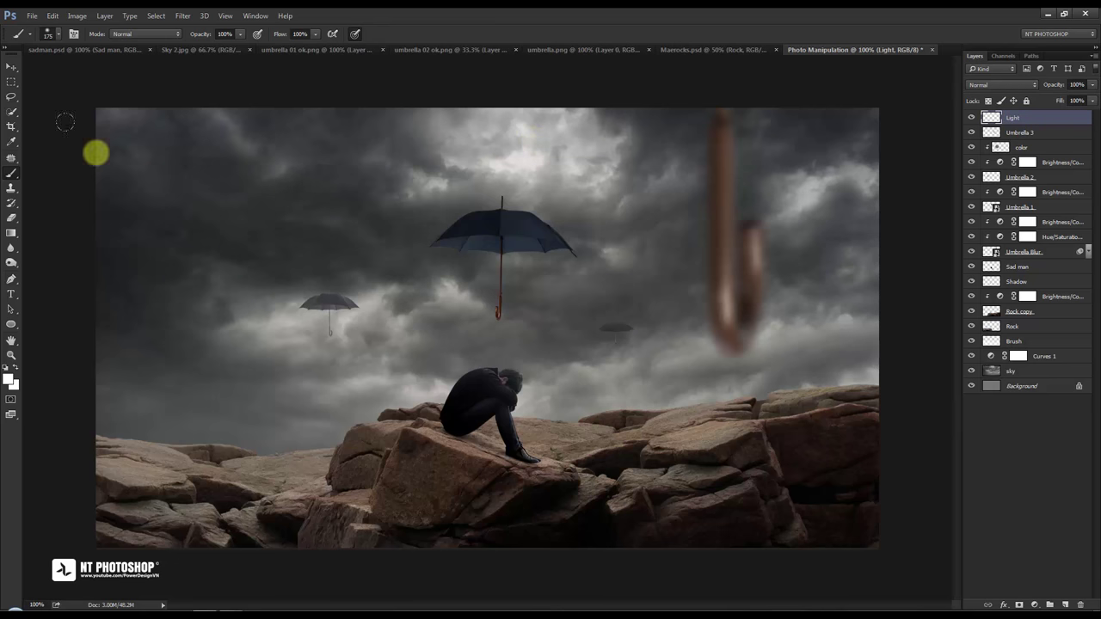
Draw a wide elliptical selection across the umbrella's shaft and fill it white.
{"action": "right_click", "coordinate": [14, 85]}
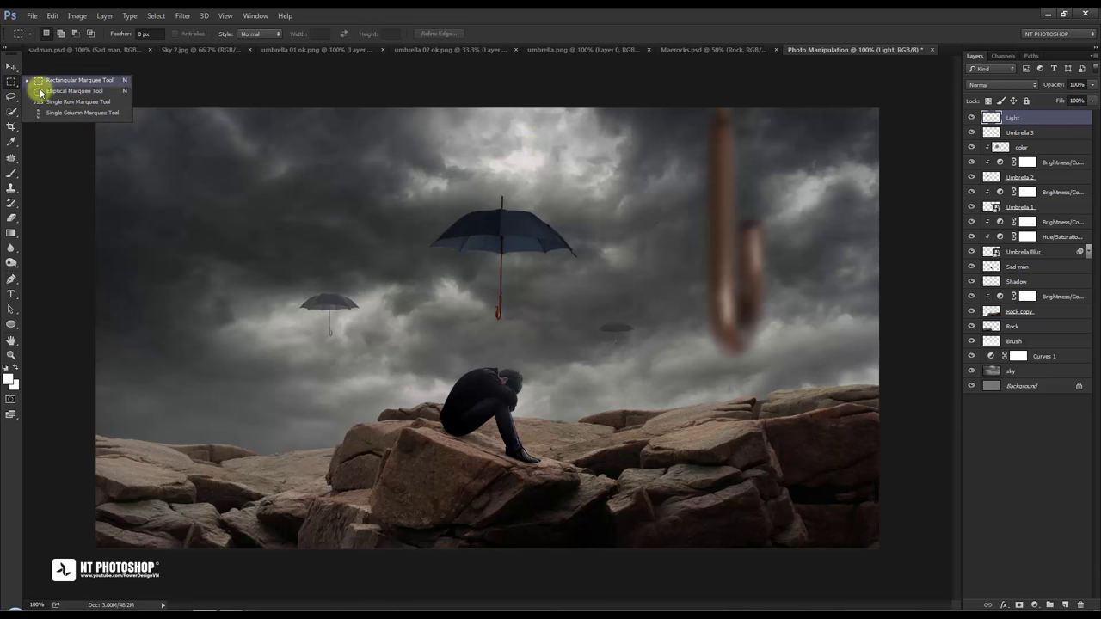
{"action": "left_click", "coordinate": [47, 95]}
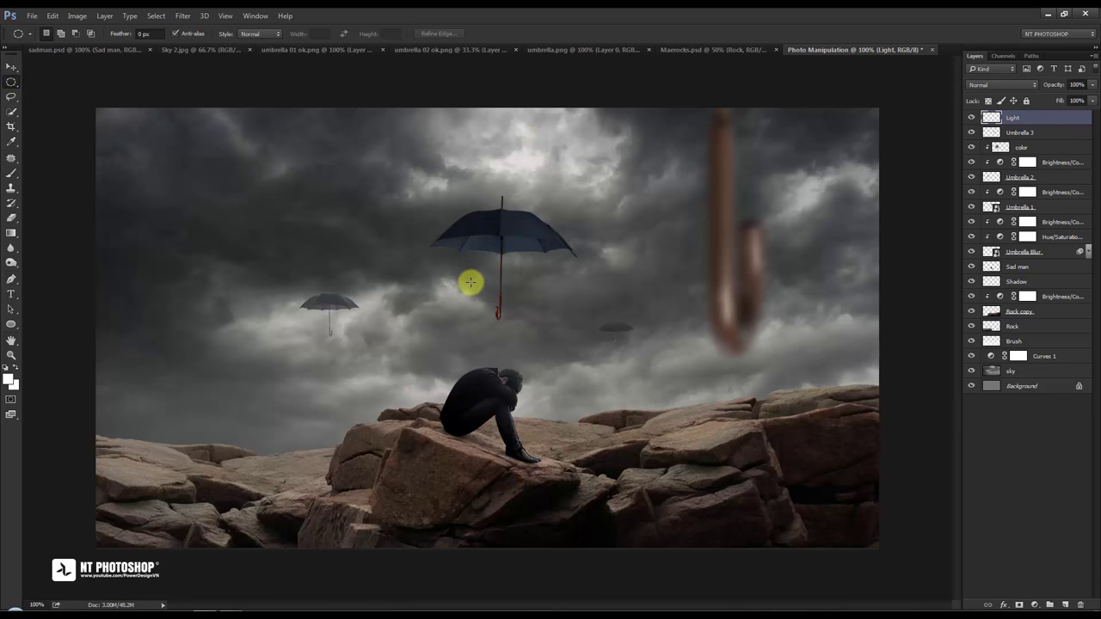
{"action": "mouse_move", "coordinate": [474, 279]}
{"action": "left_mouse_down"}
{"action": "mouse_move", "coordinate": [620, 295]}
{"action": "mouse_move", "coordinate": [609, 304]}
{"action": "left_mouse_up"}
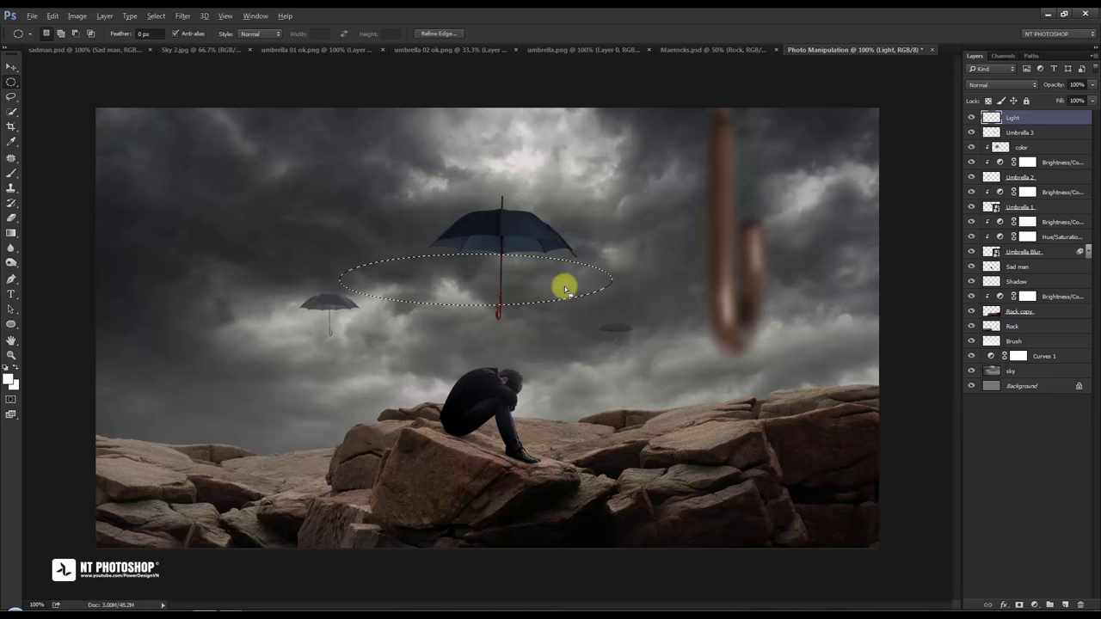
{"action": "key", "text": "alt+BackSpace"}
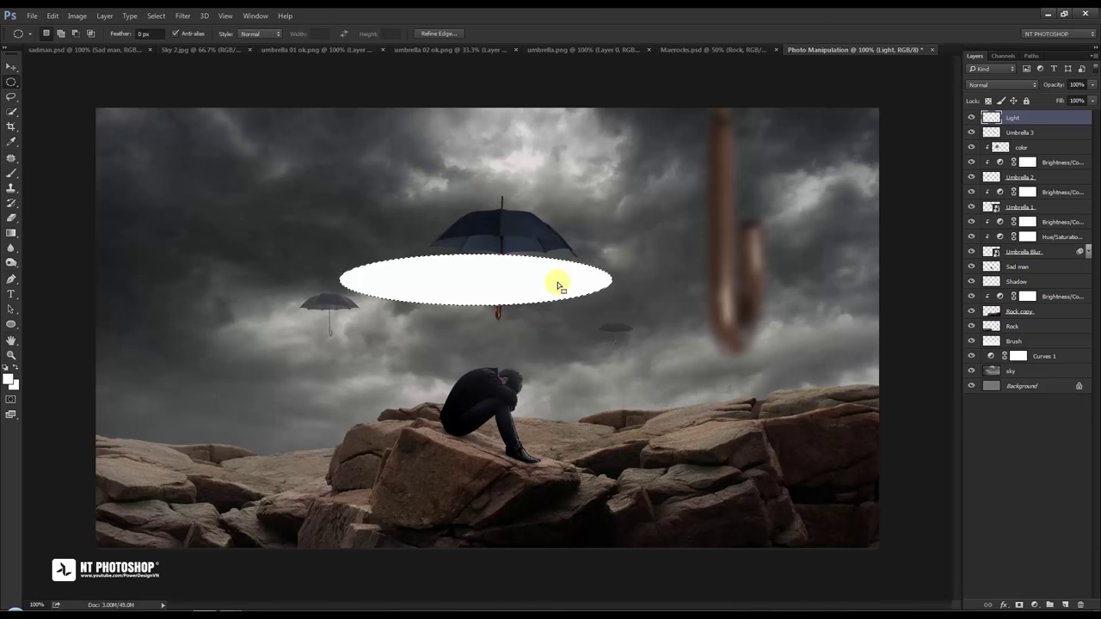
Shrink the elliptical selection slightly and delete its interior, leaving a thin white ring.
{"action": "right_click", "coordinate": [557, 282]}
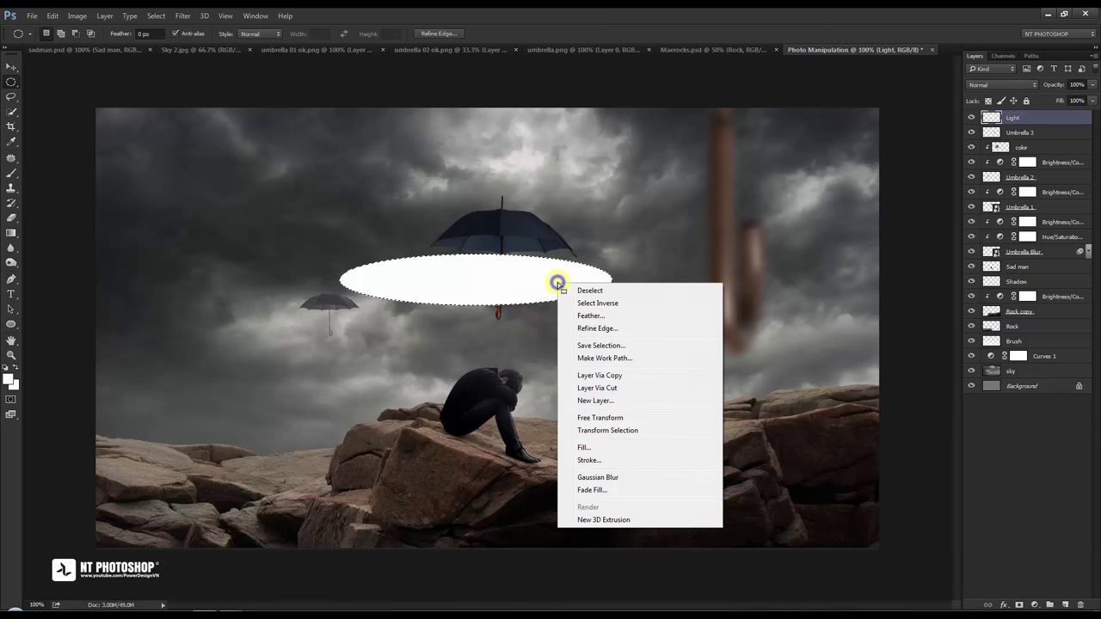
{"action": "left_click", "coordinate": [646, 428]}
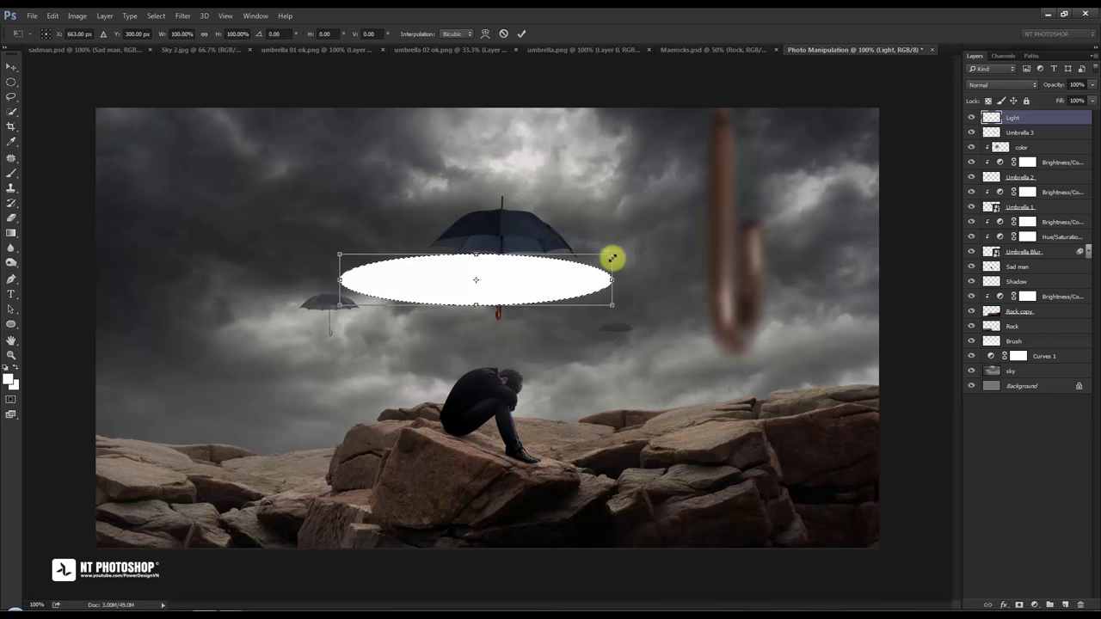
{"action": "left_click_drag", "start_coordinate": [611, 255], "coordinate": [588, 270]}
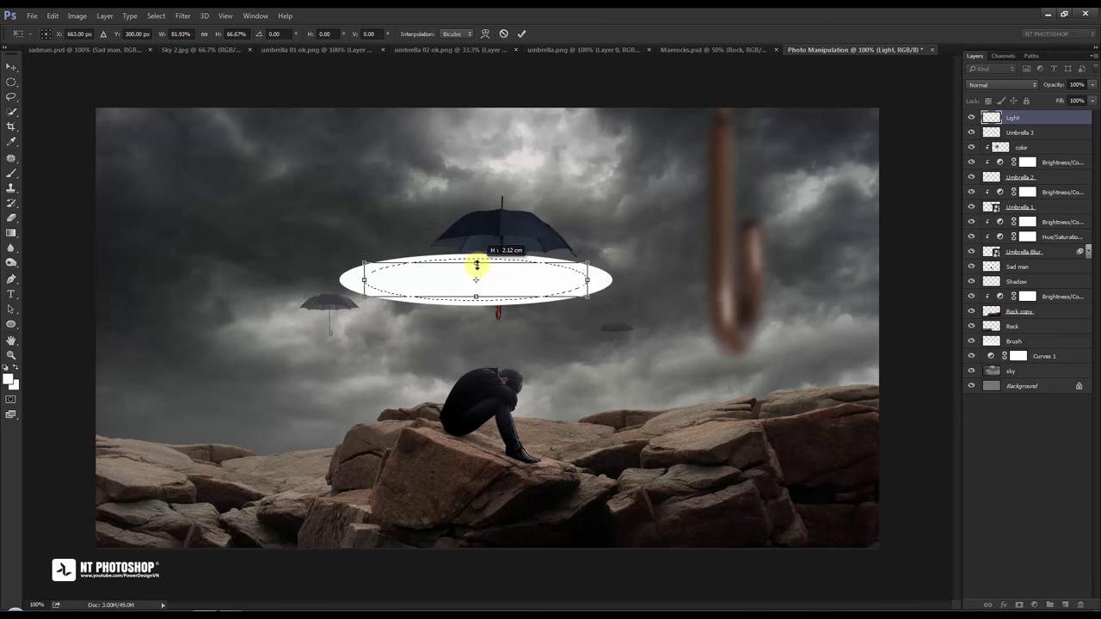
{"action": "left_click_drag", "start_coordinate": [477, 261], "coordinate": [478, 264]}
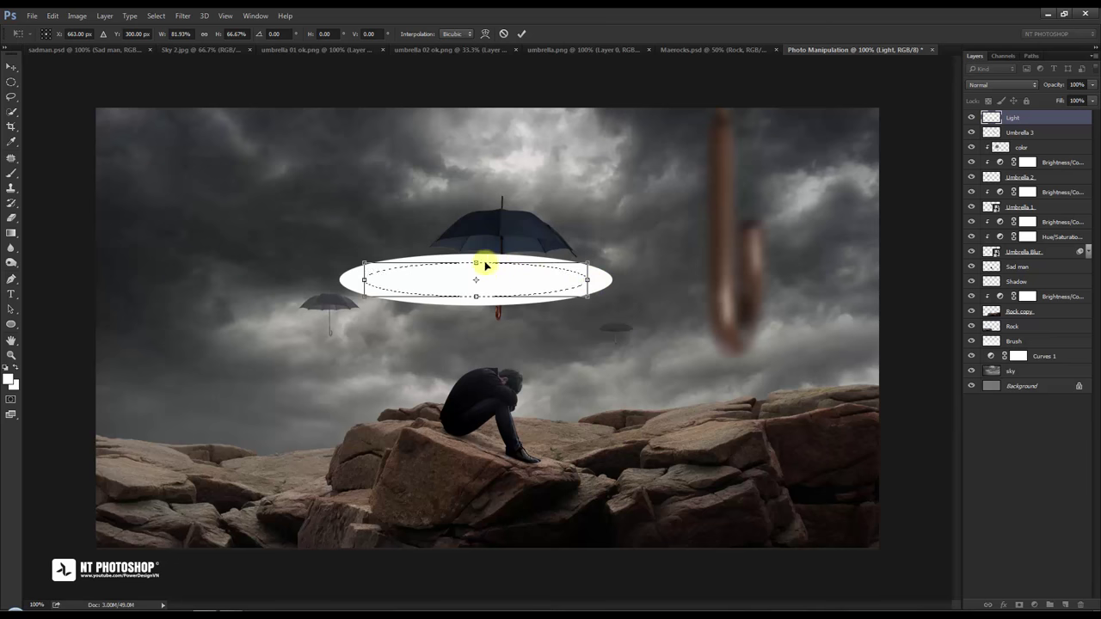
{"action": "left_click", "coordinate": [521, 33]}
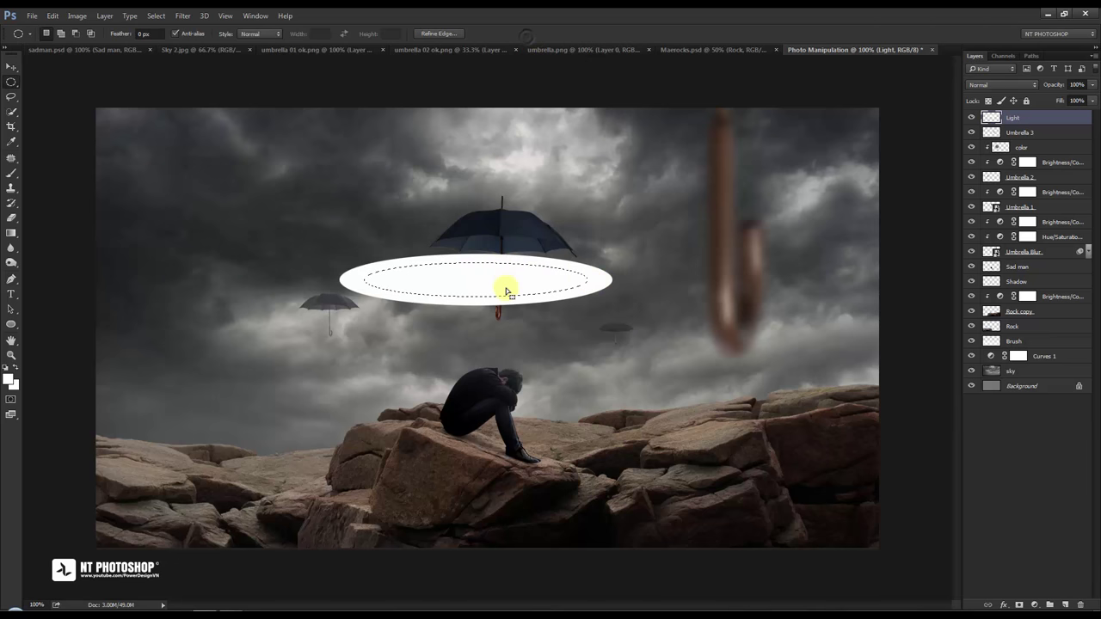
{"action": "key", "text": "Delete"}
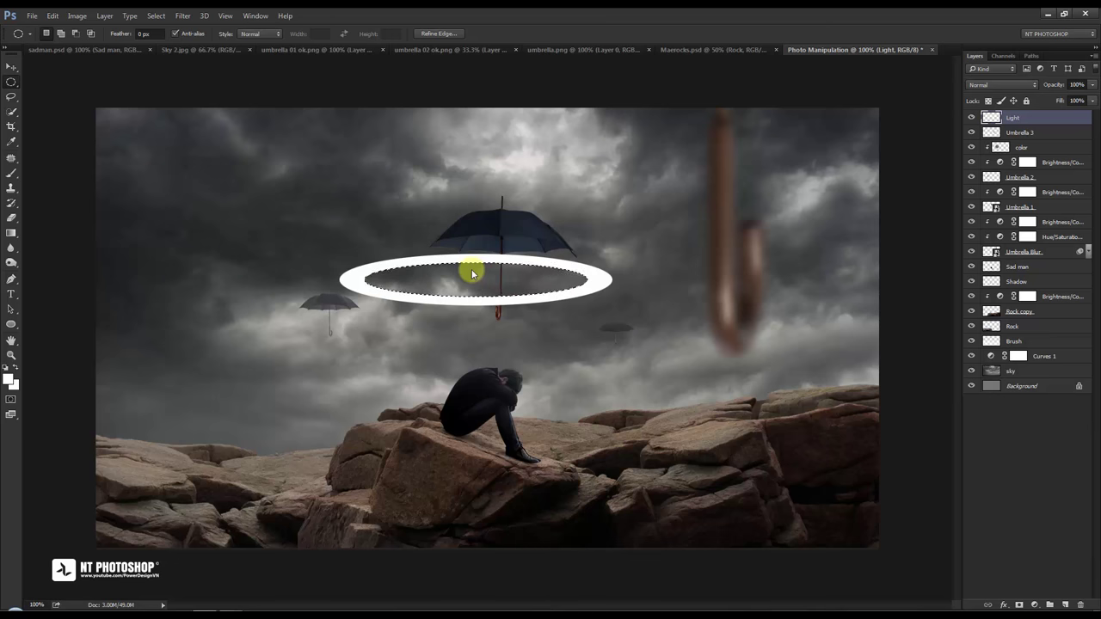
Shrink the white ring to about a quarter size and move it above the man's head.
{"action": "left_click", "coordinate": [11, 67]}
{"action": "left_click_drag", "start_coordinate": [613, 283], "coordinate": [611, 312]}
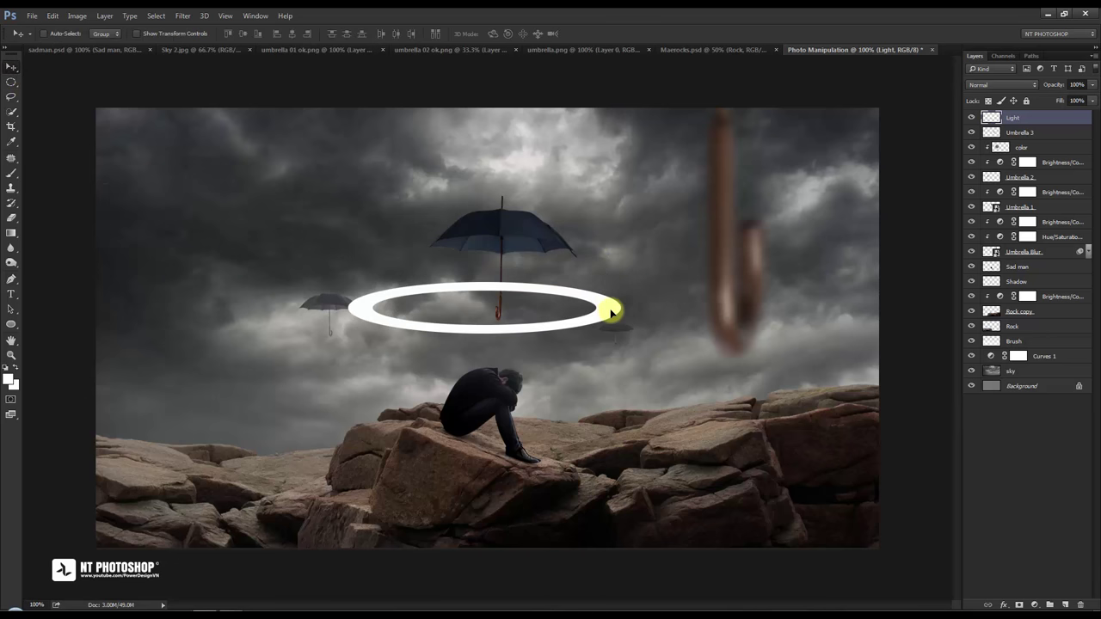
{"action": "key", "text": "ctrl+t"}
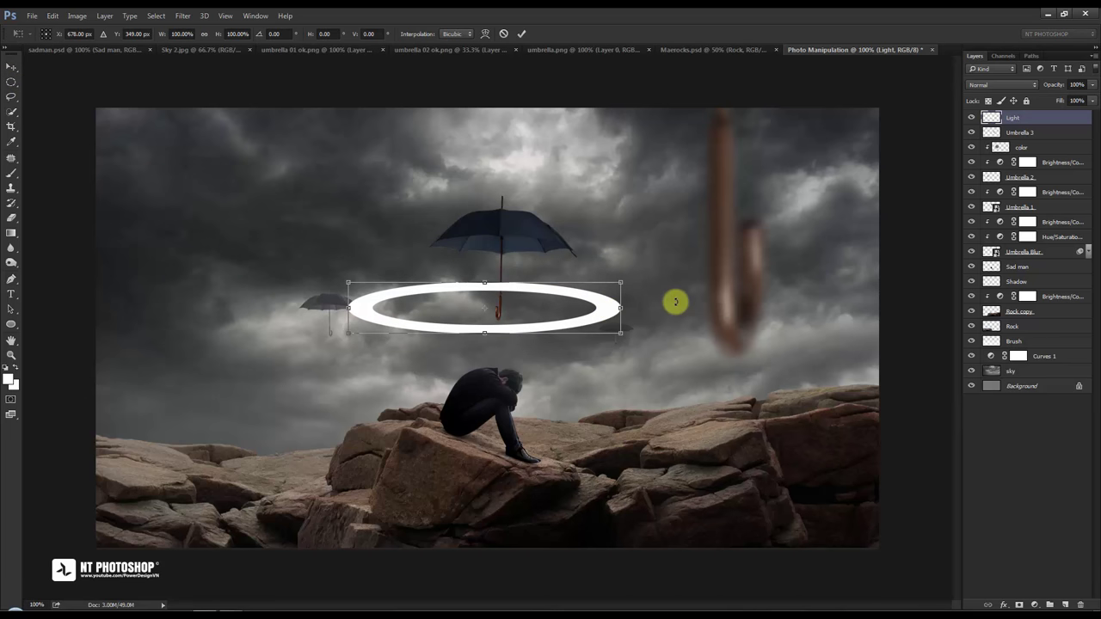
{"action": "left_click_drag", "start_coordinate": [619, 283], "coordinate": [393, 339]}
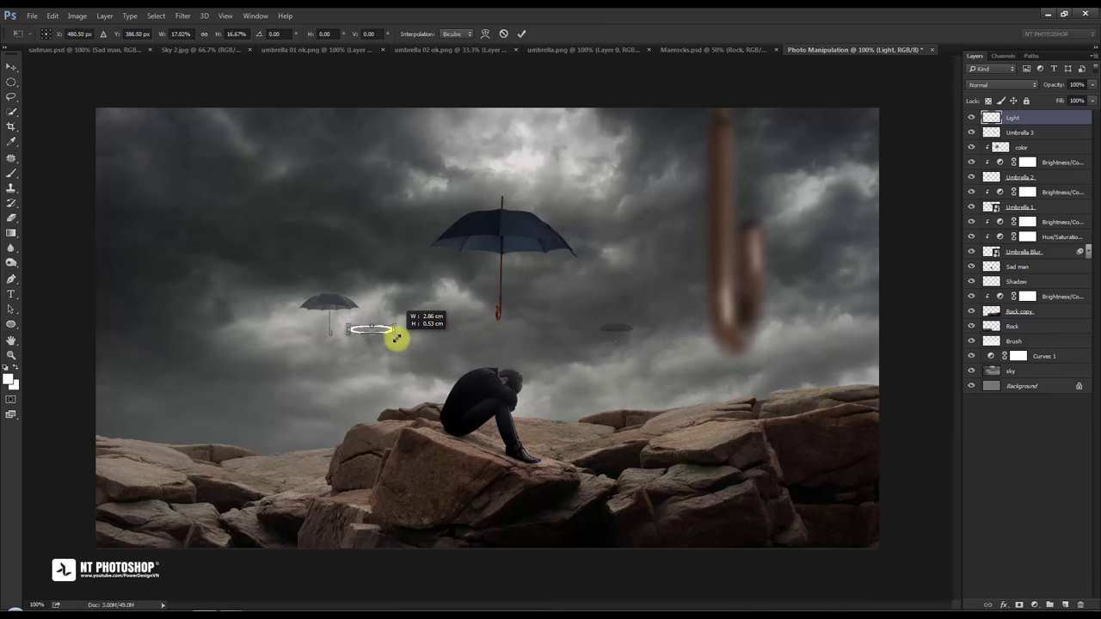
{"action": "left_click", "coordinate": [520, 35]}
{"action": "left_click_drag", "start_coordinate": [397, 335], "coordinate": [556, 353]}
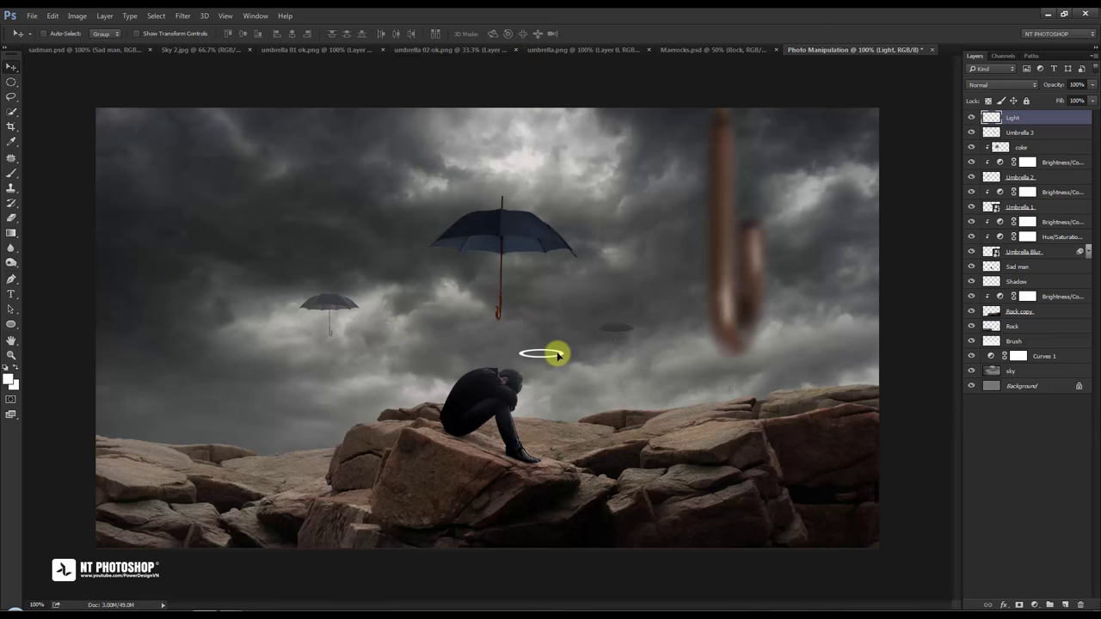
{"action": "key", "text": "ctrl+plus"}
{"action": "scroll", "coordinate": [572, 398], "scroll_direction": "down", "scroll_amount": 3}
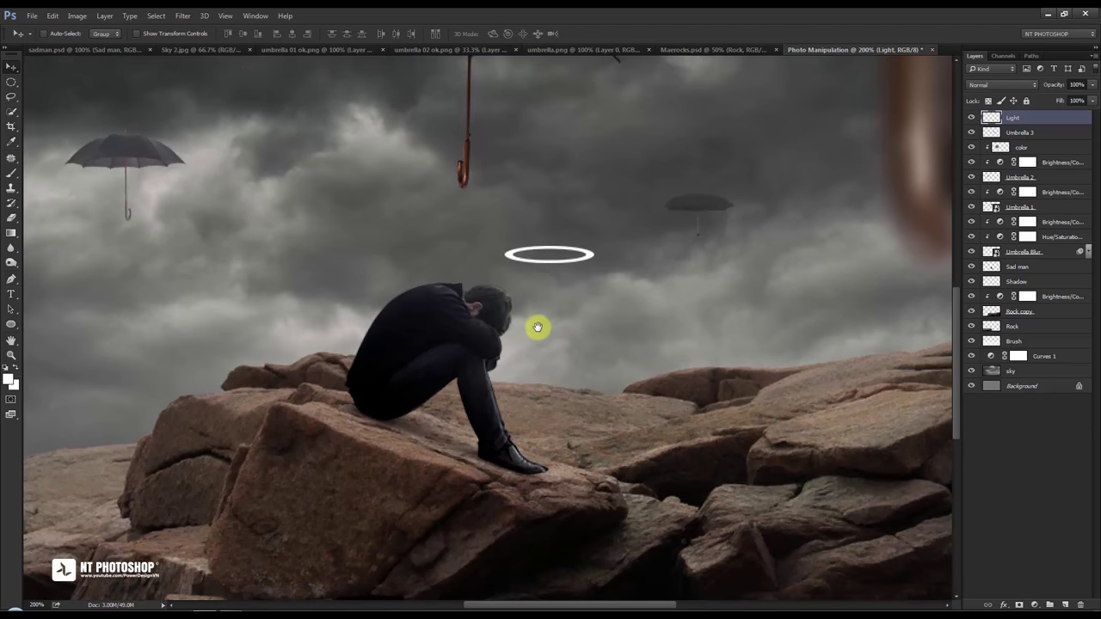
Tilt the ring, shrink it to about 64%, and lower it beside the man's head.
{"action": "key", "text": "ctrl+t"}
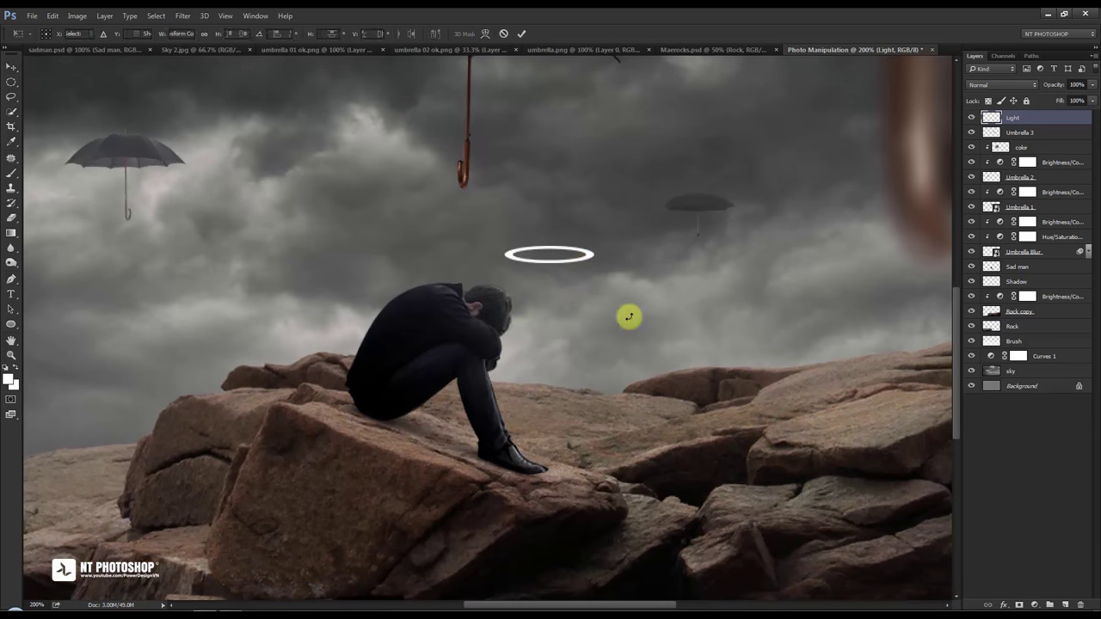
{"action": "mouse_move", "coordinate": [656, 273]}
{"action": "left_mouse_down"}
{"action": "mouse_move", "coordinate": [597, 348]}
{"action": "mouse_move", "coordinate": [572, 351]}
{"action": "left_mouse_up"}
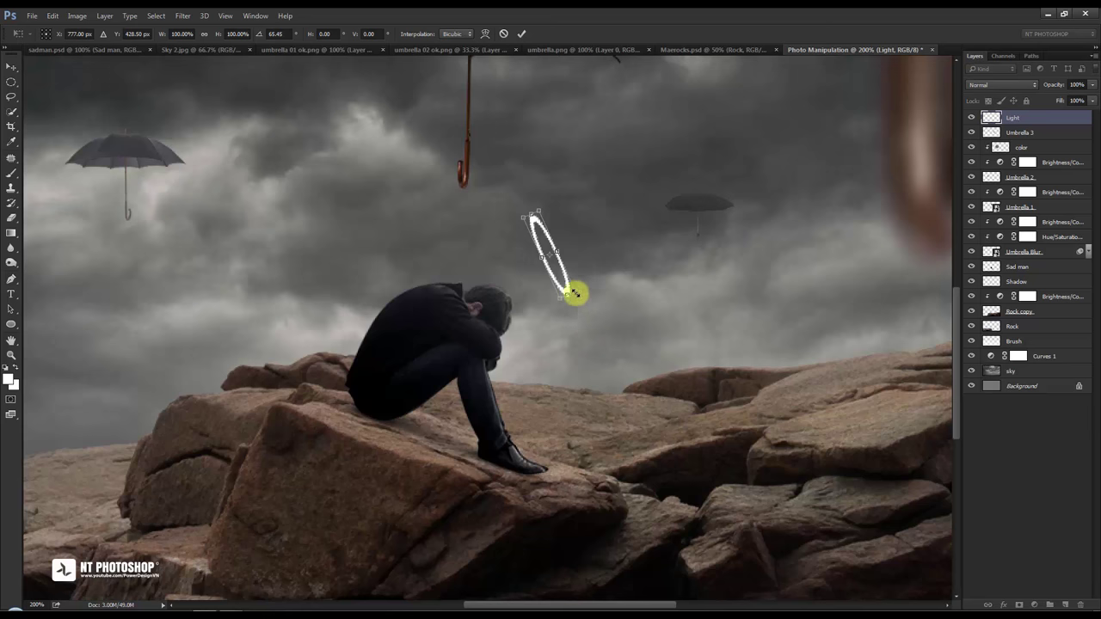
{"action": "left_click_drag", "start_coordinate": [574, 293], "coordinate": [553, 265]}
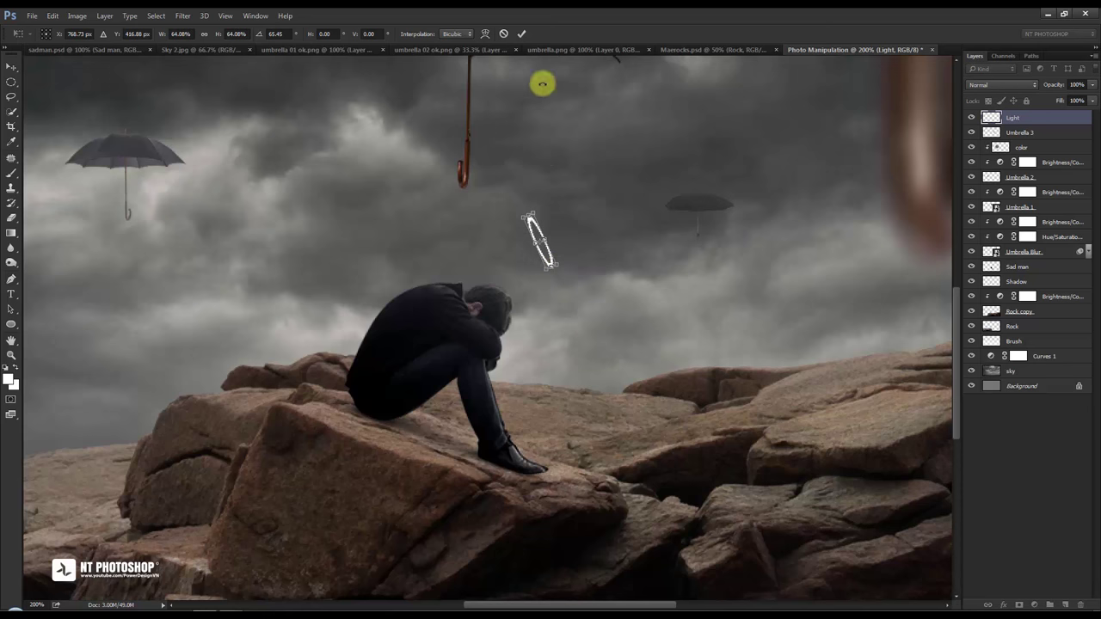
{"action": "left_click", "coordinate": [520, 34]}
{"action": "left_click_drag", "start_coordinate": [552, 256], "coordinate": [544, 307]}
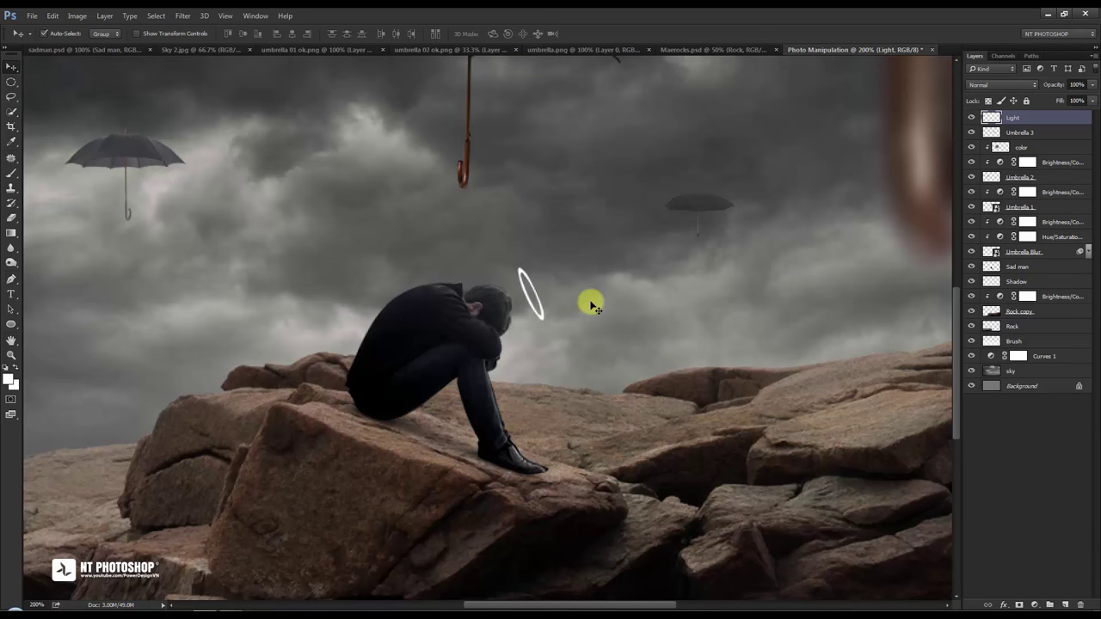
{"action": "key", "text": "ctrl+minus"}
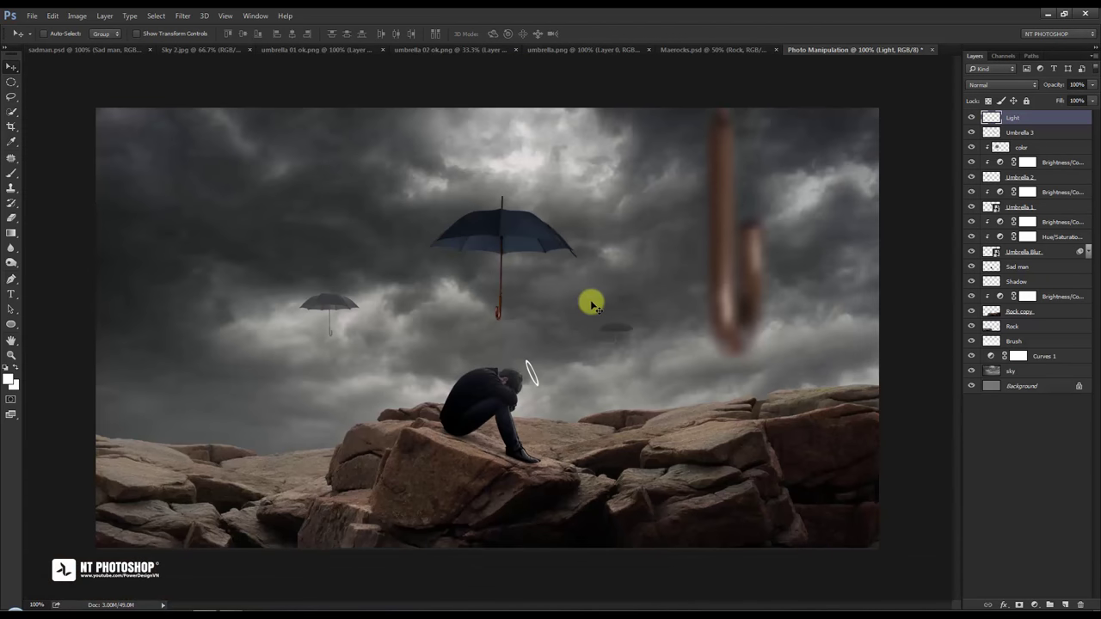
Add an Outer Glow effect to the halo layer, keeping the glow colour white.
{"action": "left_click", "coordinate": [1004, 605]}
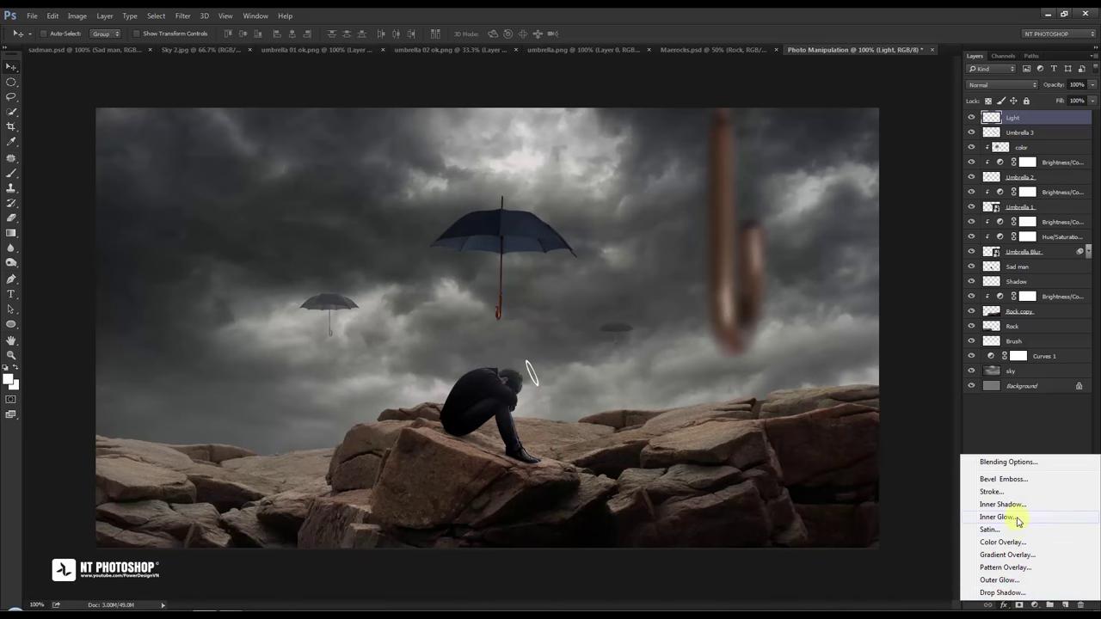
{"action": "left_click", "coordinate": [1031, 582]}
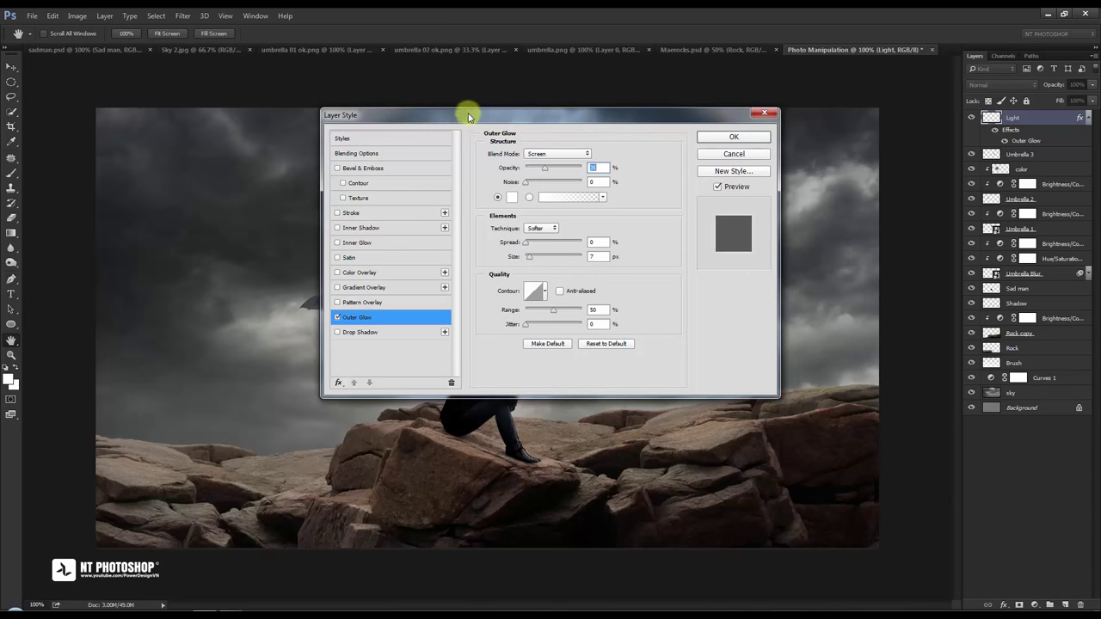
{"action": "left_click_drag", "start_coordinate": [467, 109], "coordinate": [861, 109]}
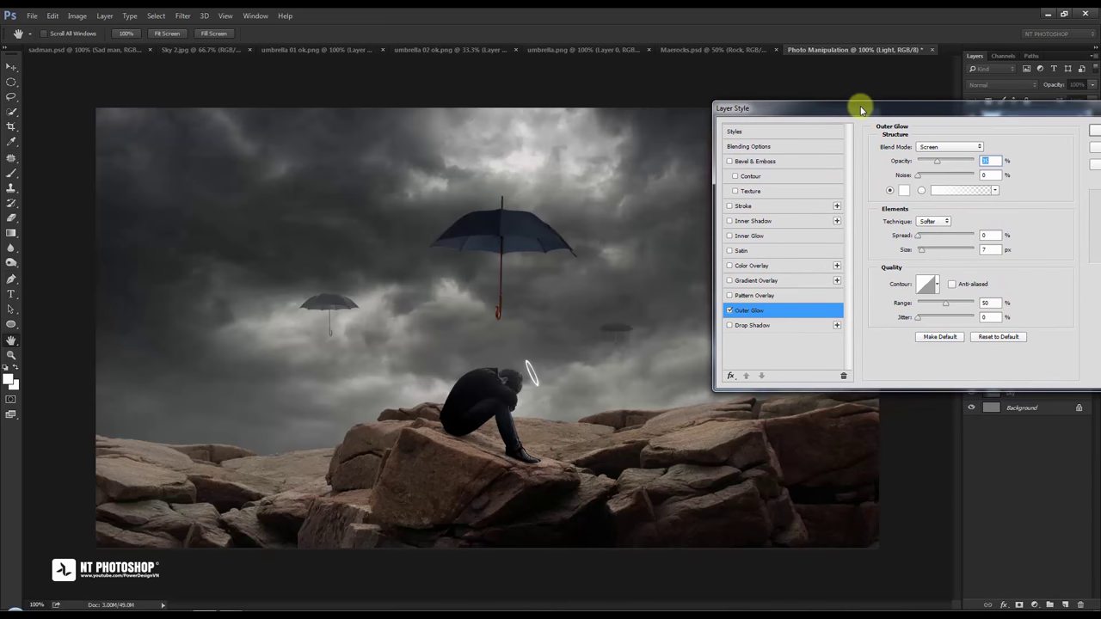
{"action": "left_click", "coordinate": [903, 190]}
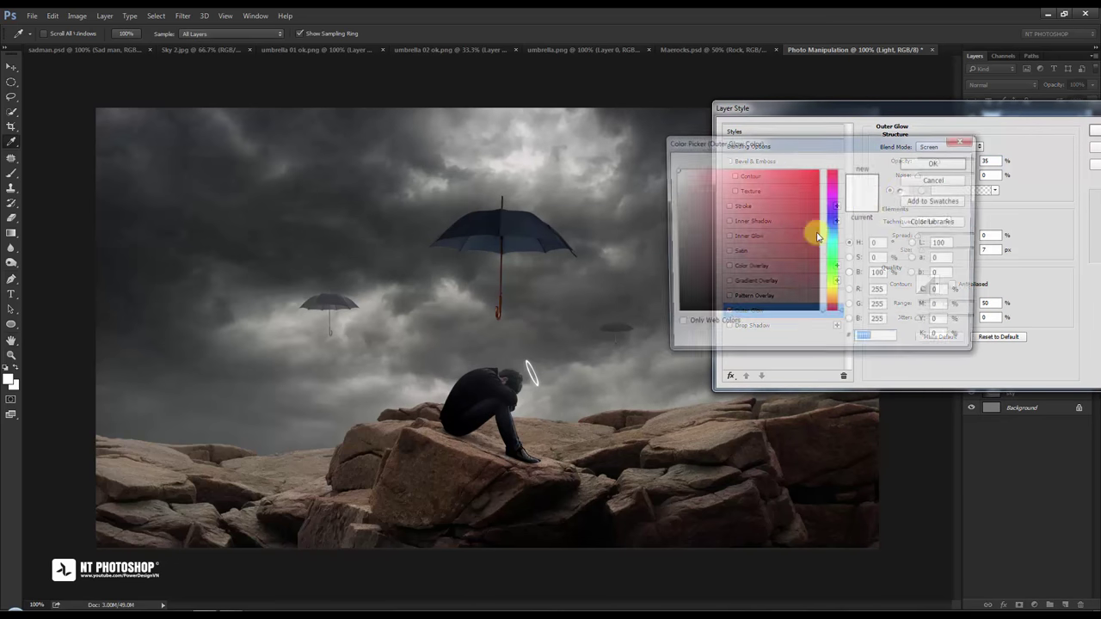
{"action": "mouse_move", "coordinate": [811, 229]}
{"action": "left_mouse_down"}
{"action": "mouse_move", "coordinate": [721, 200]}
{"action": "mouse_move", "coordinate": [664, 162]}
{"action": "left_mouse_up"}
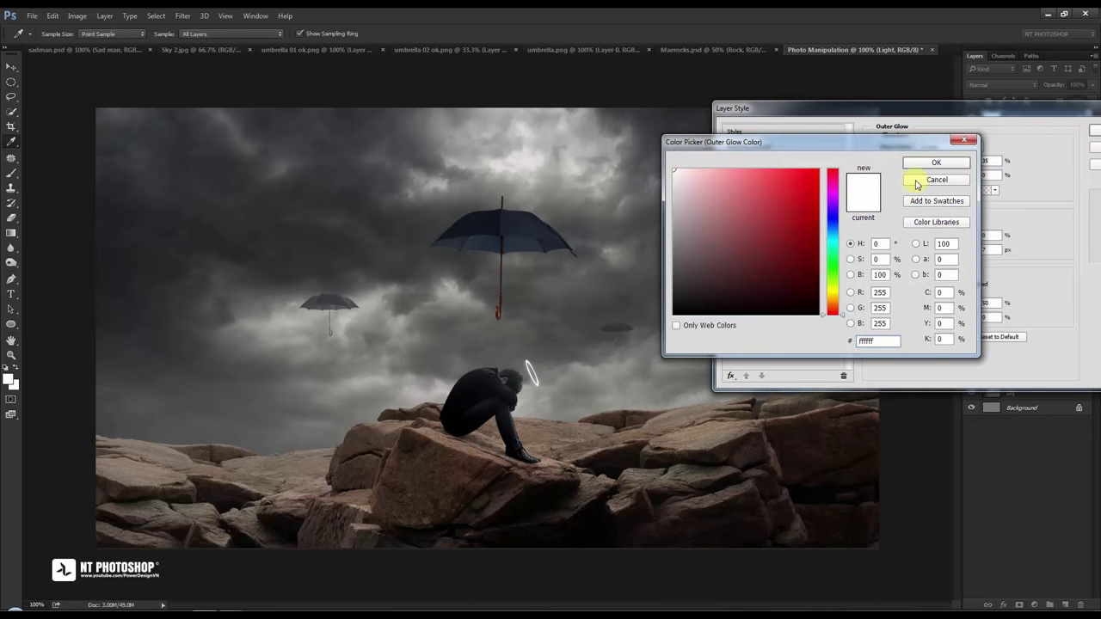
{"action": "left_click", "coordinate": [917, 163]}
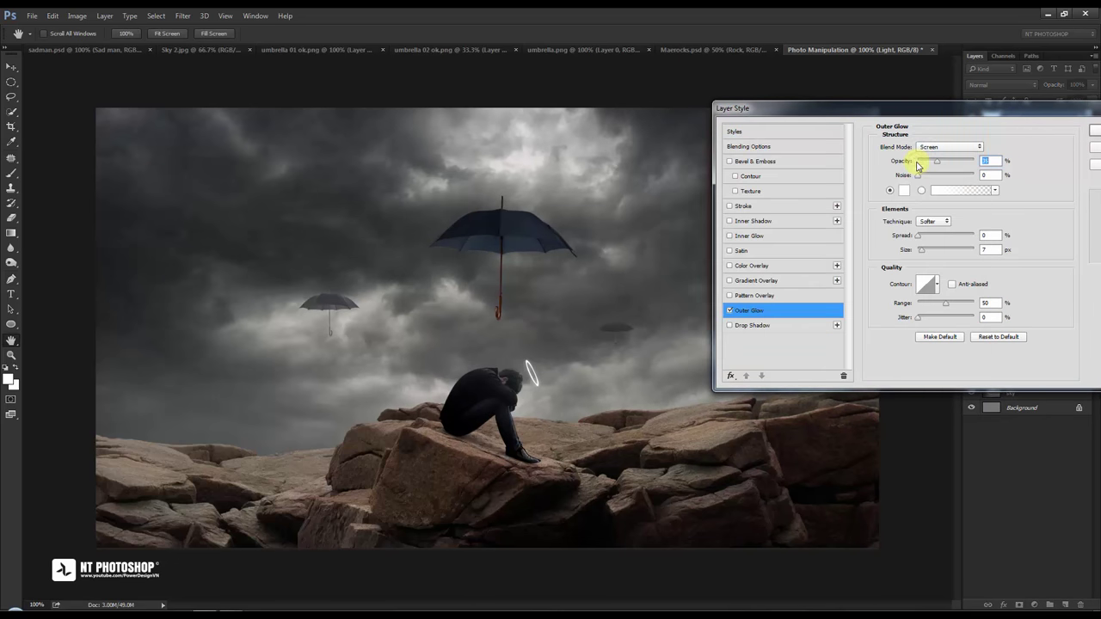
{"action": "left_click_drag", "start_coordinate": [938, 164], "coordinate": [916, 166]}
Give the halo glow a multi-peak contour.
{"action": "left_click", "coordinate": [936, 285]}
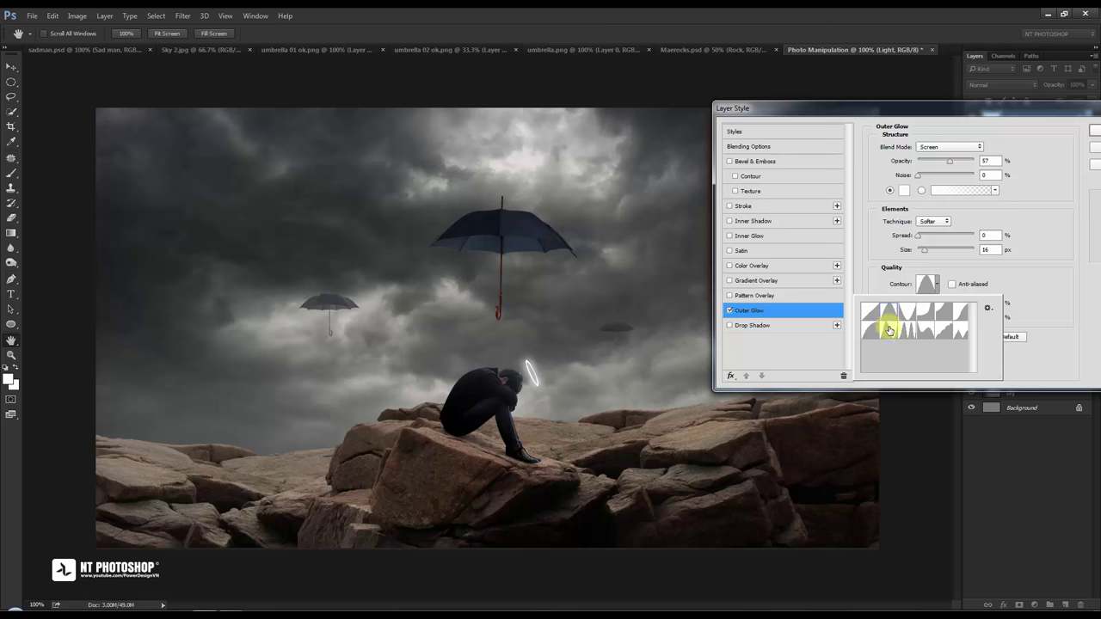
{"action": "left_click", "coordinate": [907, 312]}
{"action": "left_click", "coordinate": [929, 312]}
{"action": "left_click", "coordinate": [943, 312]}
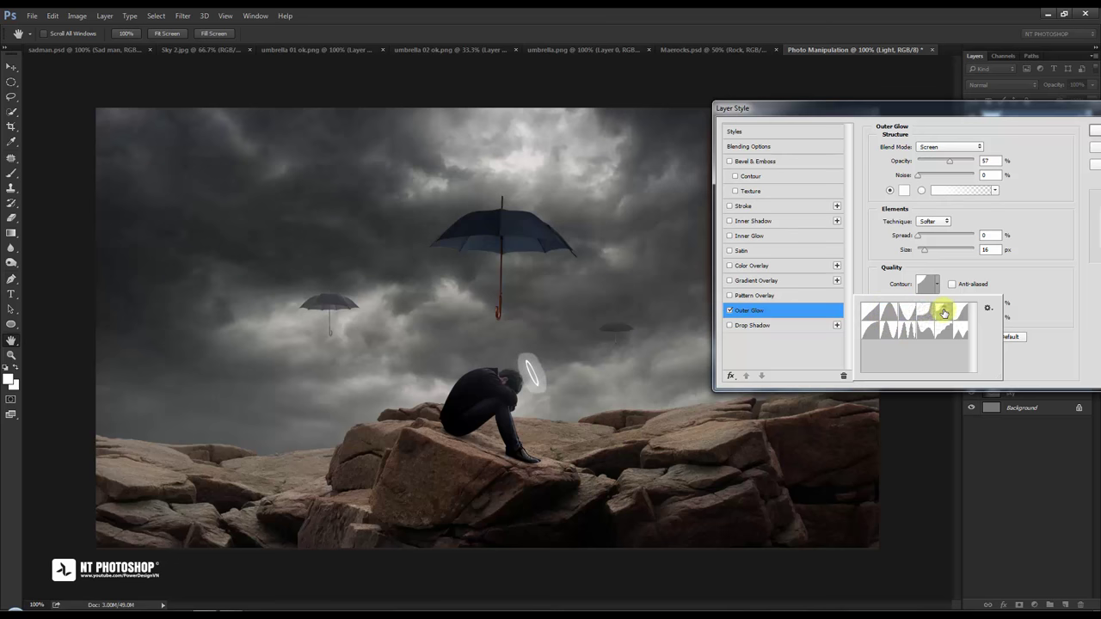
{"action": "left_click", "coordinate": [911, 336]}
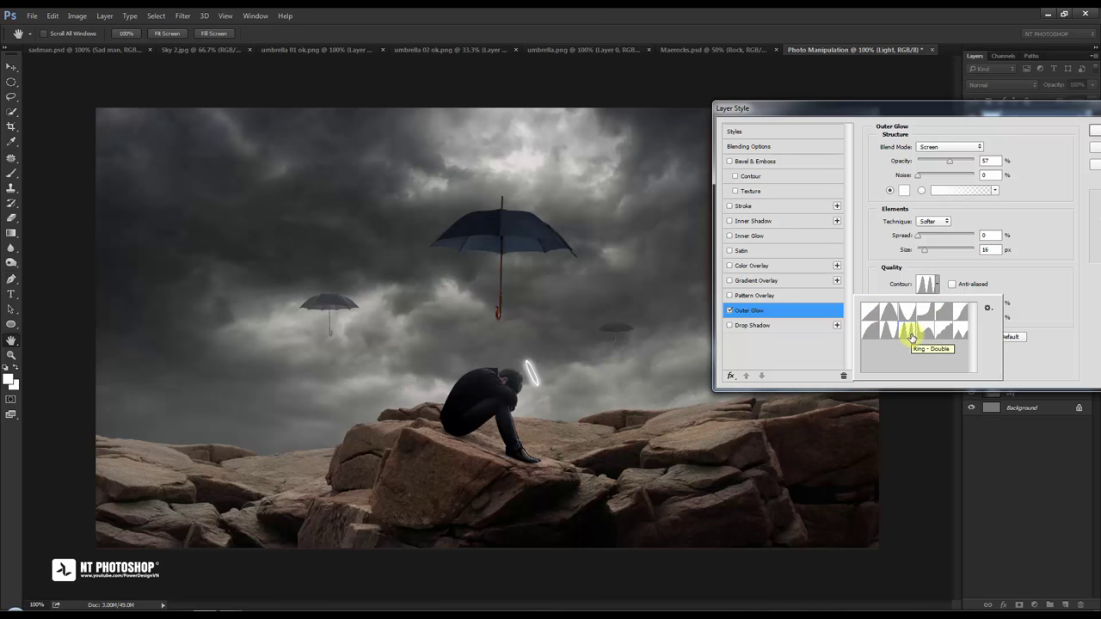
{"action": "left_click", "coordinate": [912, 337]}
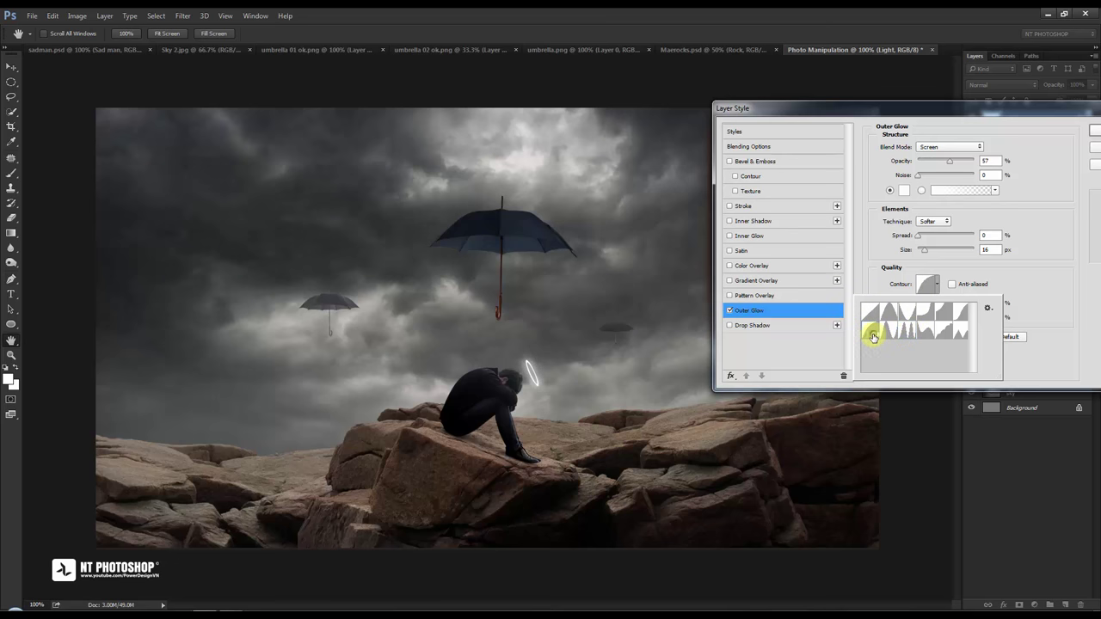
{"action": "left_click", "coordinate": [905, 332]}
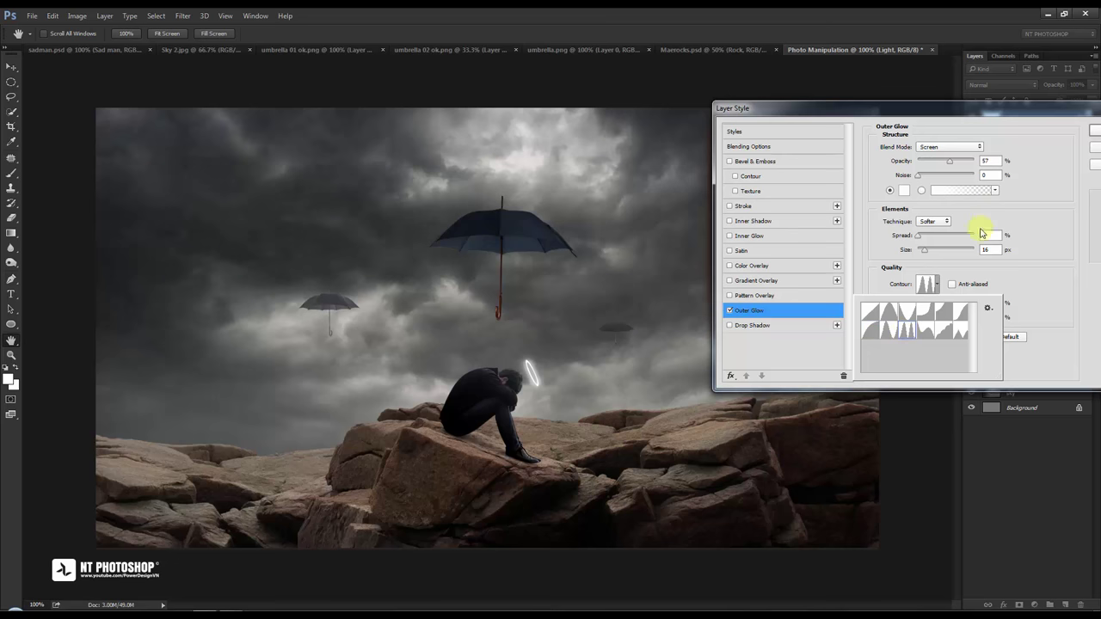
{"action": "left_click", "coordinate": [952, 164]}
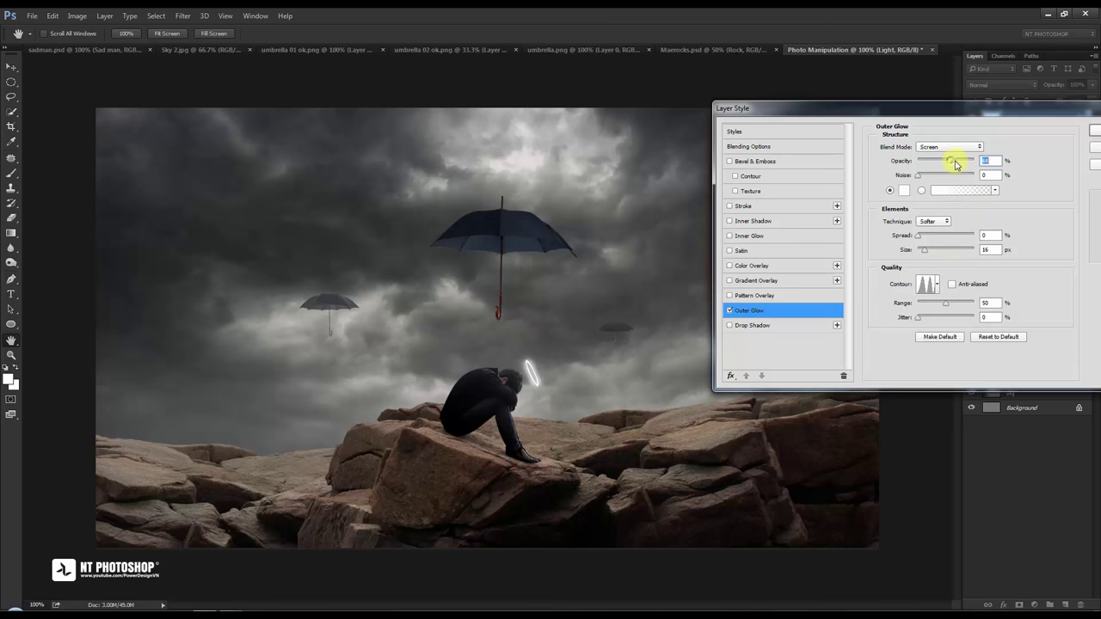
Set the glow to 56% opacity and 23 px size, and apply it.
{"action": "left_click_drag", "start_coordinate": [957, 164], "coordinate": [944, 166]}
{"action": "left_click_drag", "start_coordinate": [924, 252], "coordinate": [926, 253]}
{"action": "type", "text": "23"}
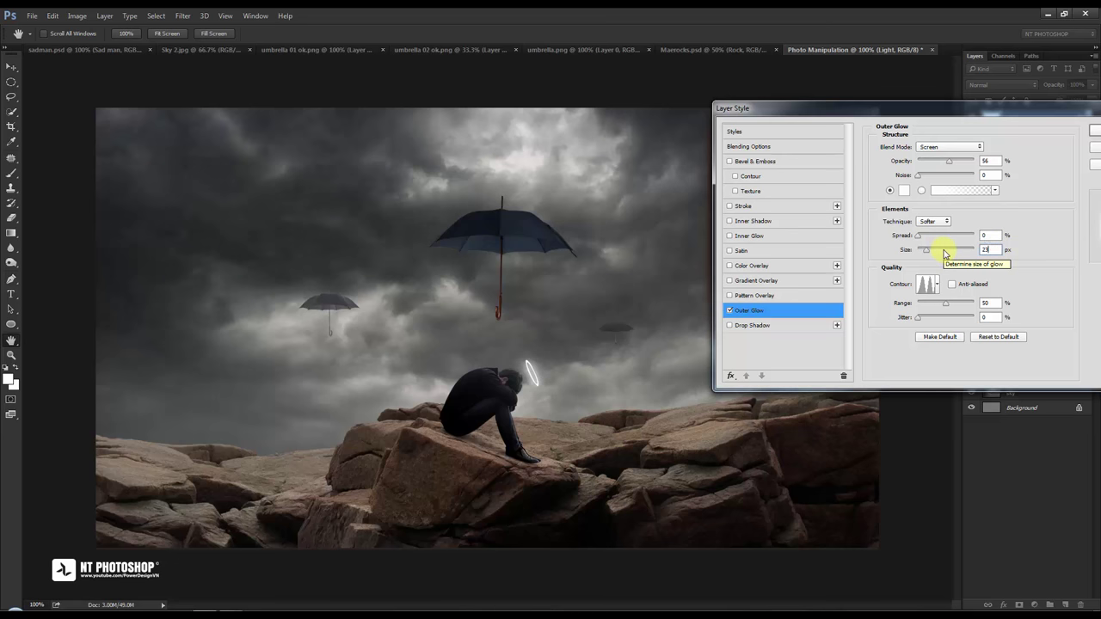
{"action": "left_click_drag", "start_coordinate": [985, 115], "coordinate": [940, 123]}
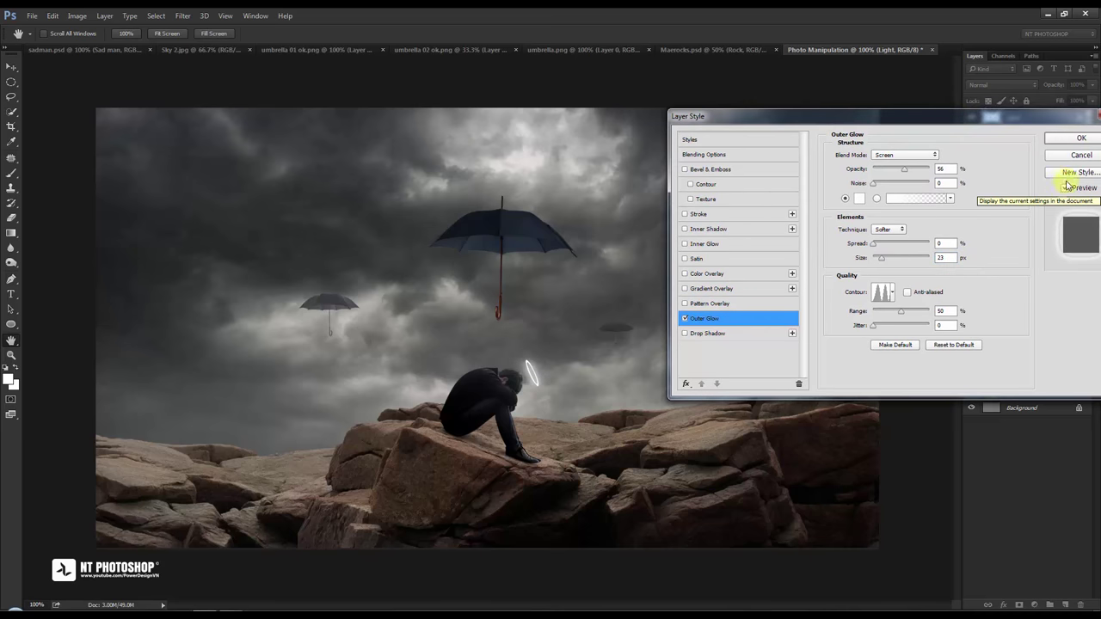
{"action": "left_click", "coordinate": [1072, 137]}
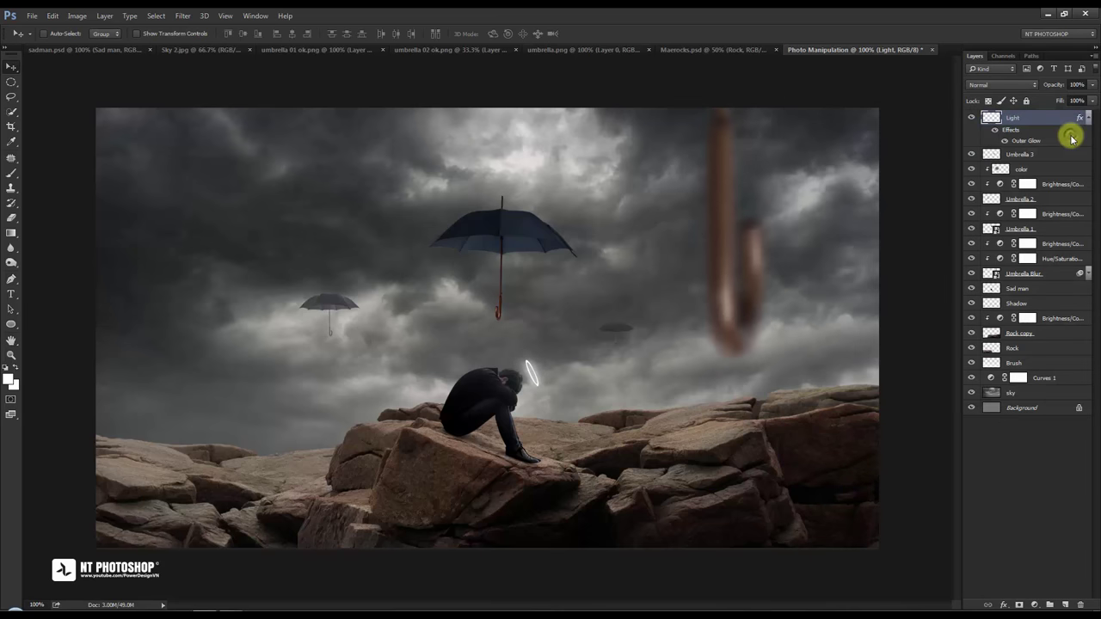
Add a Curves adjustment above the Light layer, lowering the curve to darken the scene.
{"action": "left_click", "coordinate": [1023, 447]}
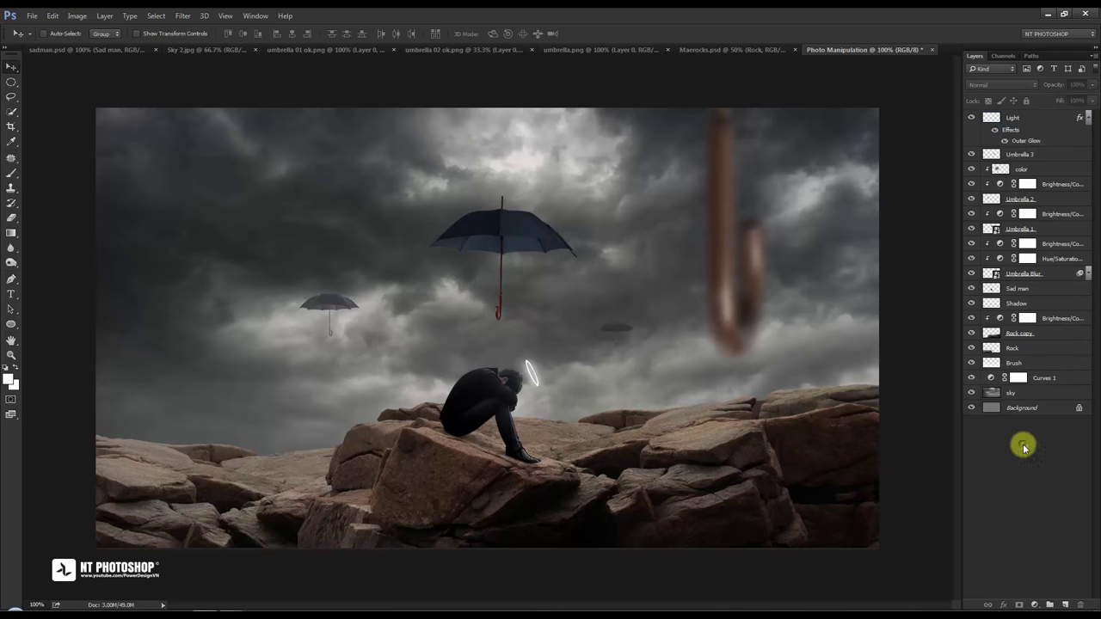
{"action": "left_click", "coordinate": [1087, 119]}
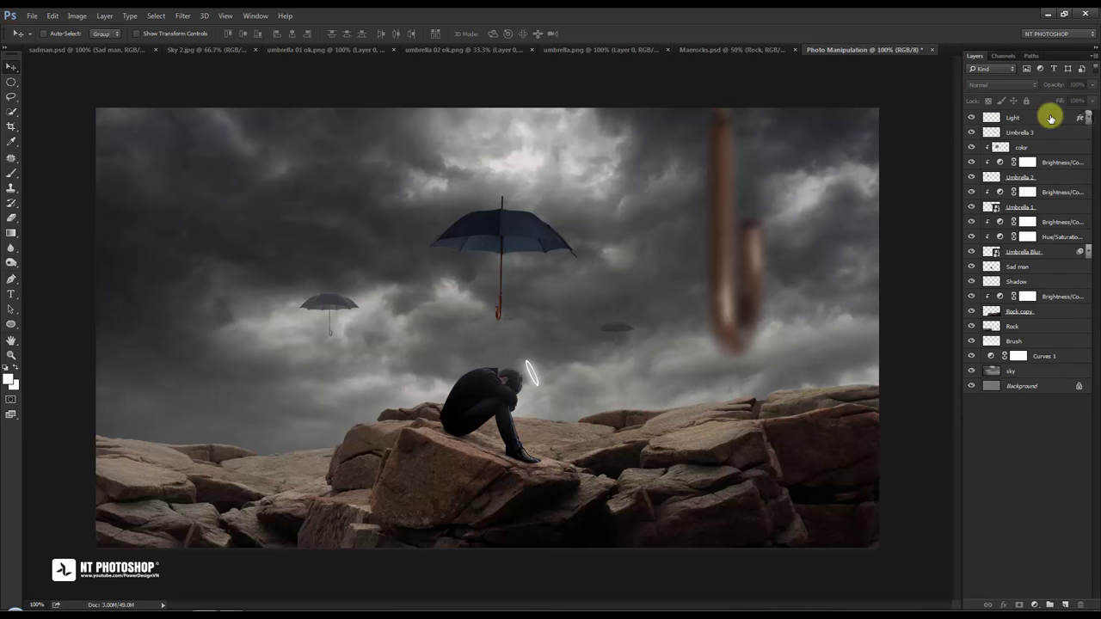
{"action": "left_click", "coordinate": [1049, 118]}
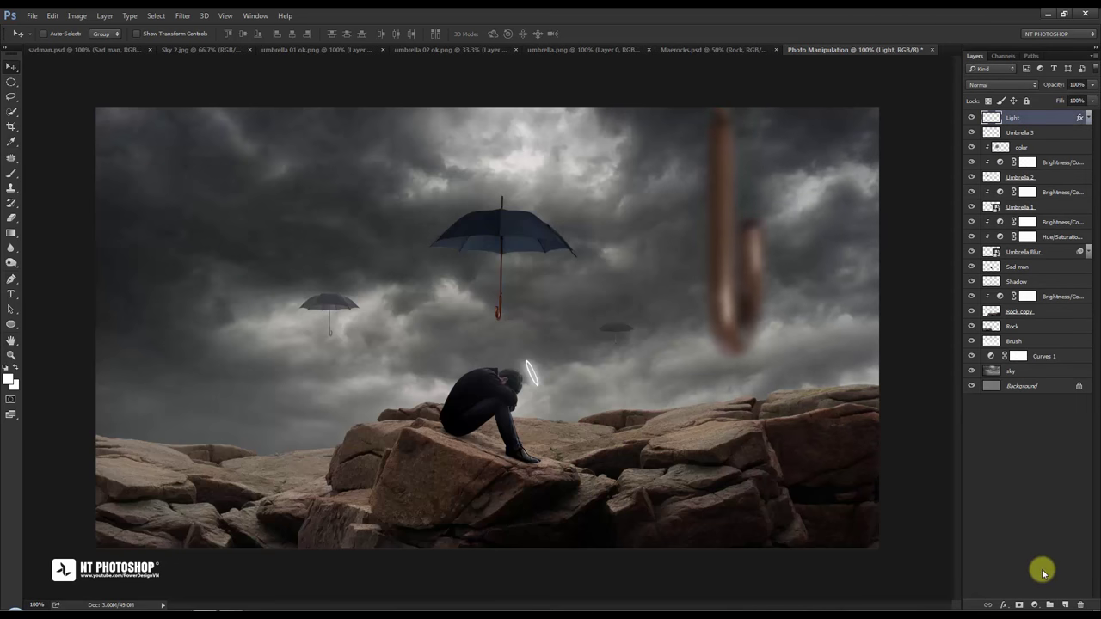
{"action": "left_click", "coordinate": [1033, 604]}
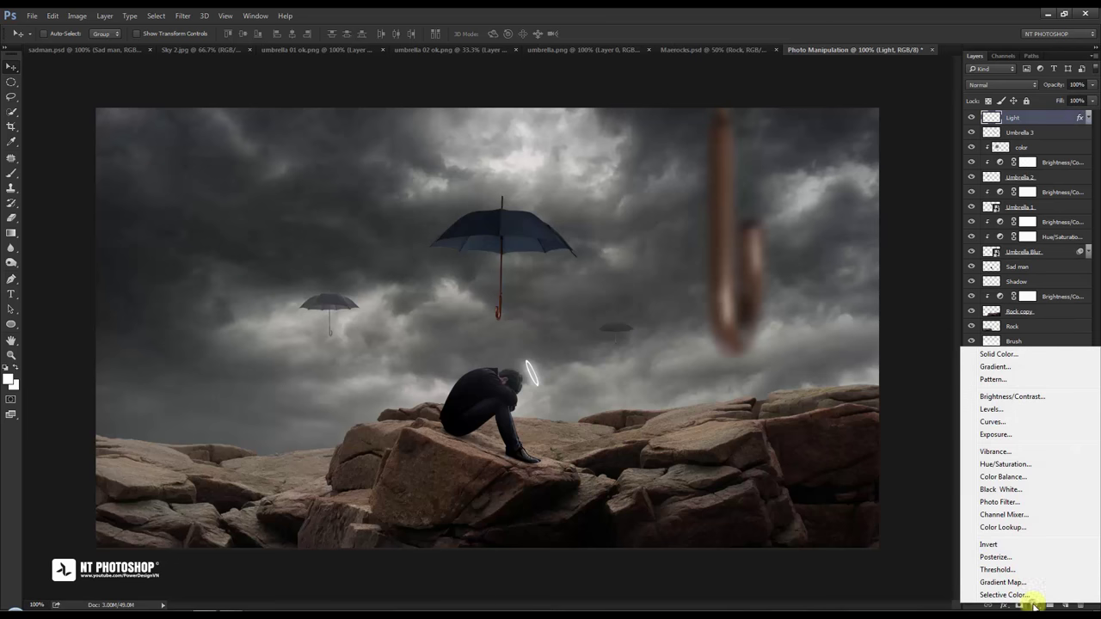
{"action": "left_click", "coordinate": [991, 421]}
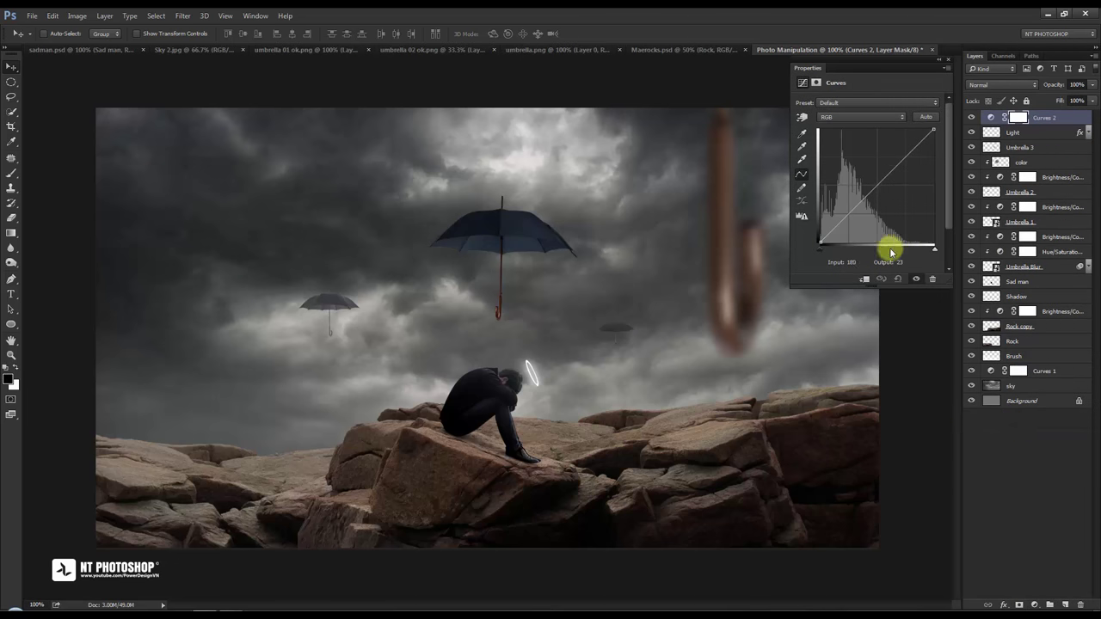
{"action": "mouse_move", "coordinate": [883, 180]}
{"action": "left_mouse_down"}
{"action": "mouse_move", "coordinate": [883, 169]}
{"action": "mouse_move", "coordinate": [880, 201]}
{"action": "left_mouse_up"}
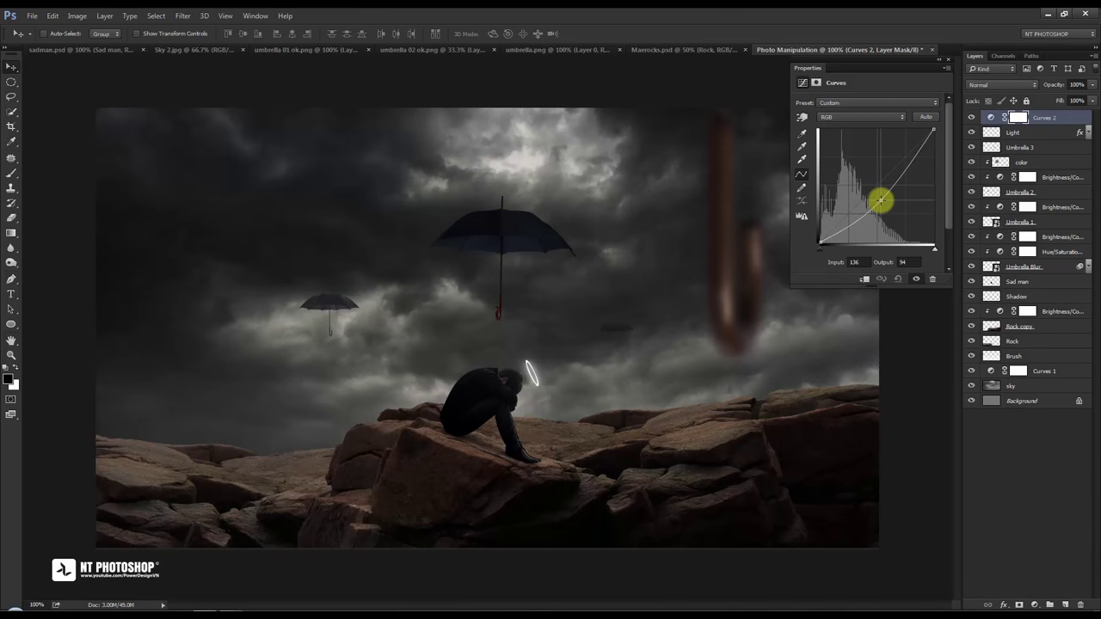
{"action": "left_click_drag", "start_coordinate": [880, 201], "coordinate": [878, 200]}
{"action": "left_click", "coordinate": [948, 62]}
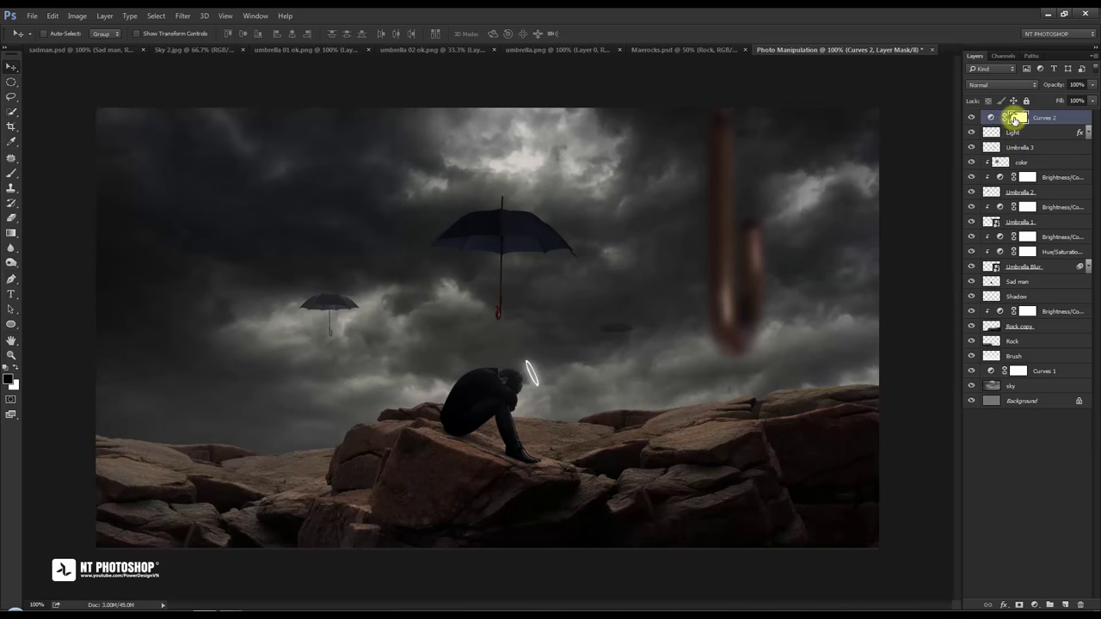
Mask the Curves 2 darkening off the umbrella and man with a soft 800 px brush.
{"action": "left_click", "coordinate": [11, 173]}
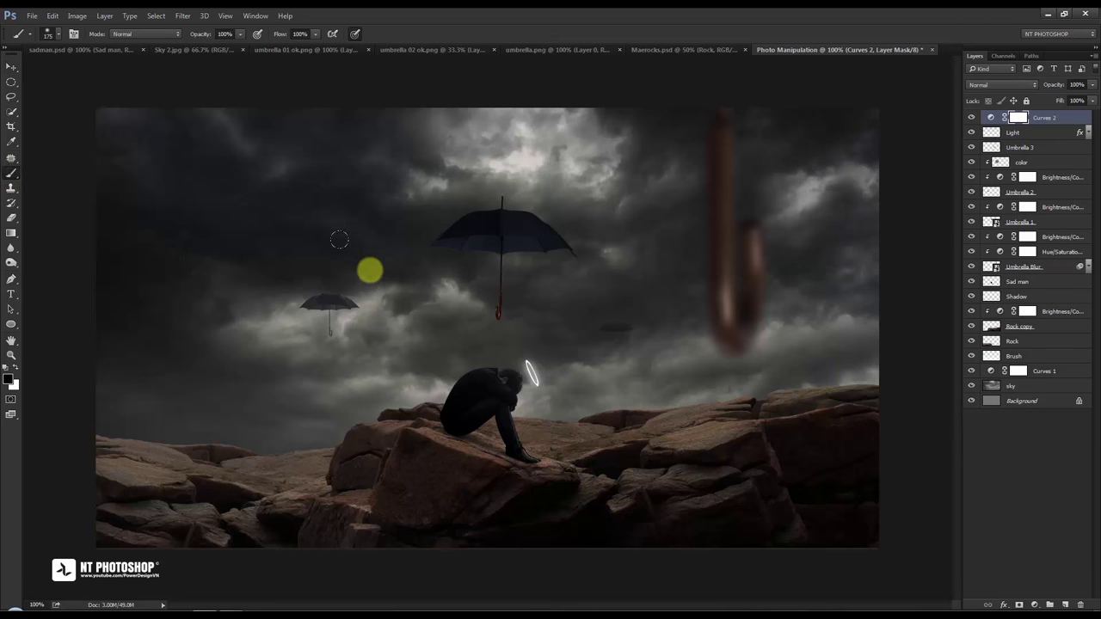
{"action": "right_click", "coordinate": [376, 190]}
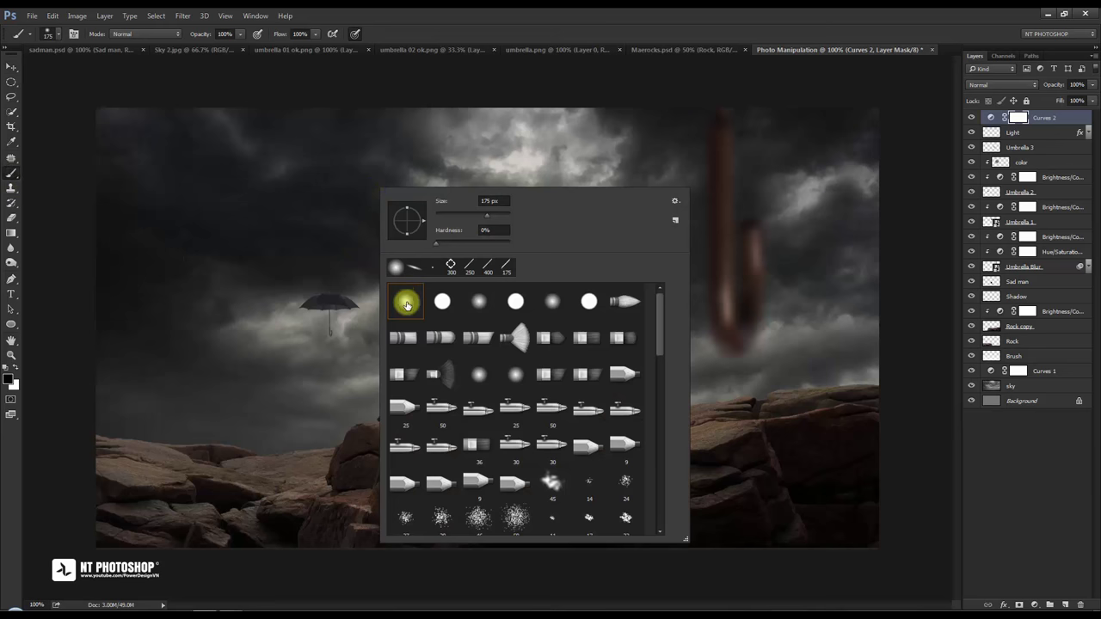
{"action": "mouse_move", "coordinate": [435, 244]}
{"action": "left_mouse_down"}
{"action": "mouse_move", "coordinate": [460, 248]}
{"action": "mouse_move", "coordinate": [433, 247]}
{"action": "left_mouse_up"}
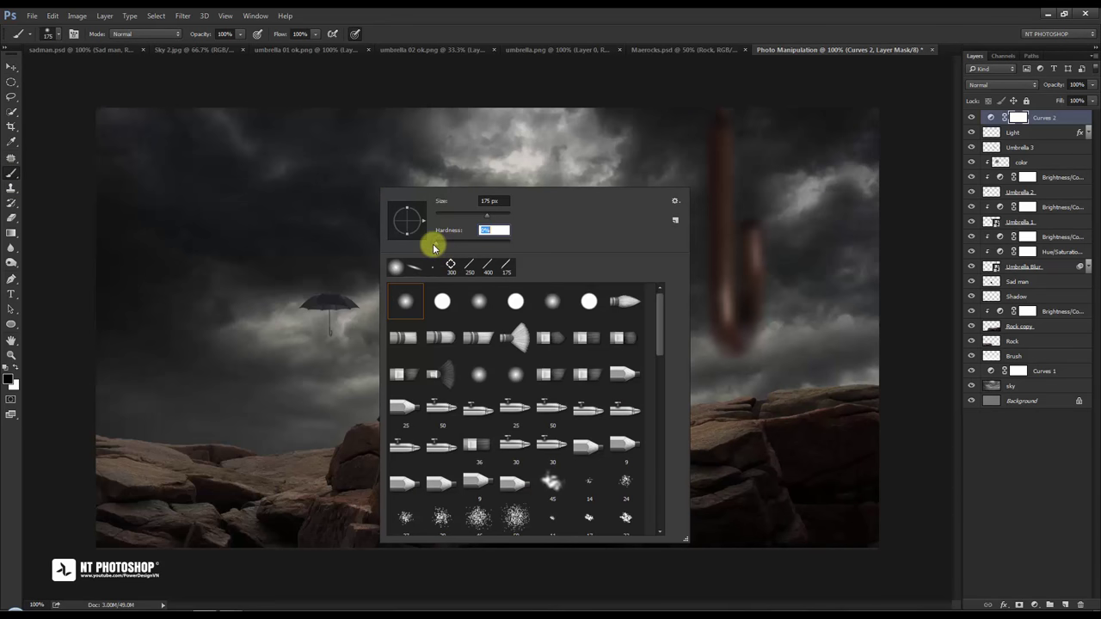
{"action": "key", "text": "Return"}
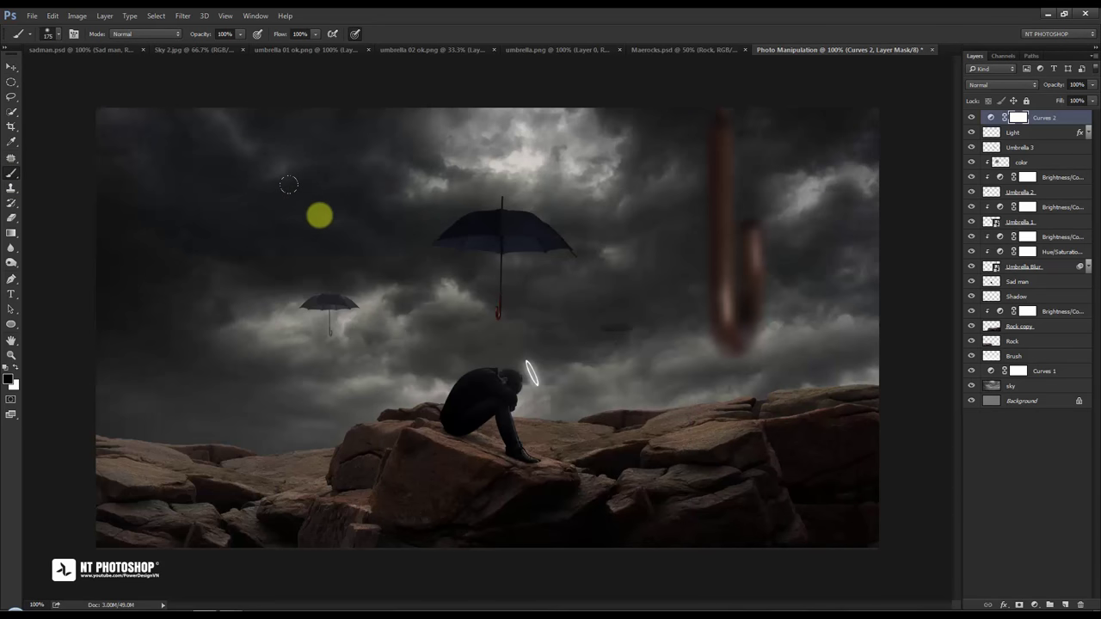
{"action": "key", "text": "bracketright"}
{"action": "key", "text": "bracketright"}
{"action": "key", "text": "bracketright"}
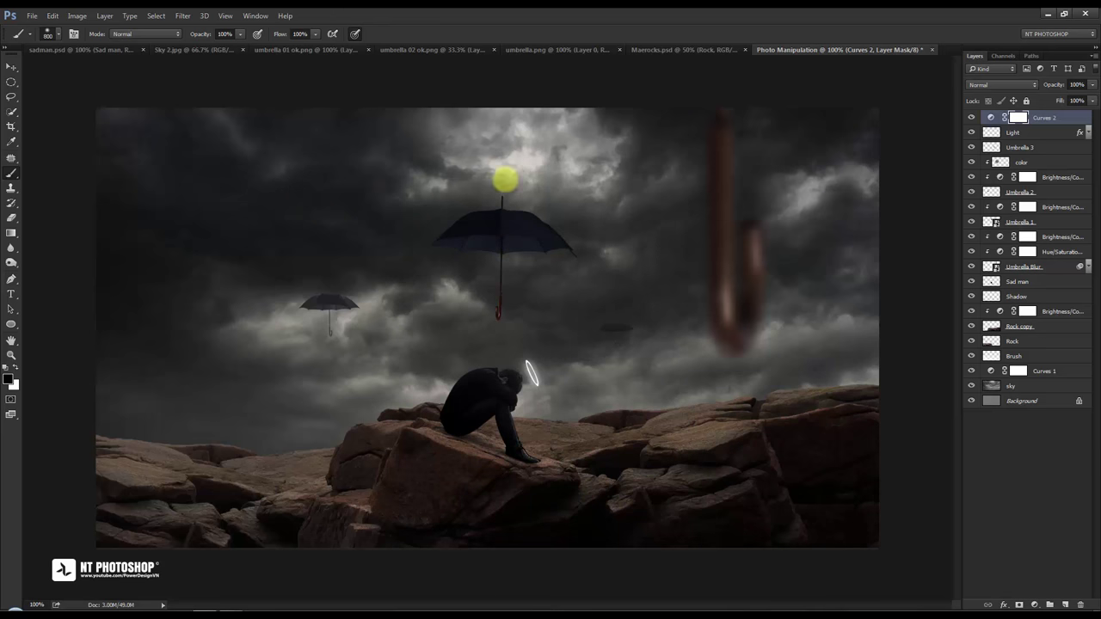
{"action": "left_click", "coordinate": [506, 167]}
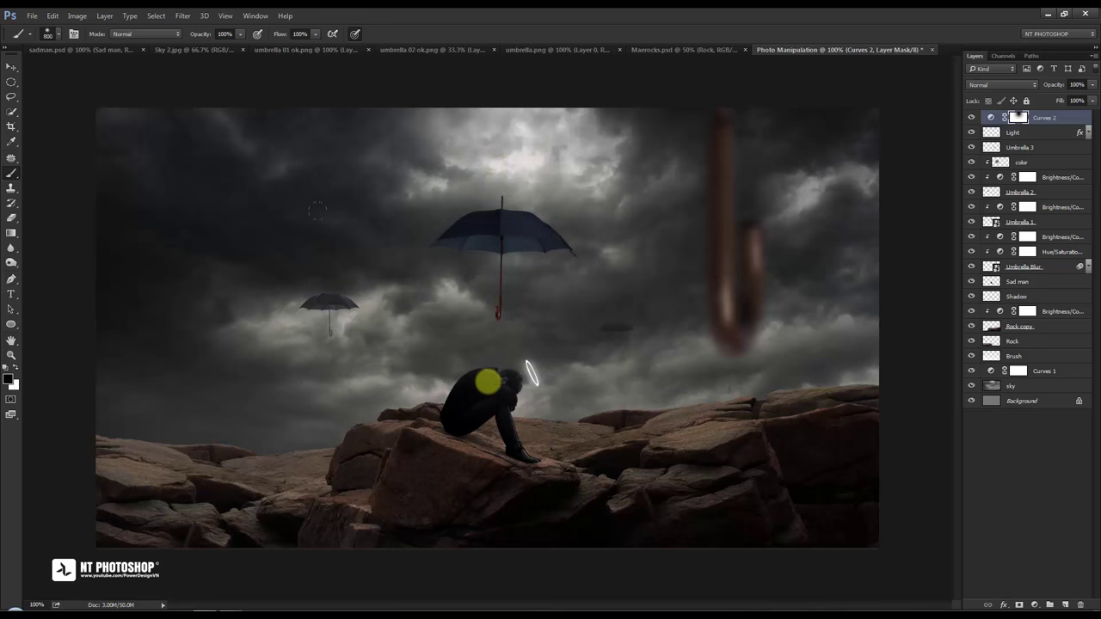
{"action": "left_click", "coordinate": [492, 391]}
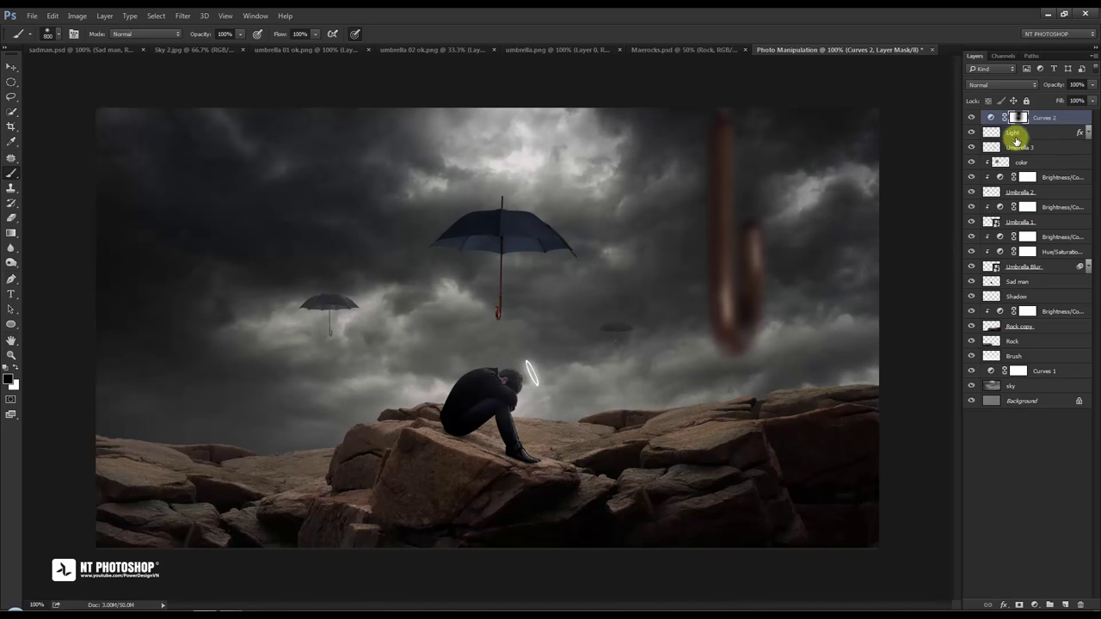
{"action": "left_click", "coordinate": [11, 66]}
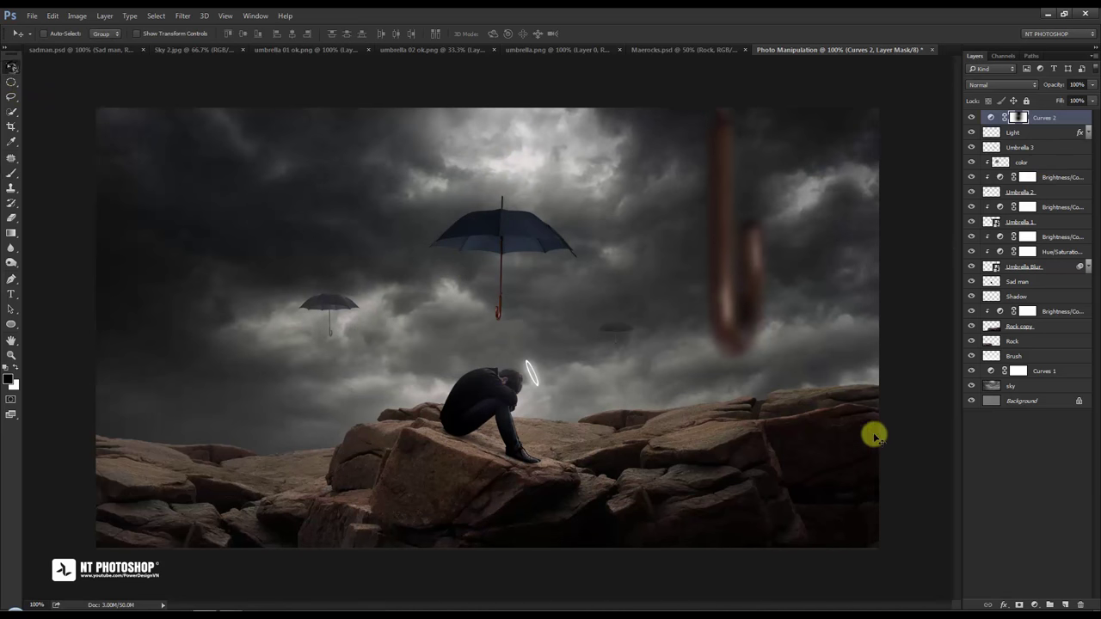
{"action": "left_click", "coordinate": [1027, 456]}
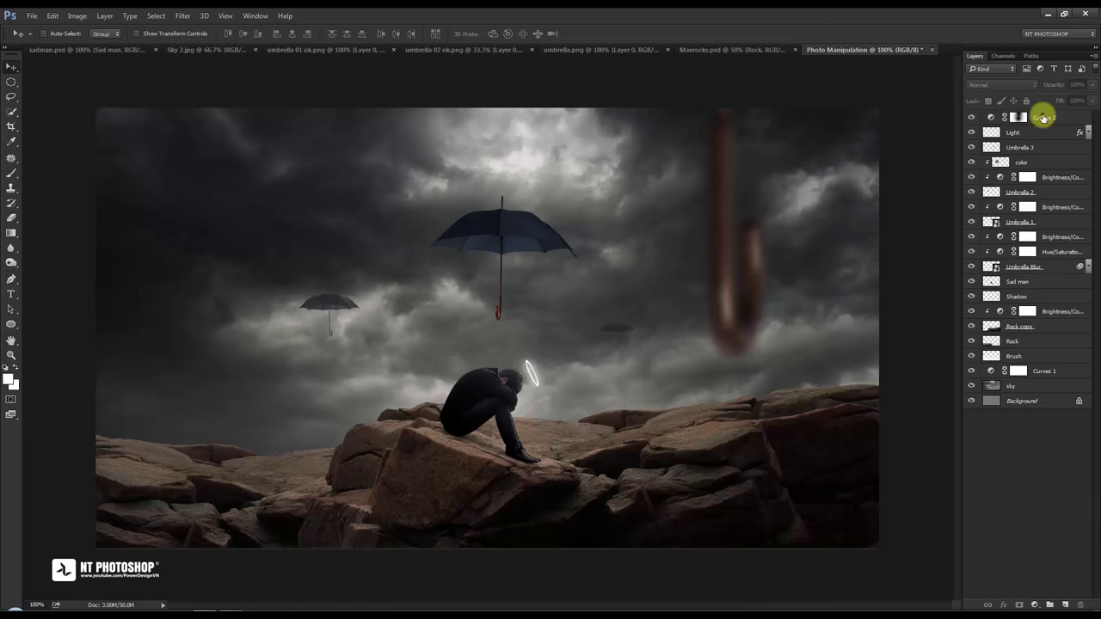
{"action": "left_click", "coordinate": [1043, 118]}
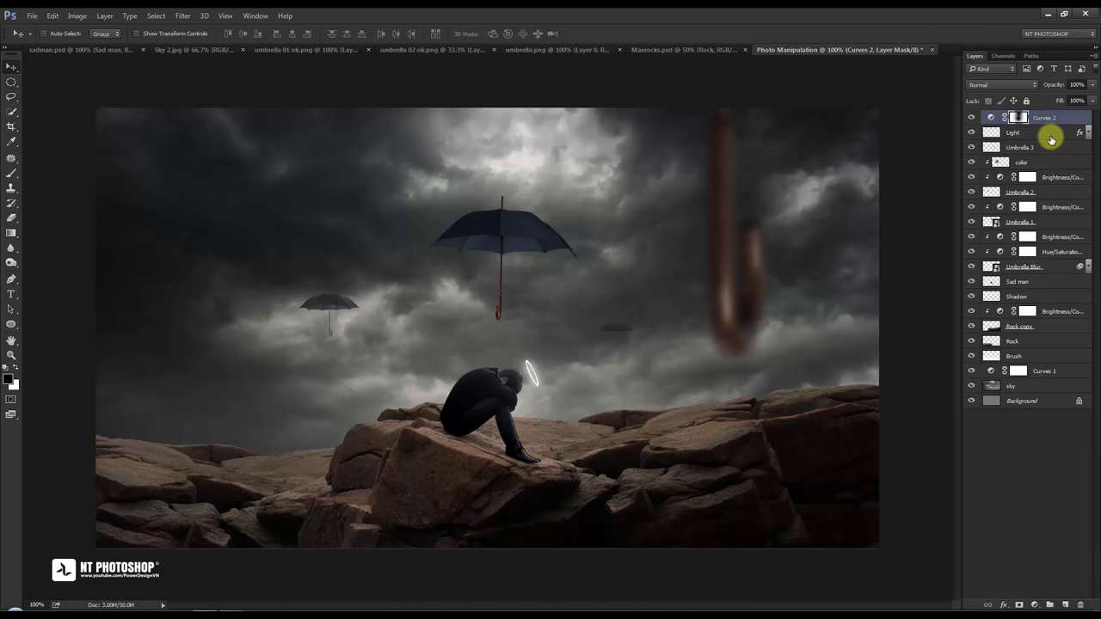
Add a new layer named Light effect and make white the foreground colour.
{"action": "left_click", "coordinate": [1067, 602]}
{"action": "type", "text": "Light effect"}
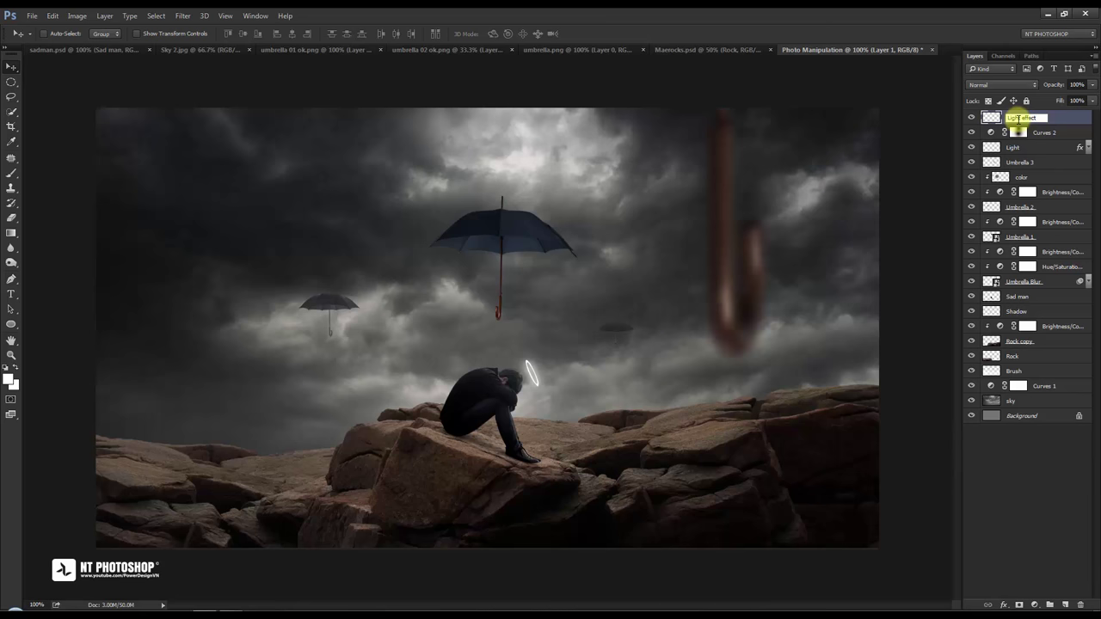
{"action": "key", "text": "Return"}
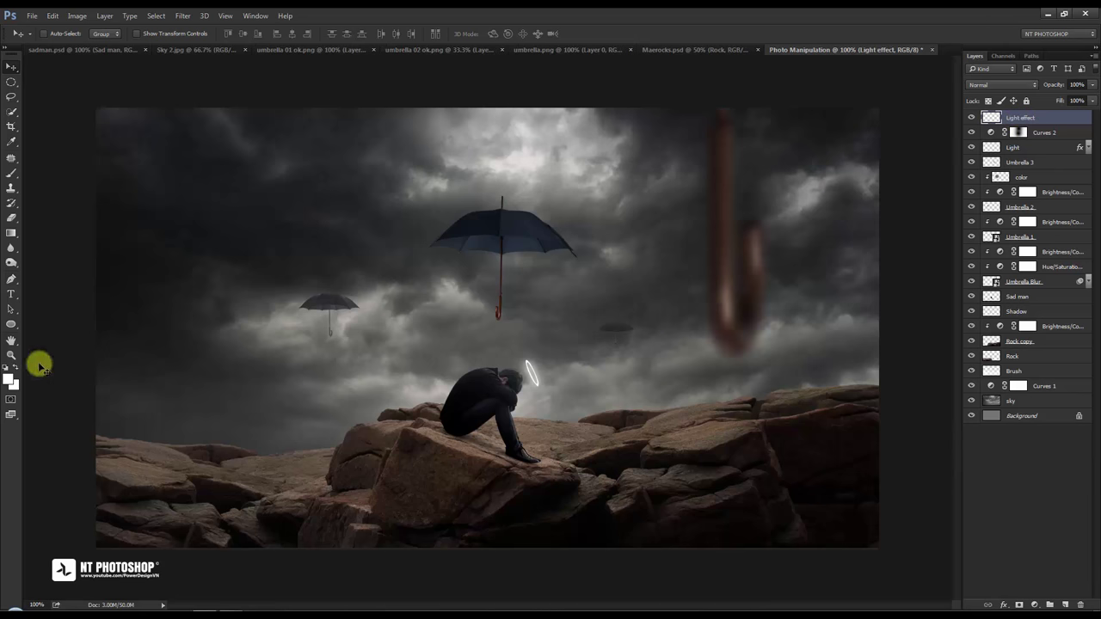
{"action": "left_click", "coordinate": [7, 378]}
{"action": "mouse_move", "coordinate": [800, 251]}
{"action": "left_mouse_down"}
{"action": "mouse_move", "coordinate": [708, 179]}
{"action": "mouse_move", "coordinate": [663, 165]}
{"action": "left_mouse_up"}
{"action": "left_click", "coordinate": [935, 163]}
Set the brush size to 2 px.
{"action": "left_click", "coordinate": [13, 173]}
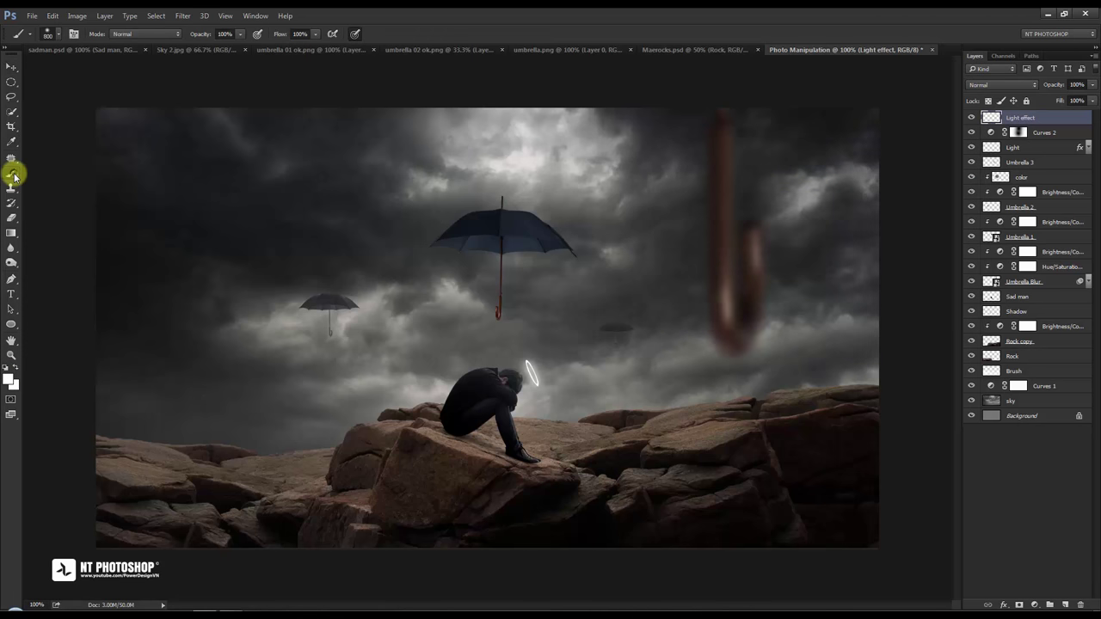
{"action": "right_click", "coordinate": [333, 221]}
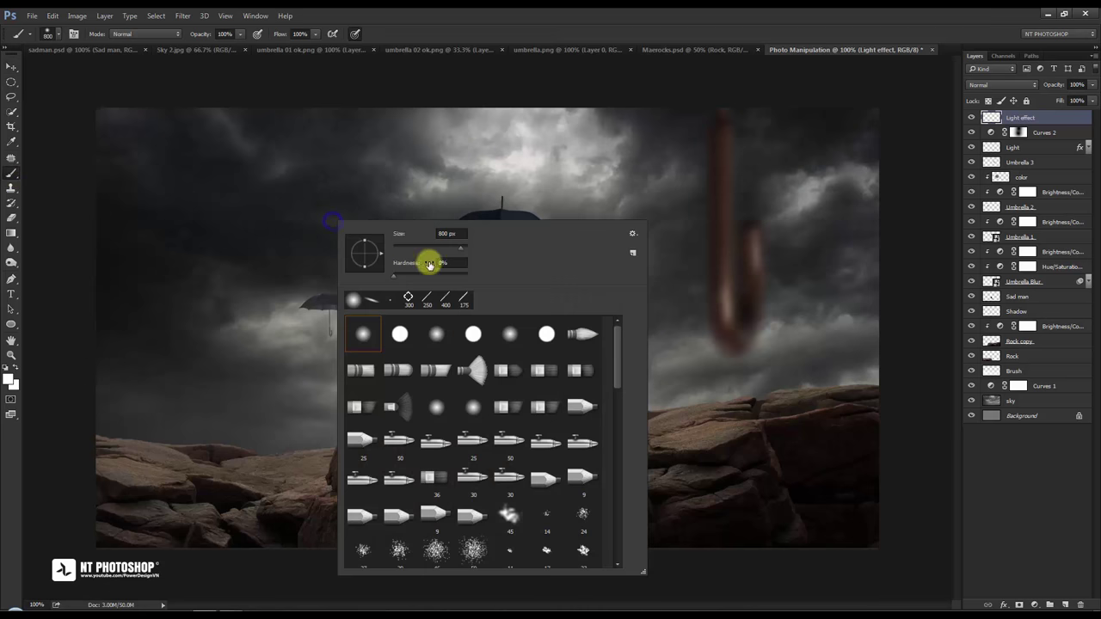
{"action": "double_click", "coordinate": [454, 234]}
{"action": "type", "text": "2"}
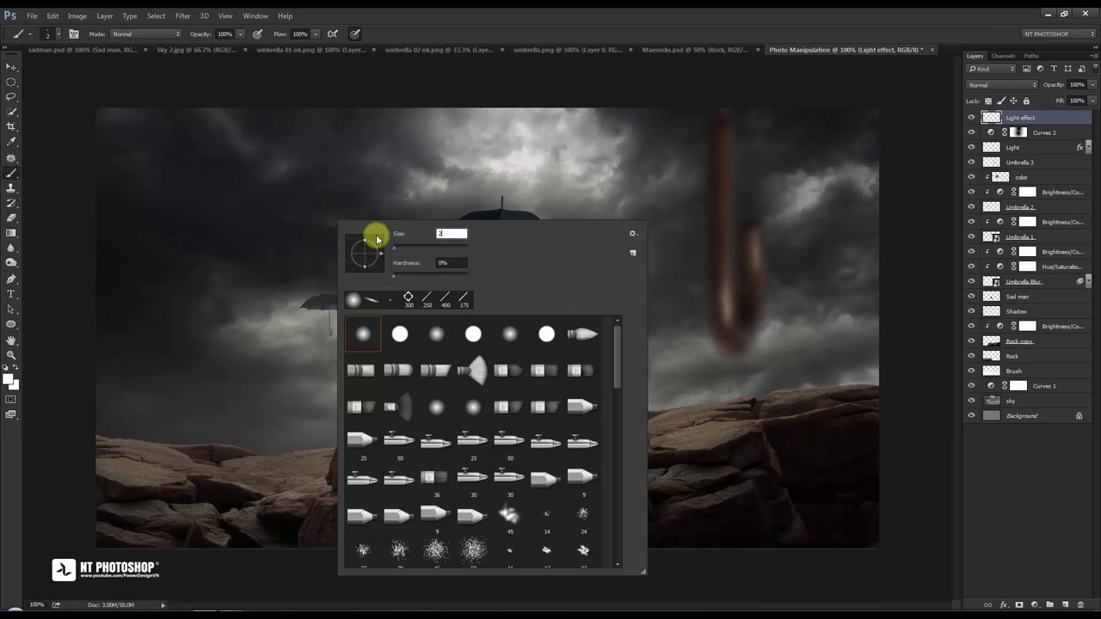
{"action": "key", "text": "Return"}
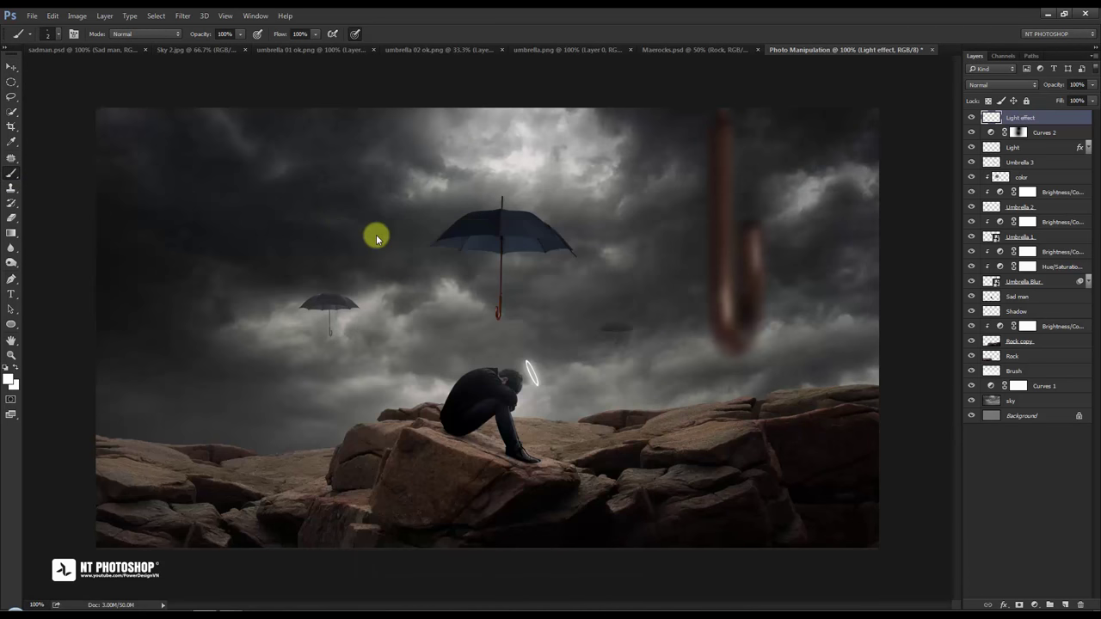
Zoom in on the man and rocks and check the 2 px brush size.
{"action": "scroll", "coordinate": [376, 237], "scroll_direction": "up", "scroll_amount": 1}
{"action": "scroll", "coordinate": [376, 237], "scroll_direction": "up", "scroll_amount": 1}
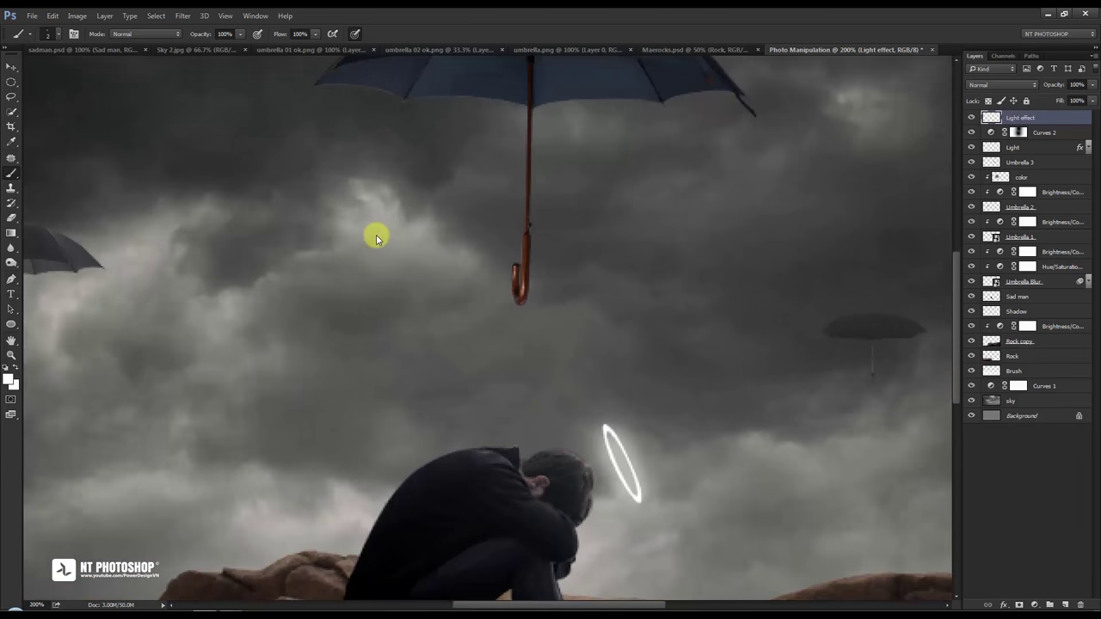
{"action": "left_click_drag", "start_coordinate": [472, 421], "coordinate": [446, 225]}
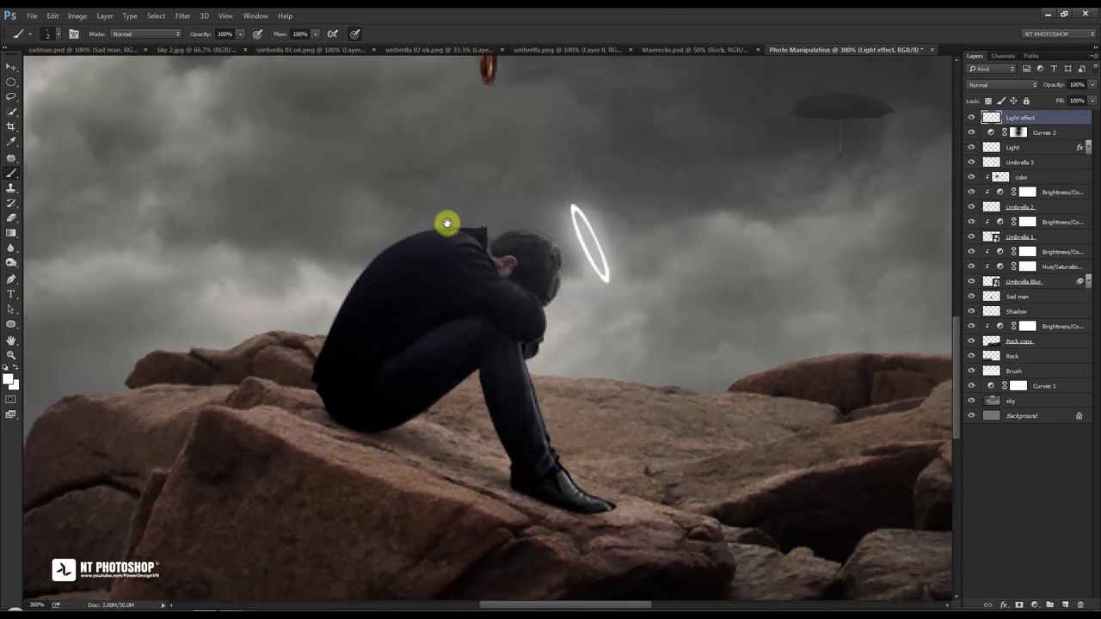
{"action": "right_click", "coordinate": [519, 144]}
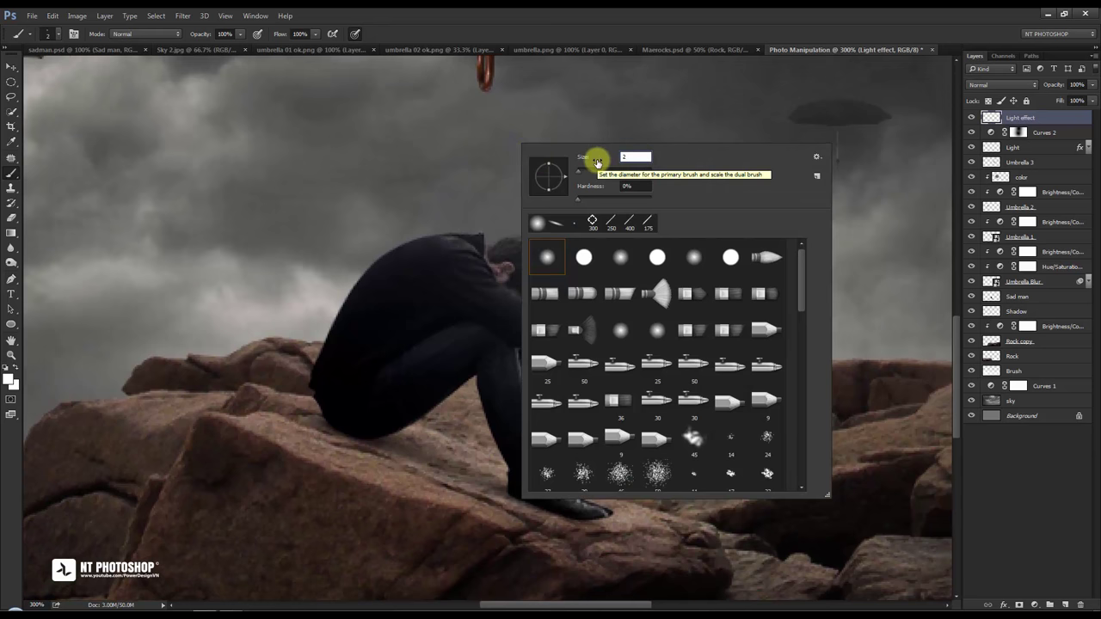
{"action": "key", "text": "Return"}
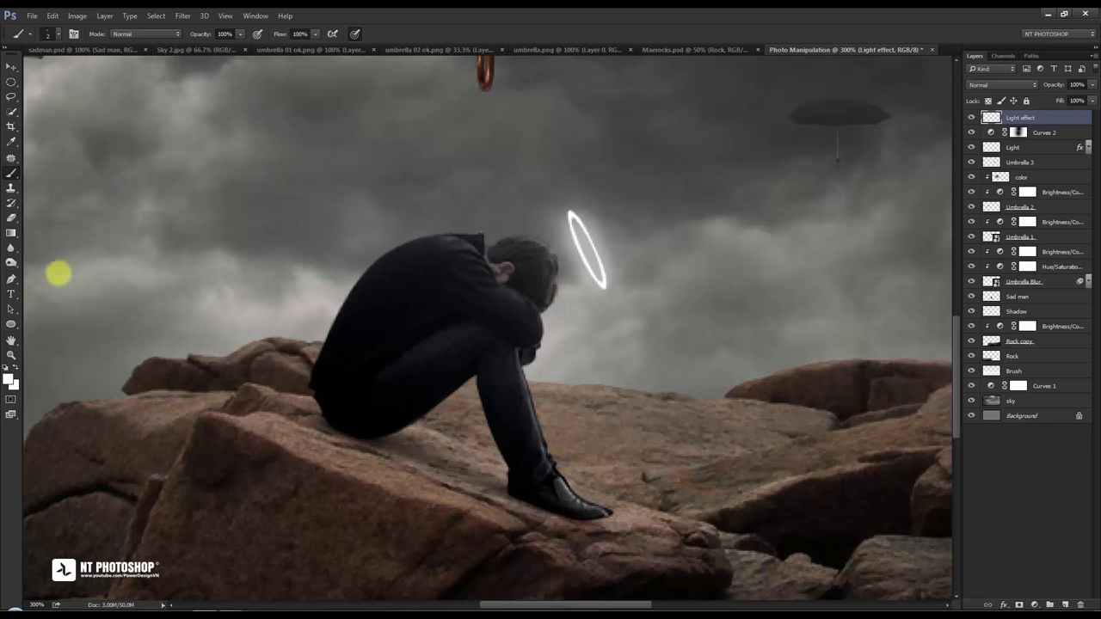
Draw a curved Pen path along the back of the man's head.
{"action": "left_click", "coordinate": [13, 279]}
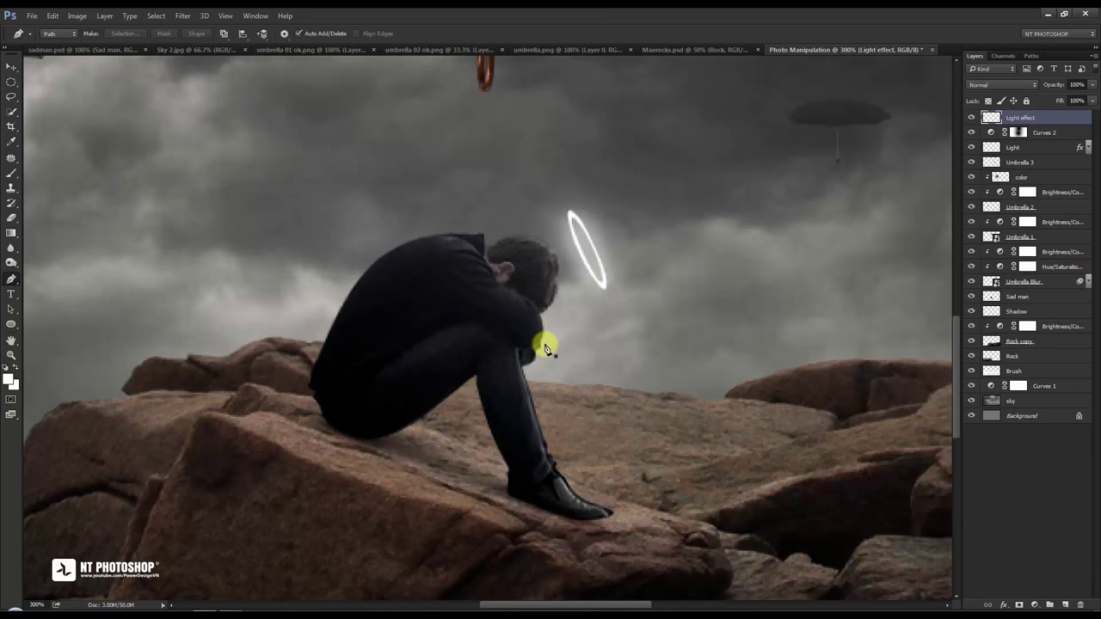
{"action": "scroll", "coordinate": [546, 348], "scroll_direction": "up", "scroll_amount": 1, "text": "alt"}
{"action": "scroll", "coordinate": [550, 344], "scroll_direction": "up", "scroll_amount": 2}
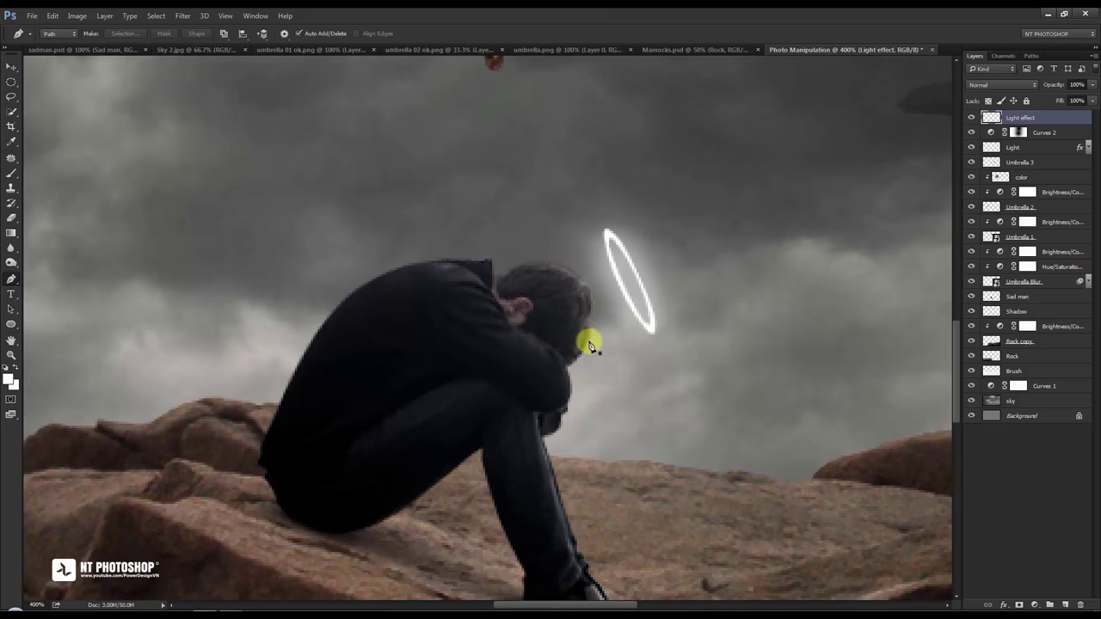
{"action": "left_click", "coordinate": [589, 331]}
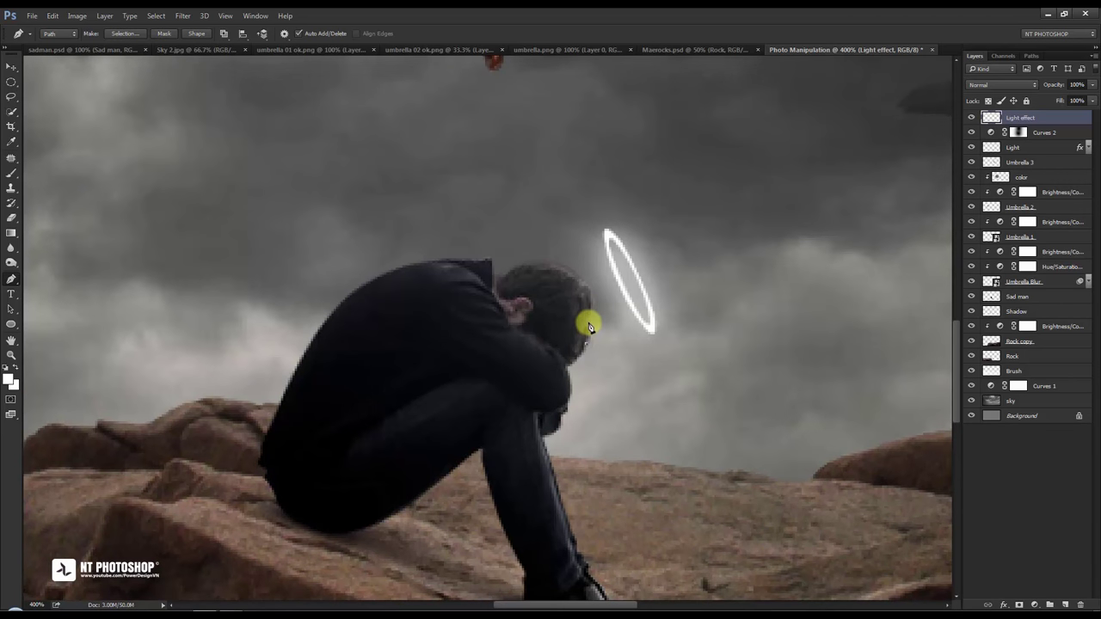
{"action": "left_click", "coordinate": [582, 307]}
{"action": "left_click", "coordinate": [590, 325]}
{"action": "left_click_drag", "start_coordinate": [544, 267], "coordinate": [518, 269]}
{"action": "left_click", "coordinate": [541, 275]}
{"action": "left_click", "coordinate": [487, 285]}
Stroke the head path with the brush using Simulate Pressure.
{"action": "right_click", "coordinate": [556, 189]}
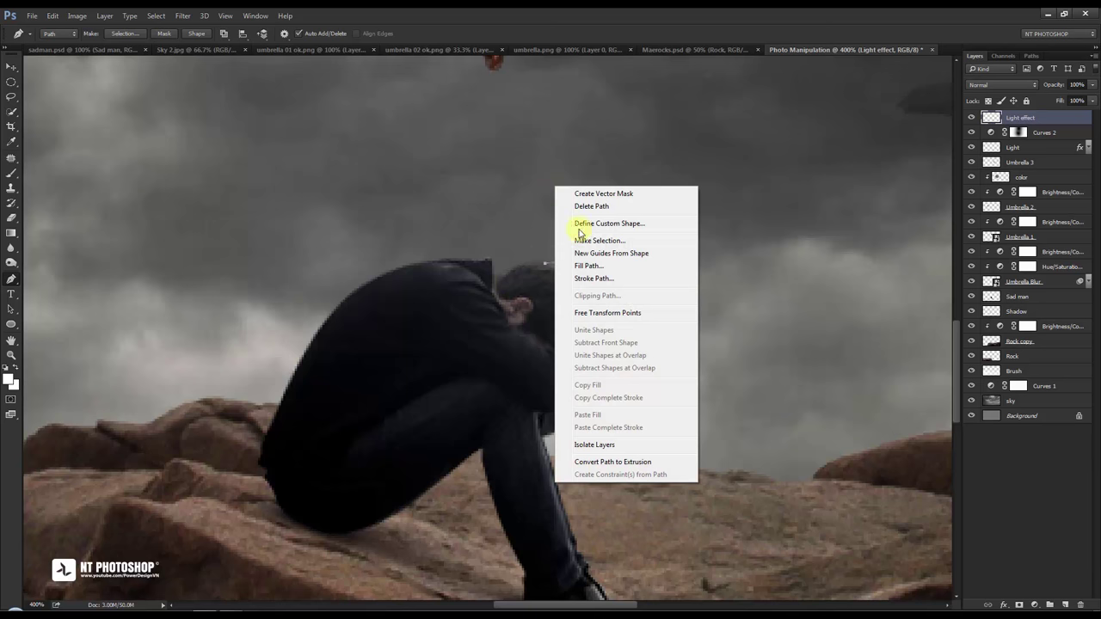
{"action": "left_click", "coordinate": [651, 280]}
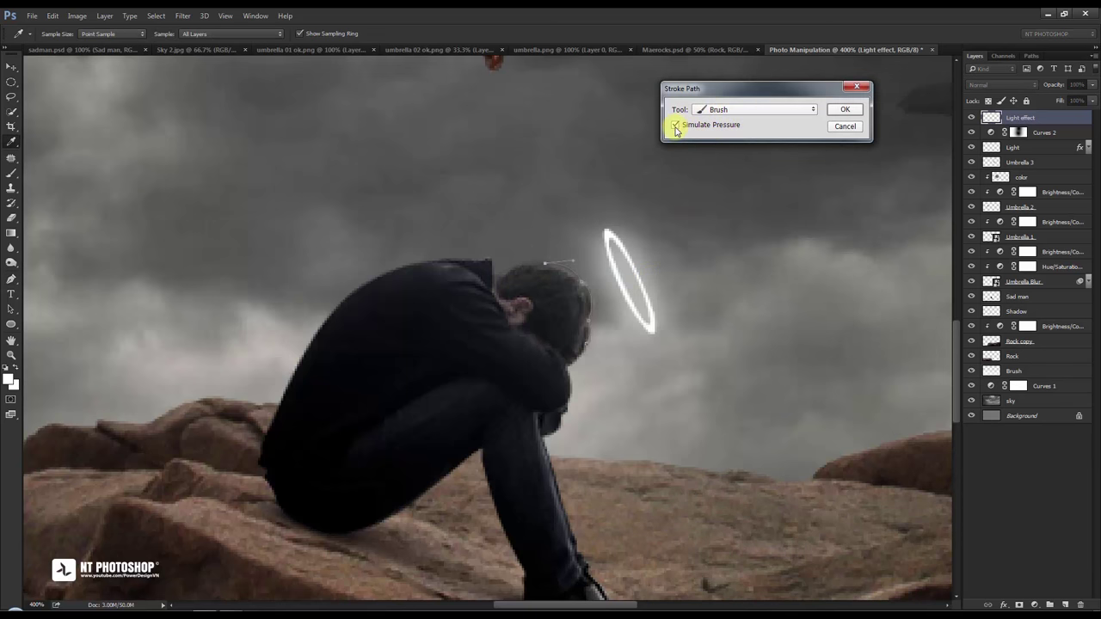
{"action": "left_click", "coordinate": [831, 110]}
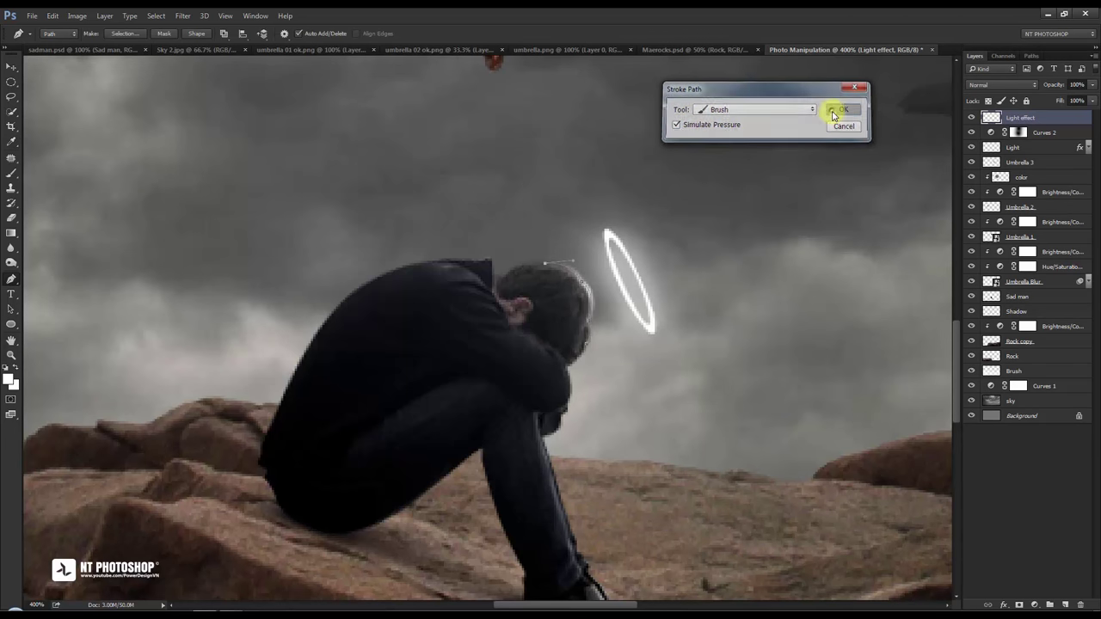
Delete the leftover path and set the Light effect layer's blend mode to Overlay.
{"action": "right_click", "coordinate": [608, 274]}
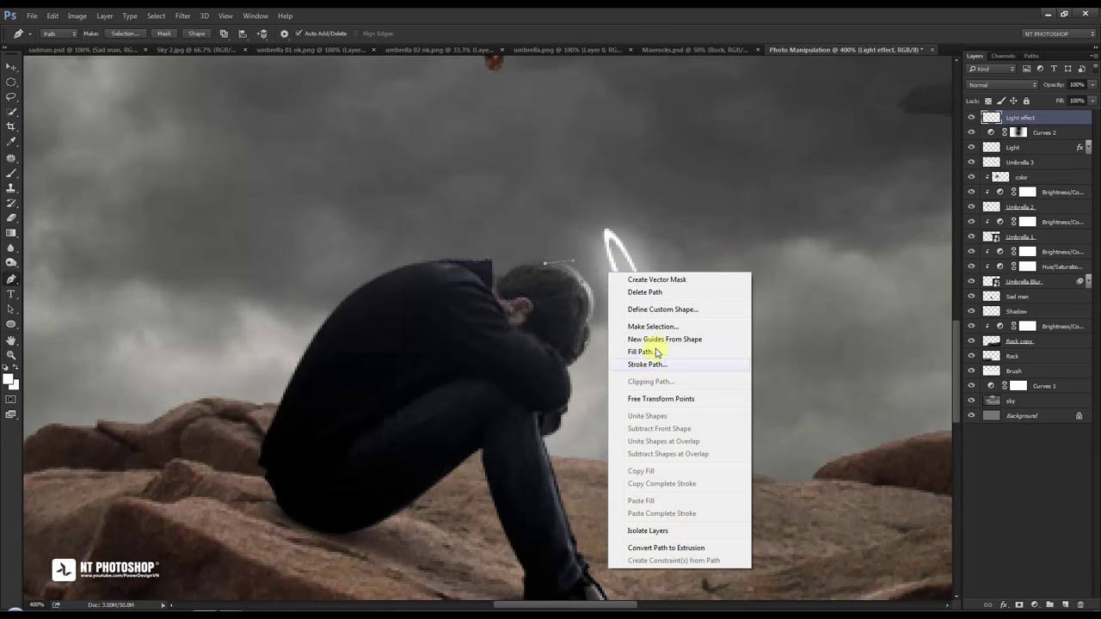
{"action": "left_click", "coordinate": [659, 293]}
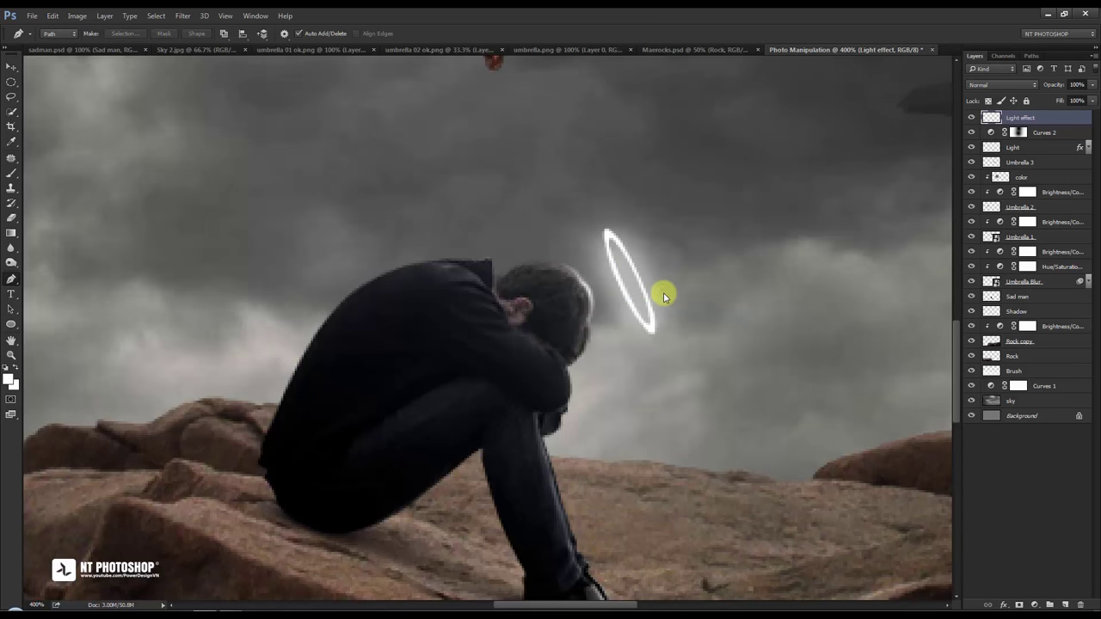
{"action": "left_click", "coordinate": [1027, 86]}
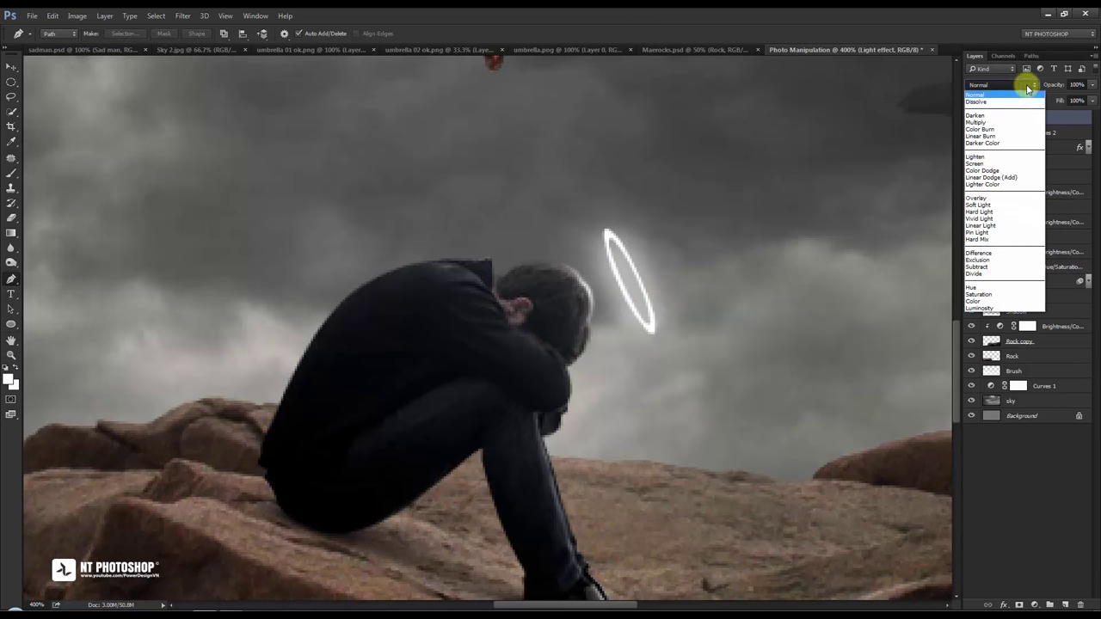
{"action": "left_click", "coordinate": [997, 198]}
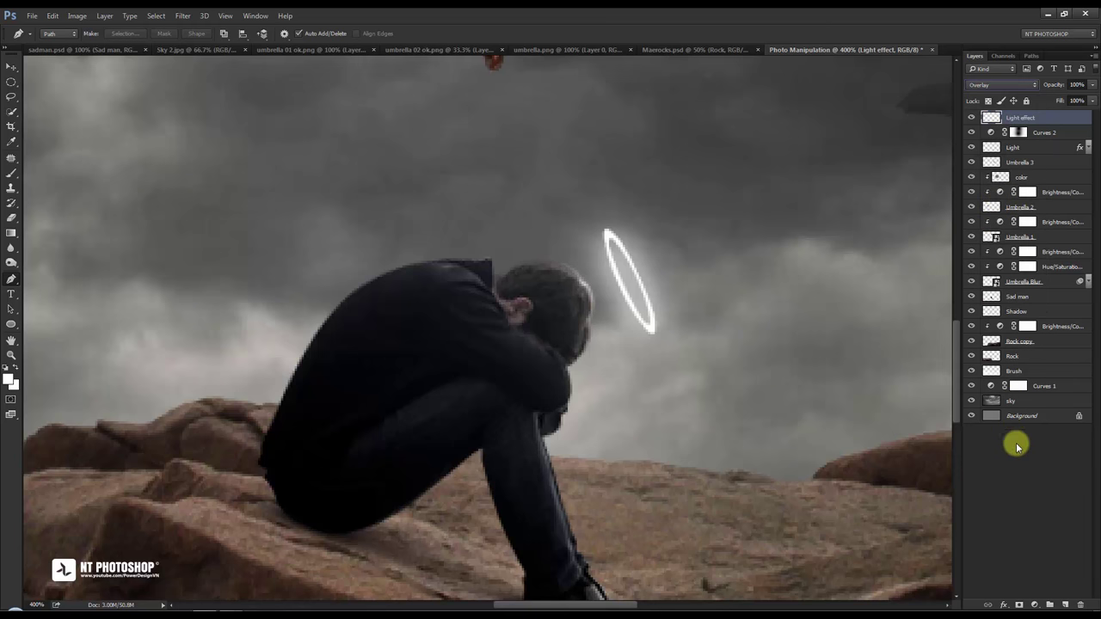
{"action": "left_click", "coordinate": [1013, 440]}
{"action": "left_click", "coordinate": [1032, 120]}
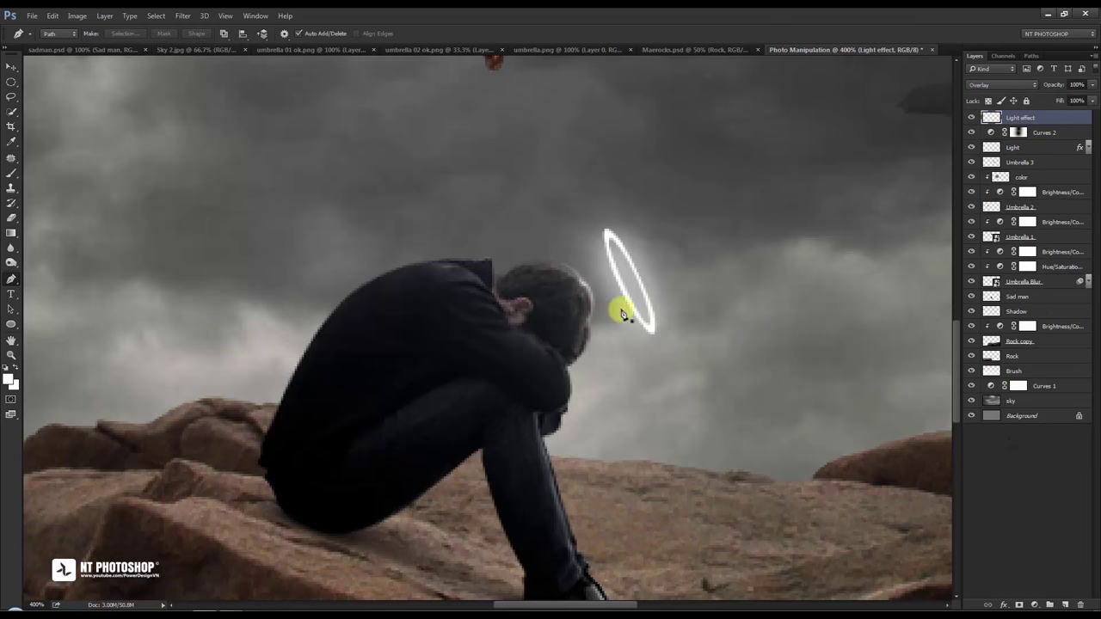
{"action": "left_click", "coordinate": [568, 396]}
{"action": "left_click_drag", "start_coordinate": [548, 353], "coordinate": [523, 338]}
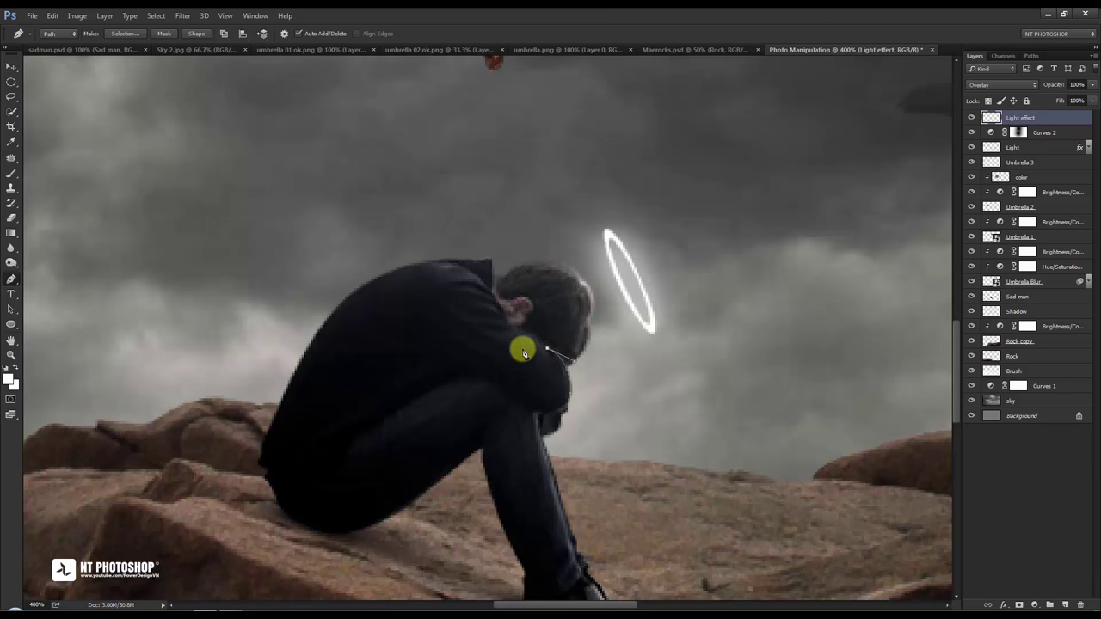
{"action": "left_click_drag", "start_coordinate": [515, 337], "coordinate": [515, 344]}
{"action": "mouse_move", "coordinate": [495, 298]}
{"action": "left_mouse_down"}
{"action": "mouse_move", "coordinate": [482, 294]}
{"action": "mouse_move", "coordinate": [491, 295]}
{"action": "left_mouse_up"}
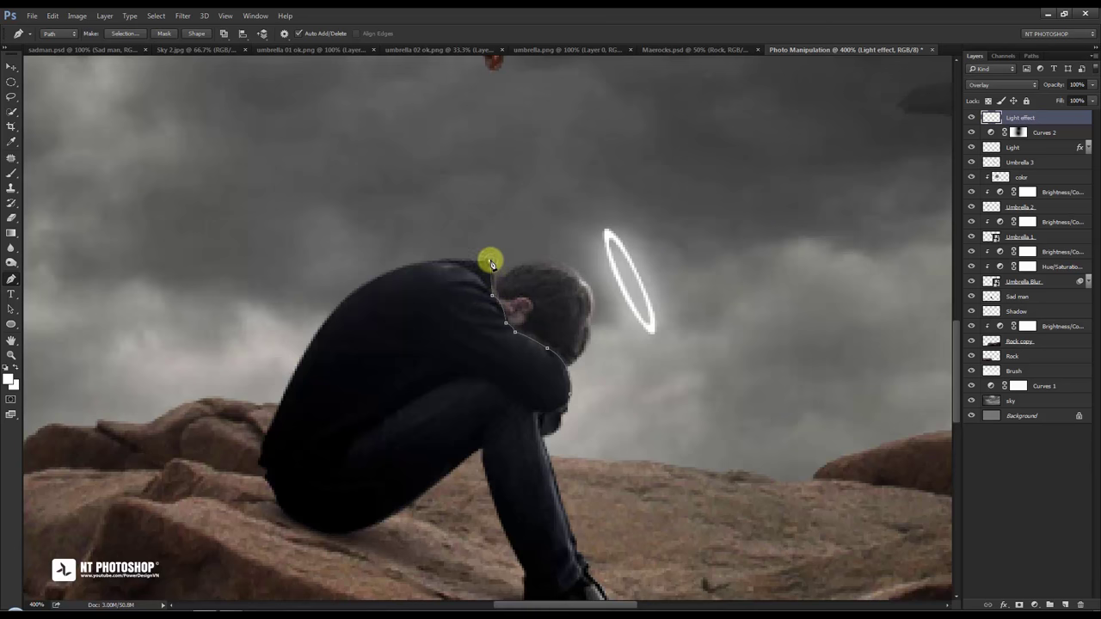
{"action": "right_click", "coordinate": [687, 255]}
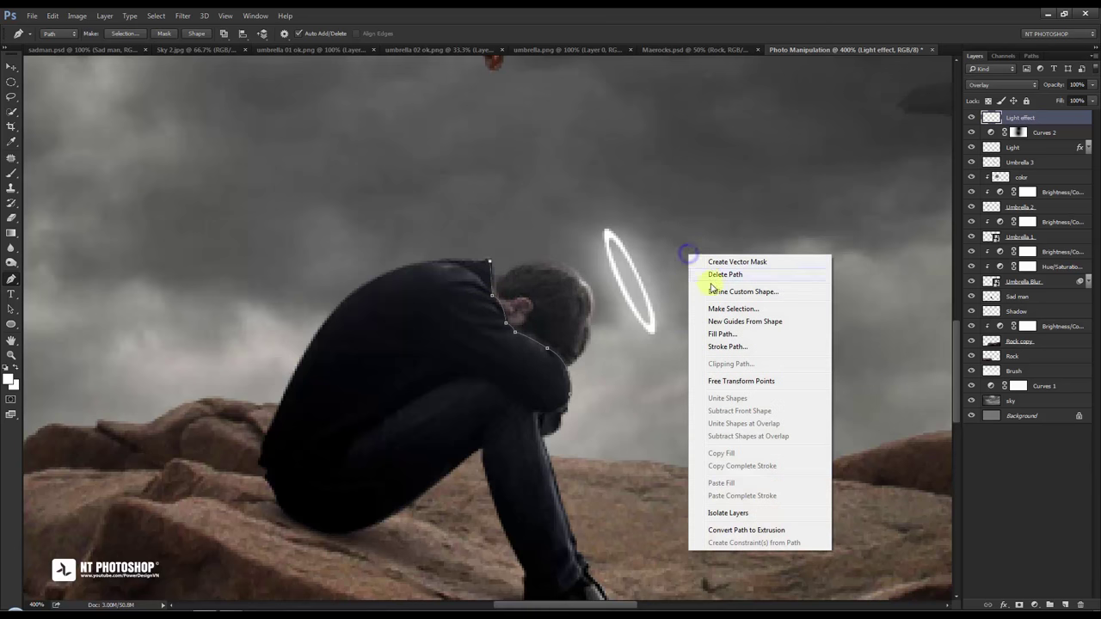
{"action": "left_click", "coordinate": [736, 346]}
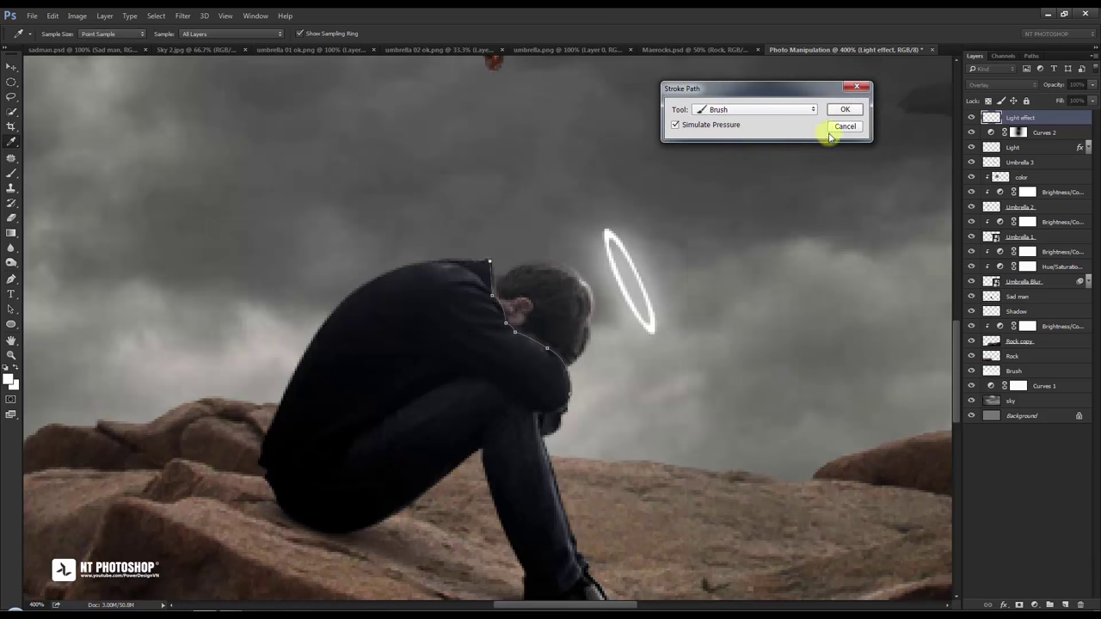
{"action": "left_click", "coordinate": [839, 112]}
{"action": "right_click", "coordinate": [755, 229]}
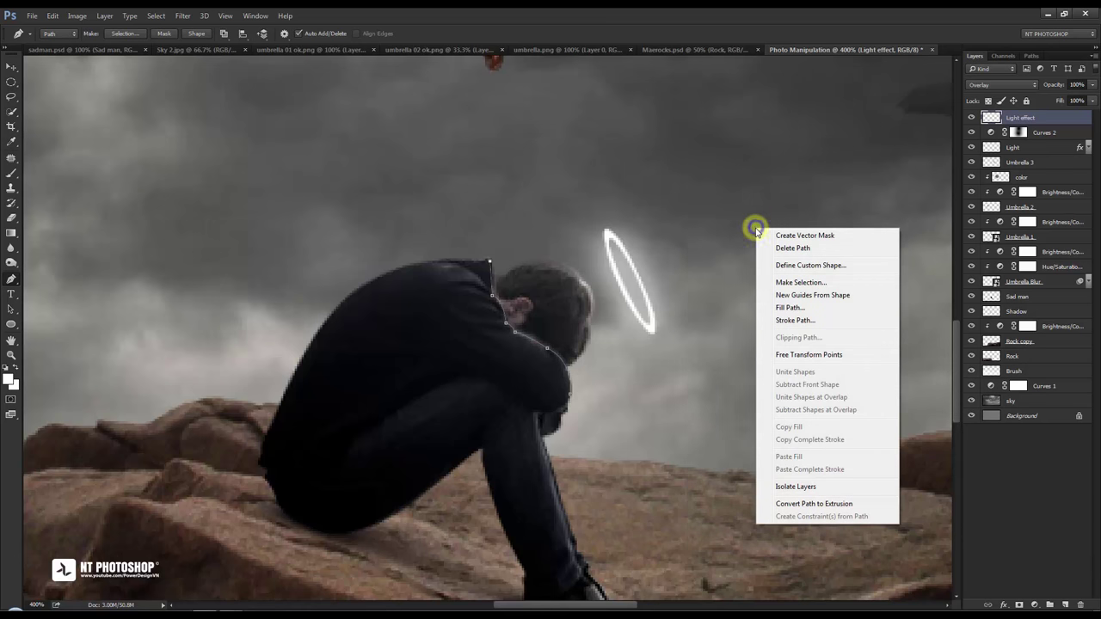
{"action": "left_click", "coordinate": [778, 247]}
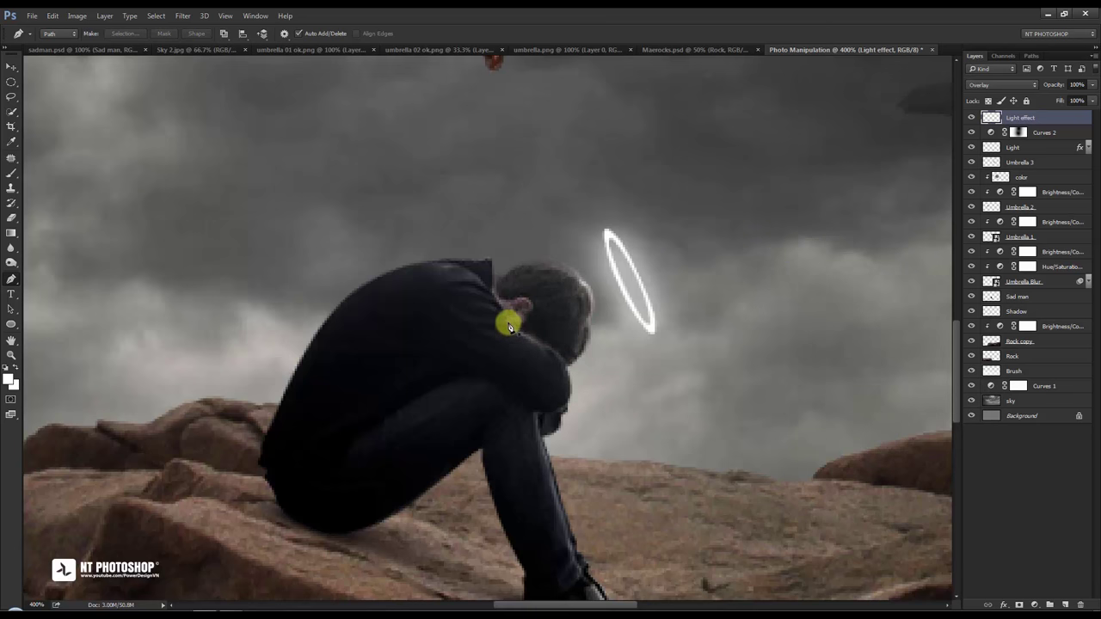
Stroke a curved path along the man's shoulder with the brush, then delete the path.
{"action": "left_click", "coordinate": [483, 285]}
{"action": "left_click_drag", "start_coordinate": [451, 284], "coordinate": [430, 295]}
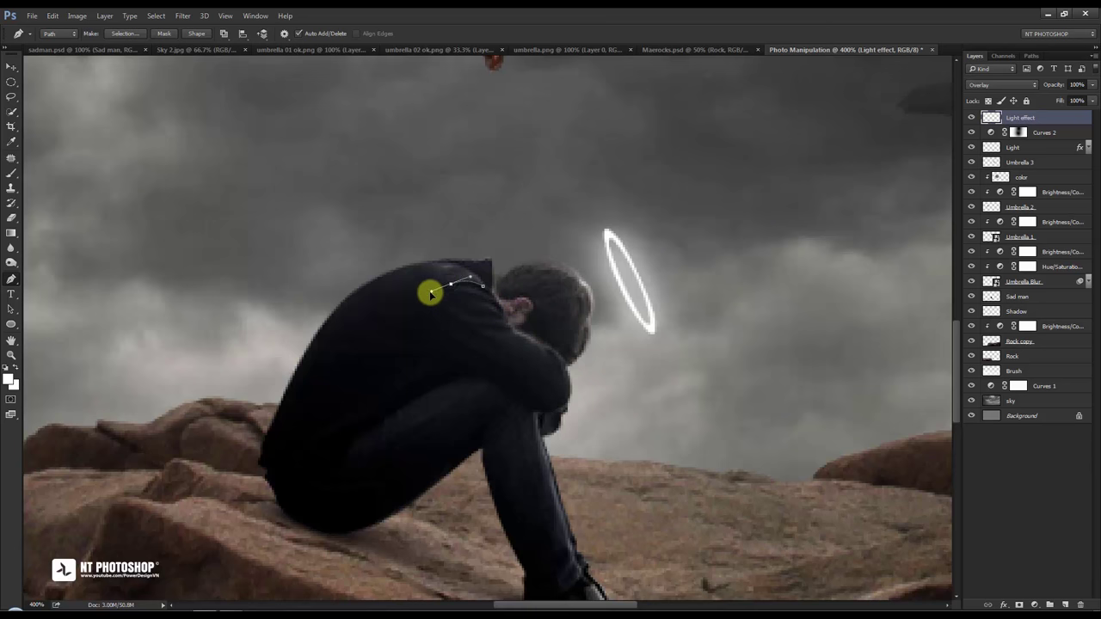
{"action": "right_click", "coordinate": [617, 355]}
{"action": "left_click", "coordinate": [680, 151]}
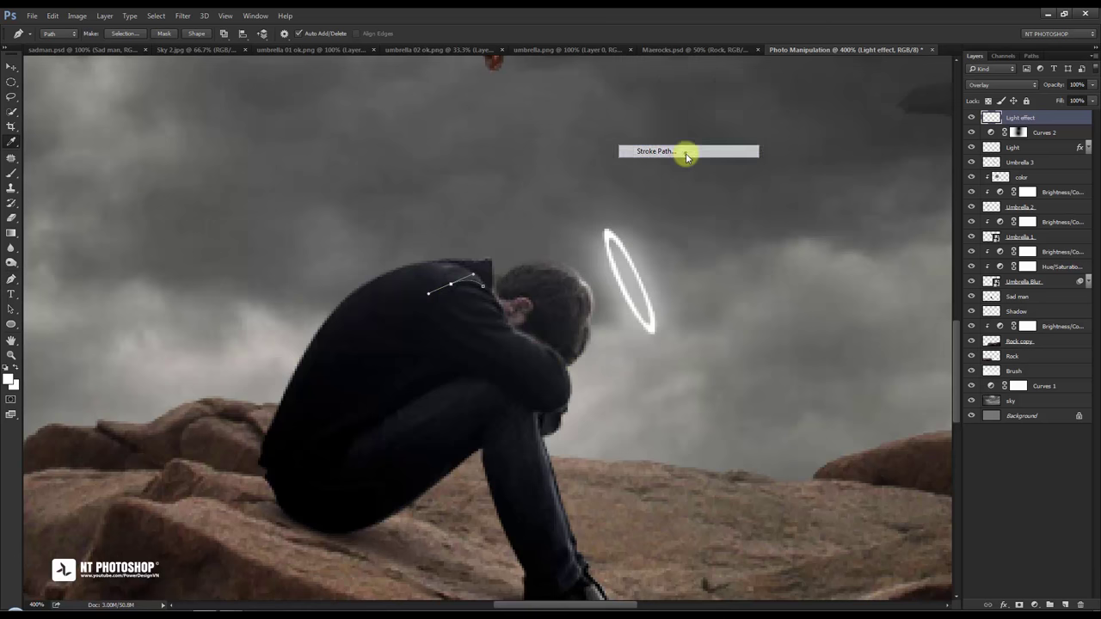
{"action": "left_click", "coordinate": [835, 111]}
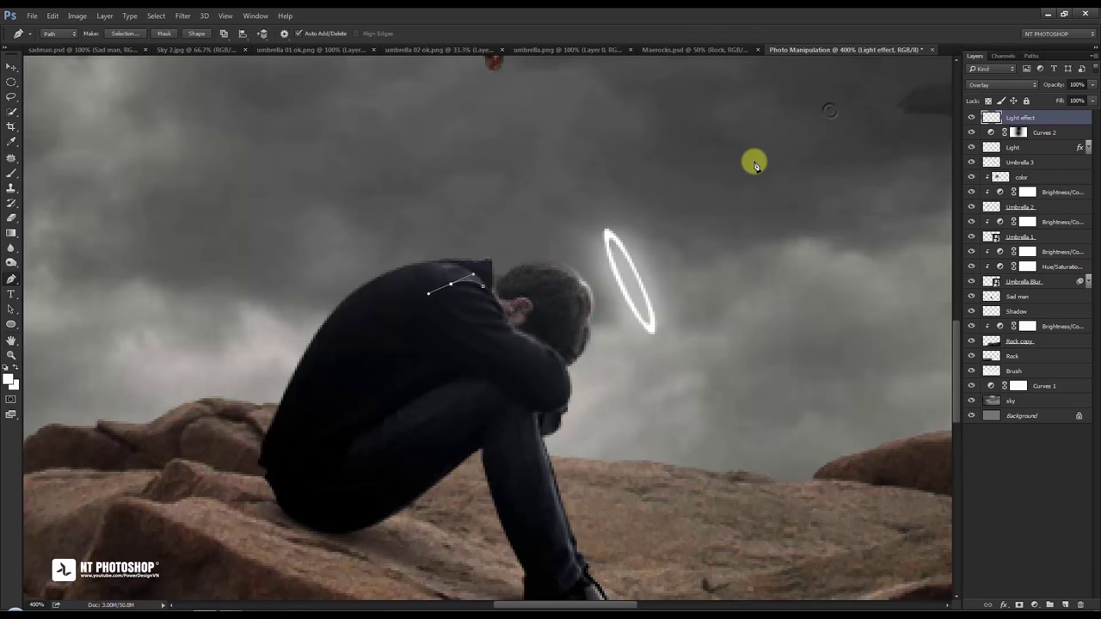
{"action": "right_click", "coordinate": [754, 163]}
{"action": "left_click", "coordinate": [777, 182]}
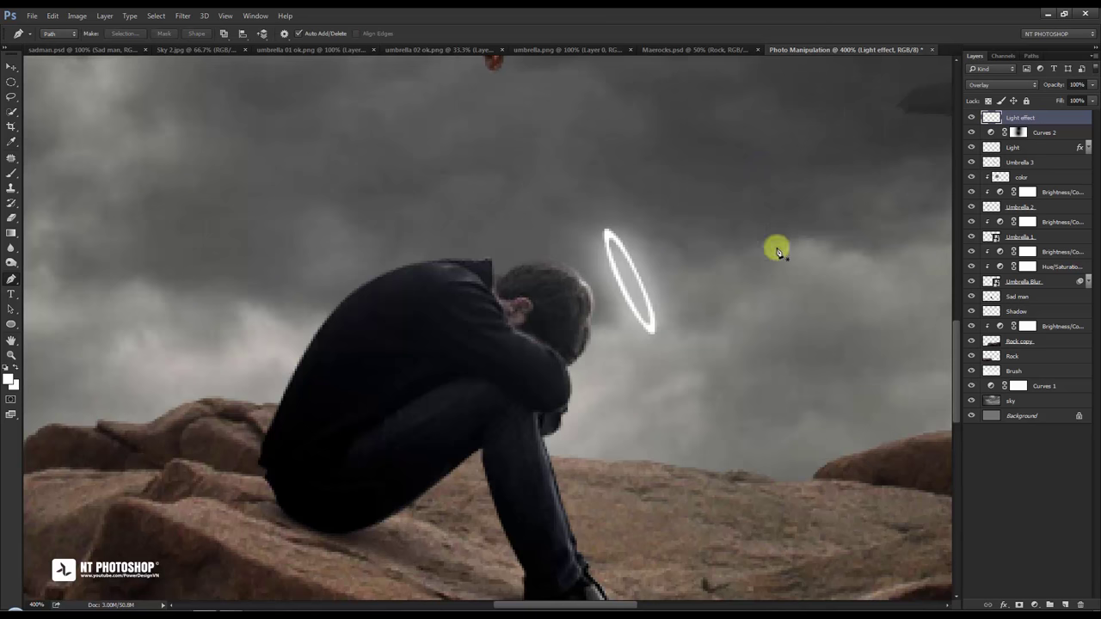
Stroke a second curved path across the shoulder and delete it.
{"action": "left_click", "coordinate": [495, 303]}
{"action": "left_click_drag", "start_coordinate": [451, 290], "coordinate": [433, 295]}
{"action": "right_click", "coordinate": [546, 235]}
{"action": "left_click", "coordinate": [590, 327]}
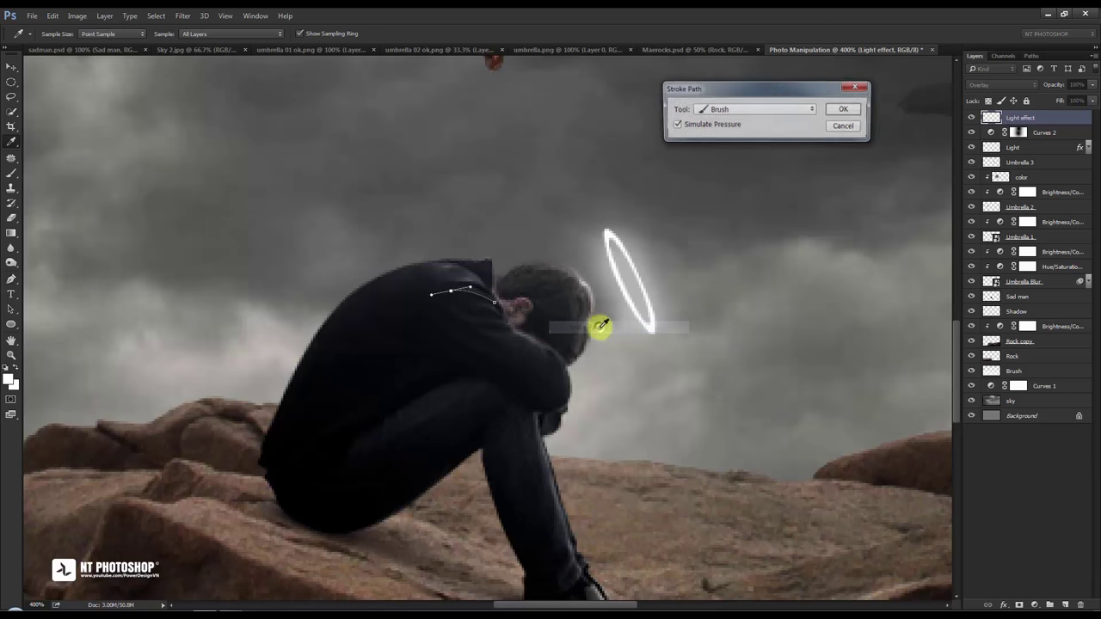
{"action": "left_click", "coordinate": [840, 117]}
{"action": "right_click", "coordinate": [682, 168]}
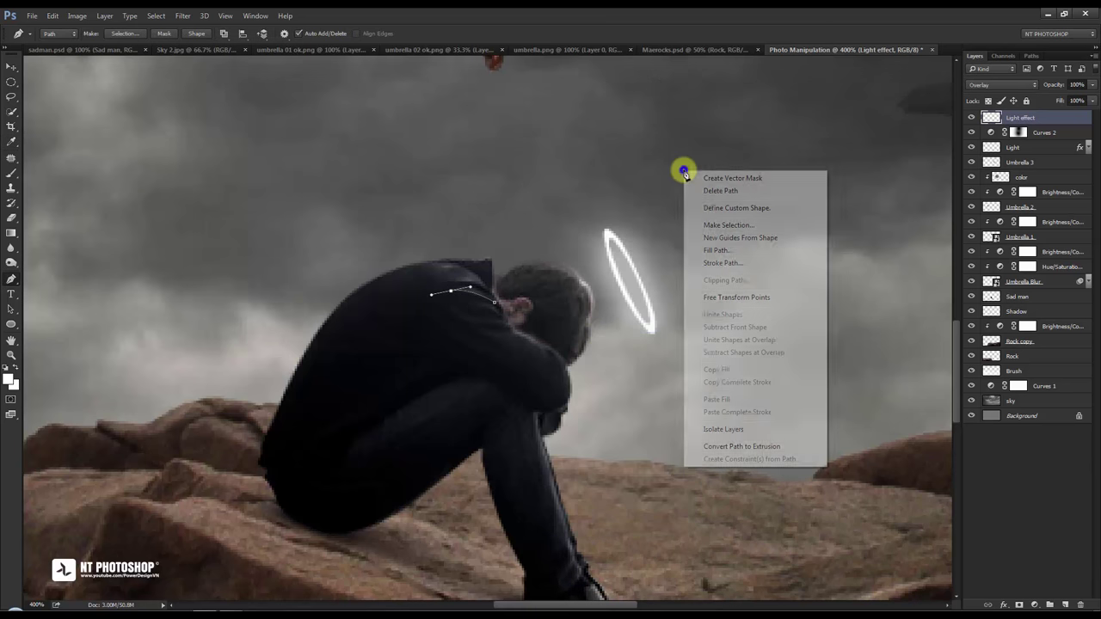
{"action": "left_click", "coordinate": [720, 191]}
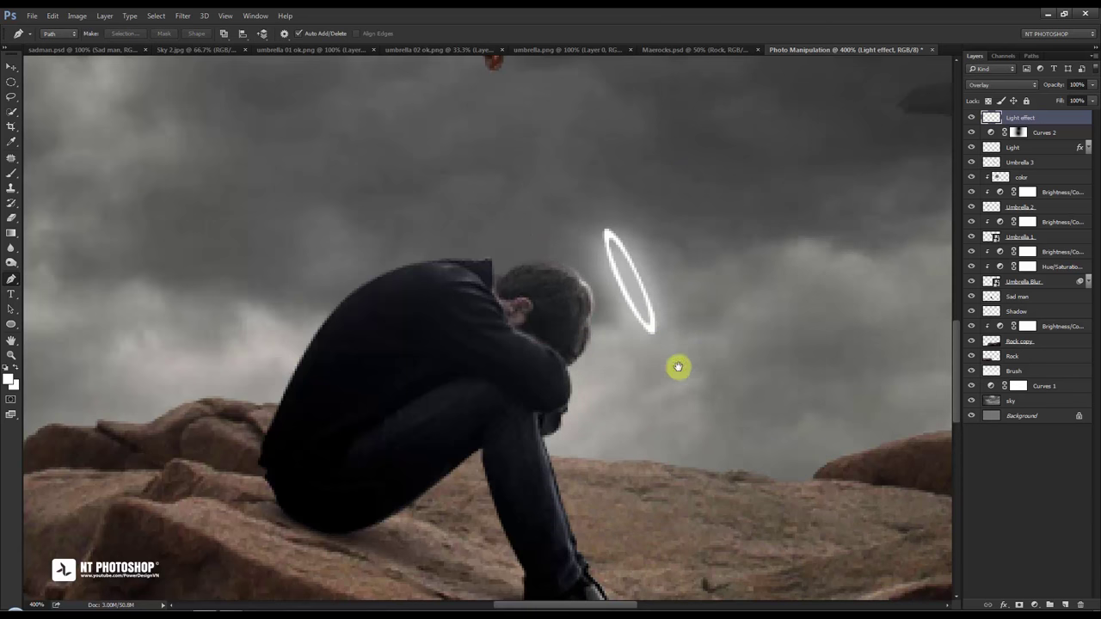
Stroke a curved path along the forearm and delete it.
{"action": "left_click_drag", "start_coordinate": [651, 413], "coordinate": [637, 333]}
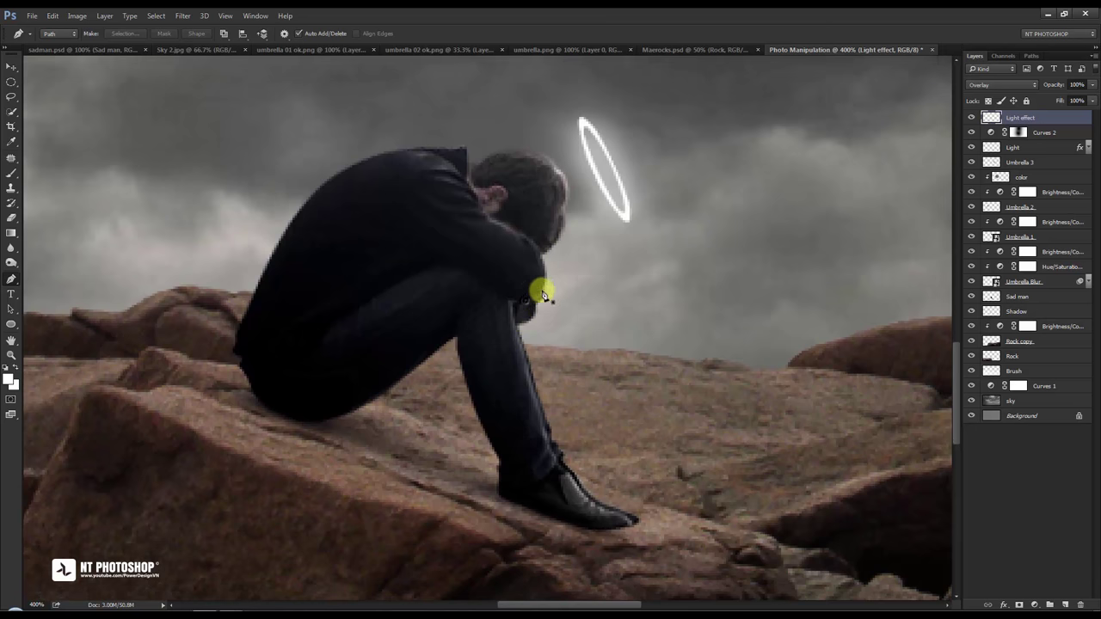
{"action": "left_click_drag", "start_coordinate": [543, 295], "coordinate": [543, 251]}
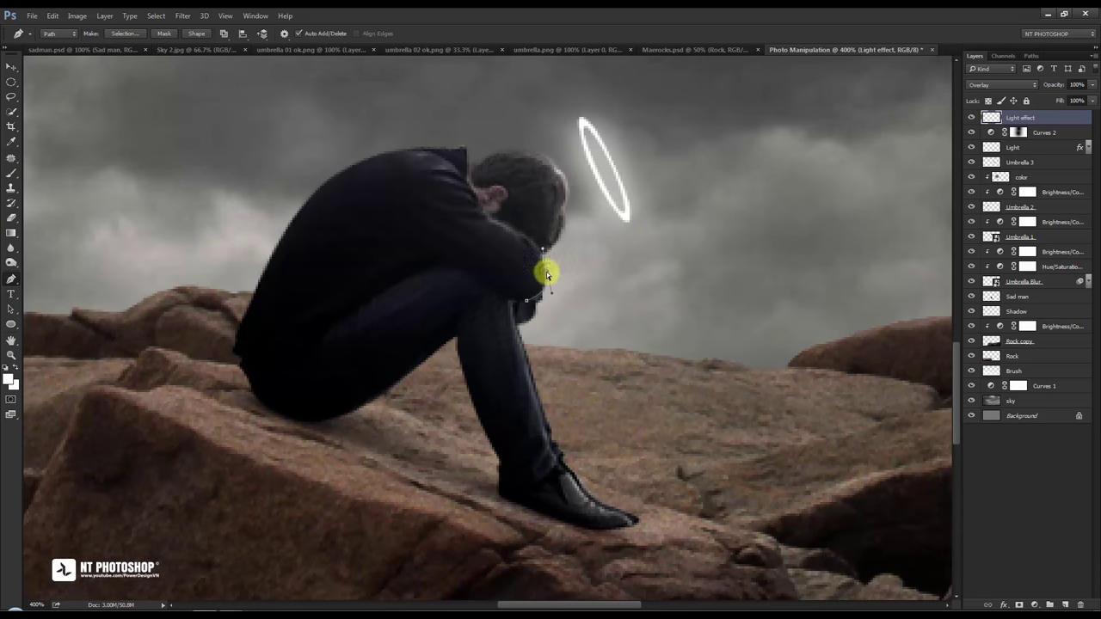
{"action": "right_click", "coordinate": [622, 283]}
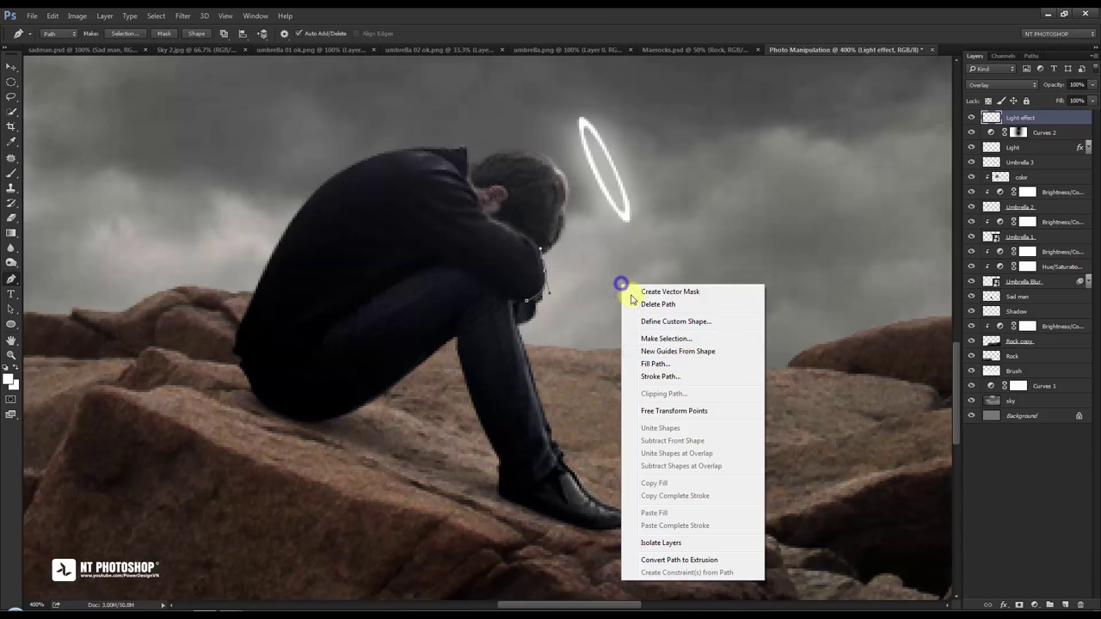
{"action": "left_click", "coordinate": [691, 376]}
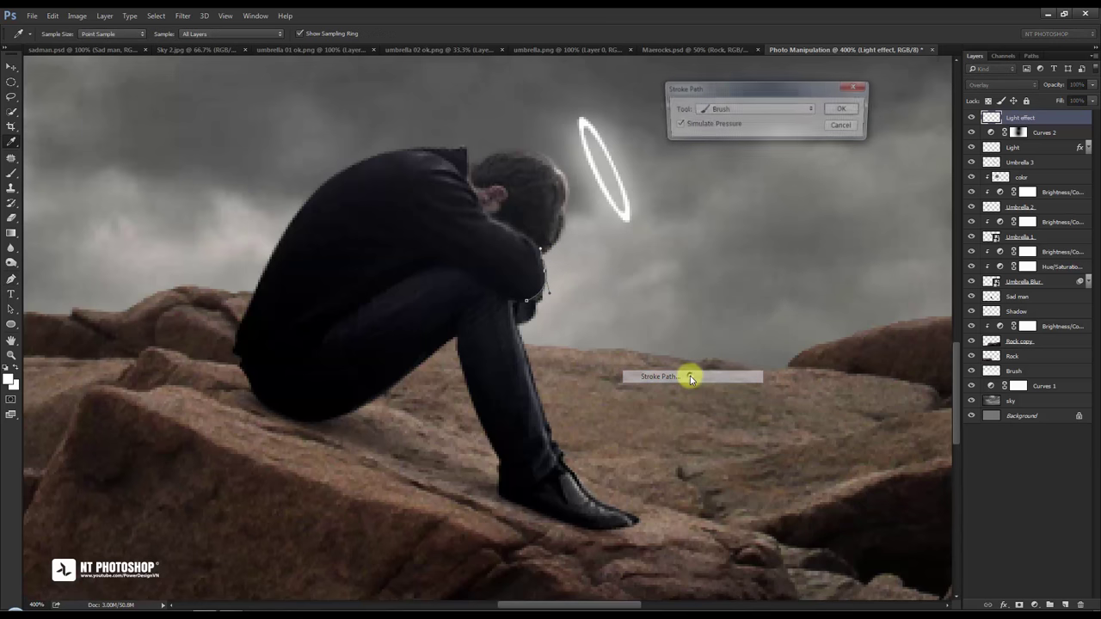
{"action": "left_click", "coordinate": [837, 120]}
{"action": "right_click", "coordinate": [798, 176]}
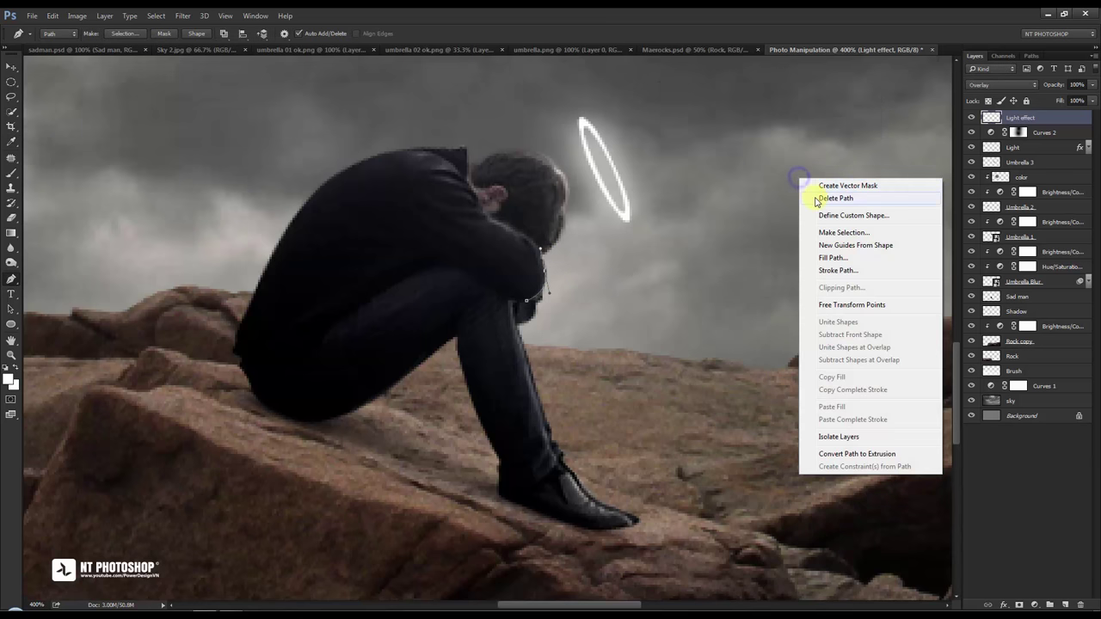
{"action": "left_click", "coordinate": [816, 199]}
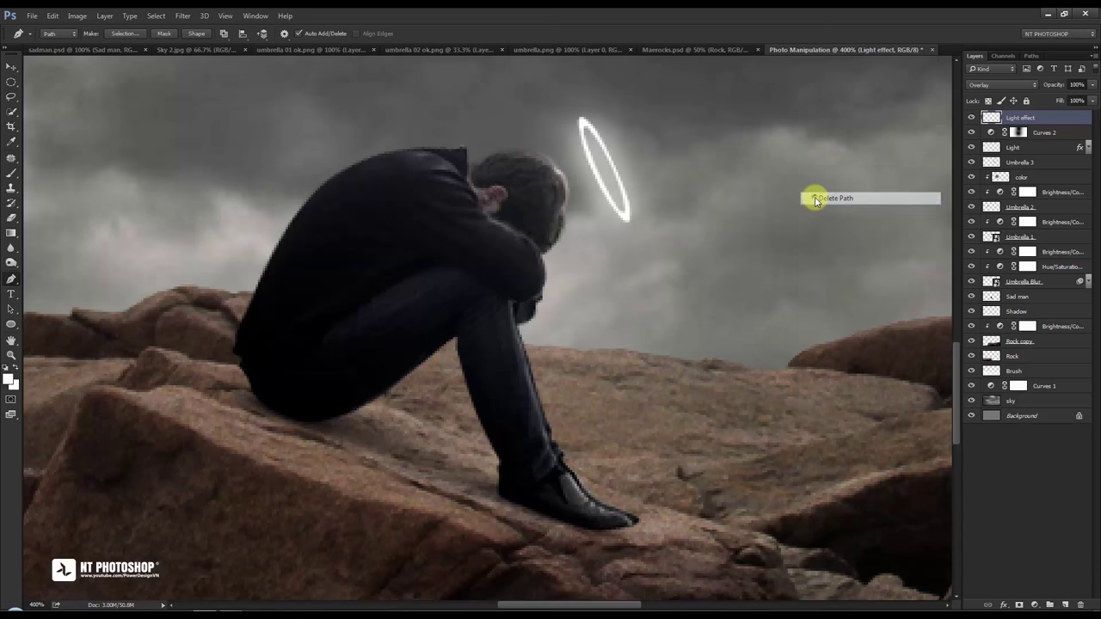
Stroke a straight path down the front of the shin and delete it.
{"action": "left_click", "coordinate": [521, 345]}
{"action": "left_click", "coordinate": [551, 444]}
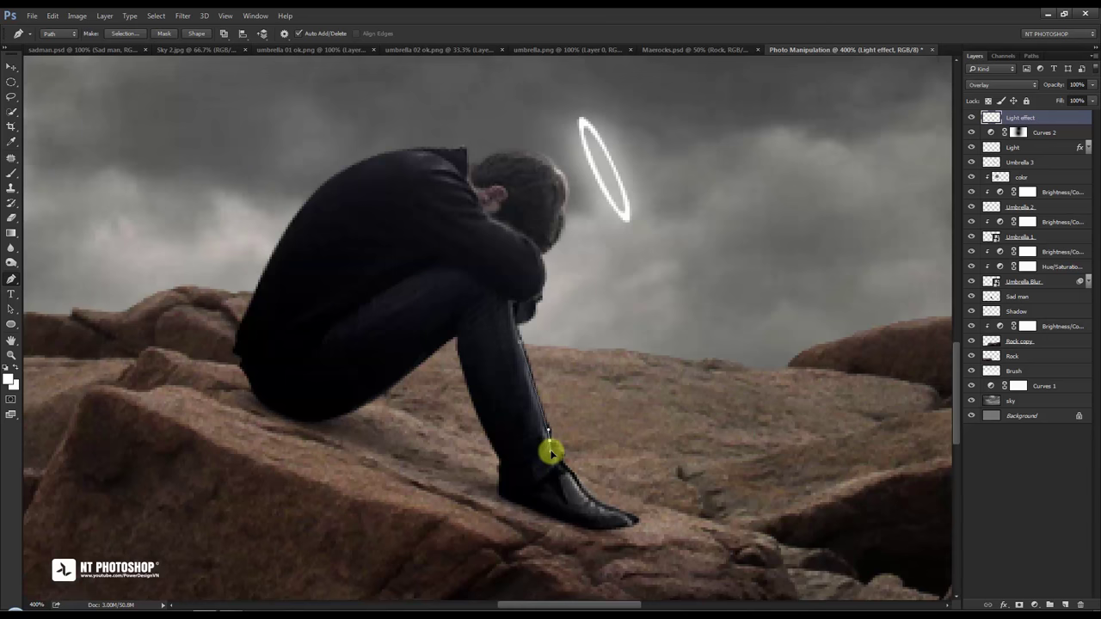
{"action": "right_click", "coordinate": [683, 342]}
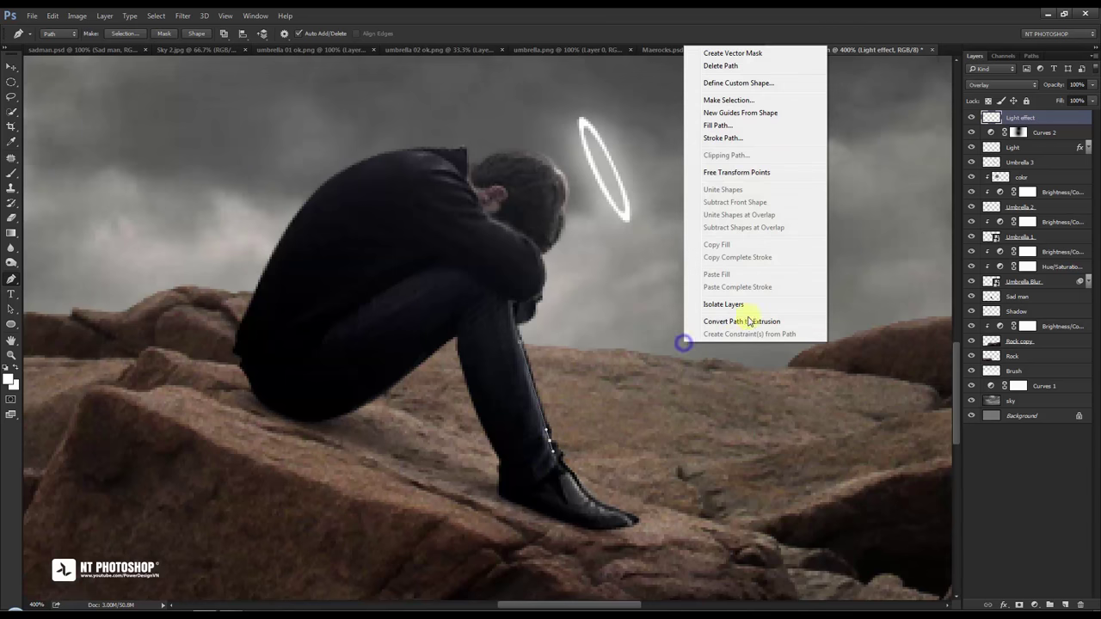
{"action": "left_click", "coordinate": [773, 138]}
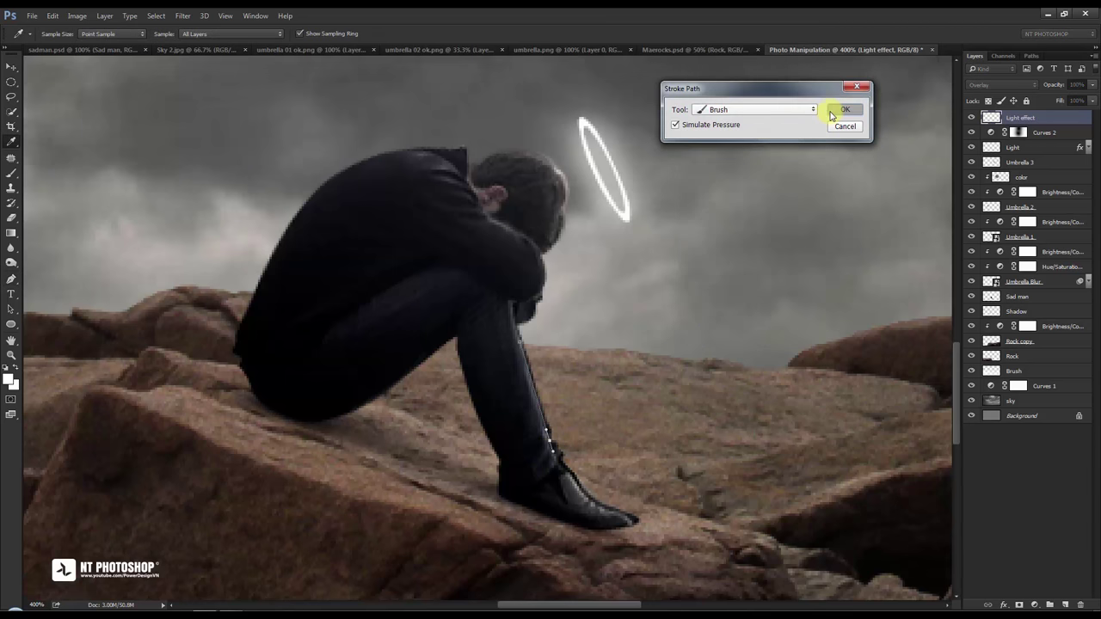
{"action": "left_click", "coordinate": [844, 110]}
{"action": "right_click", "coordinate": [791, 155]}
{"action": "left_click", "coordinate": [804, 173]}
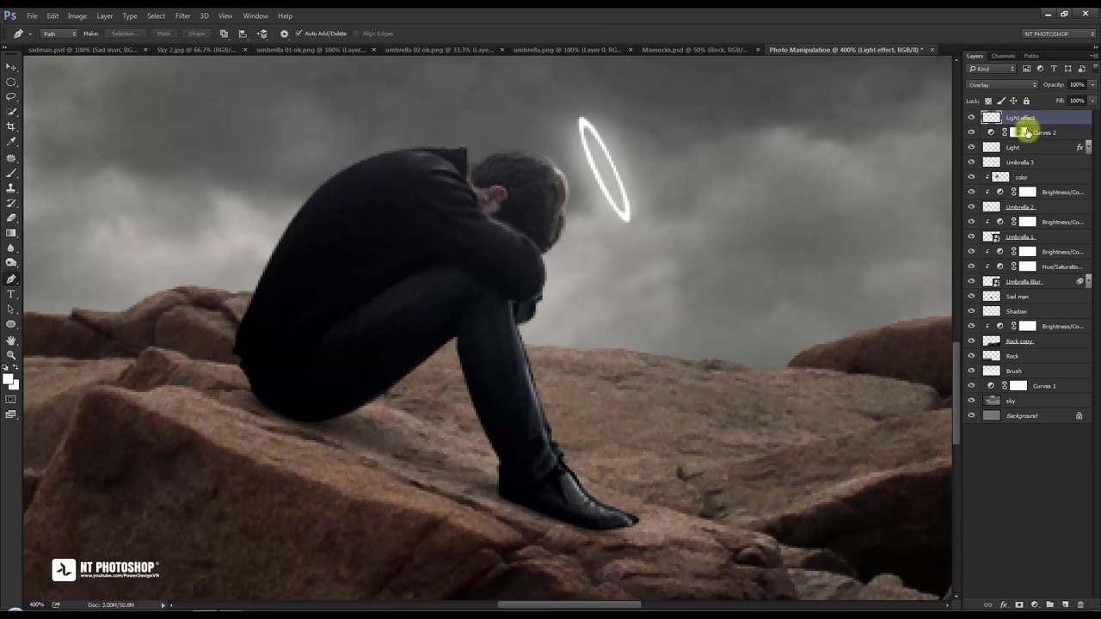
Duplicate the Light effect layer, compare it on and off, and set it to 66% opacity.
{"action": "mouse_move", "coordinate": [1029, 118]}
{"action": "left_mouse_down"}
{"action": "mouse_move", "coordinate": [1042, 458]}
{"action": "mouse_move", "coordinate": [1065, 599]}
{"action": "left_mouse_up"}
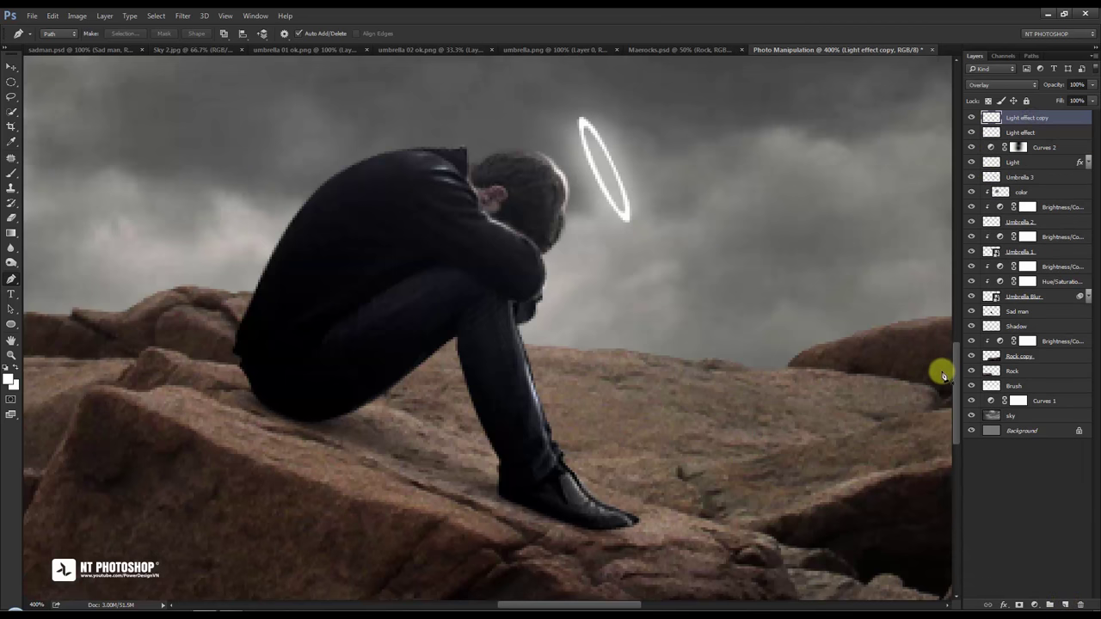
{"action": "key", "text": "ctrl+minus"}
{"action": "key", "text": "ctrl+minus"}
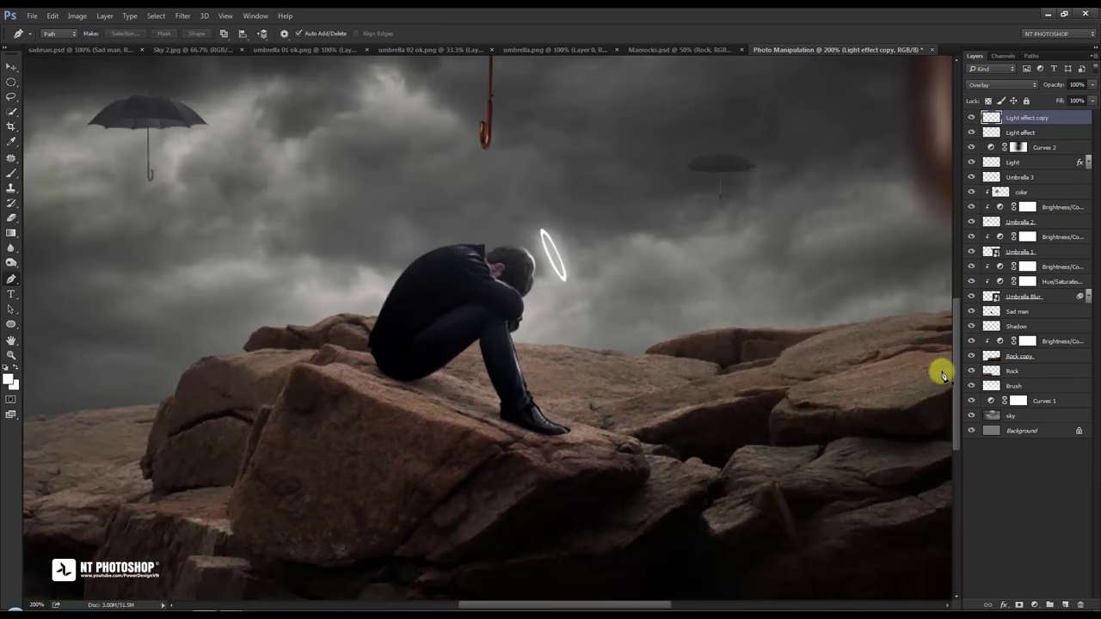
{"action": "key", "text": "ctrl+minus"}
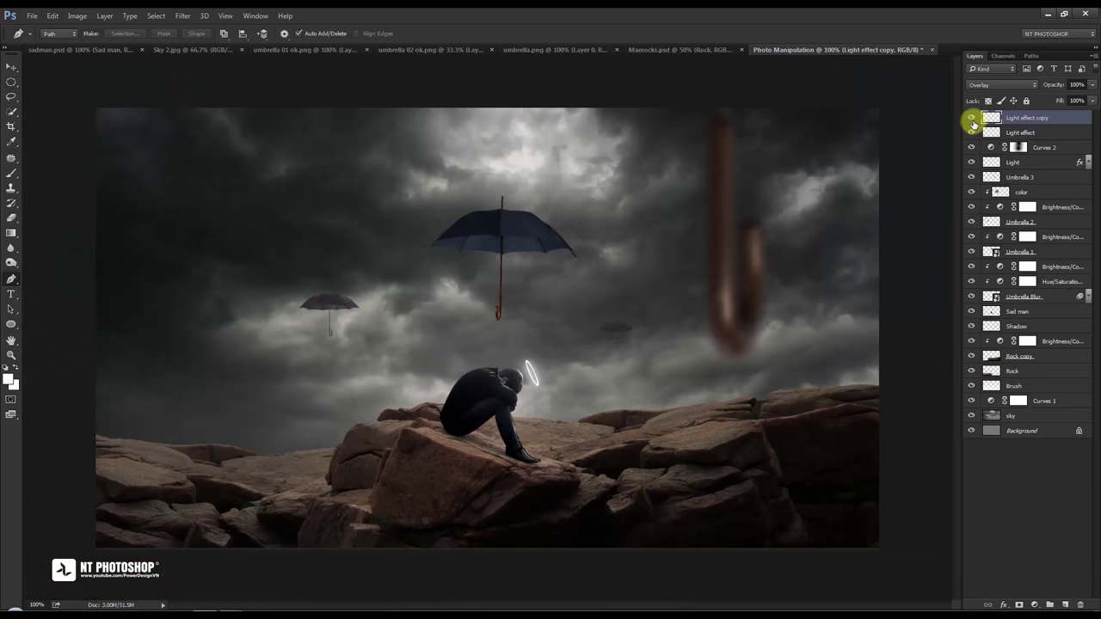
{"action": "left_click", "coordinate": [971, 118]}
{"action": "left_click", "coordinate": [972, 120]}
{"action": "left_click", "coordinate": [972, 119]}
{"action": "left_click", "coordinate": [972, 119]}
{"action": "left_click", "coordinate": [1090, 85]}
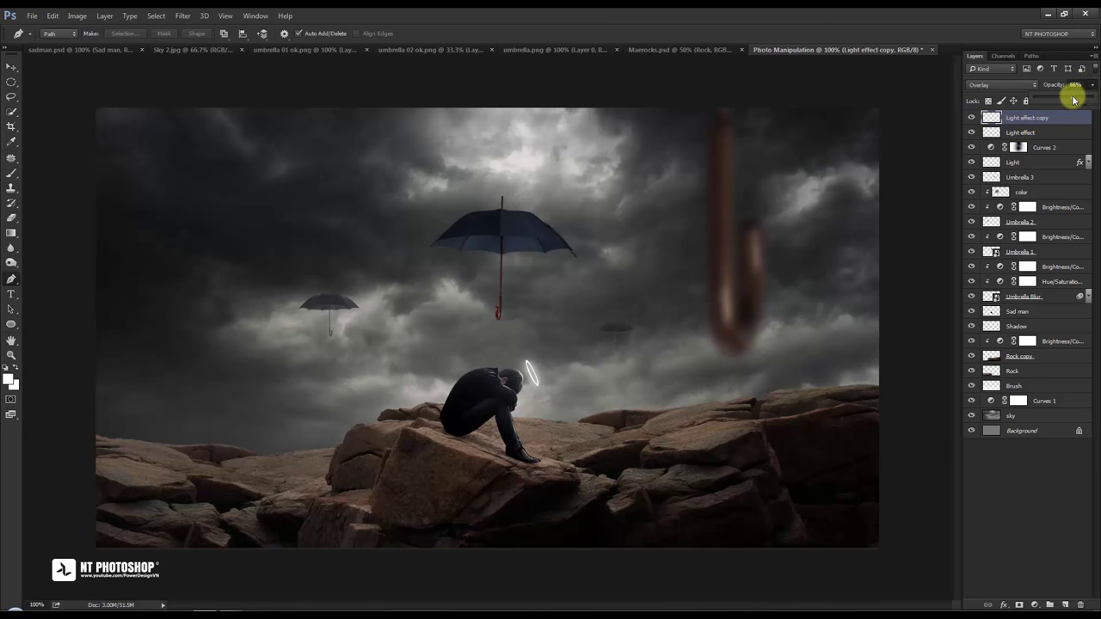
{"action": "left_click", "coordinate": [971, 118]}
{"action": "left_click", "coordinate": [971, 118]}
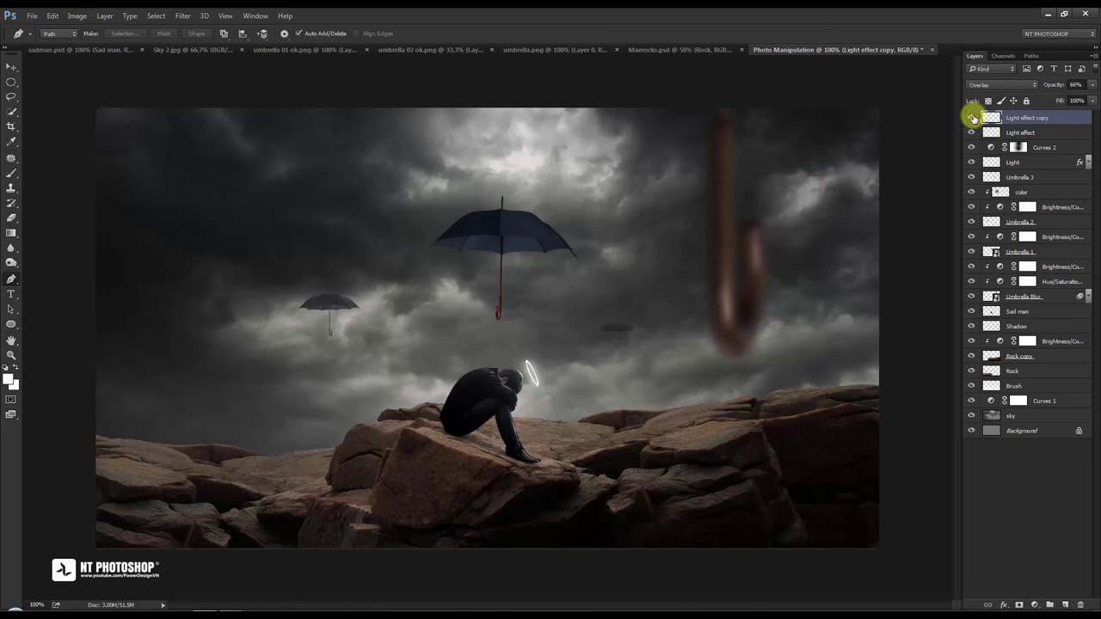
{"action": "left_click", "coordinate": [1029, 465]}
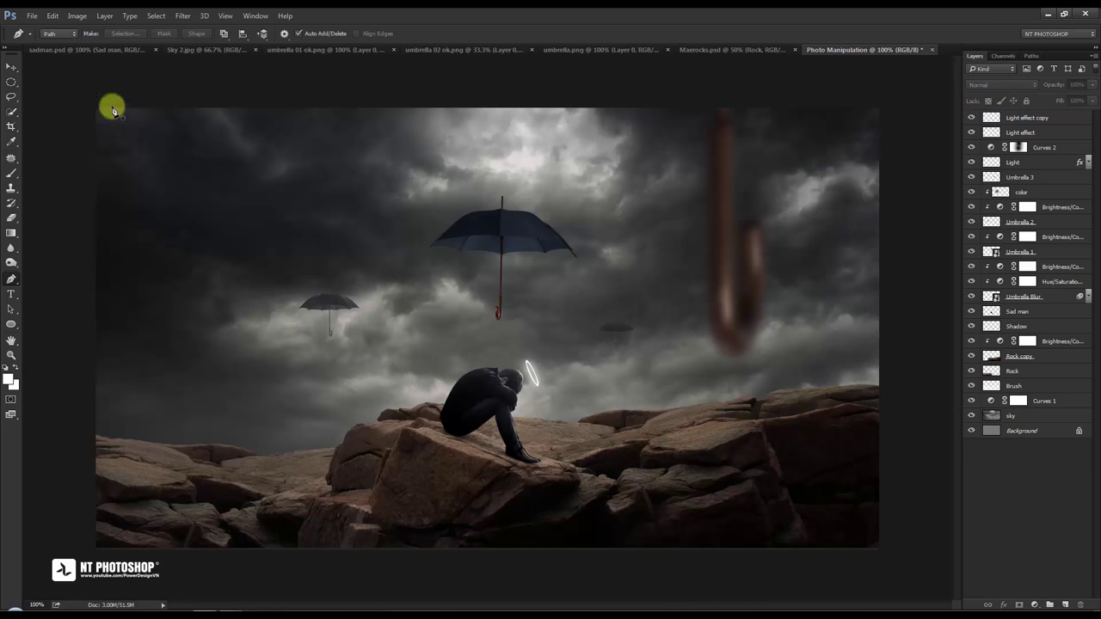
{"action": "left_click", "coordinate": [12, 66]}
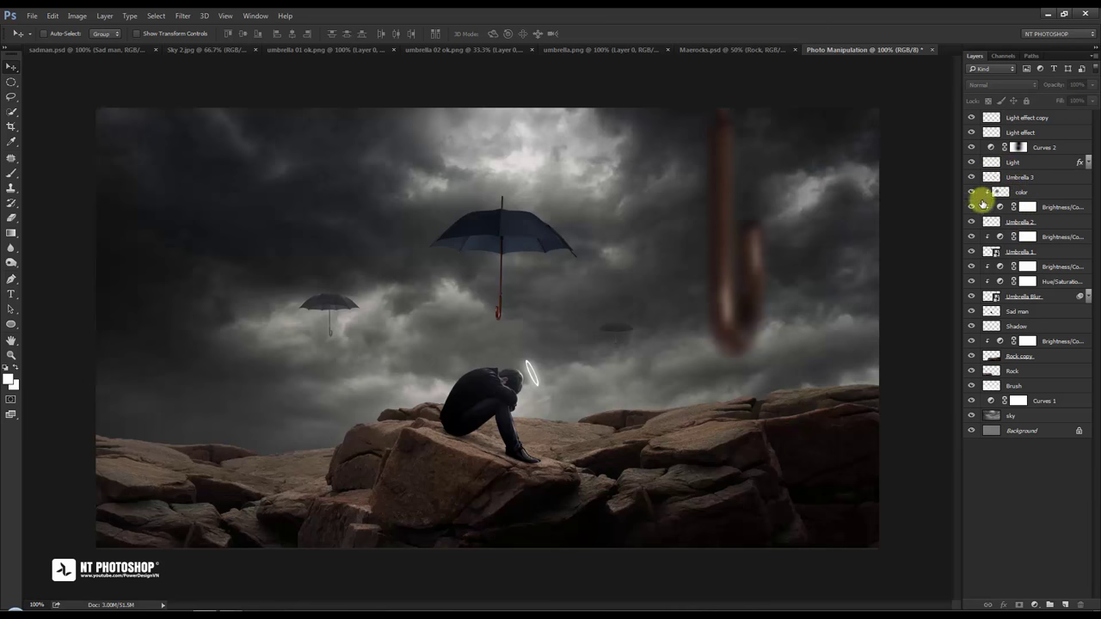
Add a Levels adjustment above Umbrella 1 with midtone 0.78 and black output 24.
{"action": "left_click", "coordinate": [971, 252]}
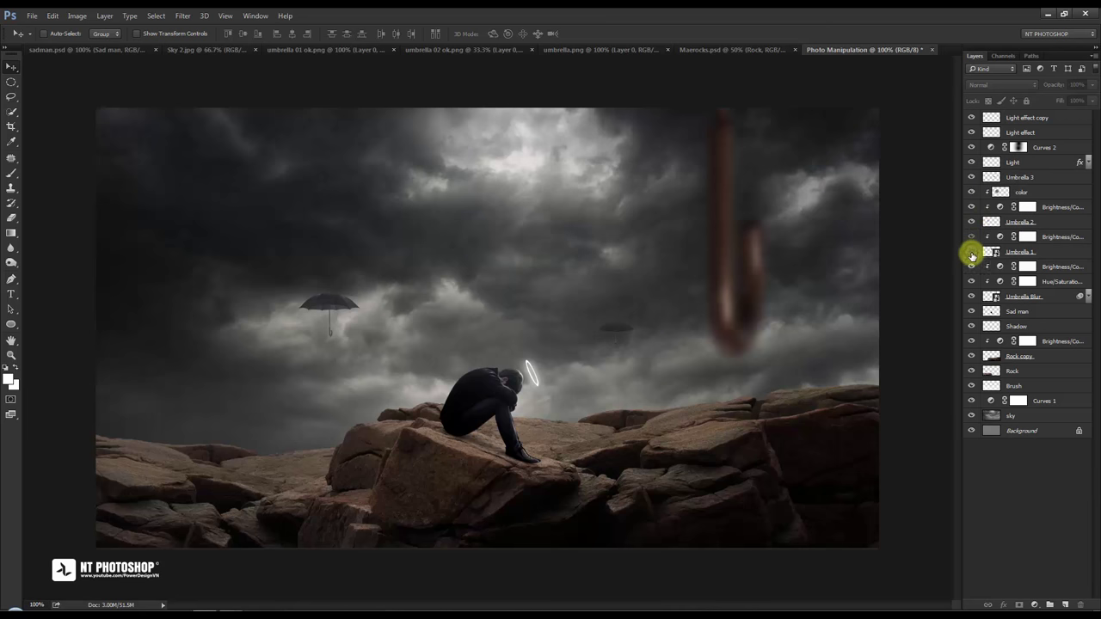
{"action": "left_click", "coordinate": [972, 252]}
{"action": "left_click", "coordinate": [1043, 251]}
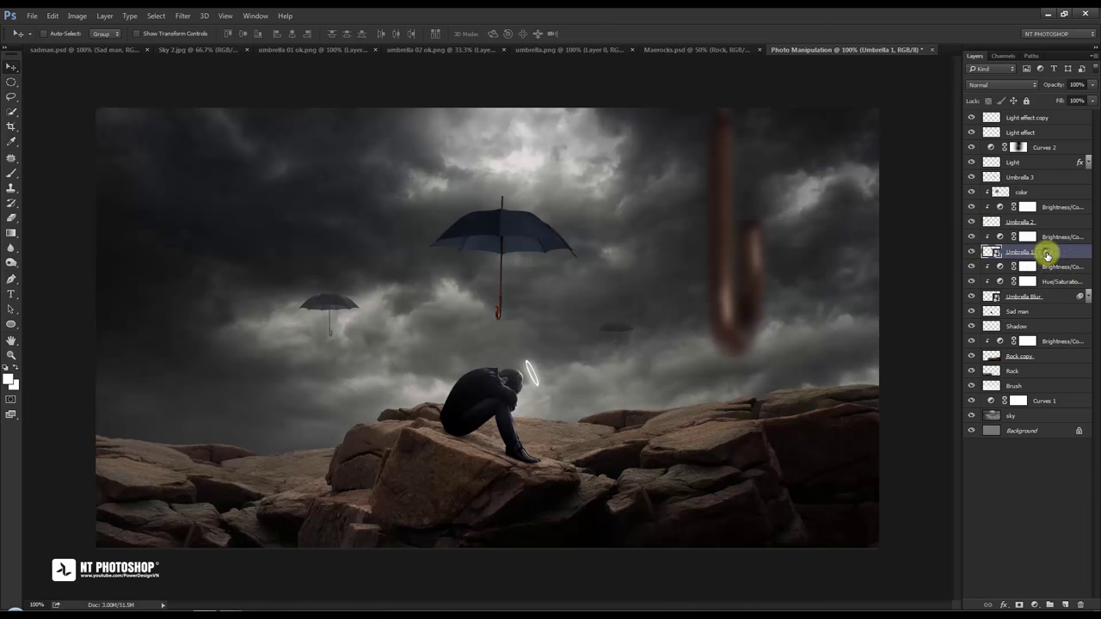
{"action": "left_click", "coordinate": [1035, 604]}
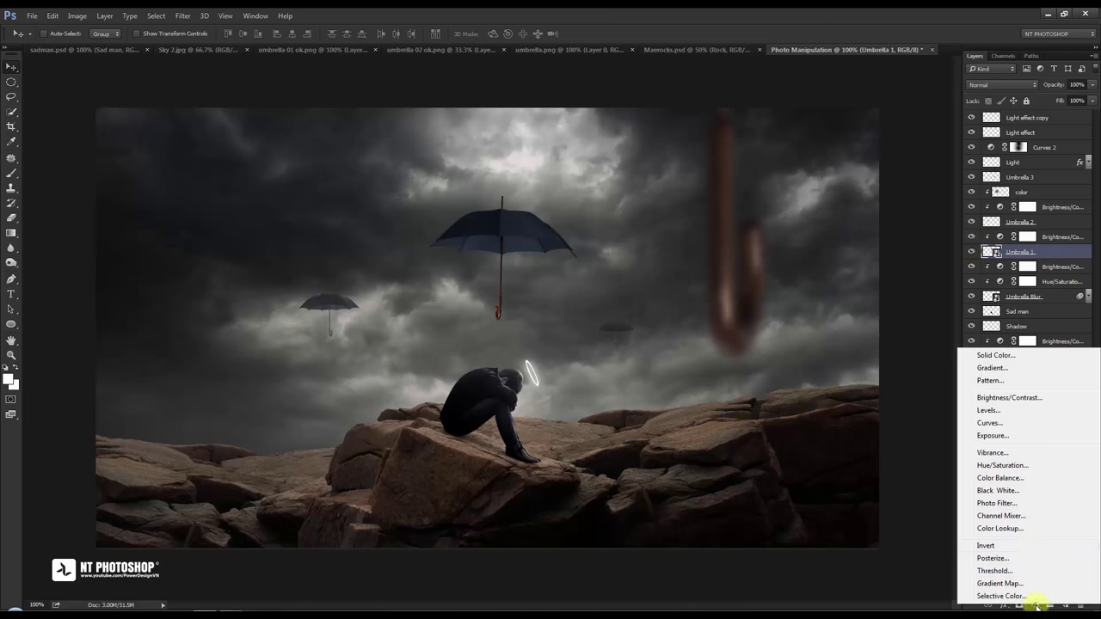
{"action": "left_click", "coordinate": [1017, 412]}
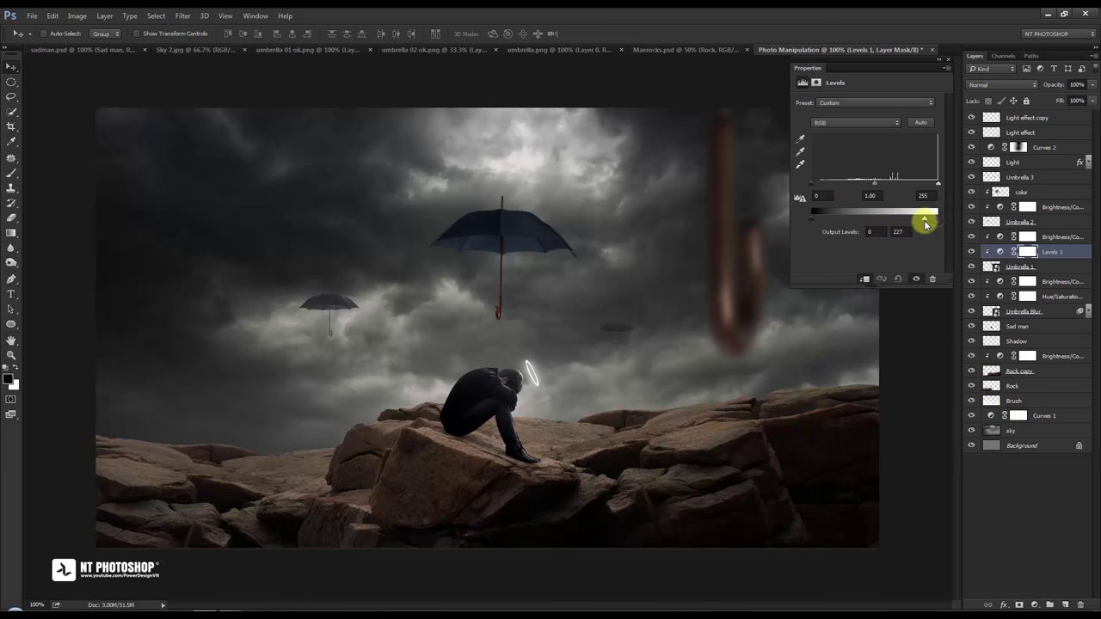
{"action": "left_click_drag", "start_coordinate": [914, 221], "coordinate": [937, 221]}
{"action": "left_click_drag", "start_coordinate": [817, 183], "coordinate": [887, 186]}
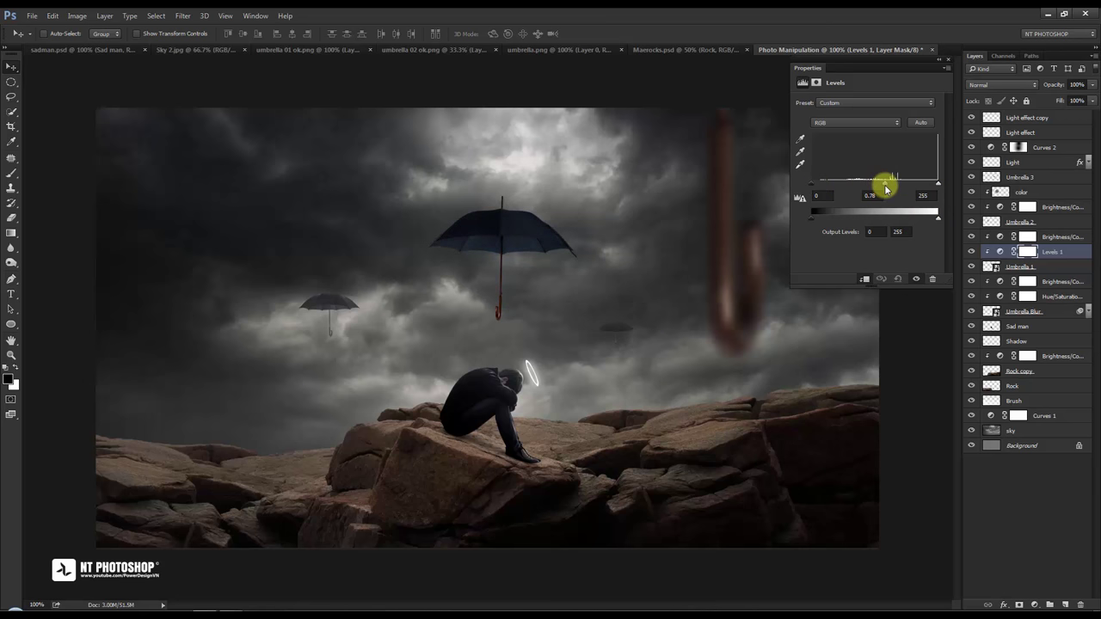
{"action": "left_click_drag", "start_coordinate": [811, 217], "coordinate": [829, 219]}
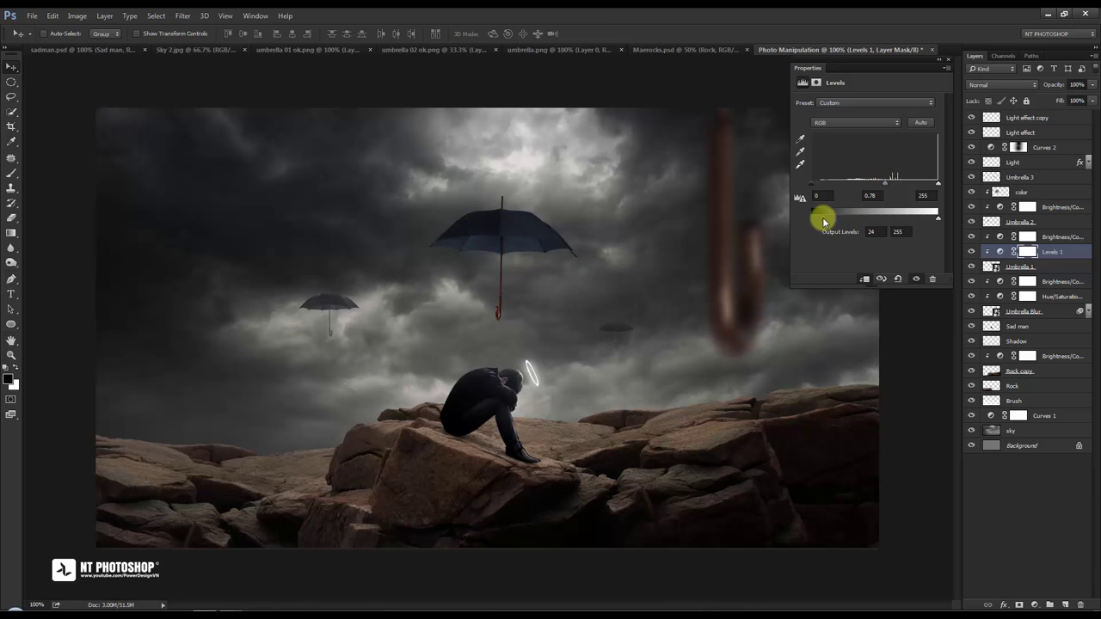
{"action": "left_click", "coordinate": [946, 59]}
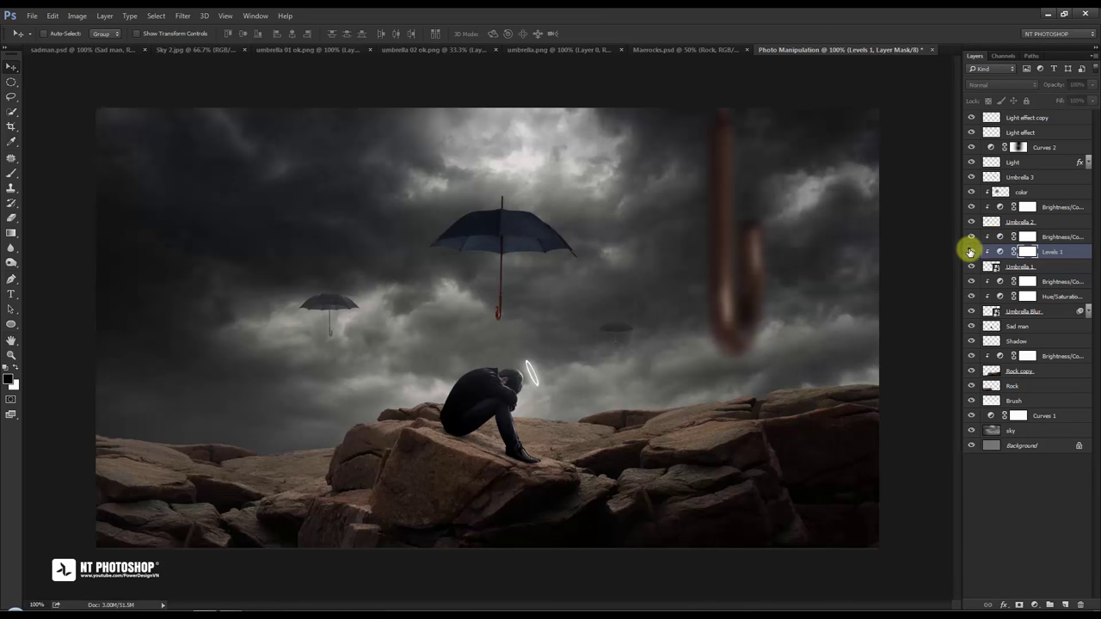
{"action": "left_click", "coordinate": [1015, 478]}
Merge all visible layers into a new top layer named Final.
{"action": "left_click", "coordinate": [1063, 121]}
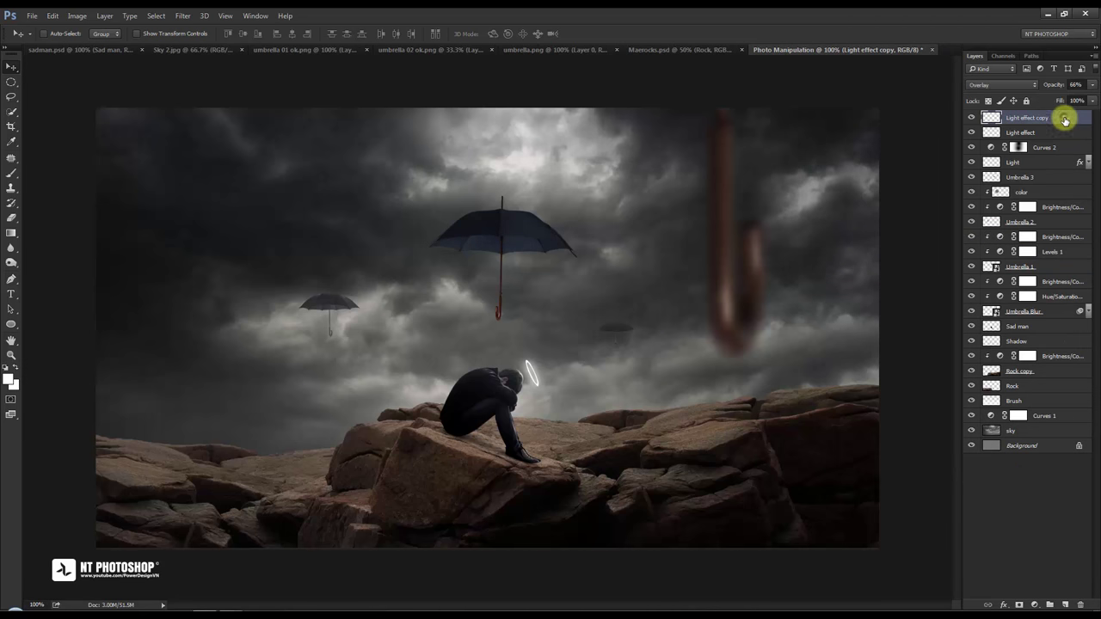
{"action": "key", "text": "ctrl+shift+alt+e"}
{"action": "type", "text": "Final"}
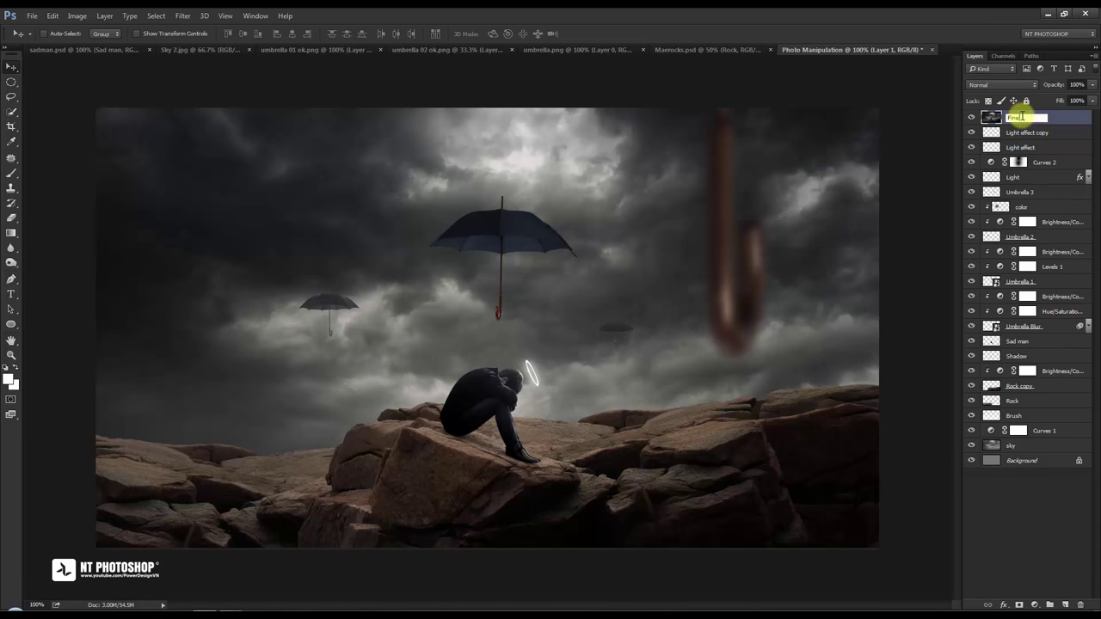
{"action": "key", "text": "Return"}
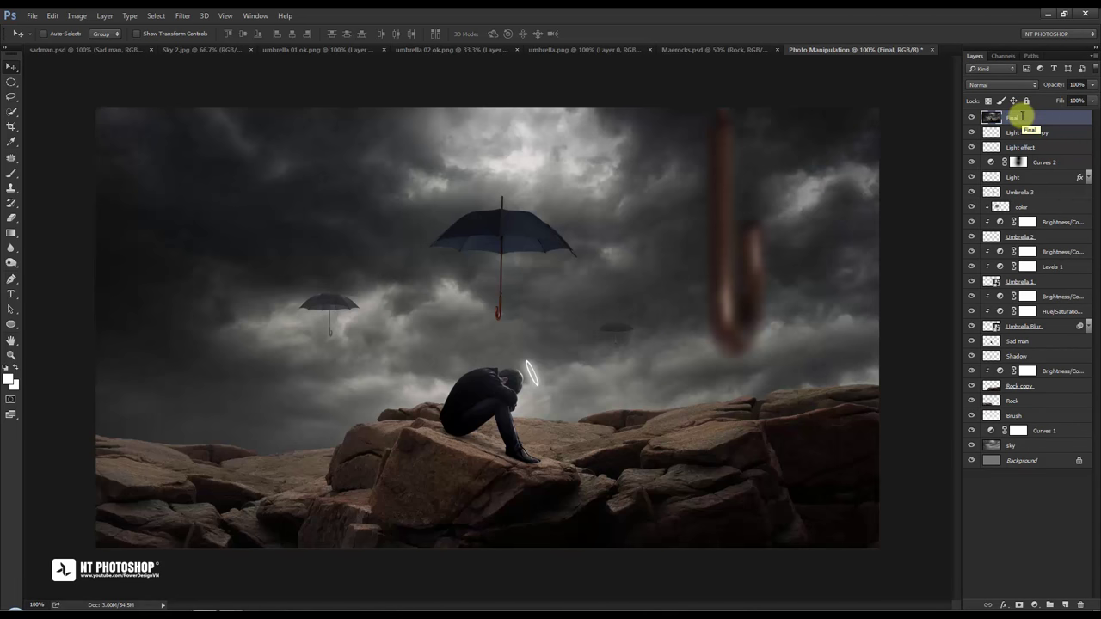
{"action": "left_click", "coordinate": [1016, 478]}
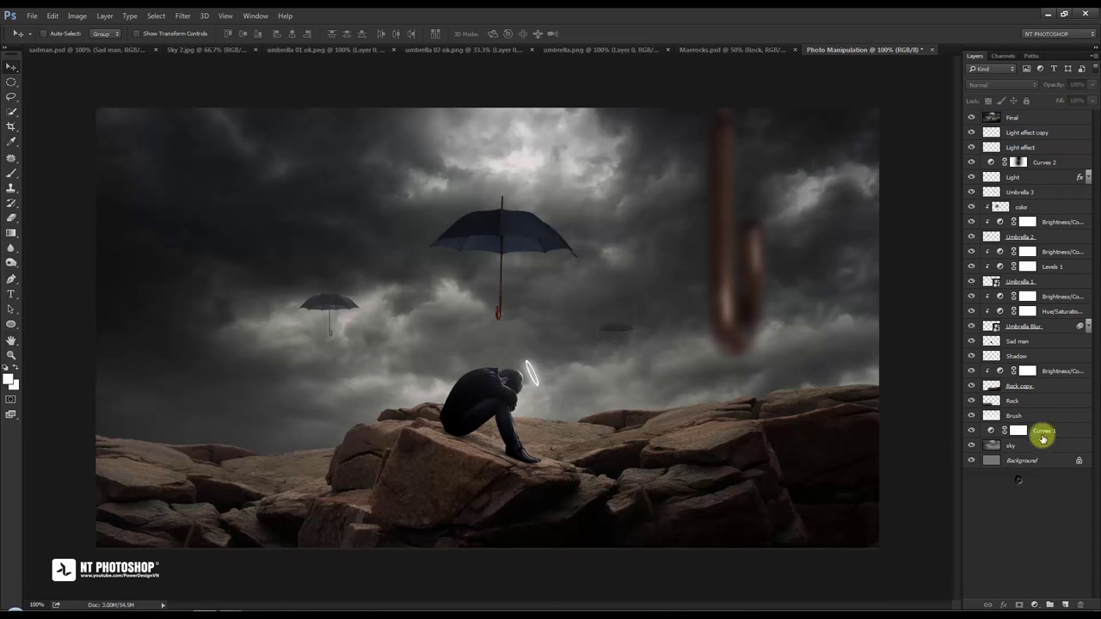
{"action": "left_click", "coordinate": [1032, 119]}
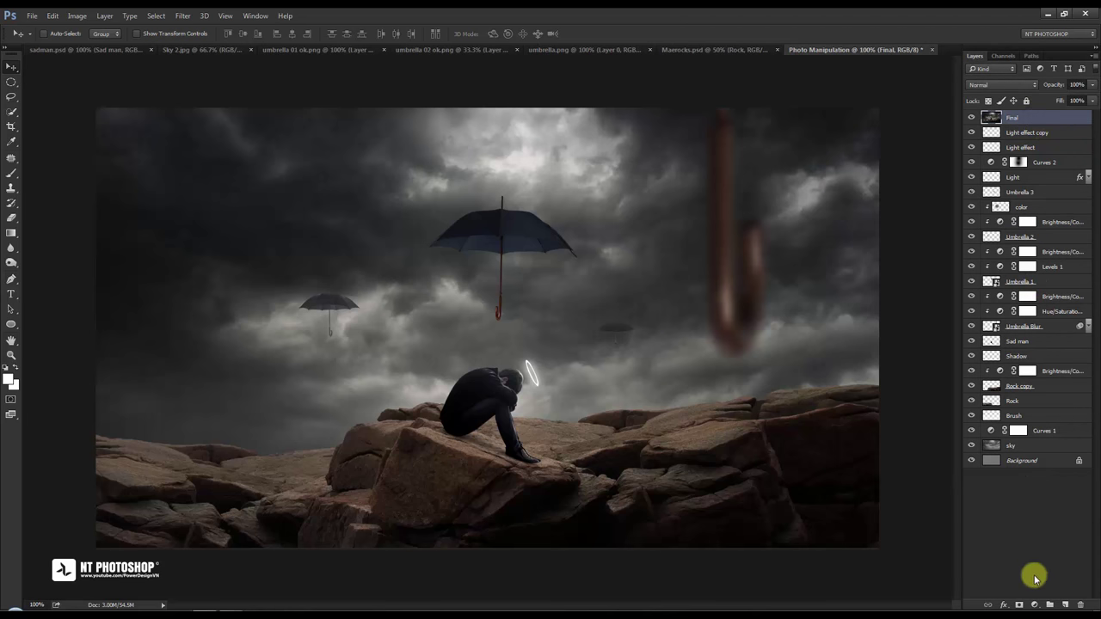
Add a Curves adjustment whose Blue curve lifts shadows to 23 and caps highlights at 236.
{"action": "left_click", "coordinate": [1034, 603]}
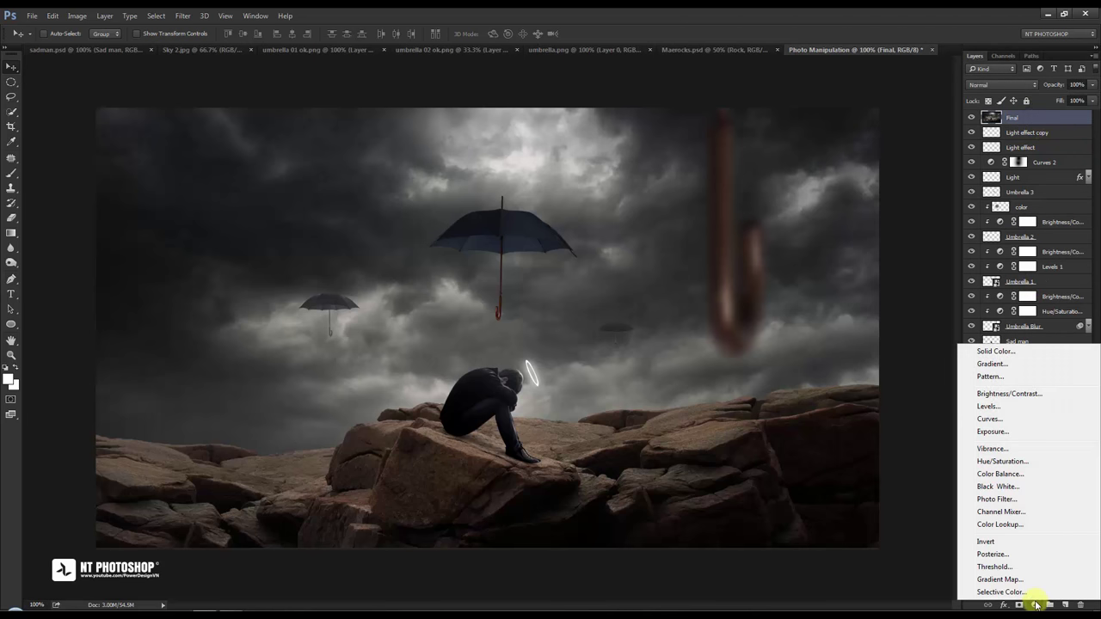
{"action": "left_click", "coordinate": [1021, 420]}
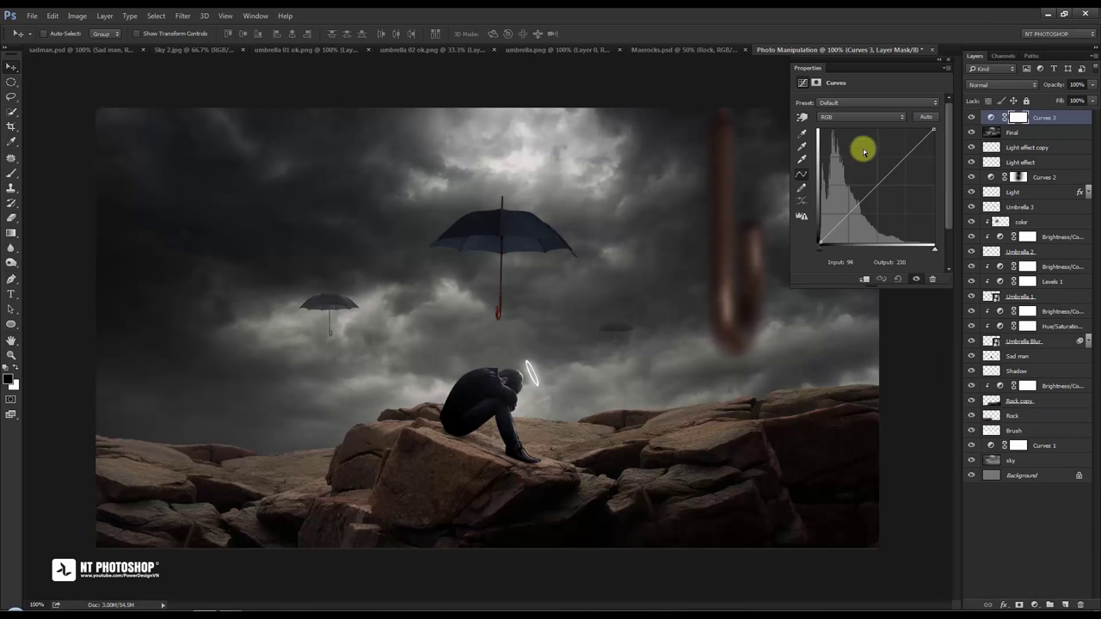
{"action": "left_click", "coordinate": [877, 116]}
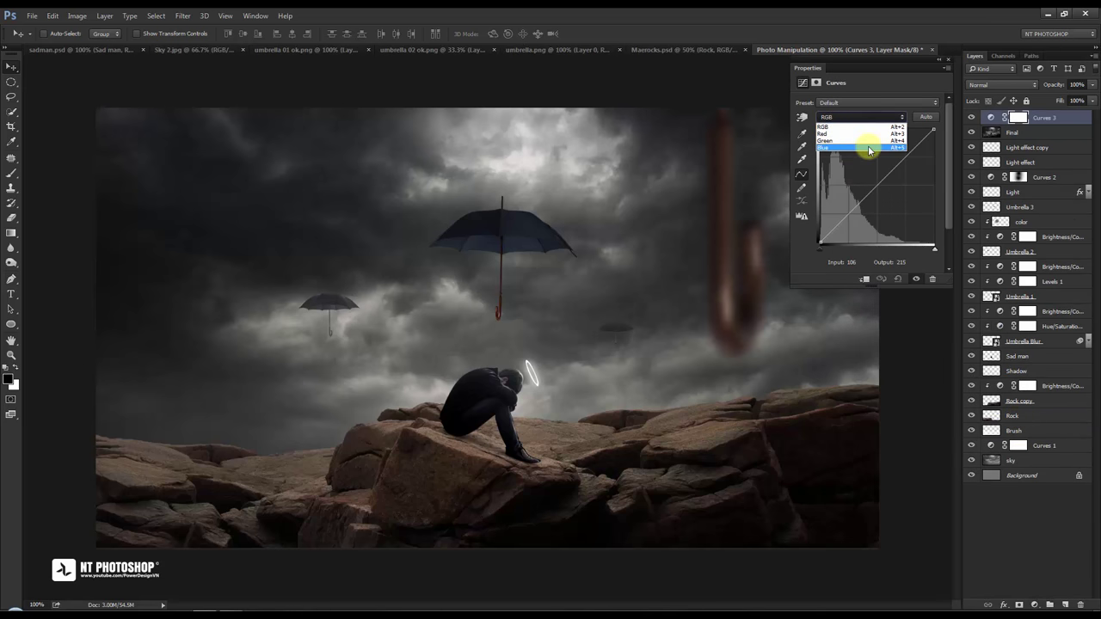
{"action": "left_click", "coordinate": [869, 151]}
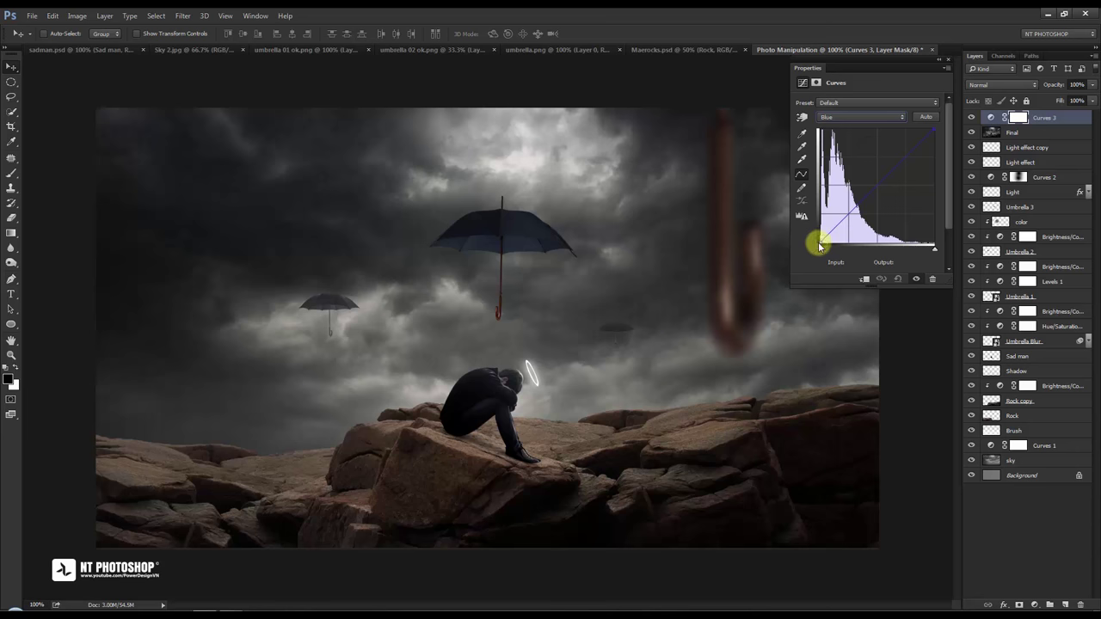
{"action": "left_click_drag", "start_coordinate": [818, 247], "coordinate": [819, 231]}
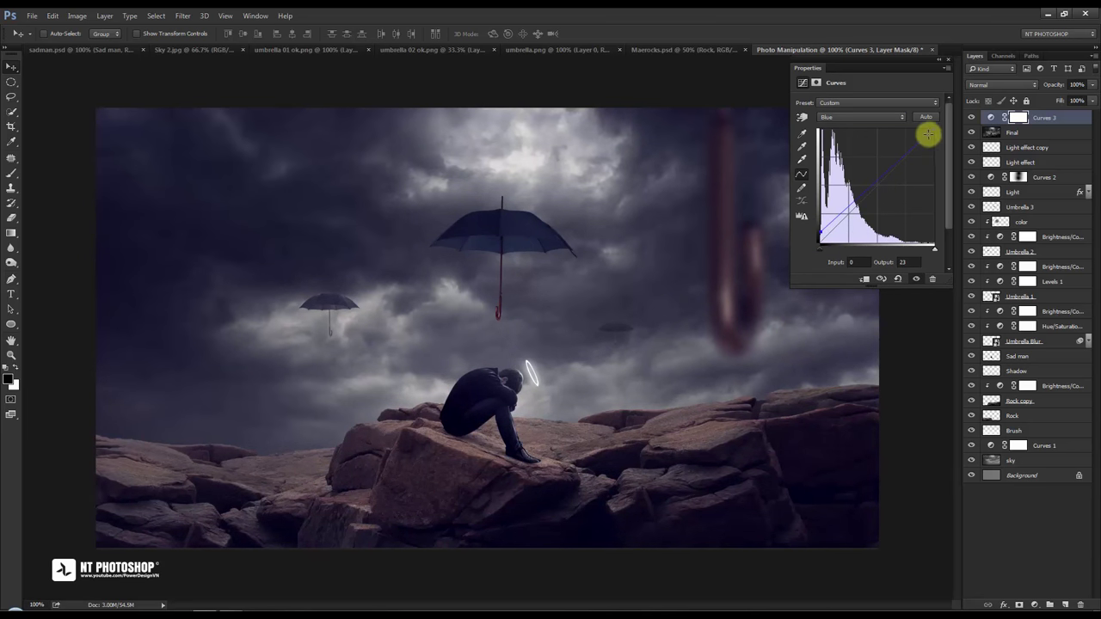
{"action": "left_click_drag", "start_coordinate": [932, 129], "coordinate": [936, 138]}
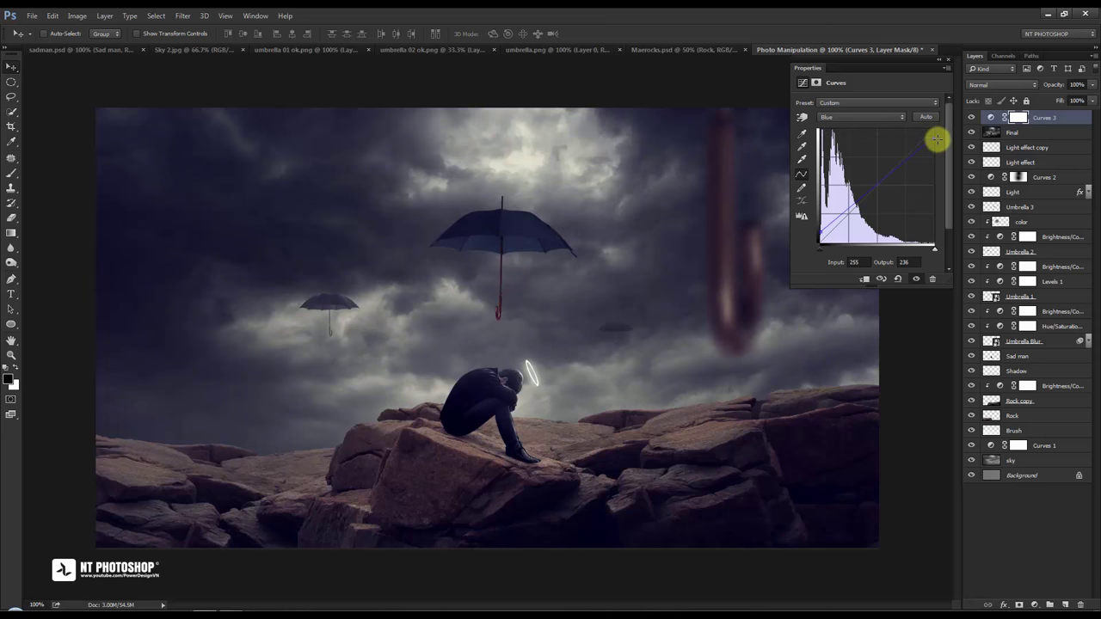
{"action": "left_click", "coordinate": [950, 61]}
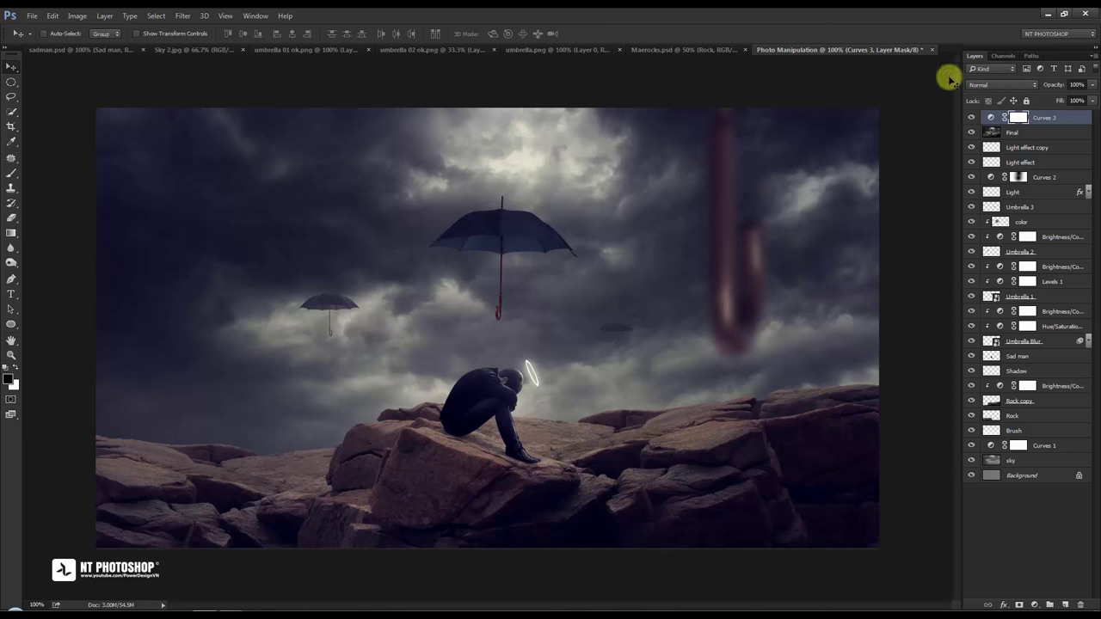
Toggle the Curves layer off and on to compare the blue grade.
{"action": "left_click", "coordinate": [971, 118]}
{"action": "left_click", "coordinate": [971, 118]}
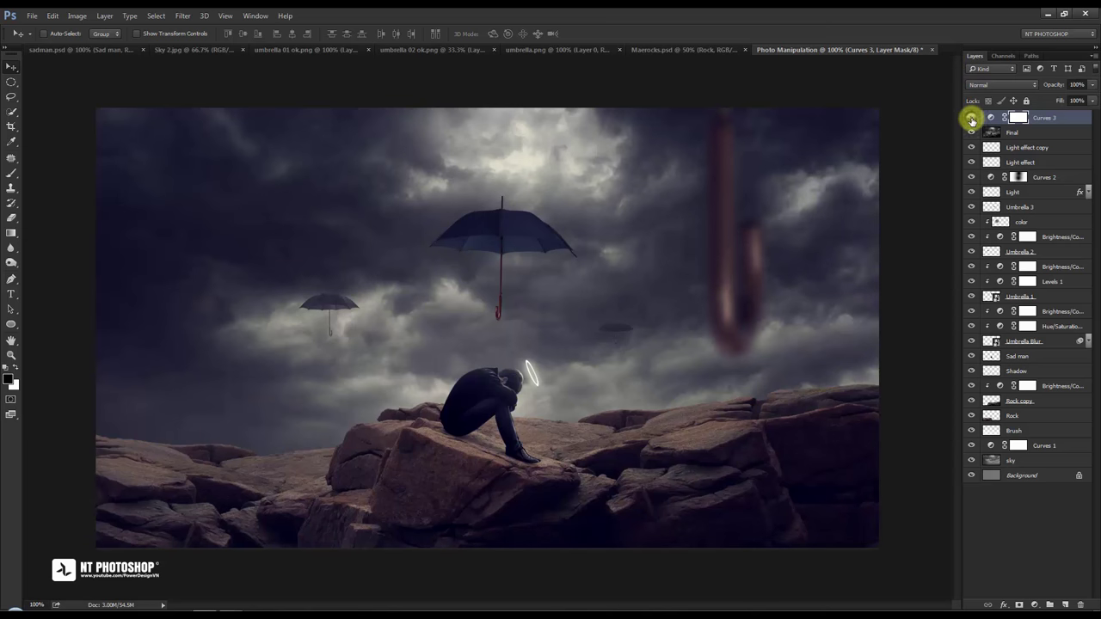
{"action": "left_click", "coordinate": [1052, 506]}
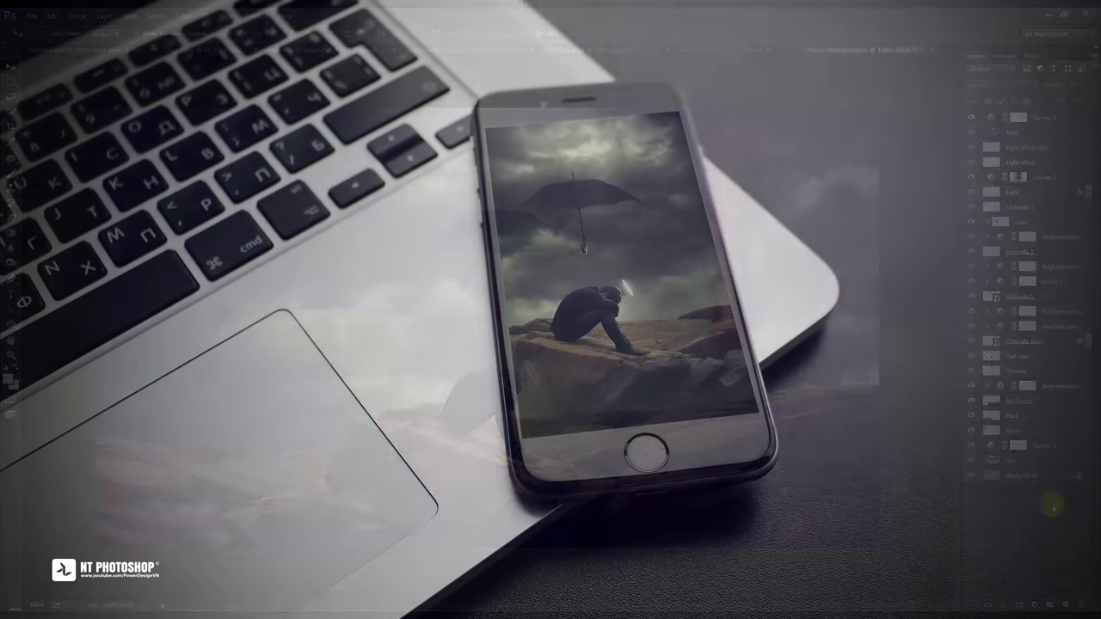